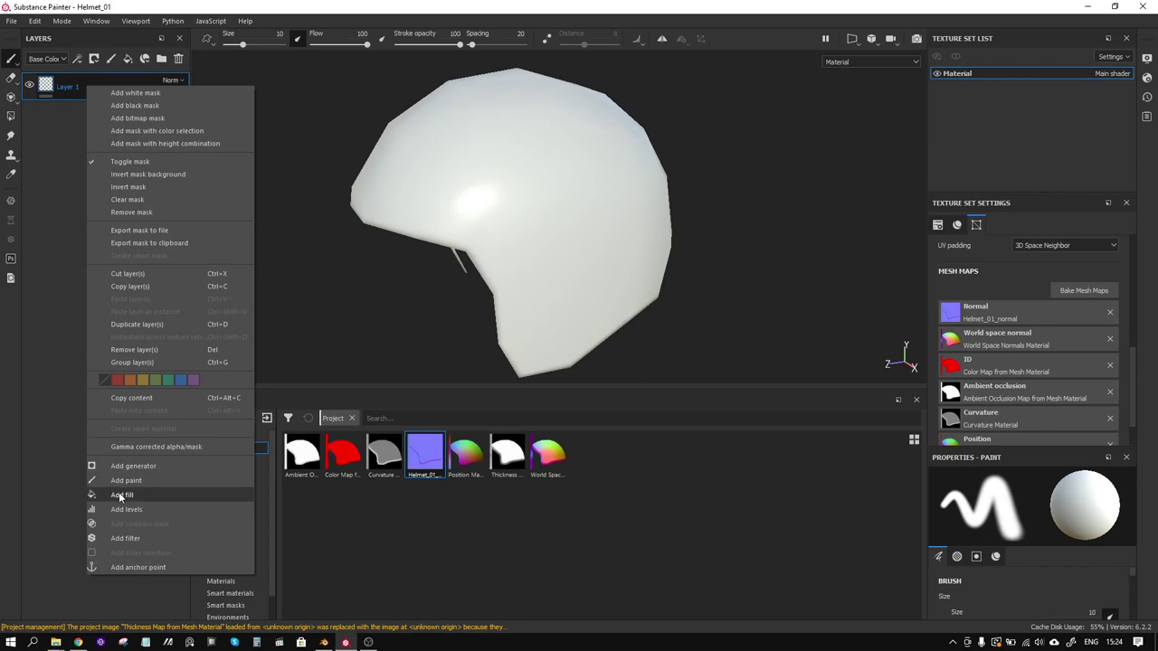
Add a fill effect to Layer 1 and make more room for viewing the fill's material properties
{"action": "left_click", "coordinate": [77, 326]}
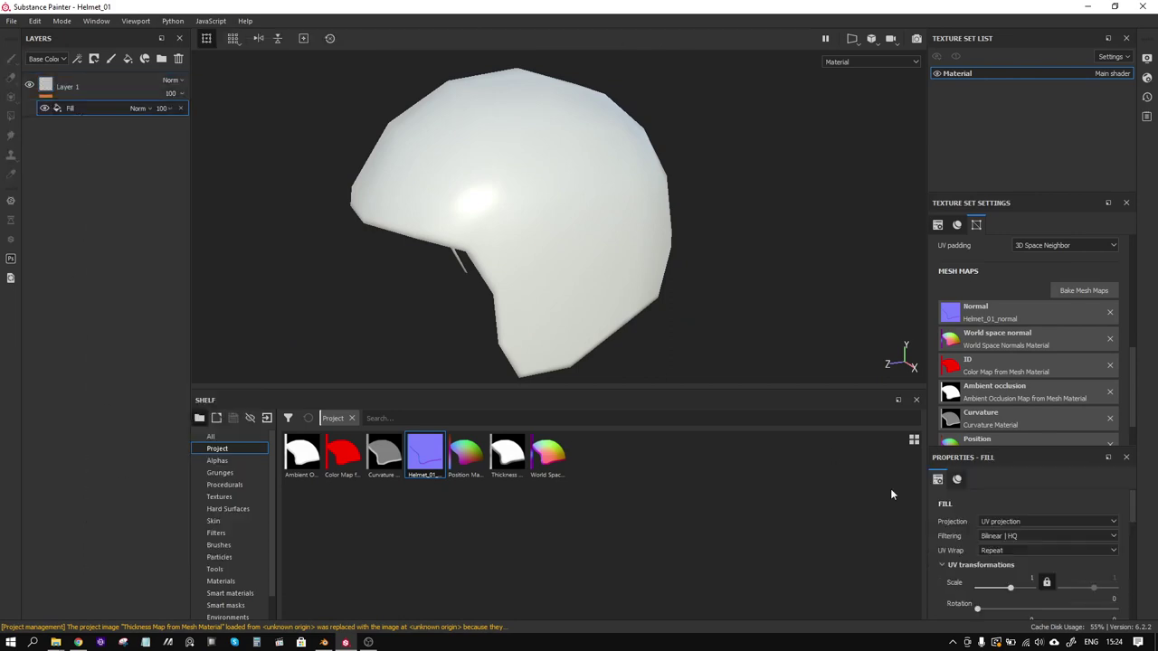
{"action": "scroll", "coordinate": [1022, 563], "scroll_direction": "down", "scroll_amount": 4}
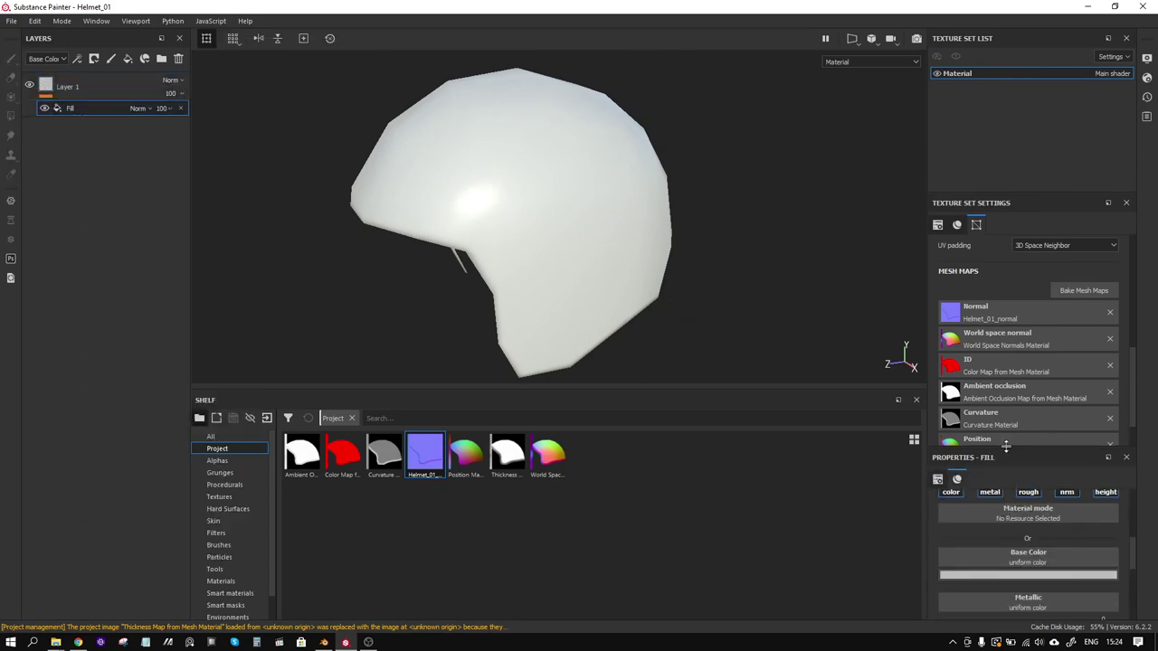
{"action": "left_click_drag", "start_coordinate": [1008, 446], "coordinate": [1013, 310]}
{"action": "scroll", "coordinate": [1032, 421], "scroll_direction": "up", "scroll_amount": 1}
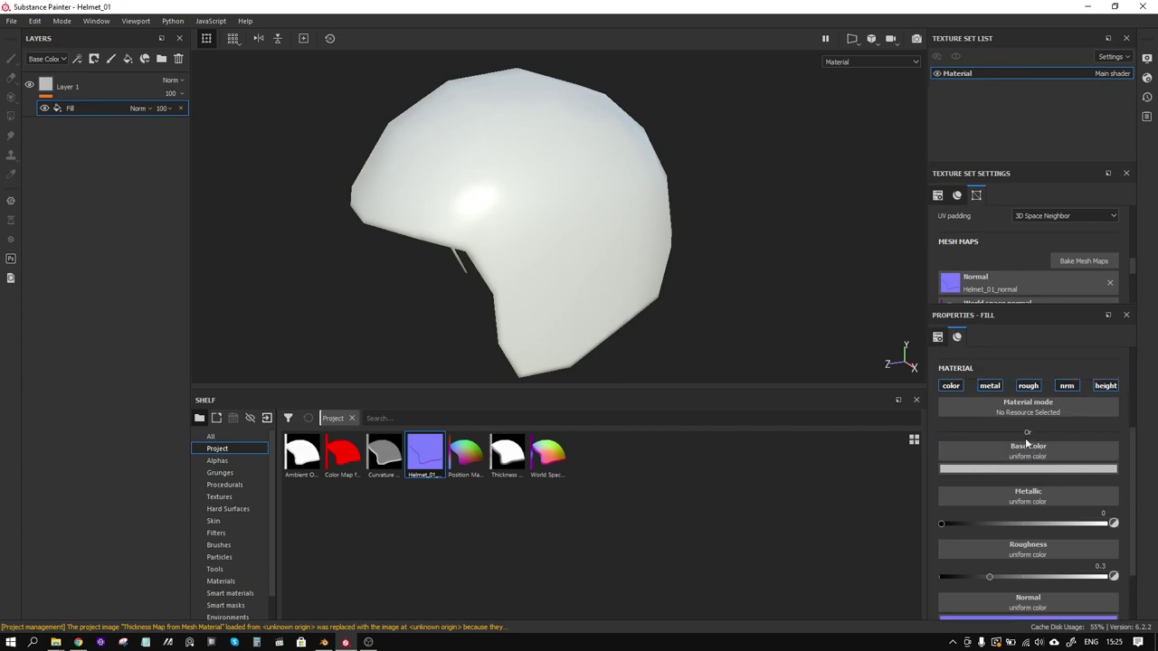
Turn off the fill's color, metal, rough and nrm channels, and set its height to 0.0719
{"action": "left_click", "coordinate": [951, 385]}
{"action": "left_click", "coordinate": [990, 386]}
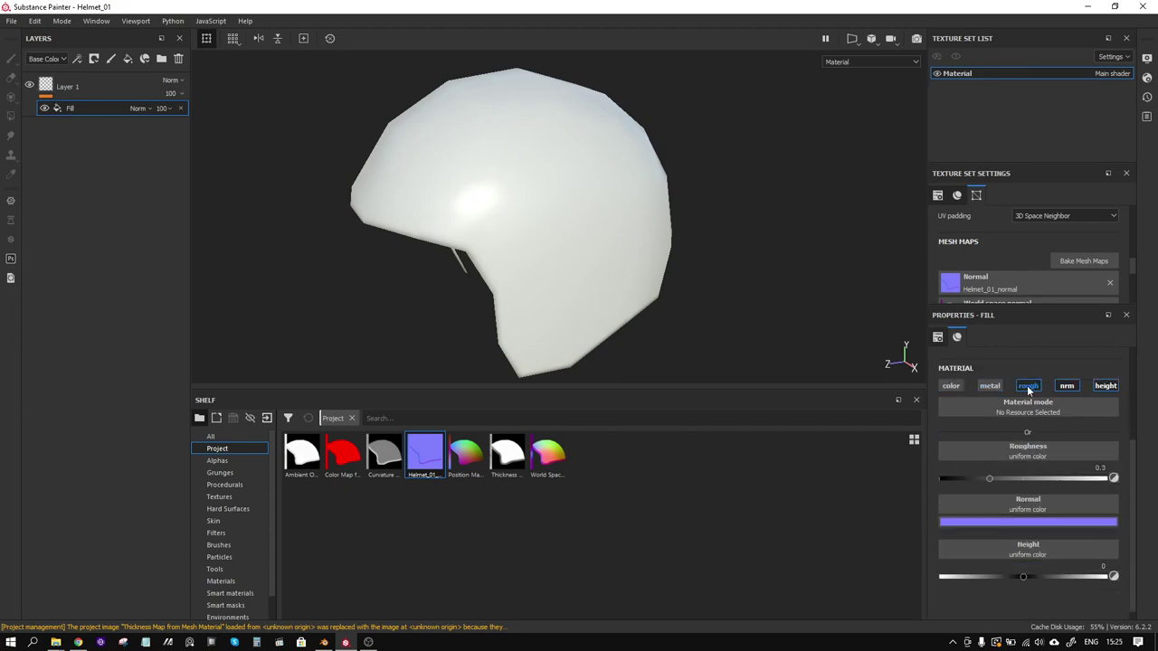
{"action": "left_click", "coordinate": [1027, 385]}
{"action": "left_click", "coordinate": [1065, 385]}
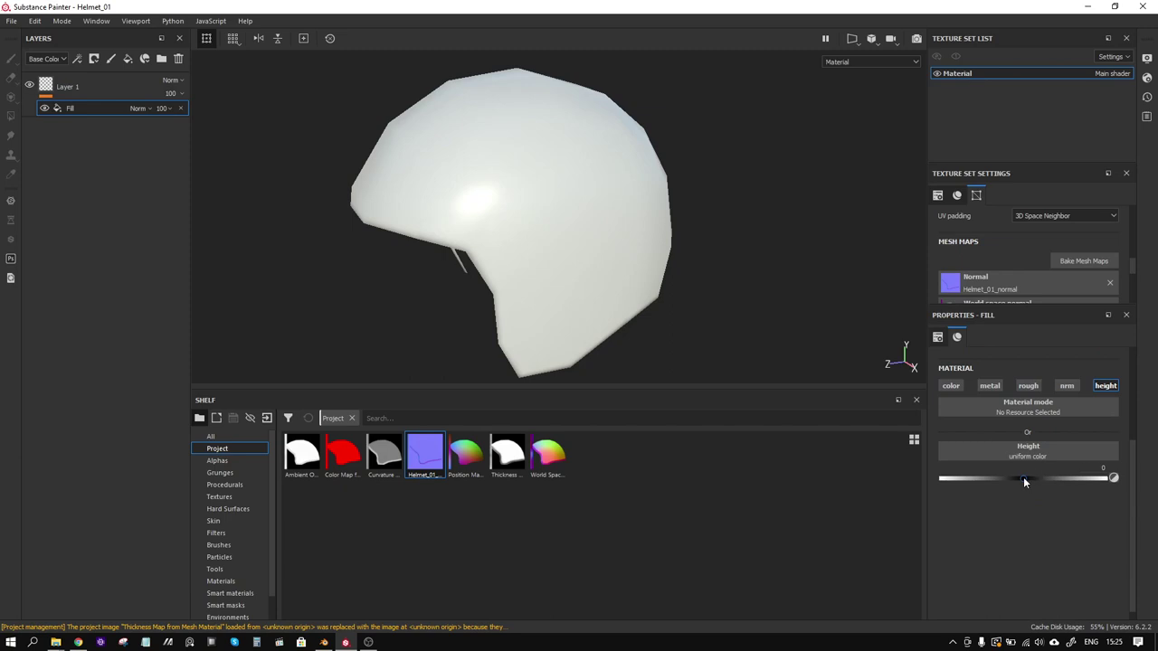
{"action": "left_click_drag", "start_coordinate": [1023, 476], "coordinate": [1028, 476]}
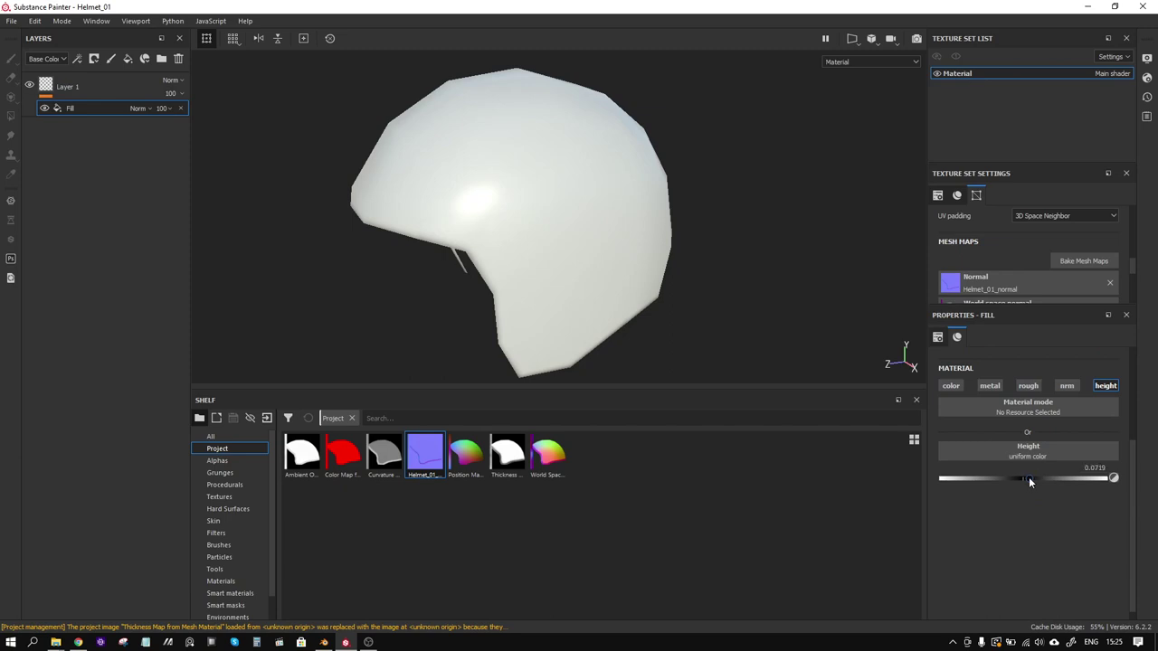
Add a black mask to Layer 1 and put a paint effect on that mask
{"action": "right_click", "coordinate": [101, 83]}
{"action": "left_click", "coordinate": [150, 104]}
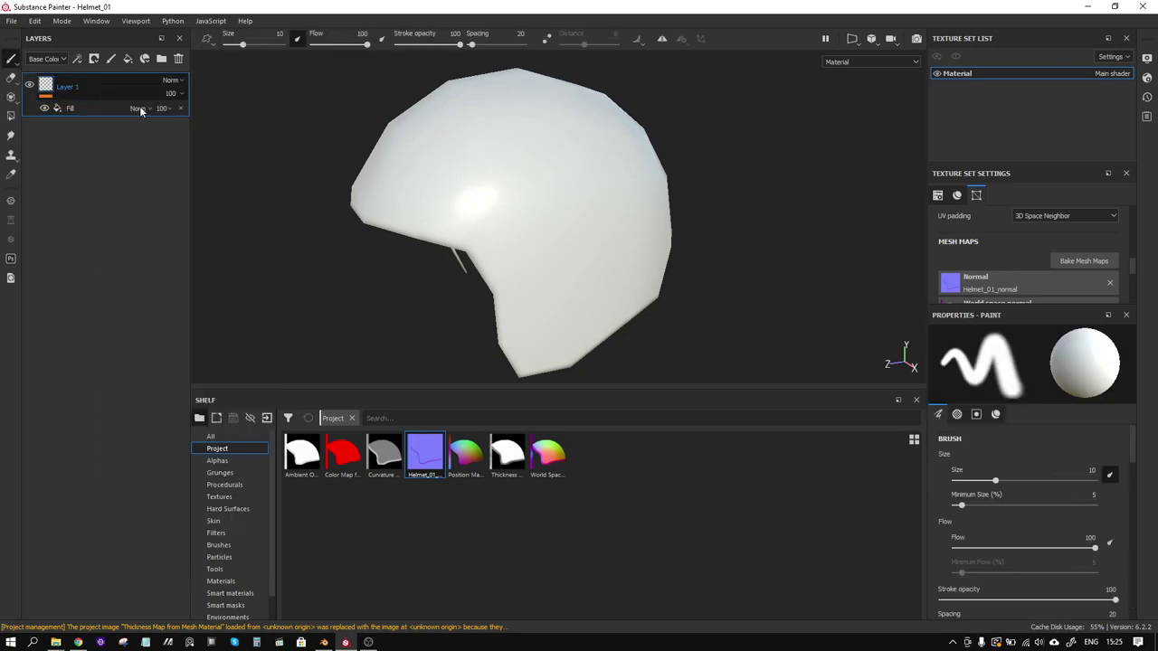
{"action": "right_click", "coordinate": [68, 85]}
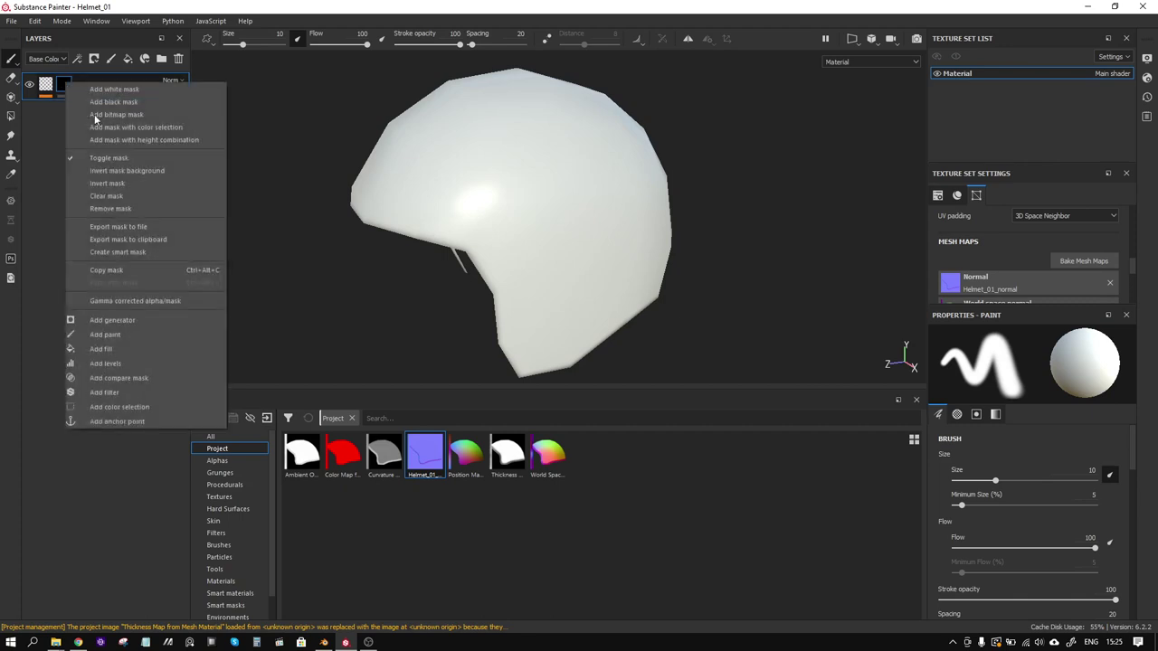
{"action": "left_click", "coordinate": [118, 336]}
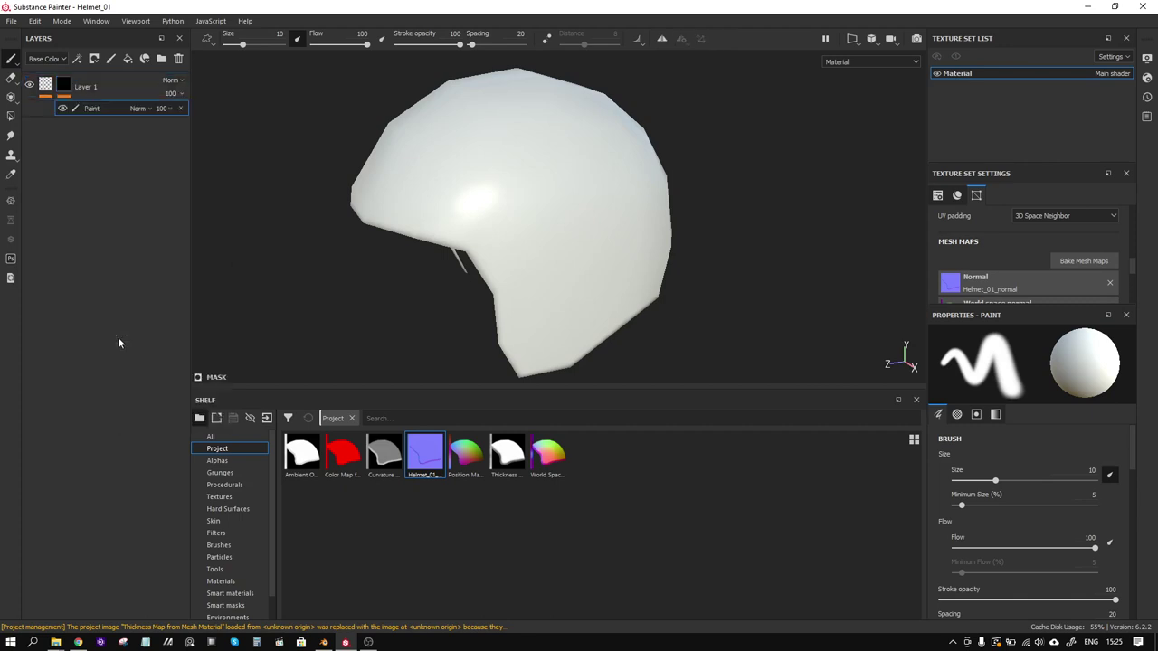
Display only the mask in the viewport, with the helmet seen from its side
{"action": "left_click", "coordinate": [887, 63]}
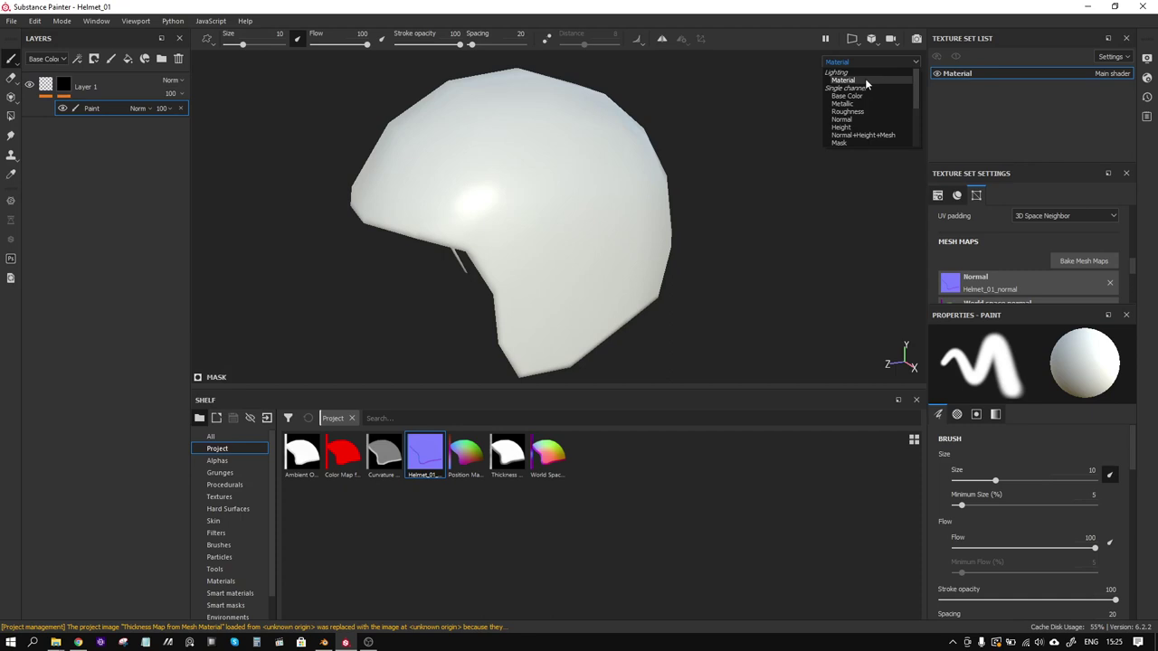
{"action": "left_click", "coordinate": [851, 138]}
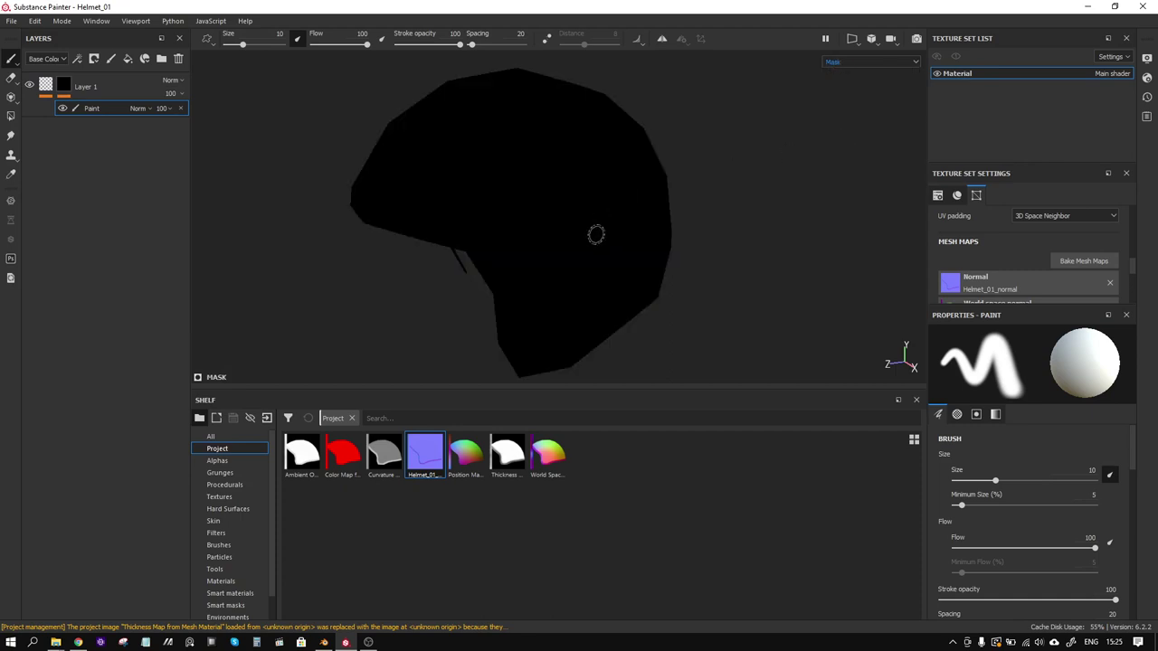
{"action": "mouse_move", "coordinate": [604, 238]}
{"action": "left_mouse_down", "text": "alt"}
{"action": "mouse_move", "coordinate": [625, 207]}
{"action": "mouse_move", "coordinate": [598, 191]}
{"action": "mouse_move", "coordinate": [603, 239]}
{"action": "left_mouse_up", "text": "alt"}
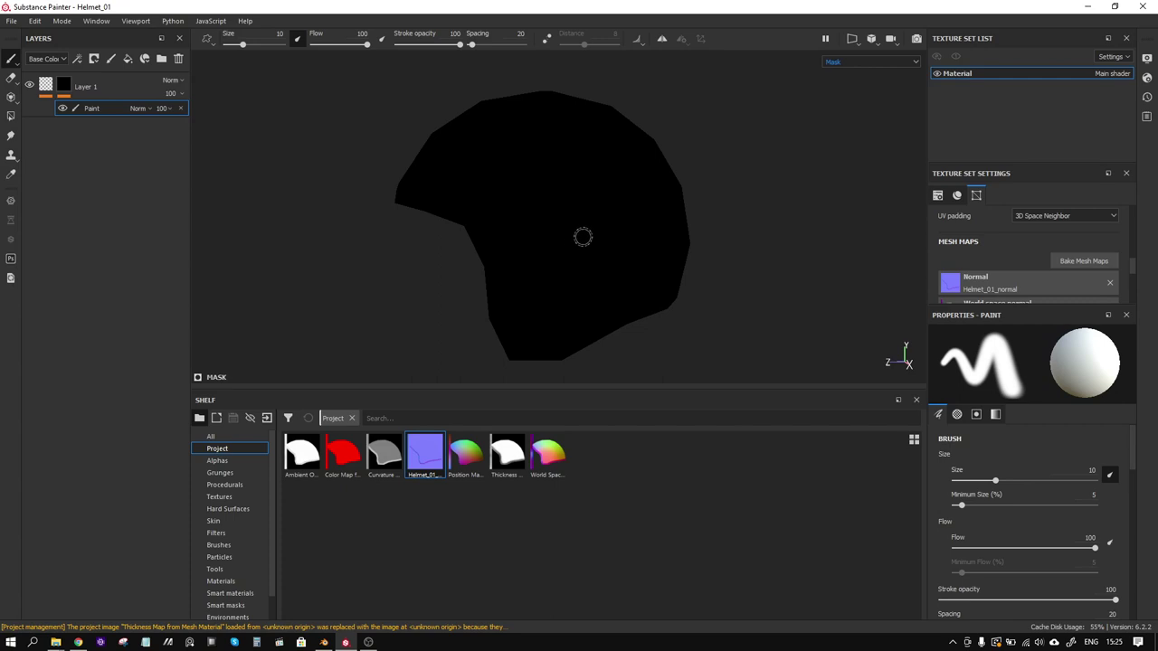
Set the mask brush size to 31.81 and minimum size to 8%, harden its edge, and bring up its grayscale value
{"action": "right_click", "coordinate": [582, 237]}
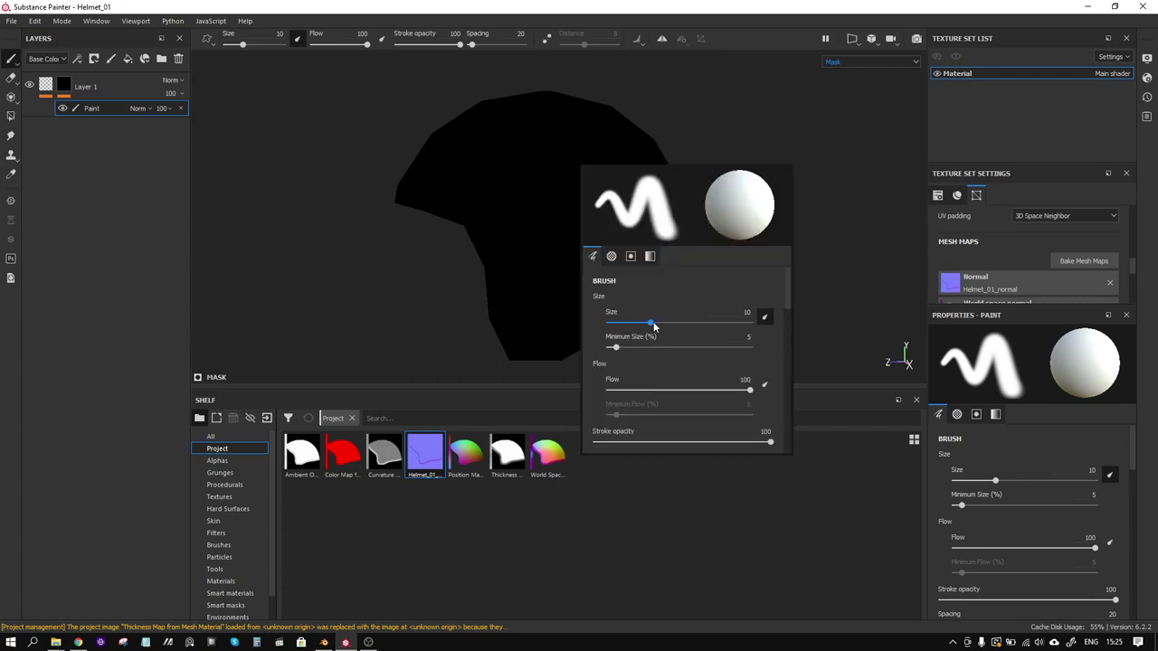
{"action": "left_click_drag", "start_coordinate": [653, 322], "coordinate": [621, 349]}
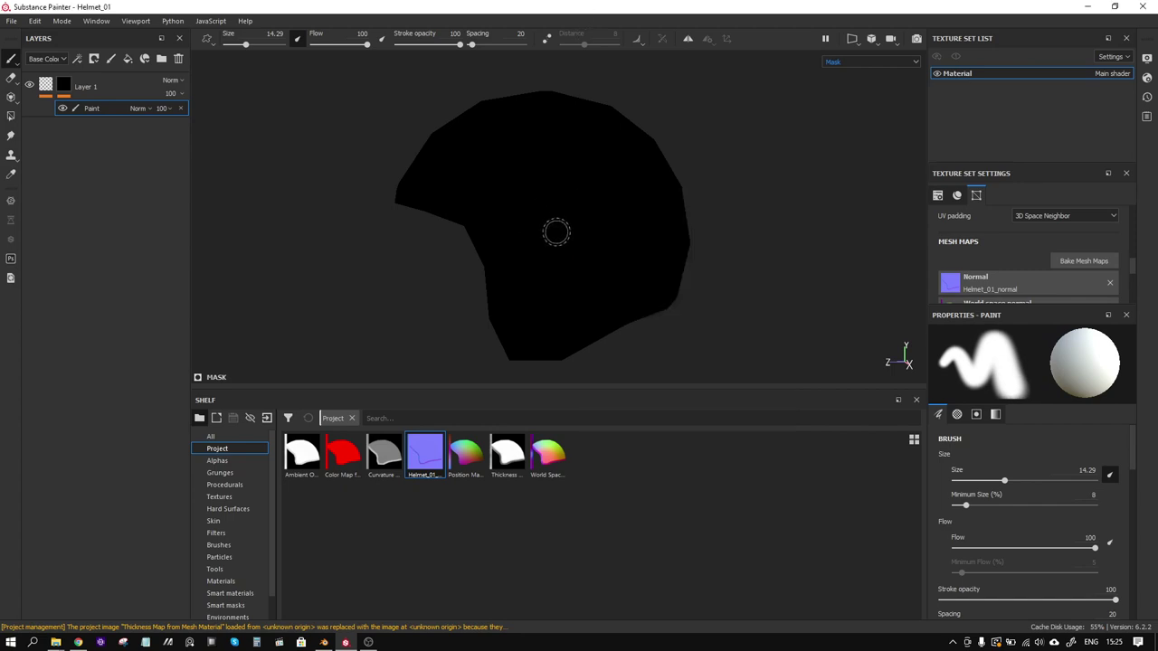
{"action": "right_click_drag", "start_coordinate": [557, 221], "coordinate": [569, 232], "text": "ctrl"}
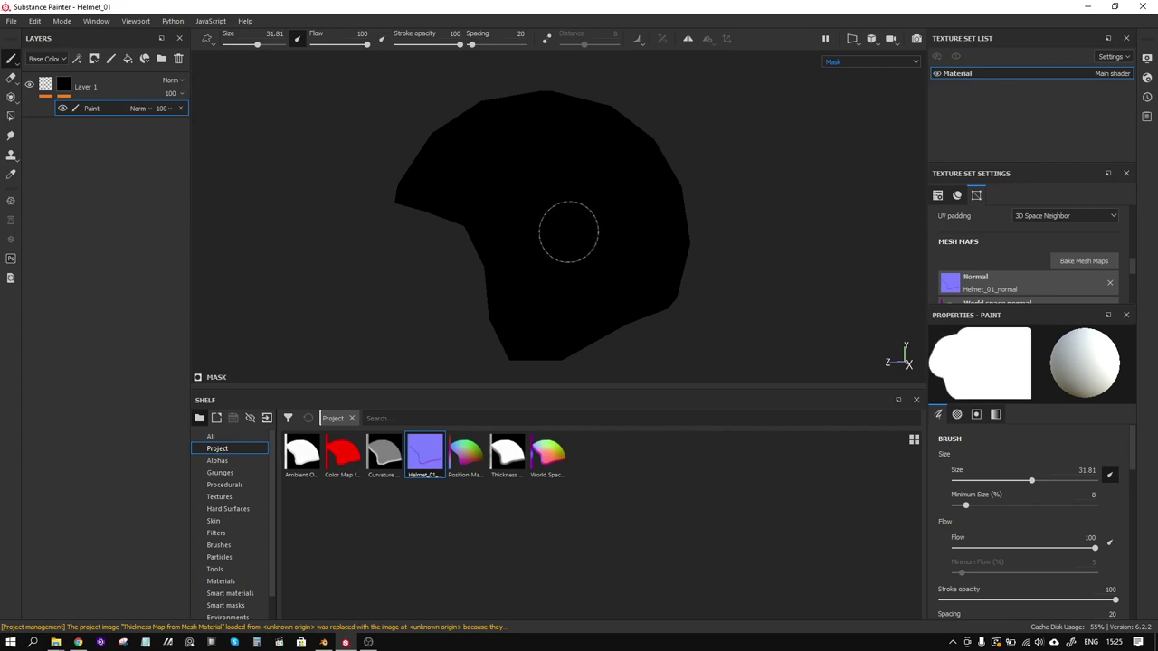
{"action": "scroll", "coordinate": [1133, 581], "scroll_direction": "down", "scroll_amount": 4}
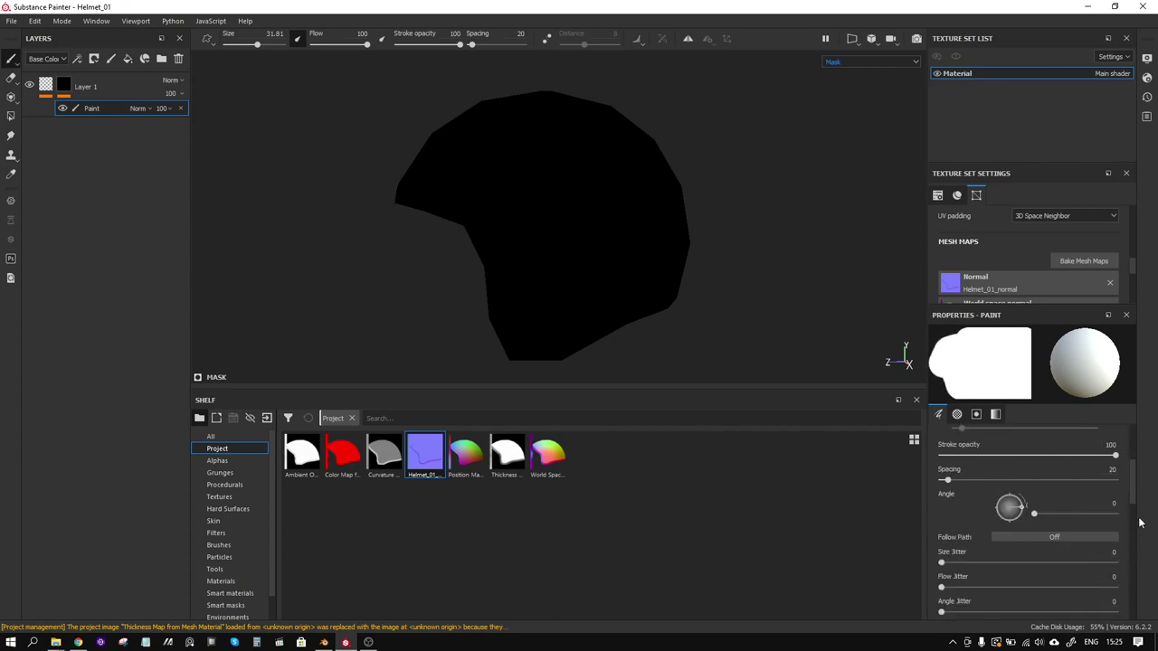
{"action": "scroll", "coordinate": [1136, 503], "scroll_direction": "down", "scroll_amount": 5}
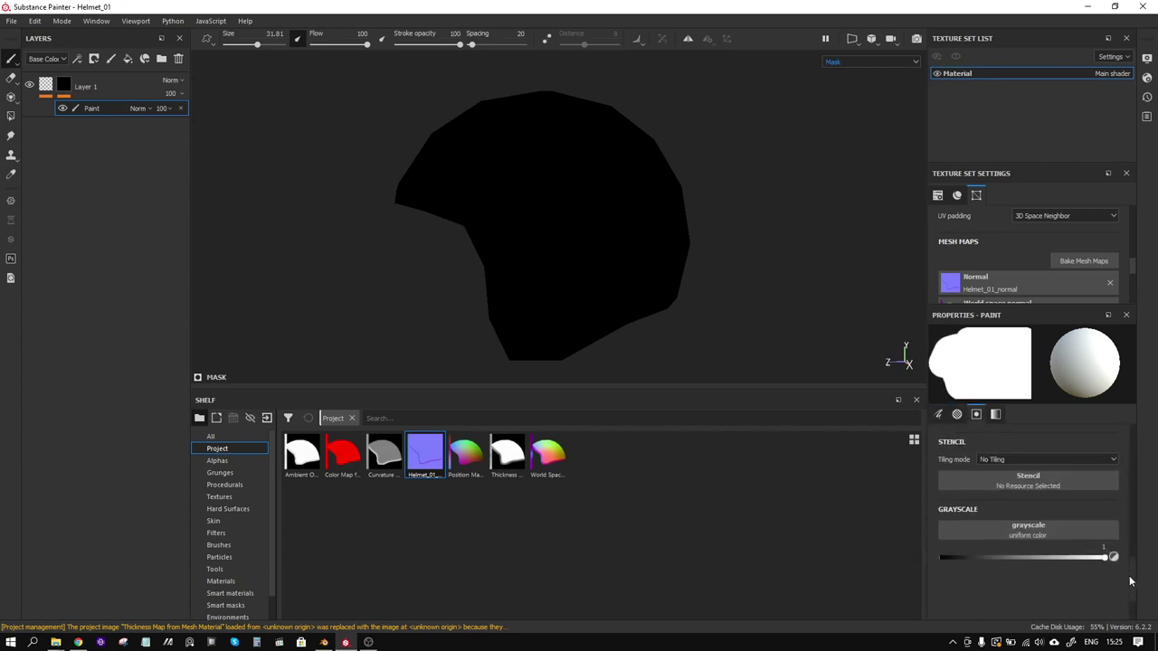
Paint a white band across the middle of the helmet's side in the mask, and reduce the brush spacing to 5
{"action": "mouse_move", "coordinate": [714, 213]}
{"action": "left_mouse_down", "text": "alt"}
{"action": "mouse_move", "coordinate": [729, 227]}
{"action": "mouse_move", "coordinate": [723, 186]}
{"action": "mouse_move", "coordinate": [712, 184]}
{"action": "left_mouse_up", "text": "alt"}
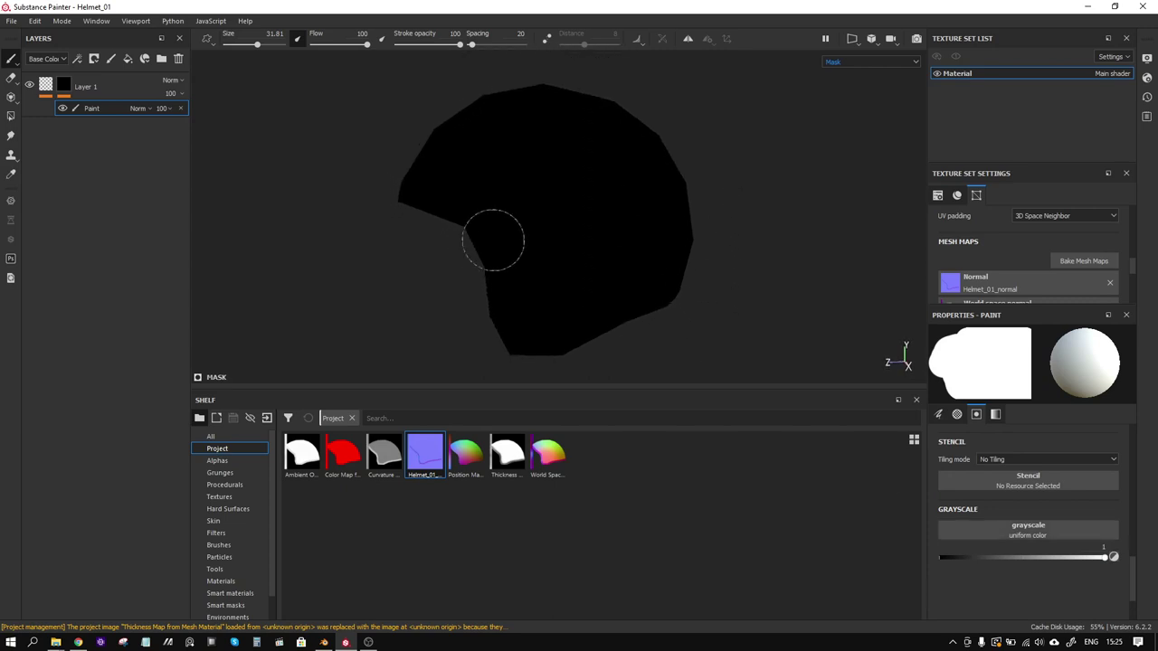
{"action": "mouse_move", "coordinate": [491, 242]}
{"action": "left_mouse_down"}
{"action": "mouse_move", "coordinate": [594, 217]}
{"action": "mouse_move", "coordinate": [692, 244]}
{"action": "left_mouse_up"}
{"action": "right_click", "coordinate": [615, 267]}
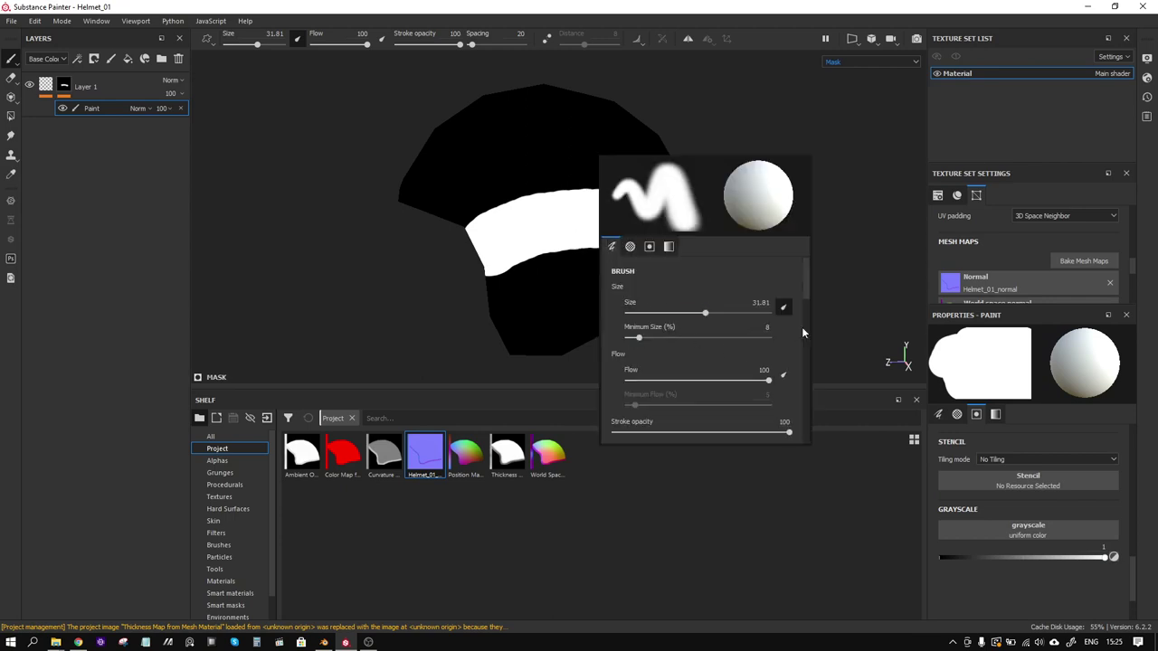
{"action": "scroll", "coordinate": [805, 302], "scroll_direction": "down", "scroll_amount": 5}
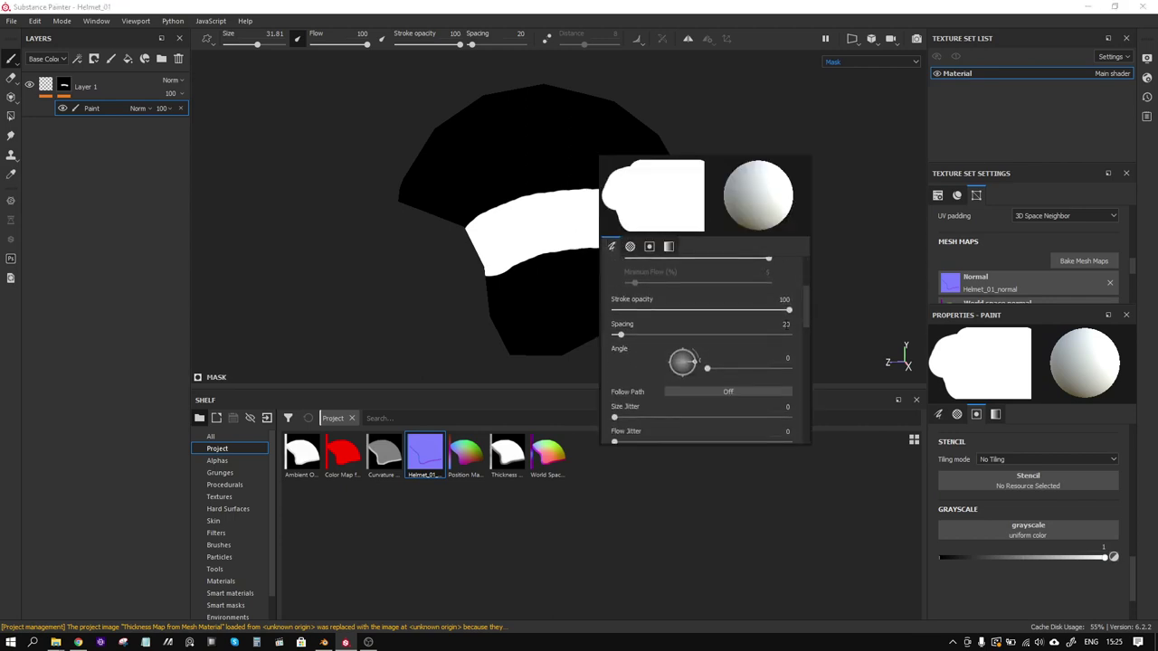
{"action": "left_click_drag", "start_coordinate": [624, 336], "coordinate": [612, 333]}
Go over the white band and extend it around the back, covering the helmet's whole lower part in white
{"action": "mouse_move", "coordinate": [484, 242]}
{"action": "left_mouse_down"}
{"action": "mouse_move", "coordinate": [579, 217]}
{"action": "mouse_move", "coordinate": [628, 217]}
{"action": "mouse_move", "coordinate": [672, 238]}
{"action": "left_mouse_up"}
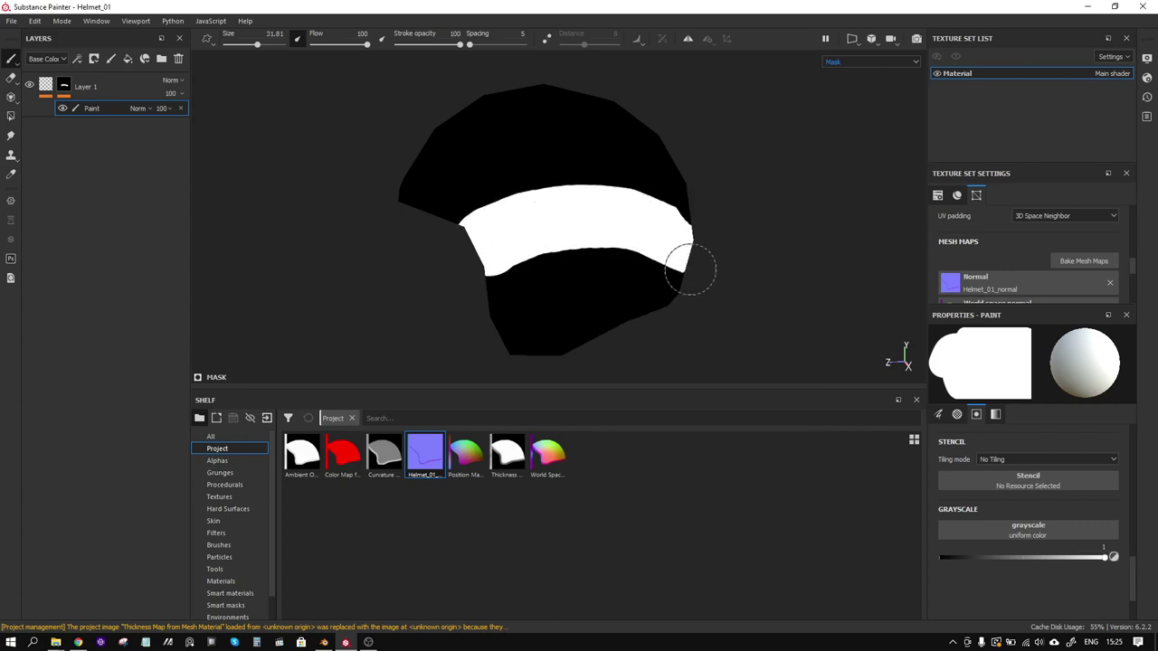
{"action": "mouse_move", "coordinate": [800, 271]}
{"action": "left_mouse_down", "text": "alt"}
{"action": "mouse_move", "coordinate": [623, 261]}
{"action": "mouse_move", "coordinate": [712, 281]}
{"action": "left_mouse_up", "text": "alt"}
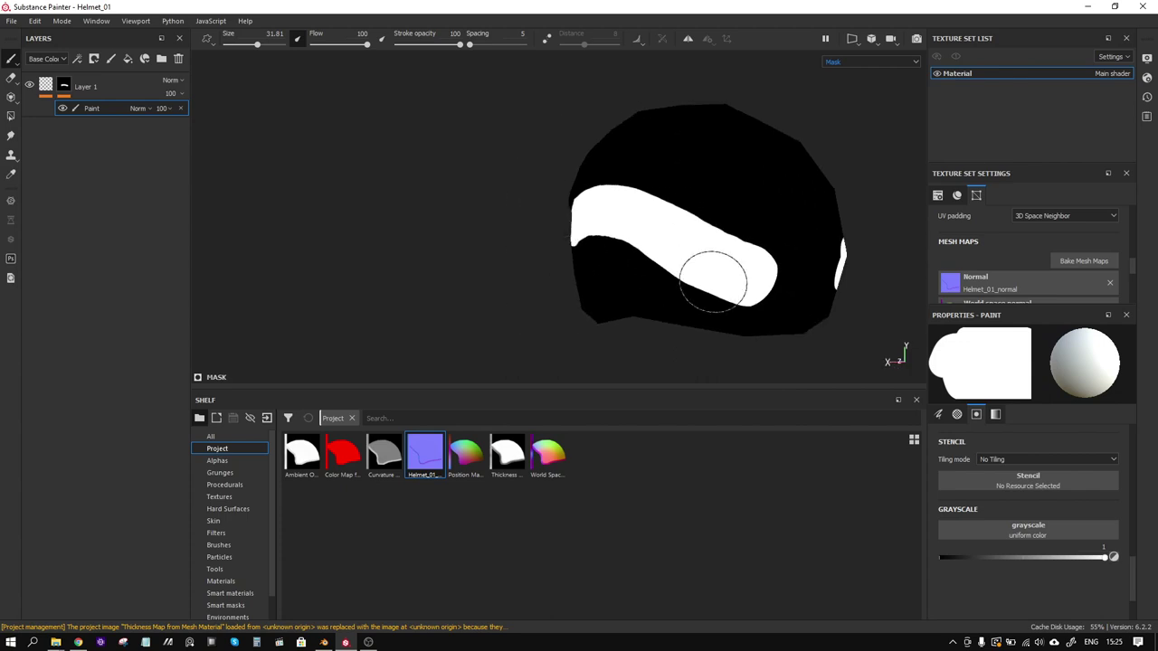
{"action": "mouse_move", "coordinate": [682, 242]}
{"action": "left_mouse_down"}
{"action": "mouse_move", "coordinate": [794, 310]}
{"action": "mouse_move", "coordinate": [643, 240]}
{"action": "mouse_move", "coordinate": [633, 217]}
{"action": "mouse_move", "coordinate": [735, 254]}
{"action": "mouse_move", "coordinate": [823, 266]}
{"action": "mouse_move", "coordinate": [711, 310]}
{"action": "mouse_move", "coordinate": [574, 302]}
{"action": "mouse_move", "coordinate": [678, 261]}
{"action": "mouse_move", "coordinate": [582, 292]}
{"action": "mouse_move", "coordinate": [635, 272]}
{"action": "mouse_move", "coordinate": [726, 274]}
{"action": "mouse_move", "coordinate": [667, 298]}
{"action": "mouse_move", "coordinate": [670, 283]}
{"action": "left_mouse_up"}
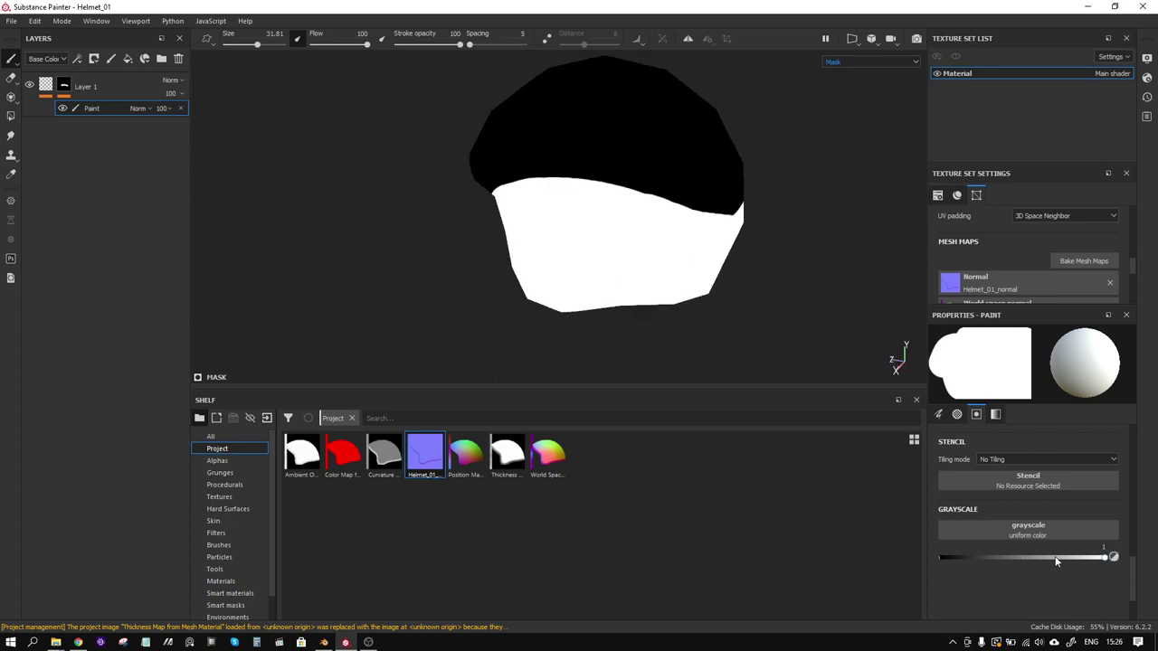
Set the brush grayscale to 0 and smooth the upper edge of the white mask area with black strokes
{"action": "left_click_drag", "start_coordinate": [1056, 557], "coordinate": [882, 543]}
{"action": "mouse_move", "coordinate": [564, 146]}
{"action": "left_mouse_down"}
{"action": "mouse_move", "coordinate": [506, 159]}
{"action": "mouse_move", "coordinate": [622, 158]}
{"action": "left_mouse_up"}
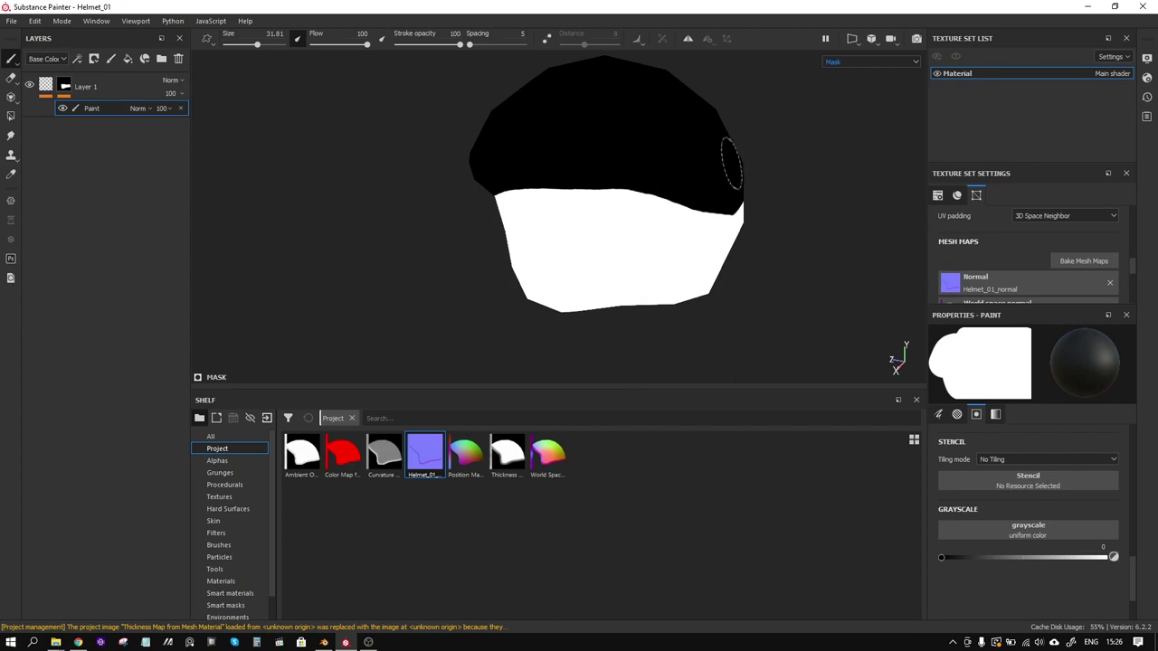
{"action": "mouse_move", "coordinate": [732, 164]}
{"action": "left_mouse_down", "text": "alt"}
{"action": "mouse_move", "coordinate": [815, 120]}
{"action": "mouse_move", "coordinate": [805, 113]}
{"action": "left_mouse_up", "text": "alt"}
{"action": "left_click_drag", "start_coordinate": [562, 160], "coordinate": [669, 170]}
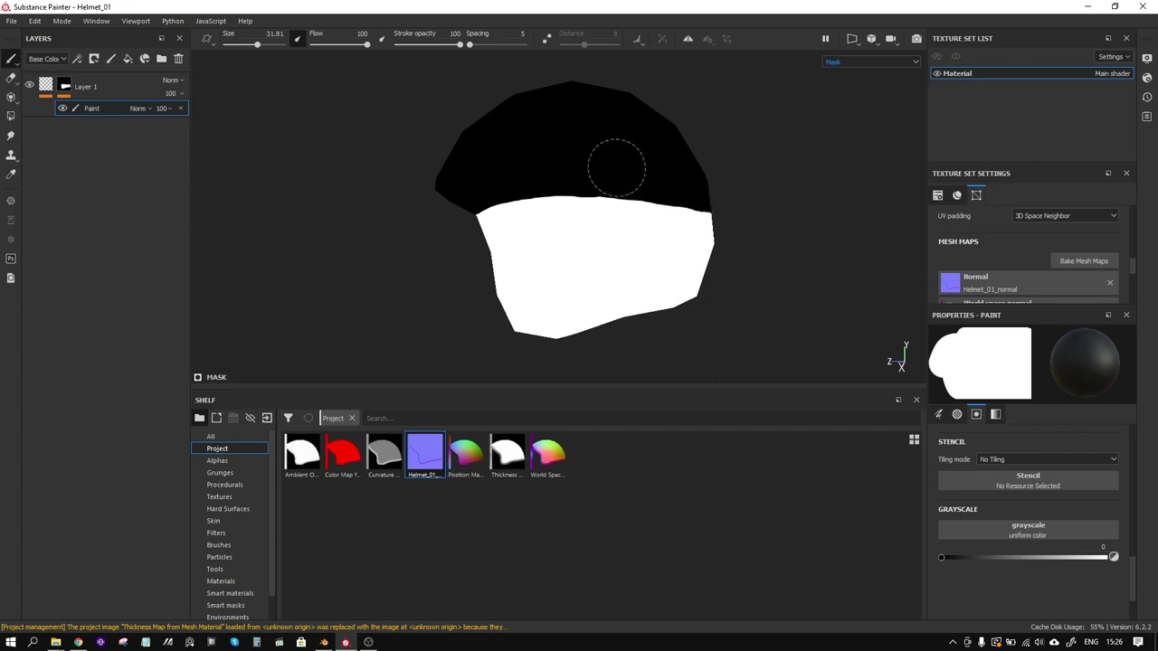
Return the viewport to the material display and view the helmet from its side
{"action": "mouse_move", "coordinate": [796, 207]}
{"action": "left_mouse_down", "text": "alt"}
{"action": "mouse_move", "coordinate": [540, 186]}
{"action": "mouse_move", "coordinate": [845, 196]}
{"action": "mouse_move", "coordinate": [818, 209]}
{"action": "left_mouse_up", "text": "alt"}
{"action": "key", "text": "m"}
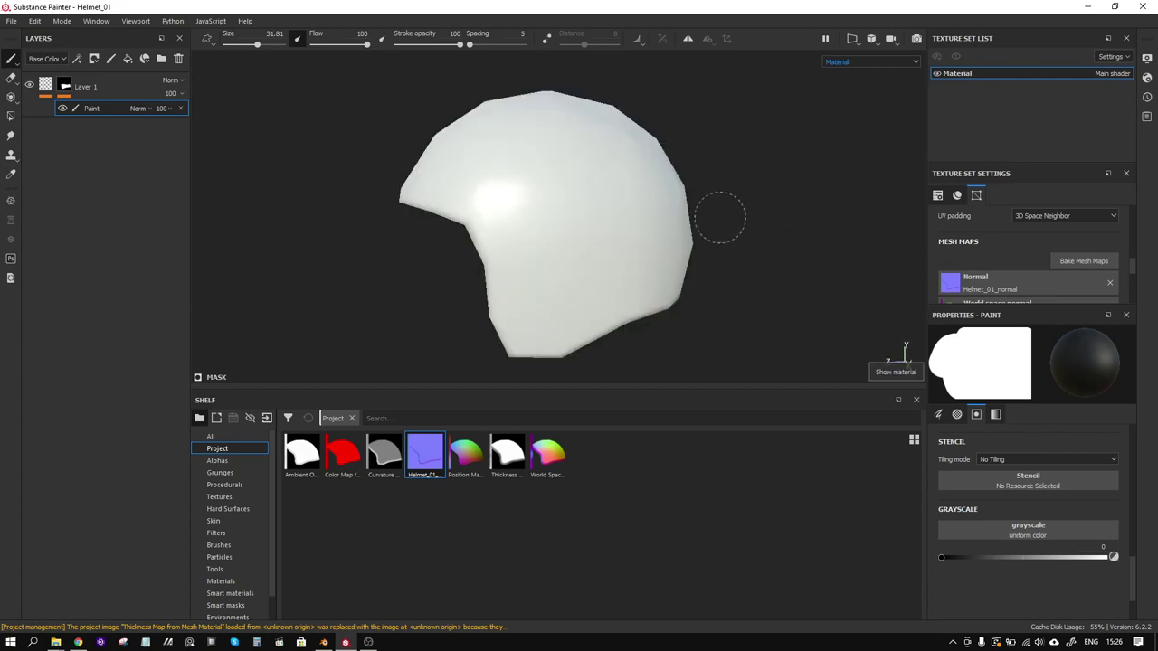
{"action": "mouse_move", "coordinate": [720, 217]}
{"action": "left_mouse_down", "text": "alt"}
{"action": "mouse_move", "coordinate": [791, 191]}
{"action": "mouse_move", "coordinate": [772, 194]}
{"action": "left_mouse_up", "text": "alt"}
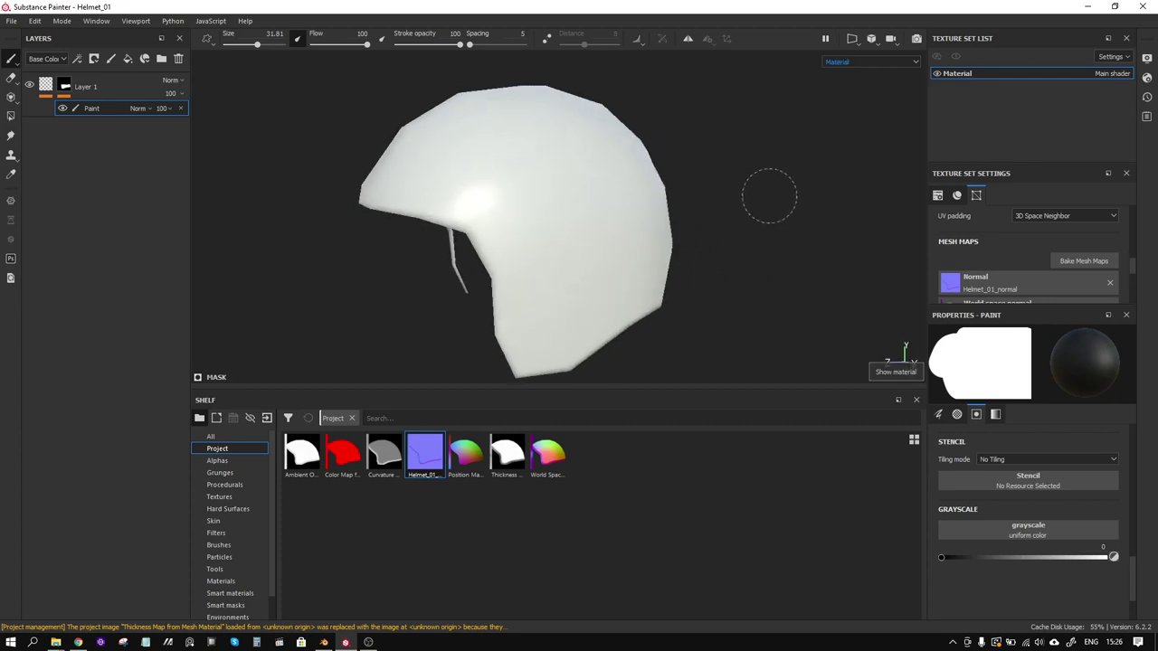
Raise the height of Layer 1's fill to 0.3237 and inspect the seam around the helmet up close
{"action": "left_click", "coordinate": [65, 87]}
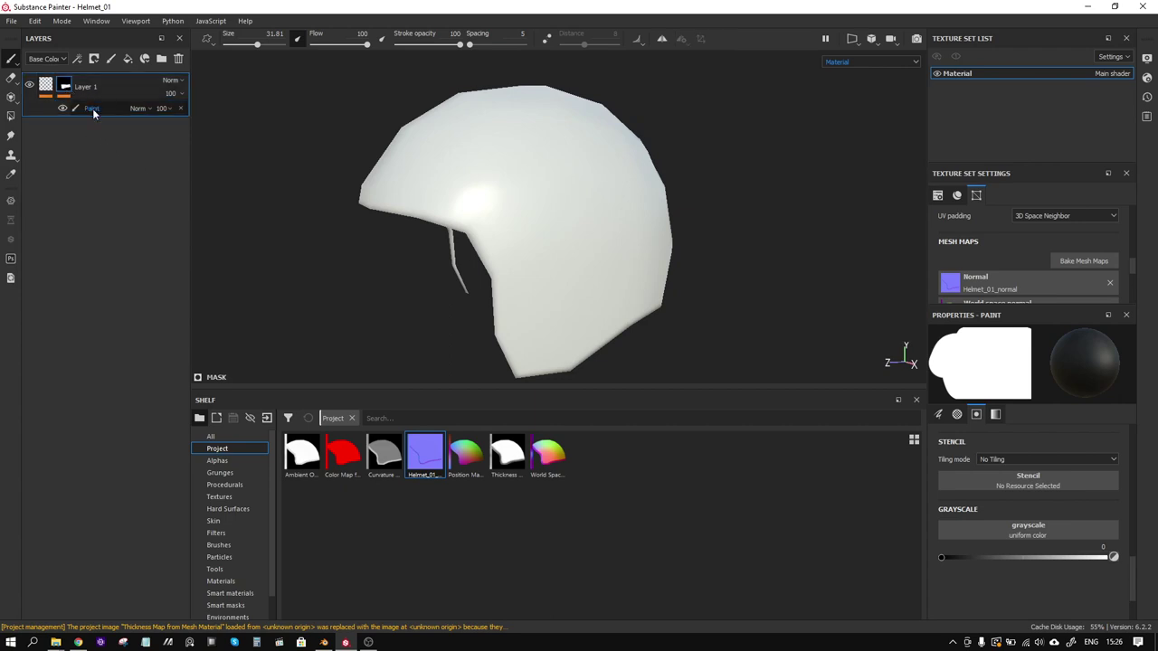
{"action": "left_click", "coordinate": [93, 109]}
{"action": "left_click", "coordinate": [45, 85]}
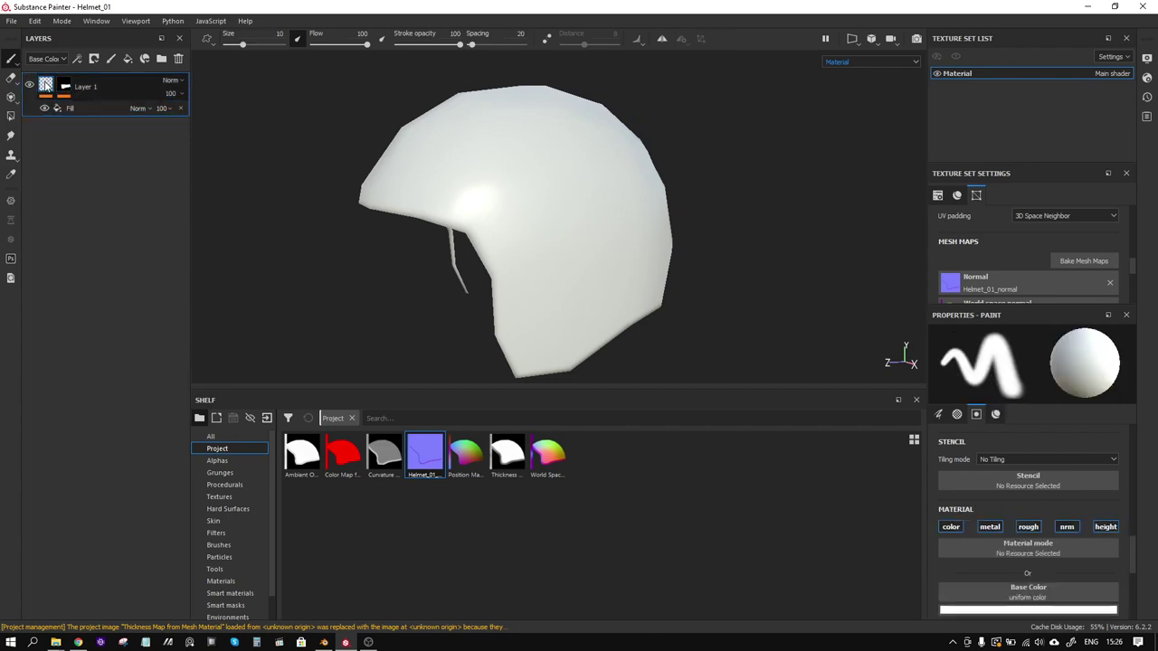
{"action": "left_click", "coordinate": [86, 108]}
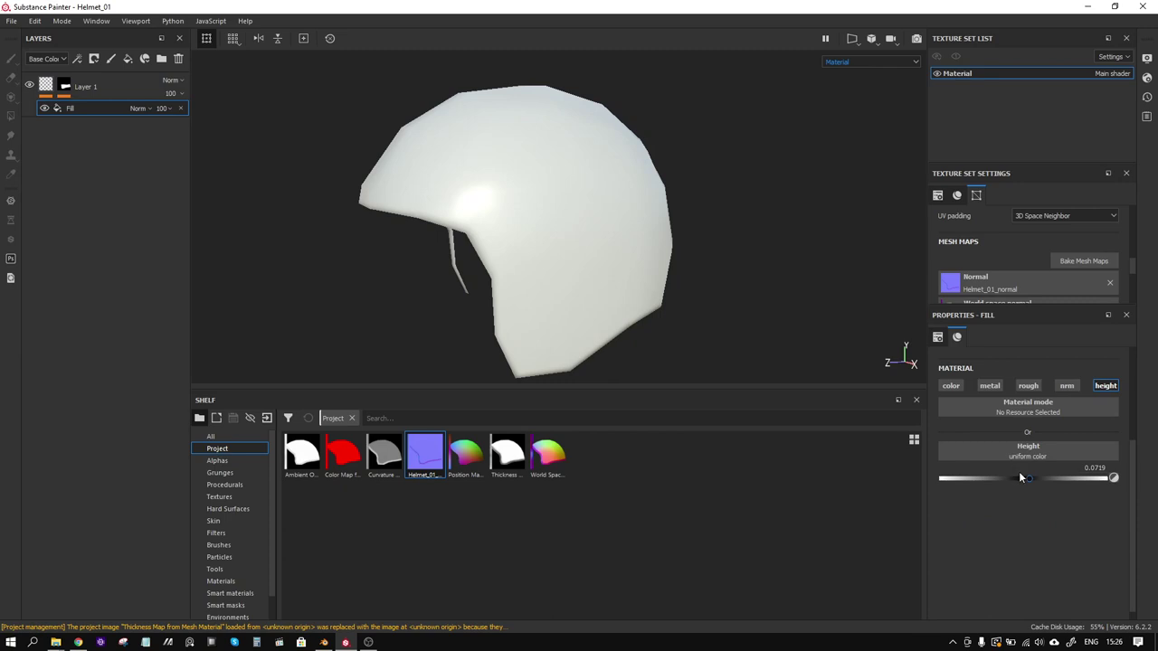
{"action": "left_click_drag", "start_coordinate": [1036, 482], "coordinate": [1051, 479]}
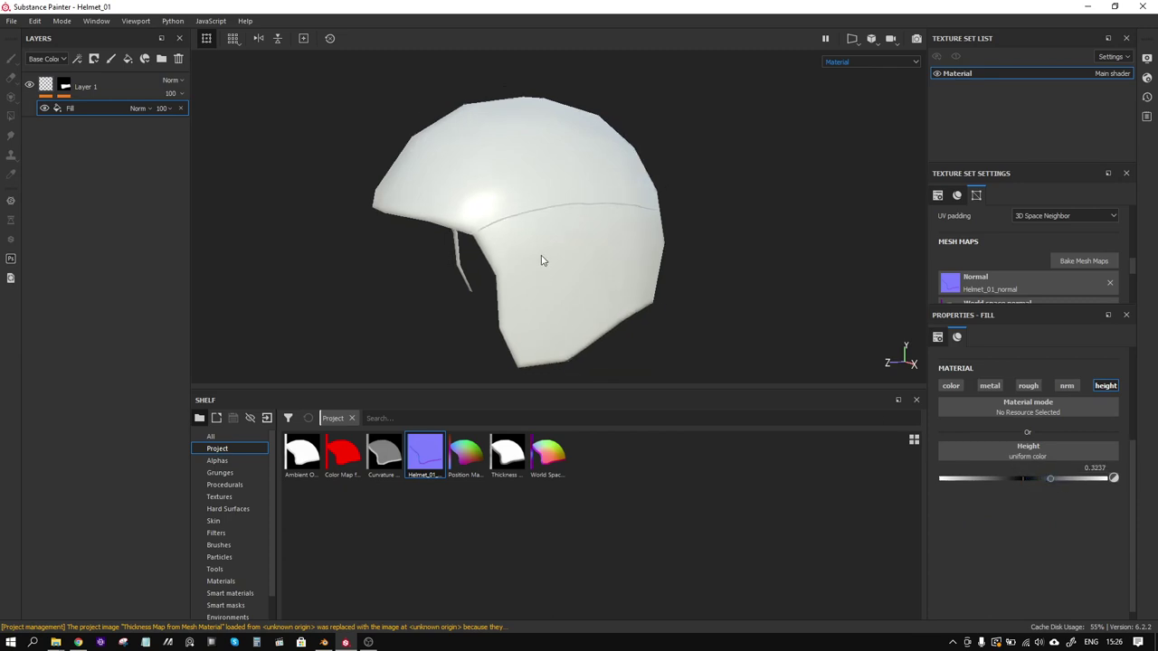
{"action": "scroll", "coordinate": [546, 261], "scroll_direction": "up", "scroll_amount": 2}
{"action": "left_click_drag", "start_coordinate": [545, 261], "coordinate": [570, 226], "text": "alt"}
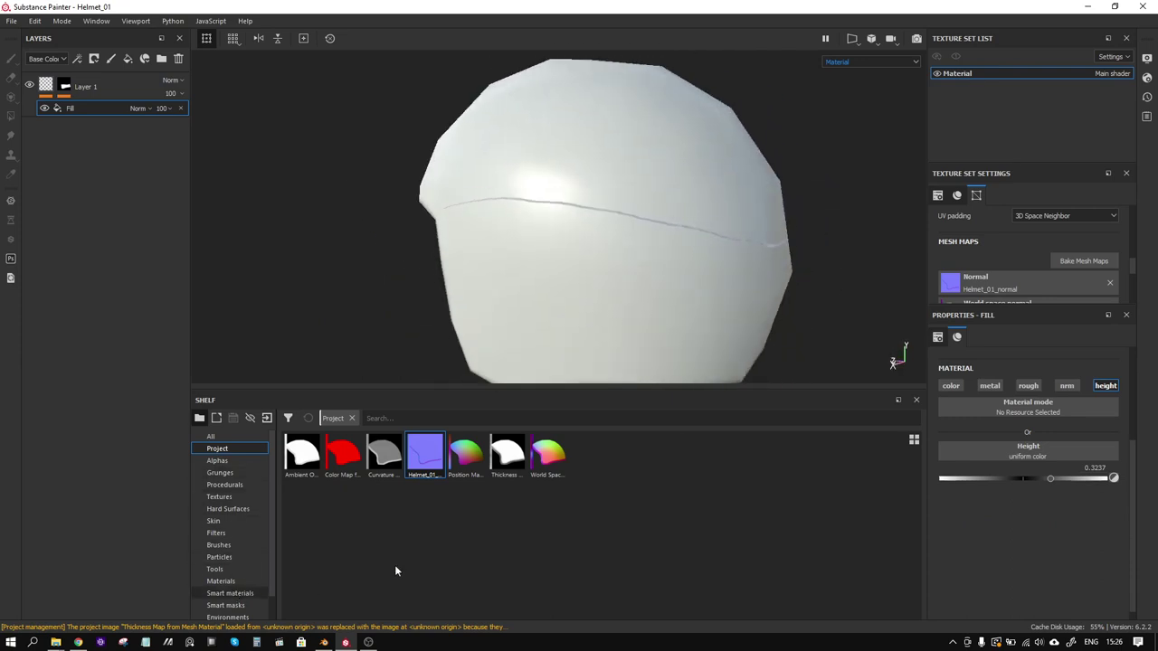
Add the Fabric UCP Dirty smart material above Layer 1
{"action": "left_click", "coordinate": [230, 593]}
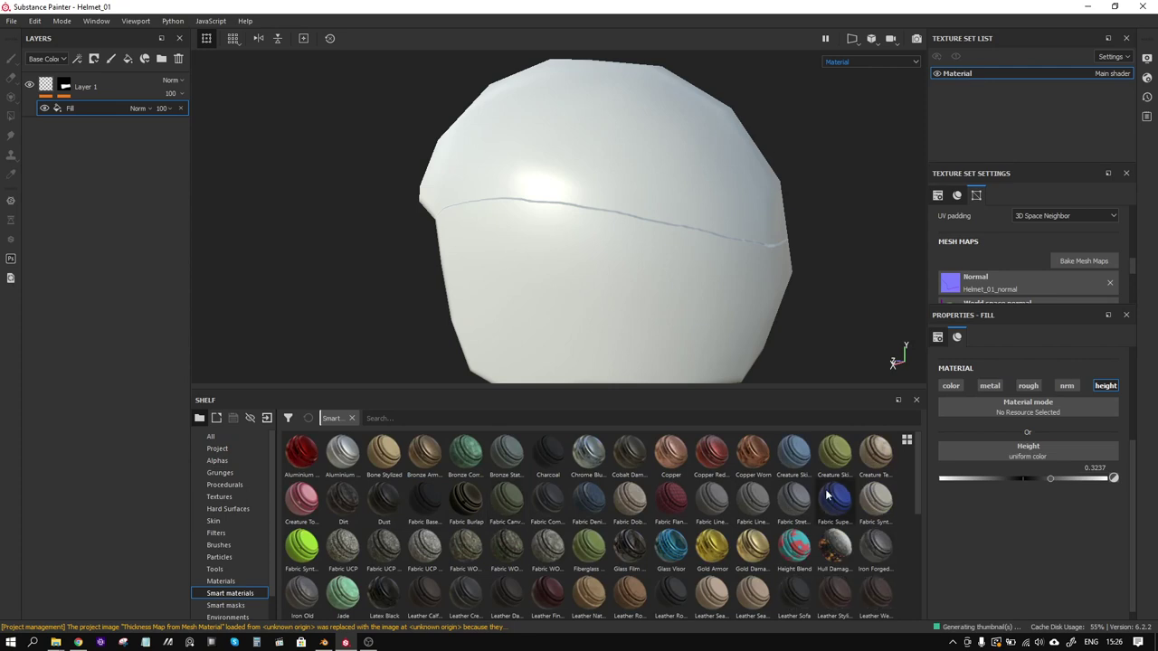
{"action": "left_click_drag", "start_coordinate": [917, 453], "coordinate": [911, 487]}
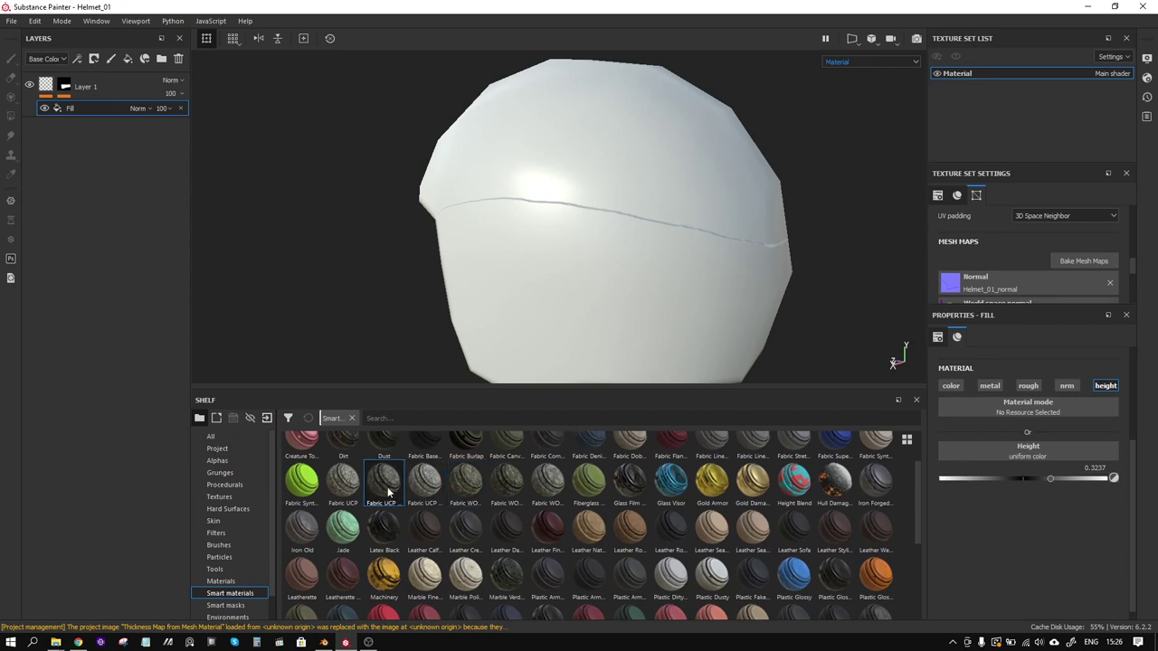
{"action": "left_click_drag", "start_coordinate": [383, 489], "coordinate": [117, 100]}
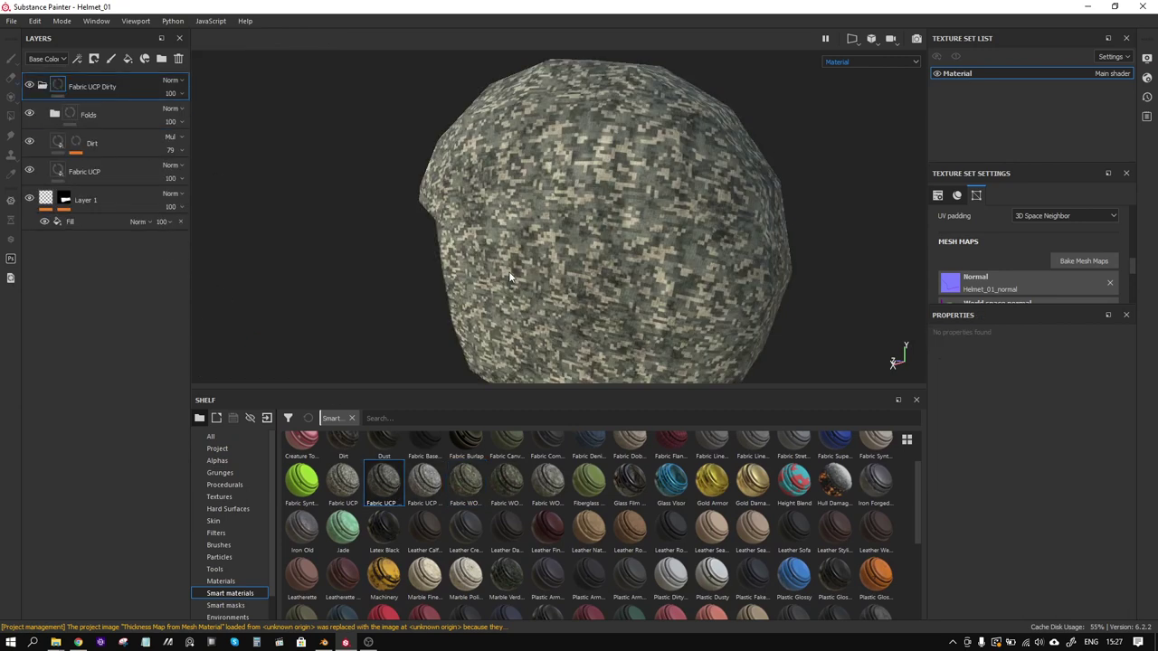
Show the Height channel in the layer stack and set the Fabric UCP Dirty group's blend mode to Linear dodge (Add)
{"action": "left_click_drag", "start_coordinate": [502, 275], "coordinate": [462, 240], "text": "alt"}
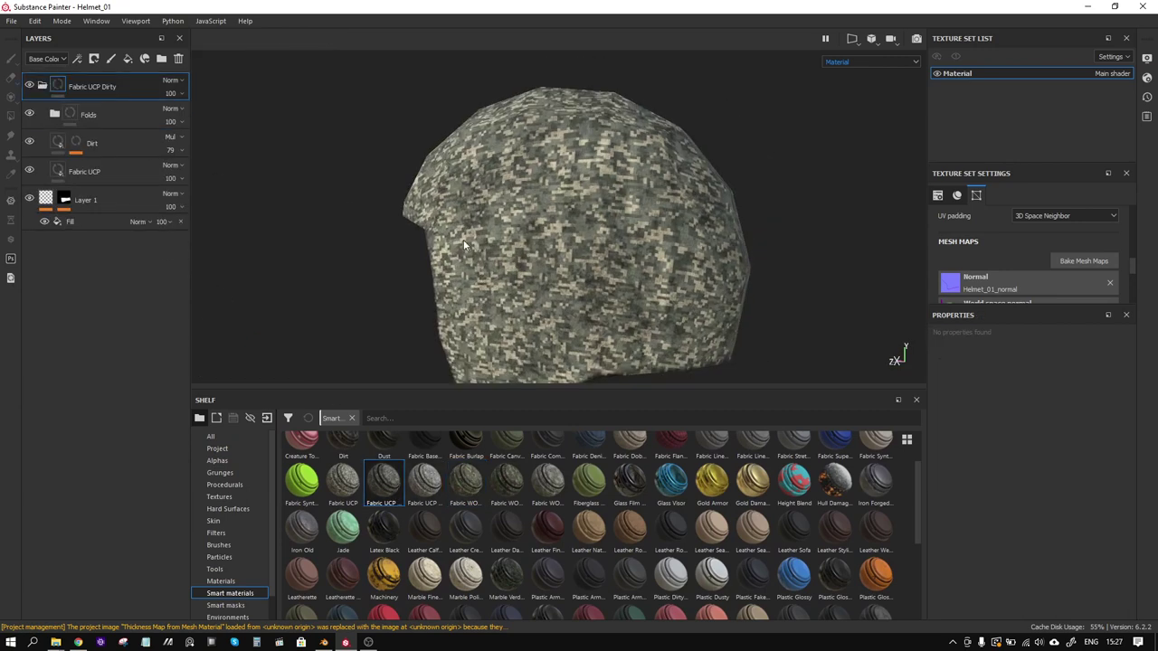
{"action": "left_click", "coordinate": [49, 60]}
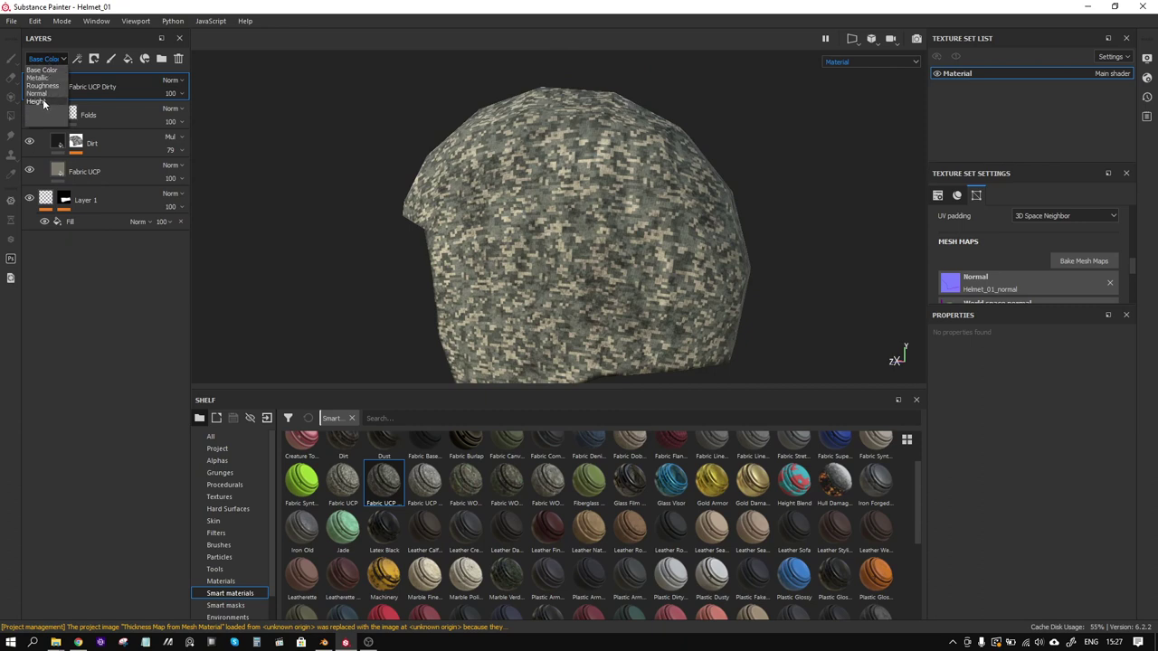
{"action": "left_click", "coordinate": [37, 102]}
{"action": "left_click", "coordinate": [174, 81]}
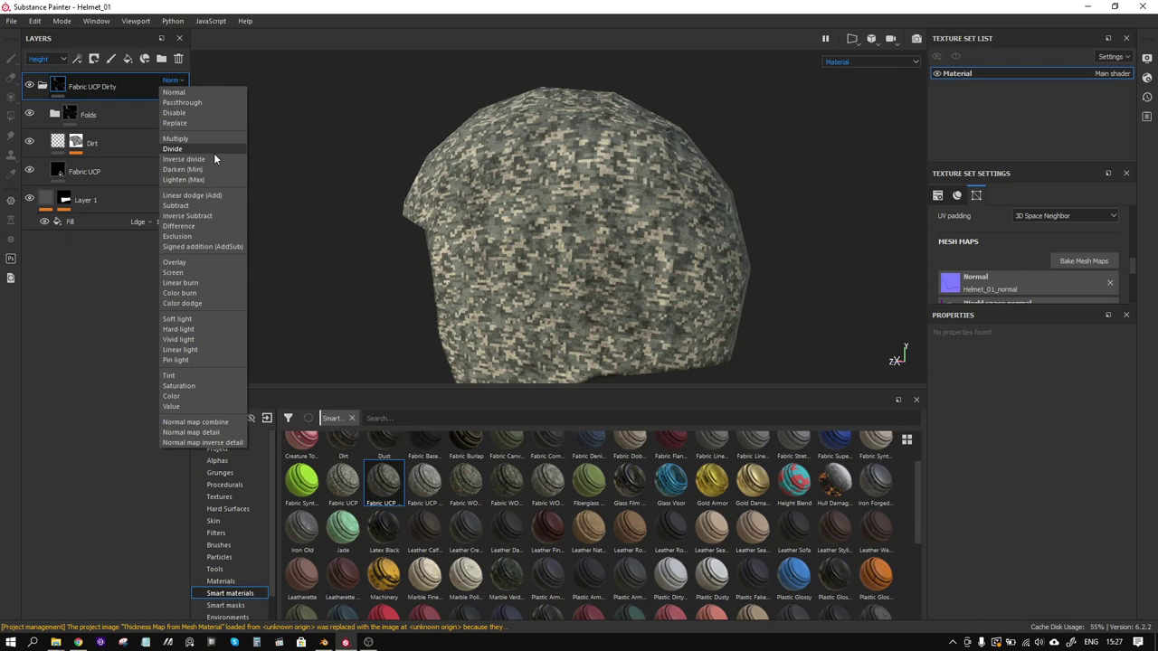
{"action": "left_click", "coordinate": [202, 195]}
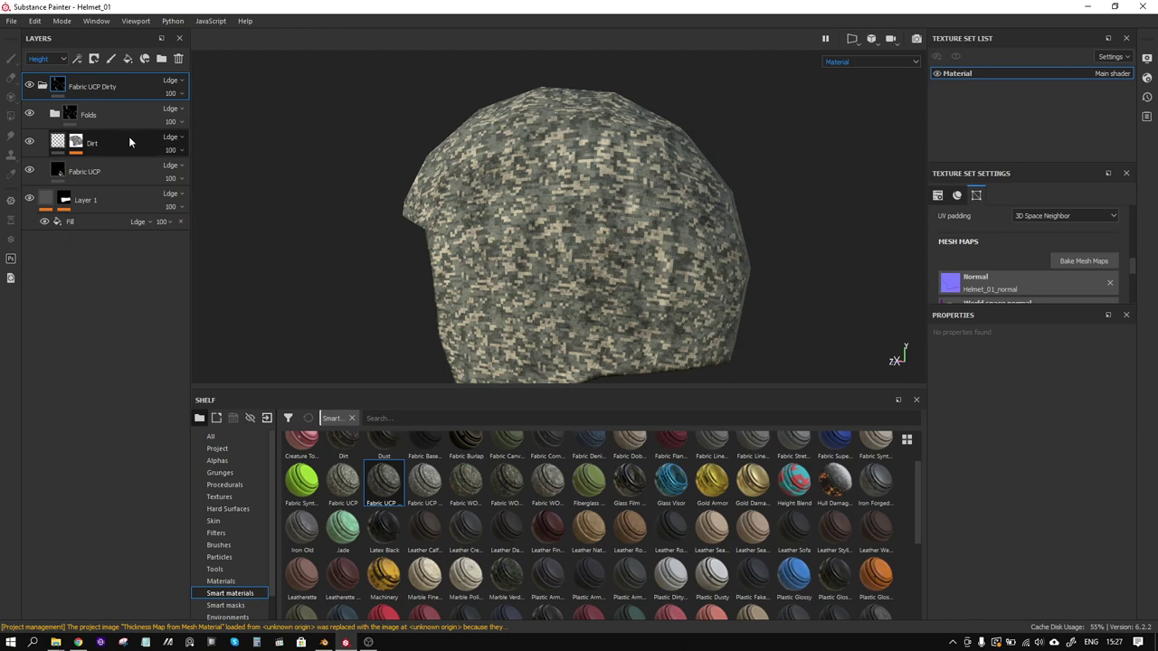
Expand the Folds group and open the generator on the Edges Folds layer's mask
{"action": "left_click", "coordinate": [54, 115]}
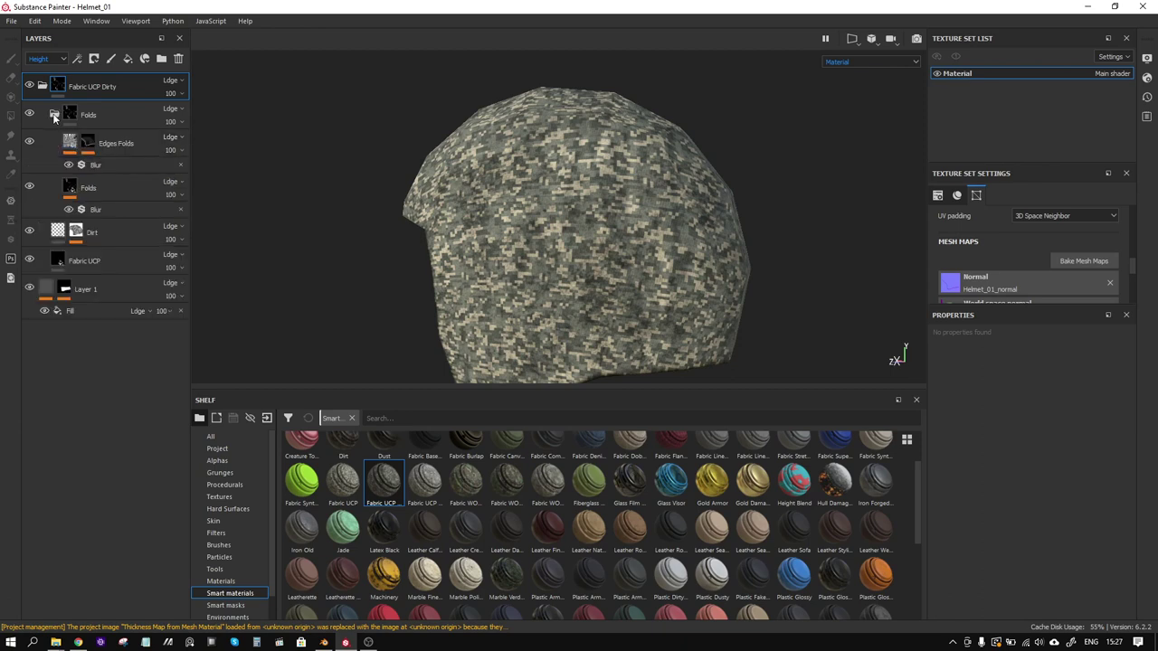
{"action": "left_click", "coordinate": [90, 144]}
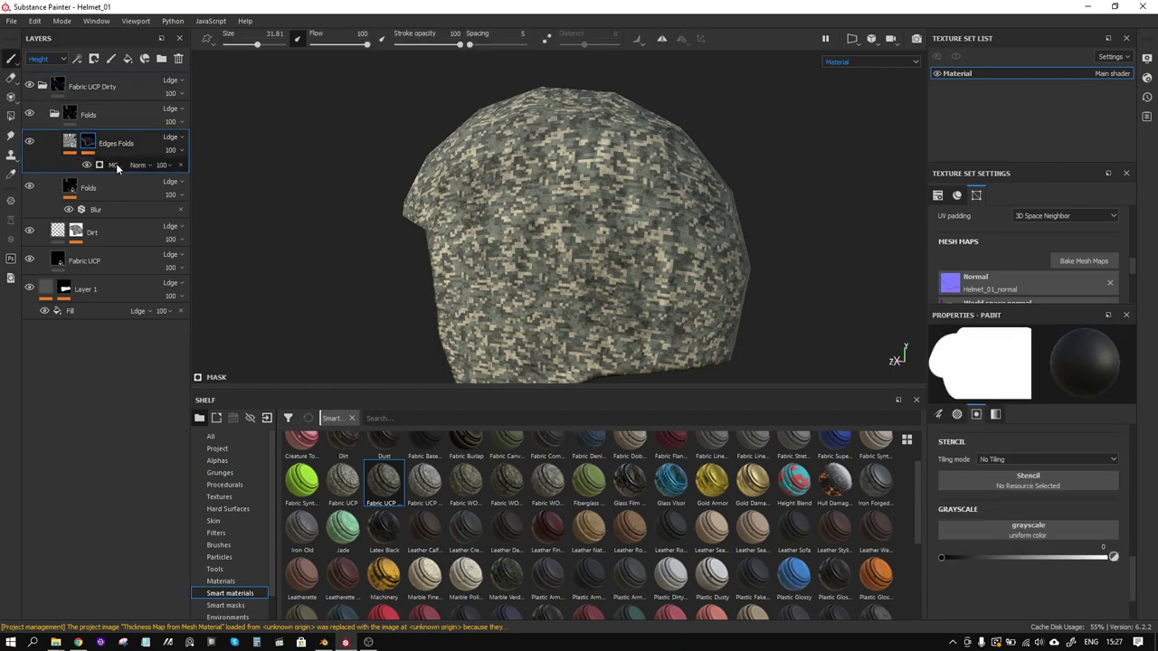
{"action": "left_click", "coordinate": [88, 165]}
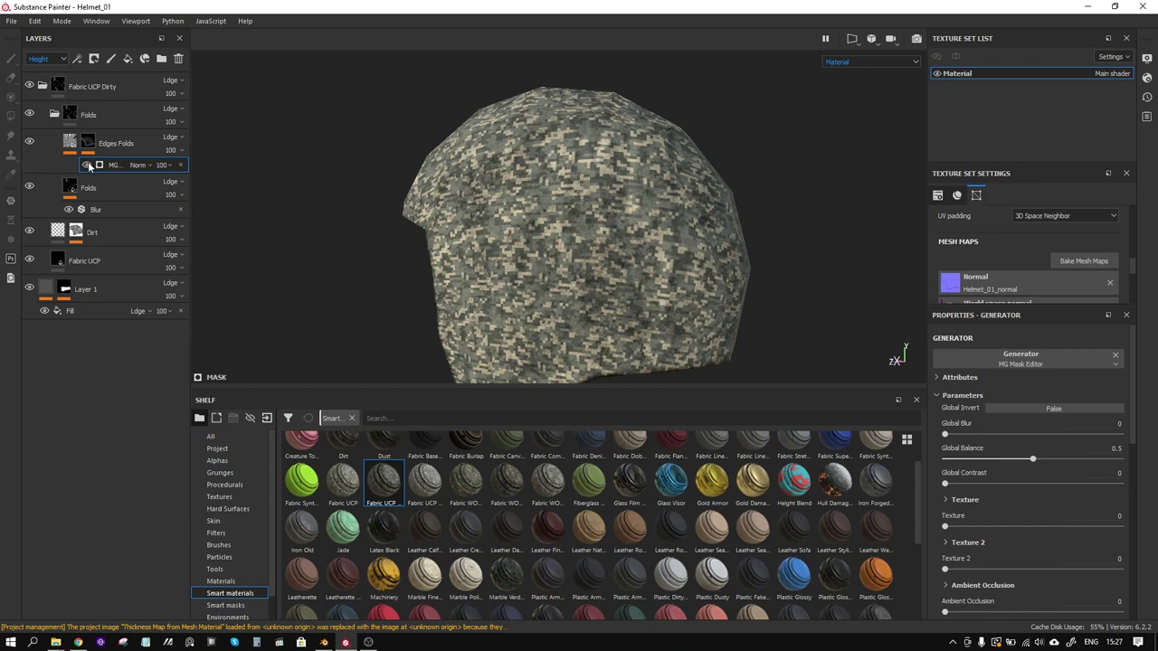
Add an anchor point above the fill effect in Layer 1's content
{"action": "left_click", "coordinate": [87, 310]}
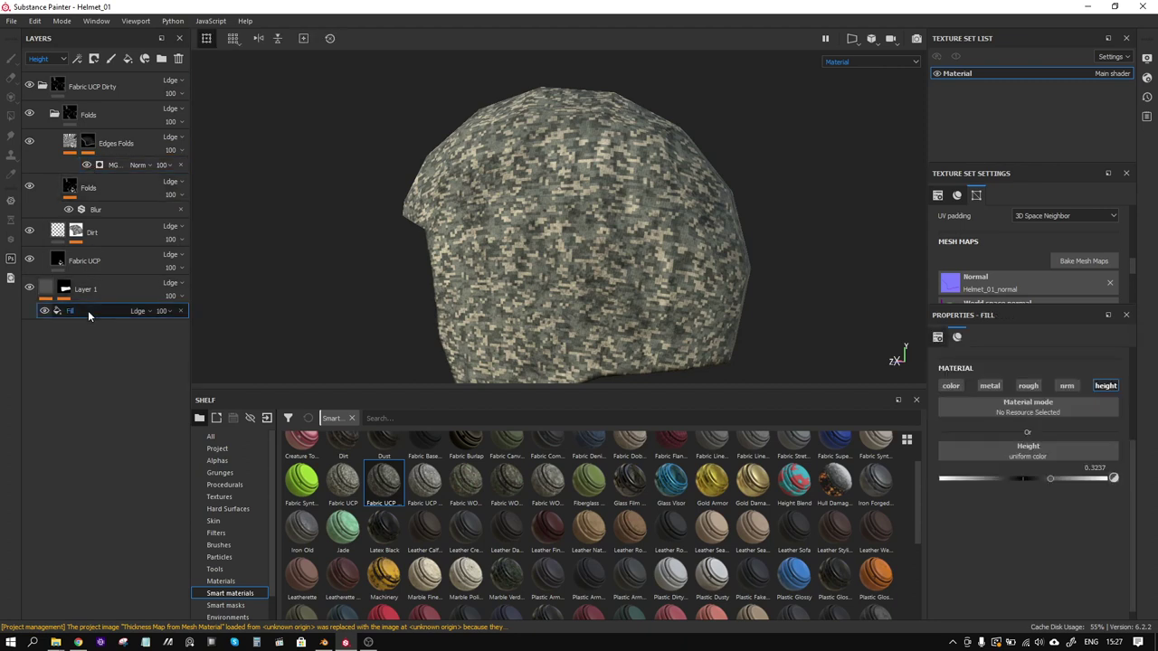
{"action": "right_click", "coordinate": [89, 312]}
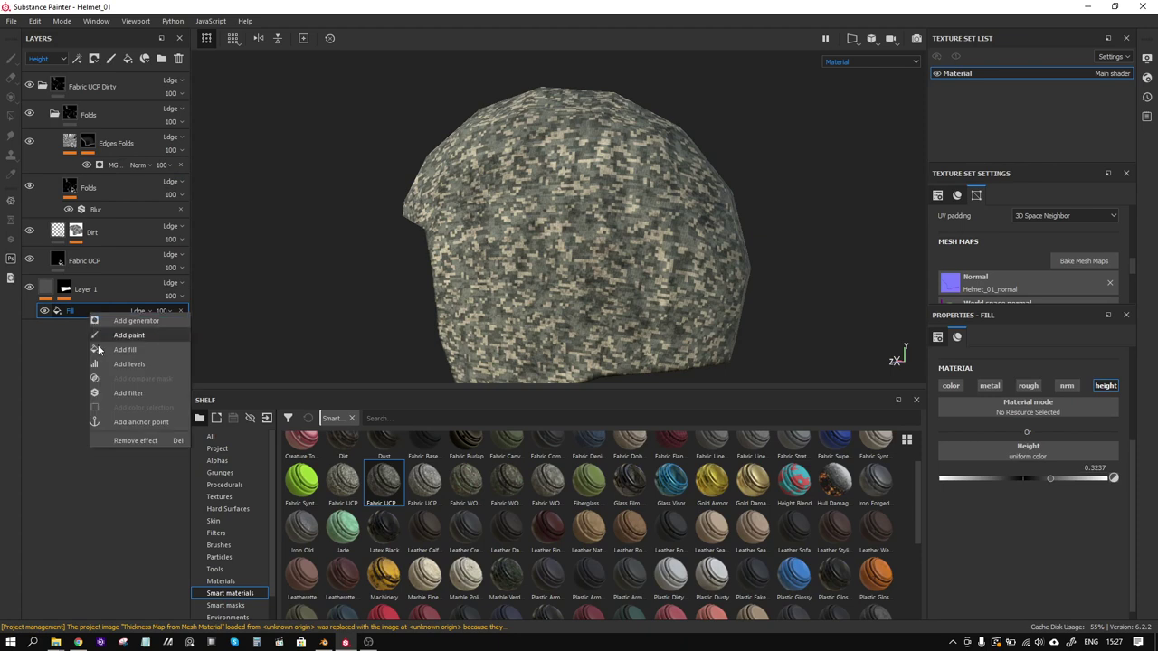
{"action": "left_click", "coordinate": [143, 426]}
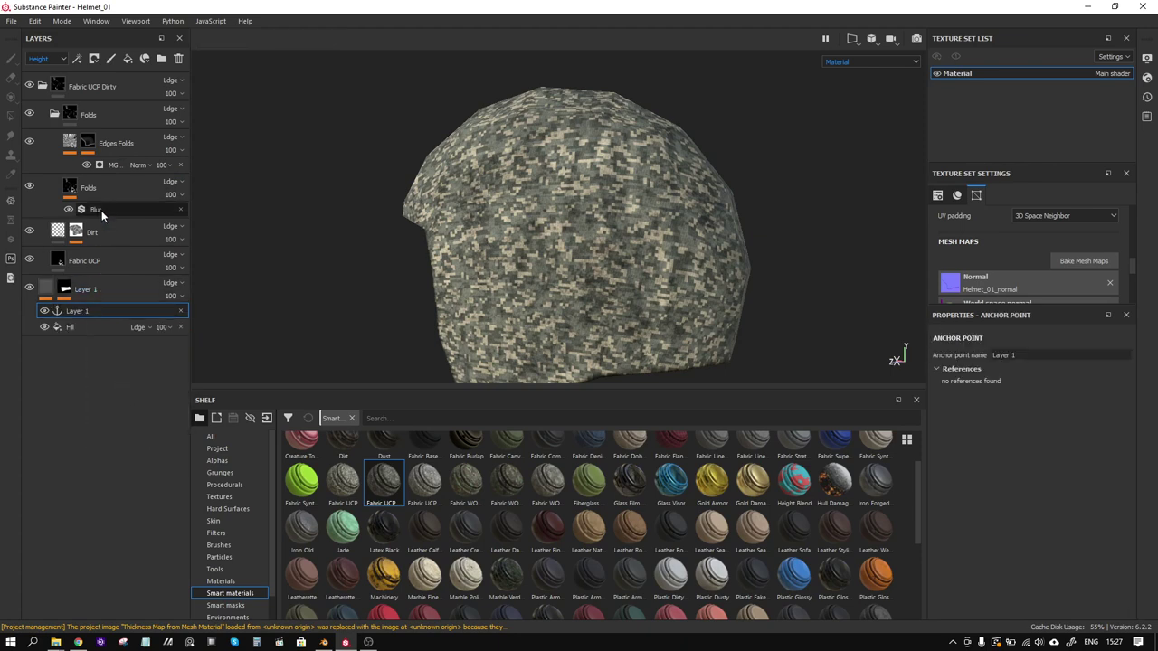
Examine the parameters and image inputs of the Edges Folds mask's MG Mask Editor generator
{"action": "left_click", "coordinate": [112, 166]}
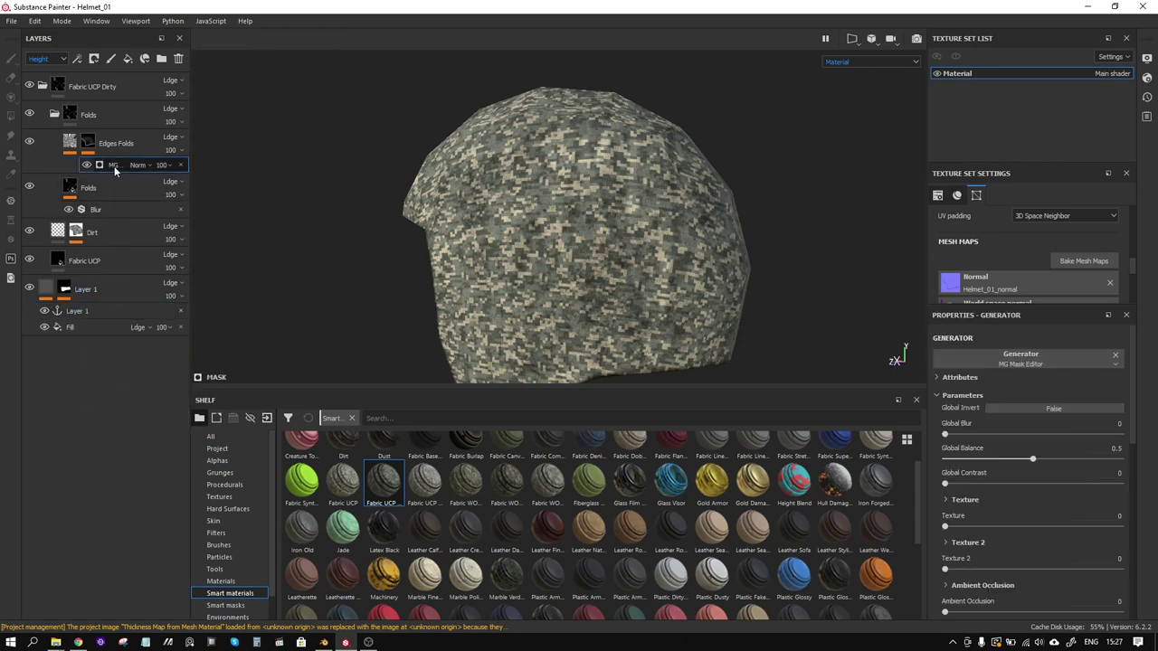
{"action": "left_click", "coordinate": [939, 396]}
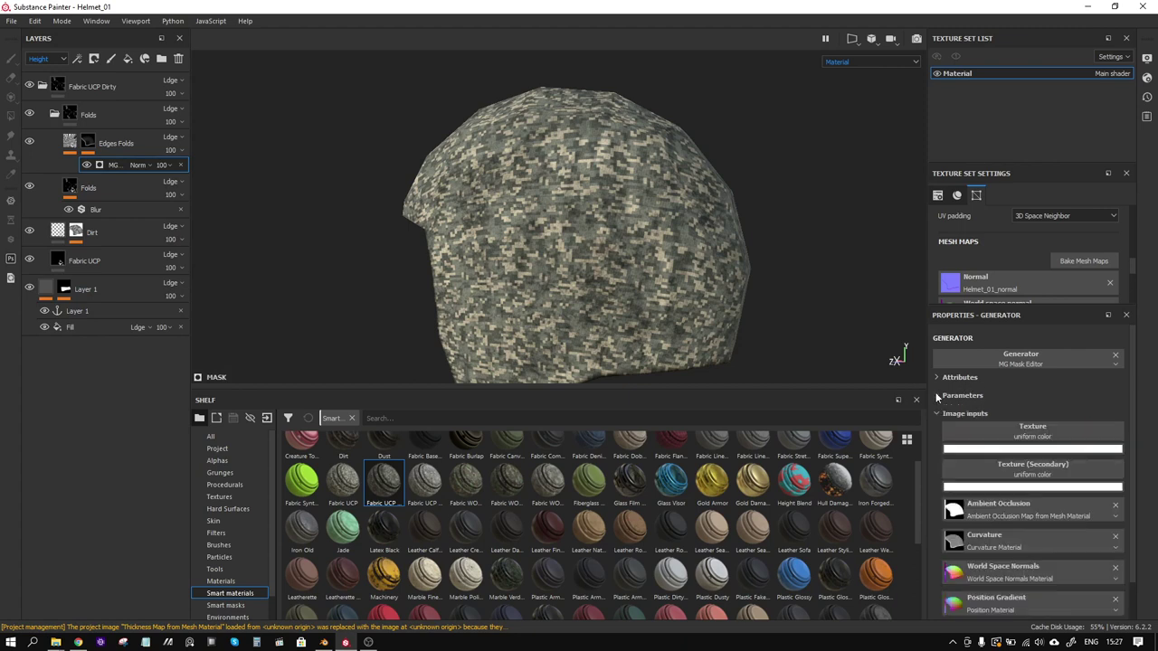
{"action": "left_click", "coordinate": [938, 396]}
{"action": "scroll", "coordinate": [973, 415], "scroll_direction": "down", "scroll_amount": 5}
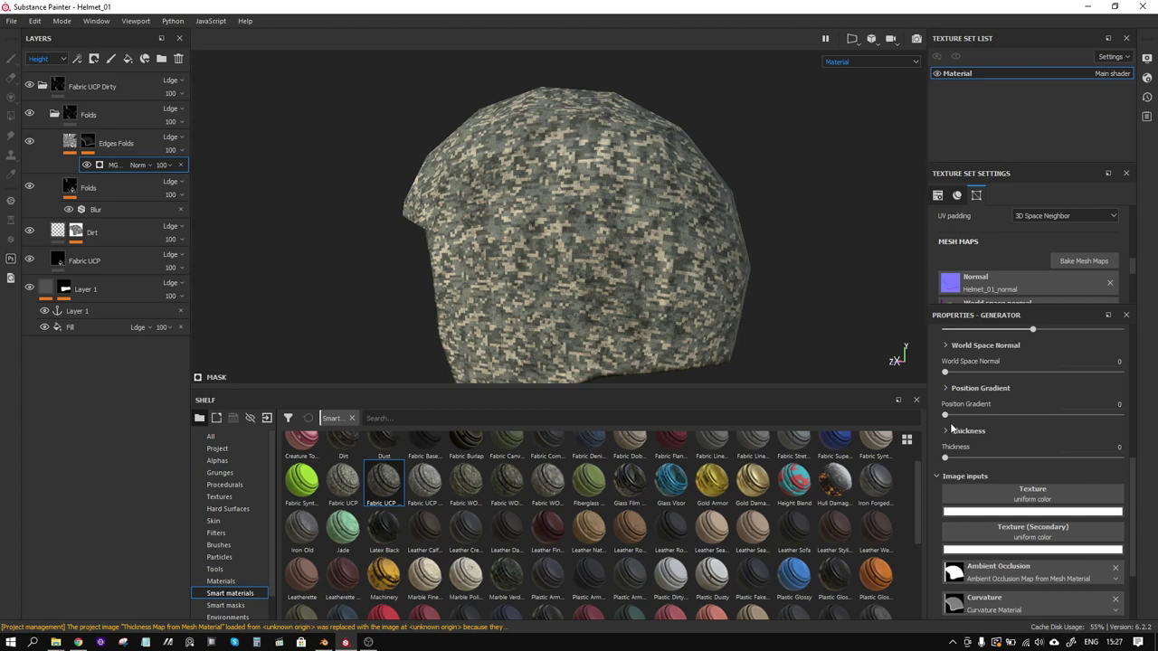
{"action": "scroll", "coordinate": [951, 429], "scroll_direction": "down", "scroll_amount": 3}
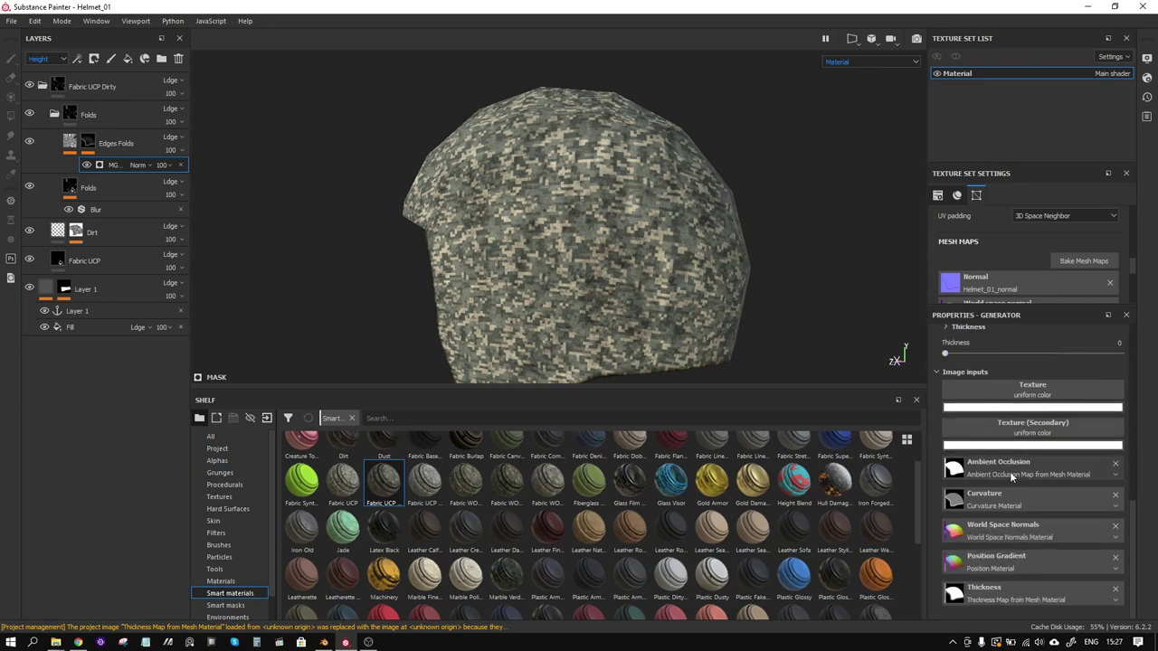
{"action": "scroll", "coordinate": [1011, 477], "scroll_direction": "up", "scroll_amount": 3}
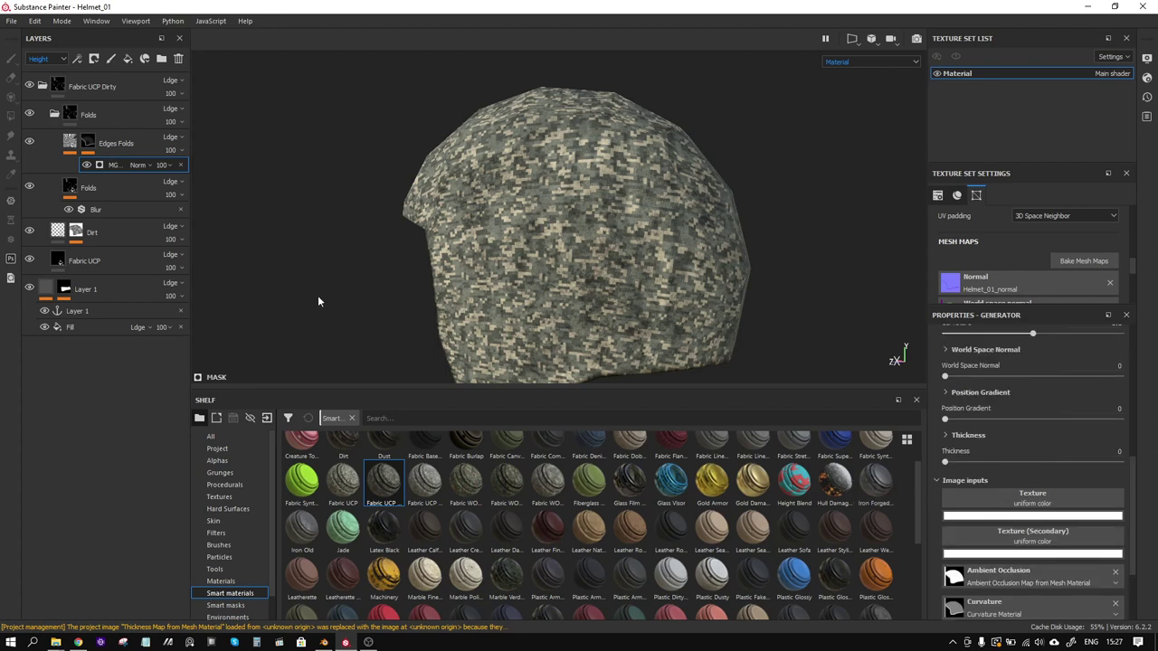
Add a fill to the Edges Folds mask and use the Layer 1 anchor point as its grayscale source
{"action": "right_click", "coordinate": [123, 166]}
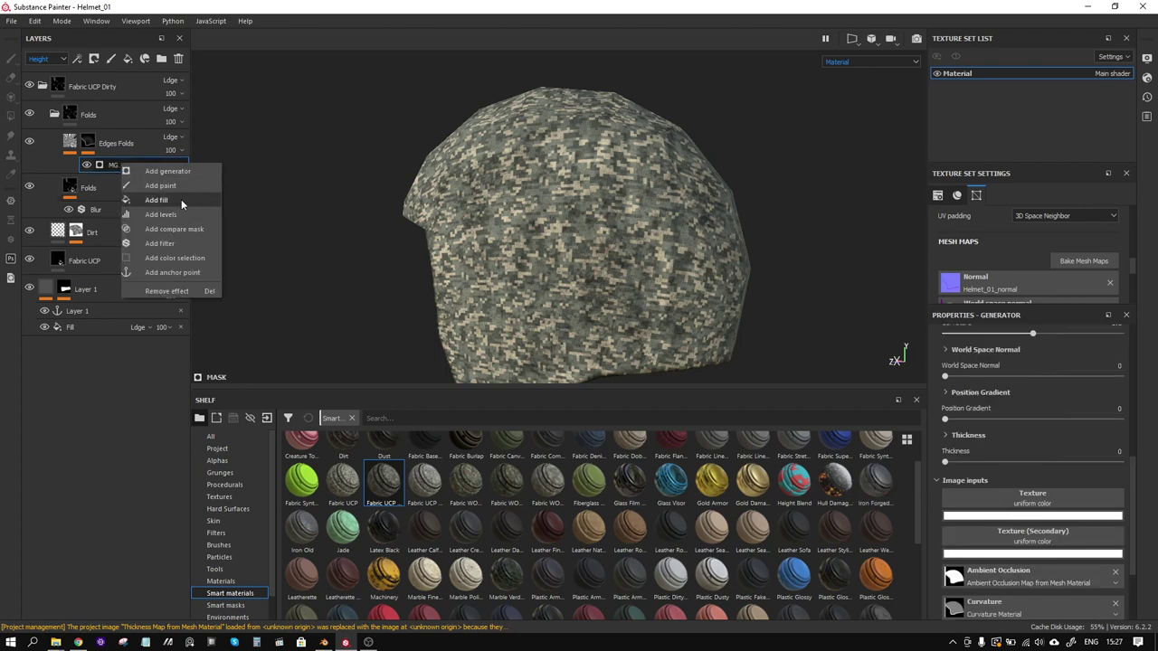
{"action": "left_click", "coordinate": [181, 199]}
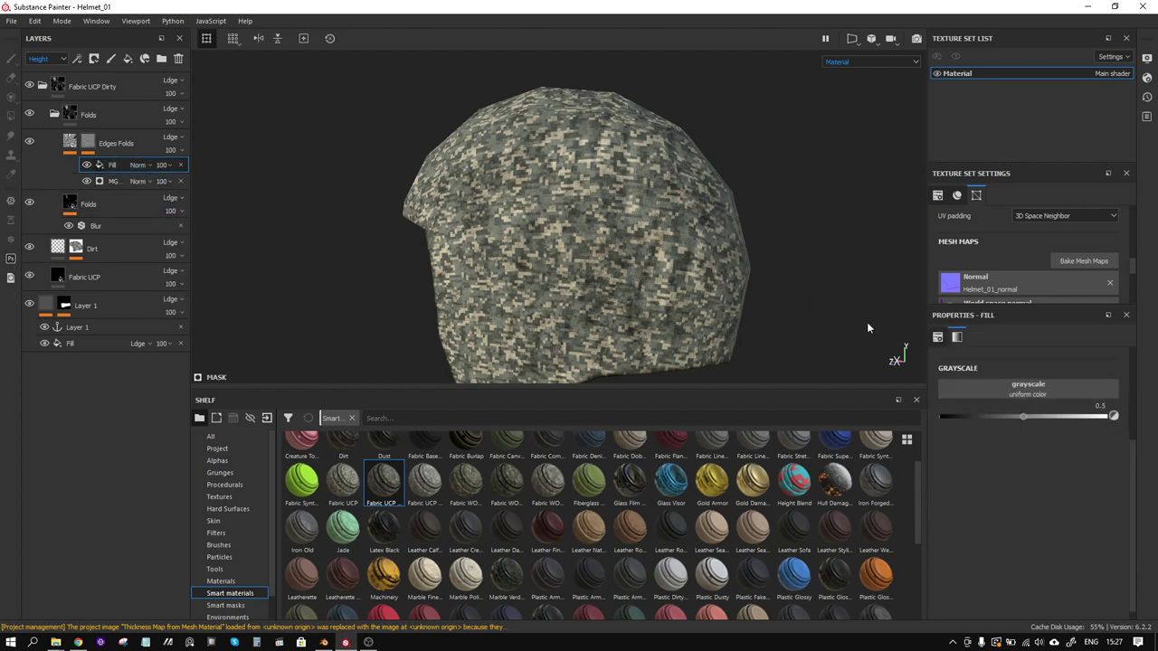
{"action": "left_click", "coordinate": [973, 385]}
{"action": "left_click", "coordinate": [1056, 398]}
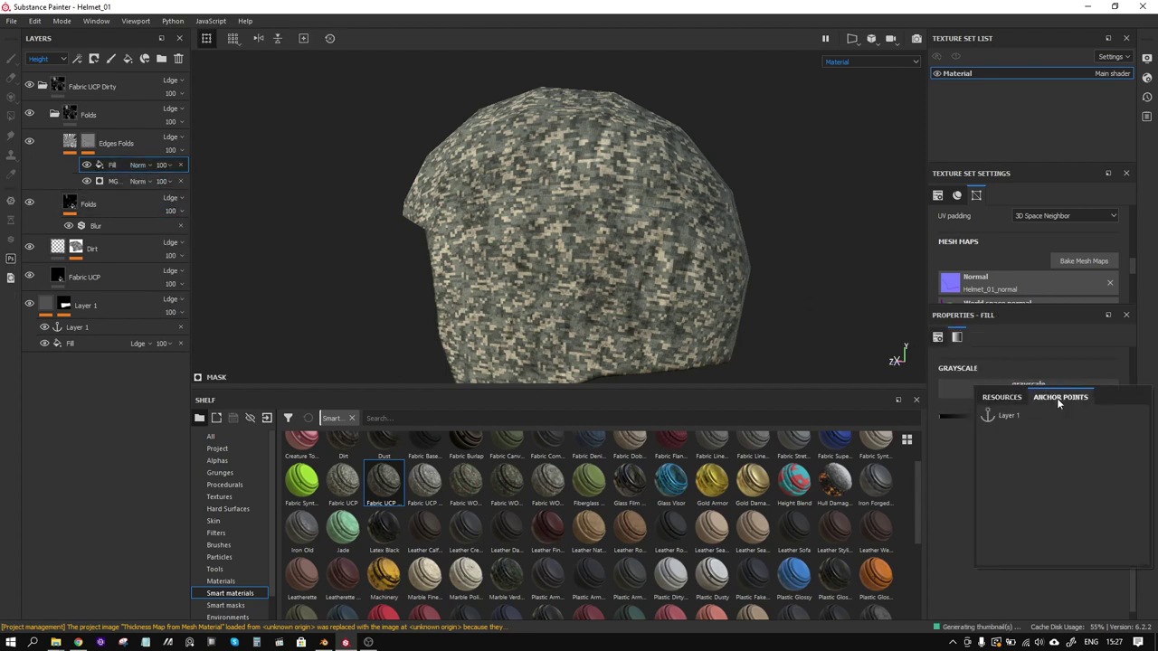
{"action": "left_click", "coordinate": [1011, 416]}
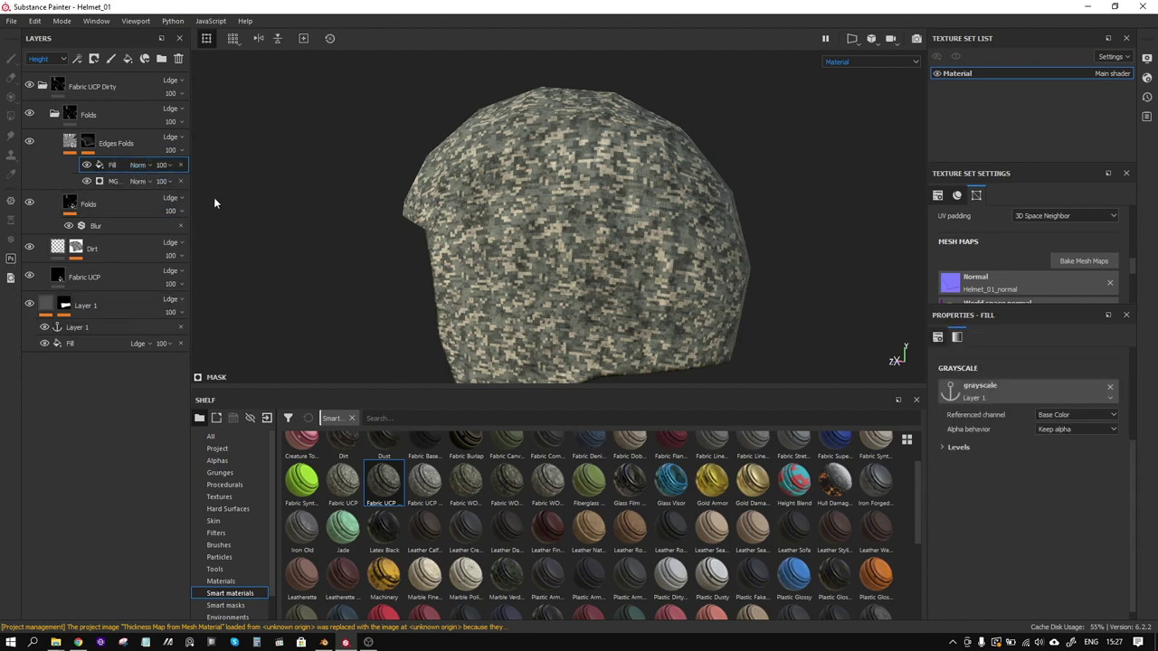
Set the Edges Folds mask fill's blend mode to Linear dodge (Add) and expand its levels
{"action": "left_click", "coordinate": [148, 164]}
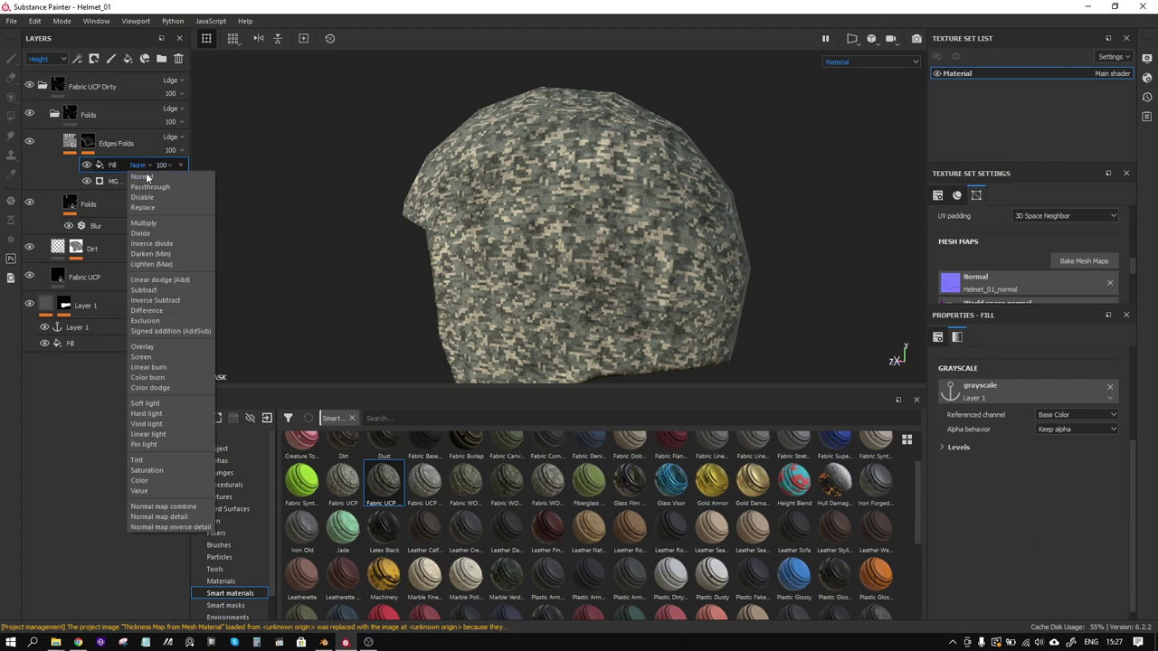
{"action": "left_click", "coordinate": [190, 282]}
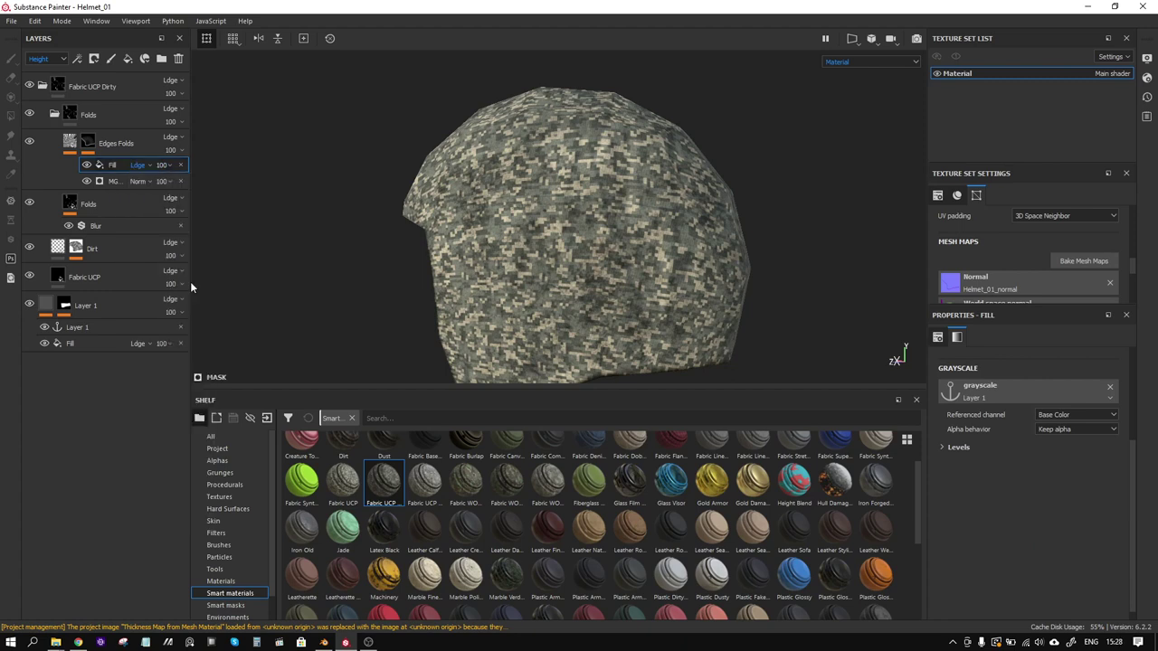
{"action": "left_click", "coordinate": [942, 448]}
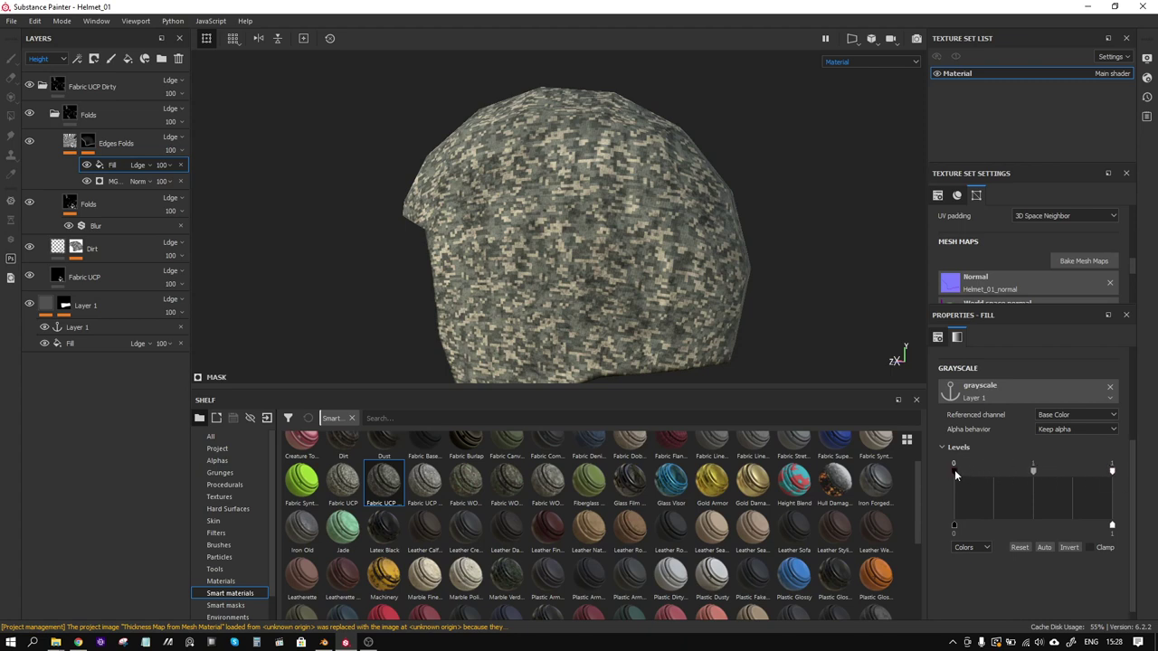
{"action": "left_click_drag", "start_coordinate": [955, 470], "coordinate": [950, 469]}
Display the Edges Folds mask on the helmet and compare it with the MG Mask Editor generator hidden and shown
{"action": "left_click_drag", "start_coordinate": [568, 279], "coordinate": [596, 255], "text": "alt"}
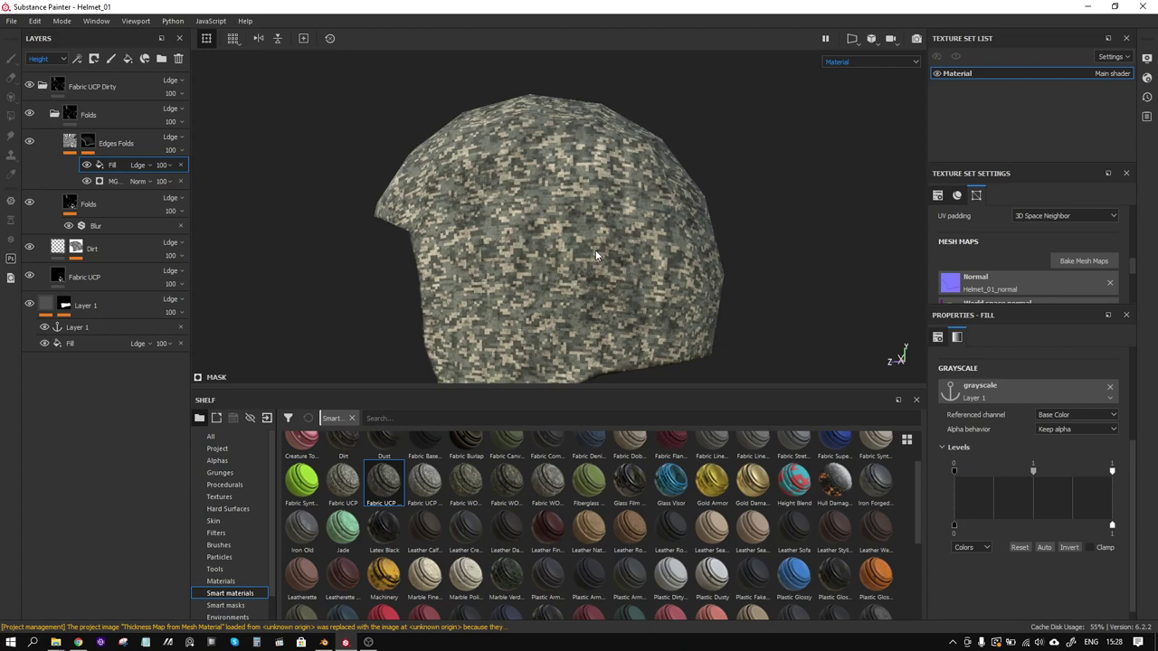
{"action": "left_click", "coordinate": [876, 62]}
{"action": "left_click", "coordinate": [849, 142]}
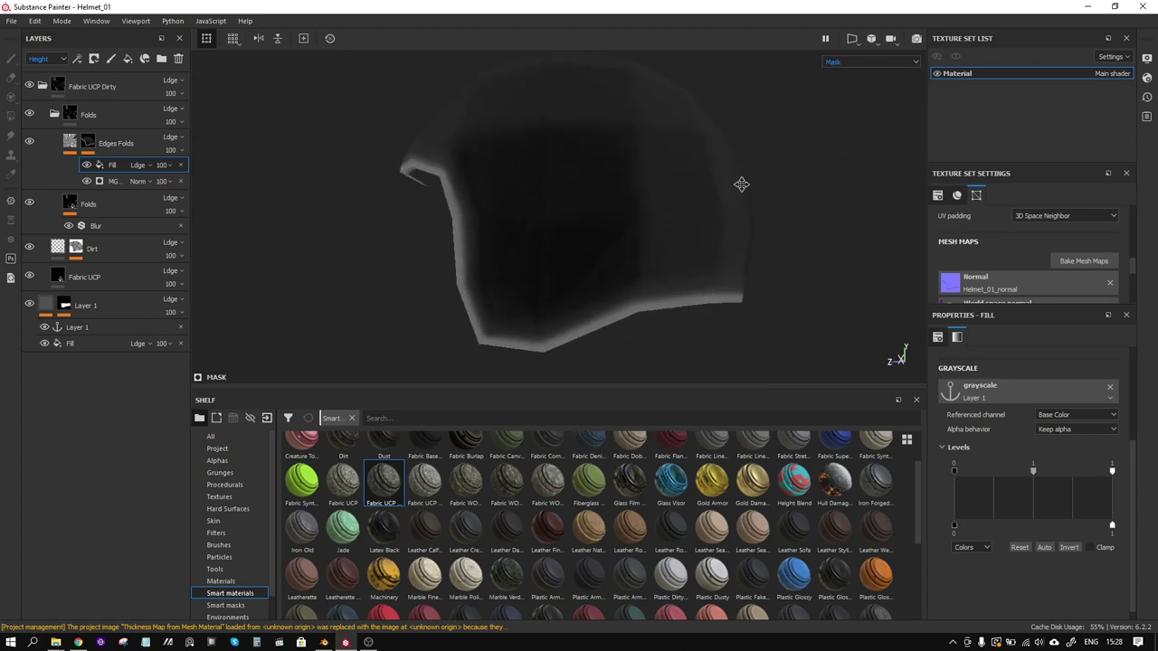
{"action": "left_click_drag", "start_coordinate": [741, 184], "coordinate": [756, 172], "text": "alt"}
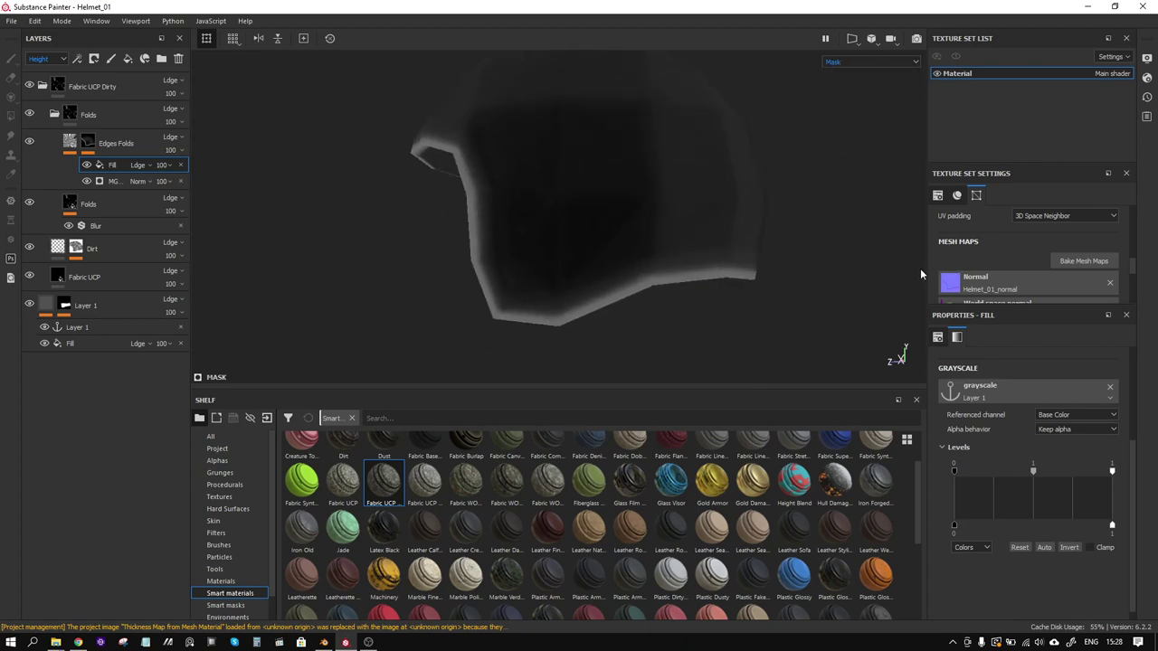
{"action": "left_click", "coordinate": [87, 181]}
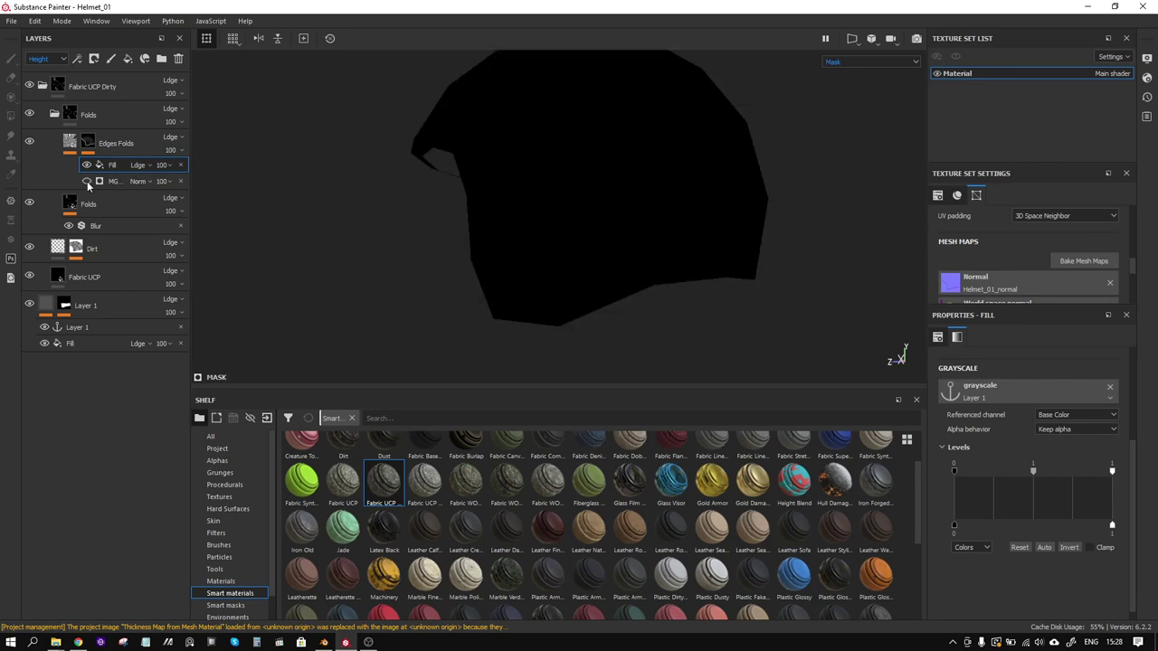
{"action": "left_click", "coordinate": [87, 181]}
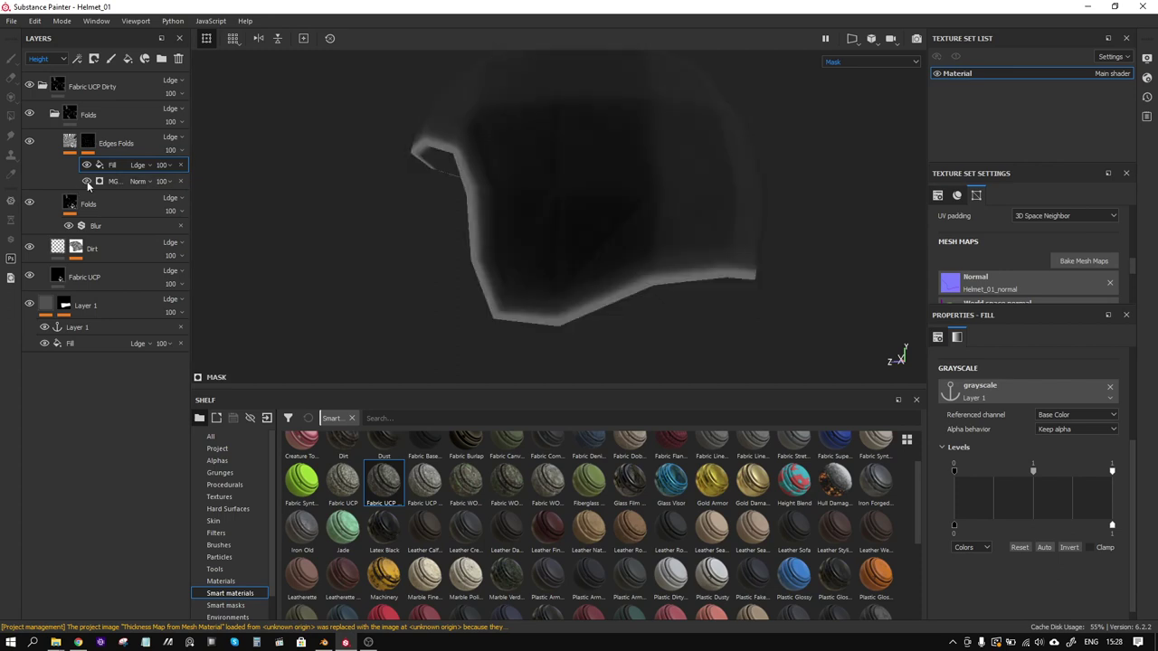
Return the Edges Folds mask fill's blend mode to Normal and hide the MG Mask Editor generator below it
{"action": "left_click", "coordinate": [137, 165]}
{"action": "left_click", "coordinate": [140, 179]}
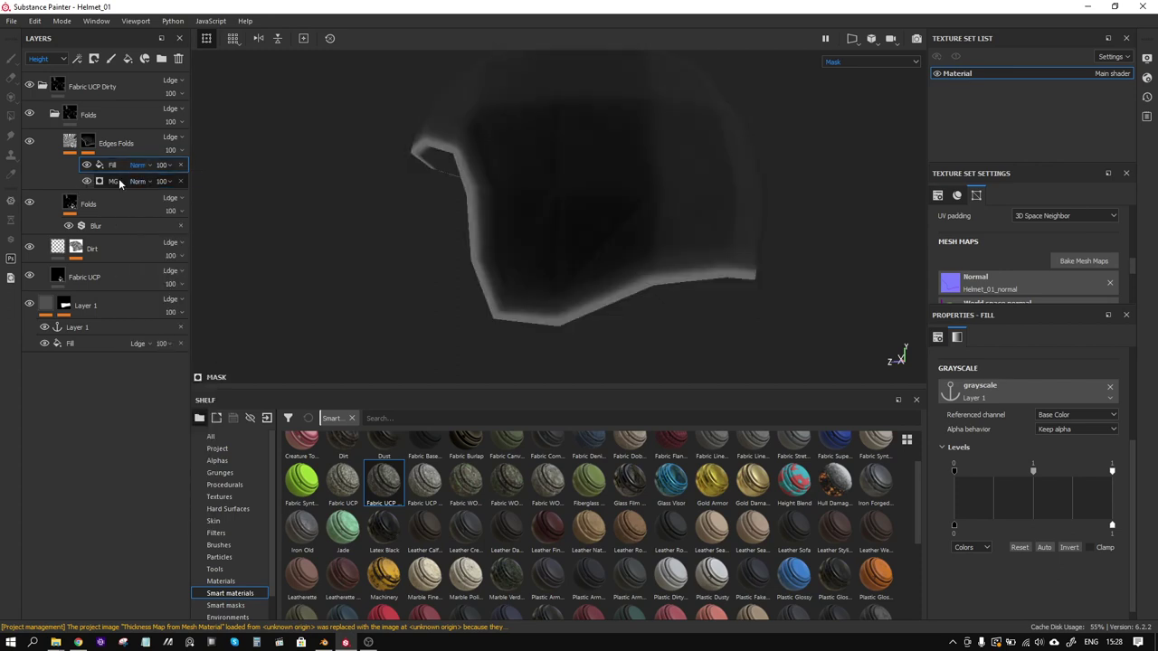
{"action": "left_click", "coordinate": [87, 181]}
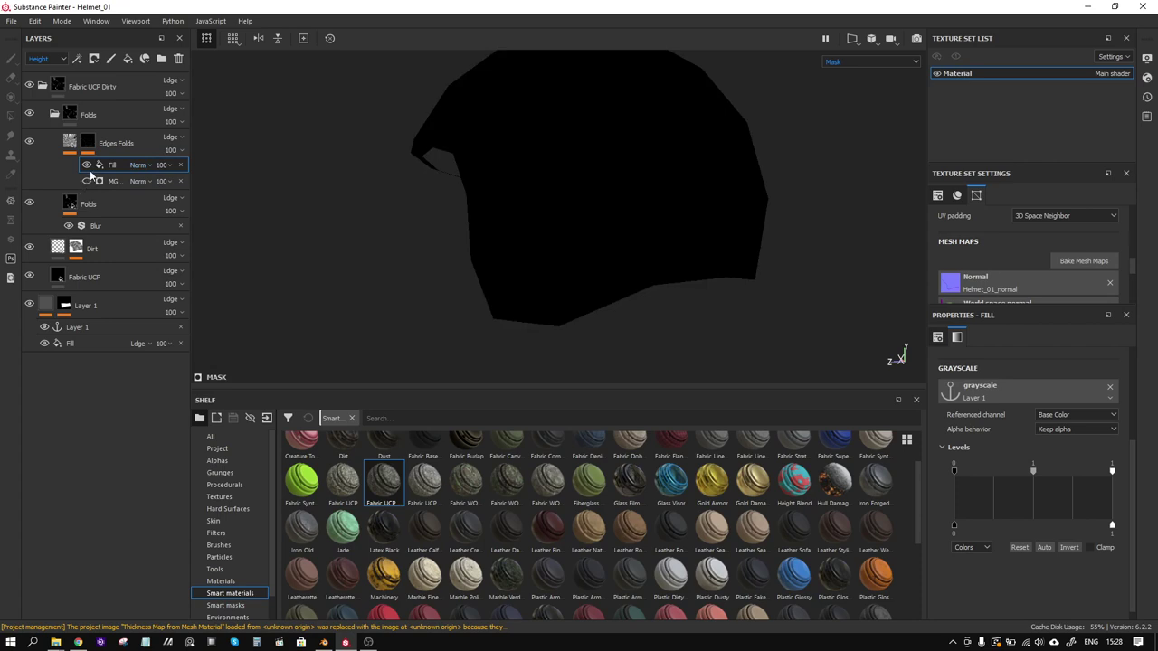
{"action": "left_click", "coordinate": [71, 146]}
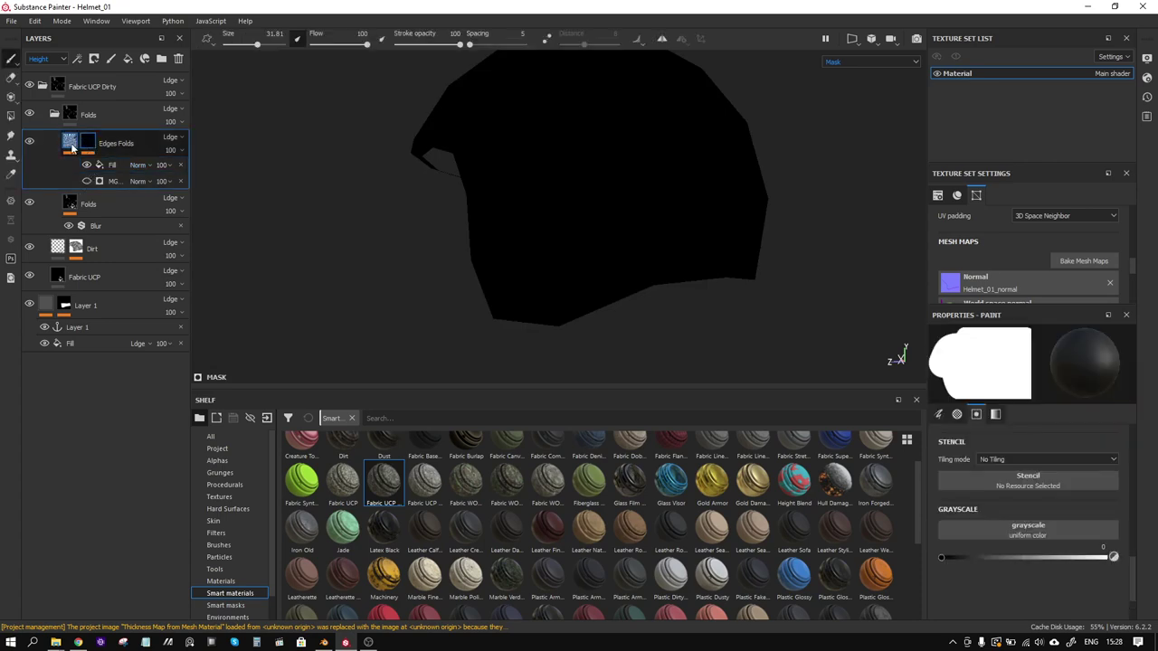
{"action": "left_click", "coordinate": [114, 165]}
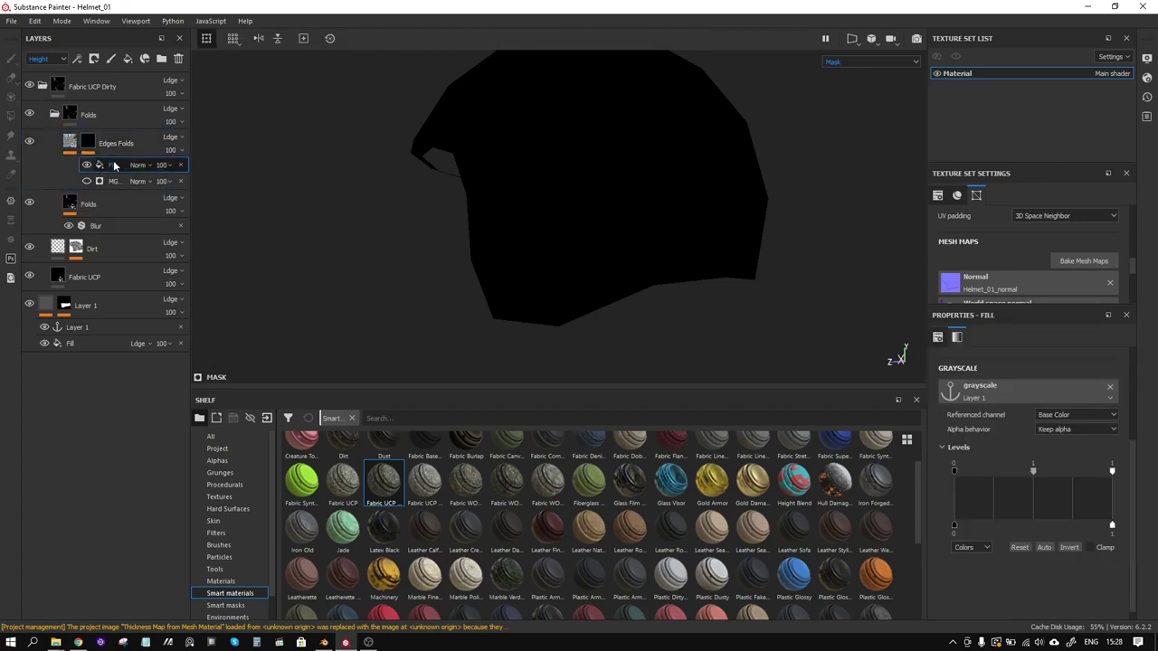
Remove the anchor point from Layer 1's content and add one above the paint effect in Layer 1's mask
{"action": "left_click", "coordinate": [100, 328]}
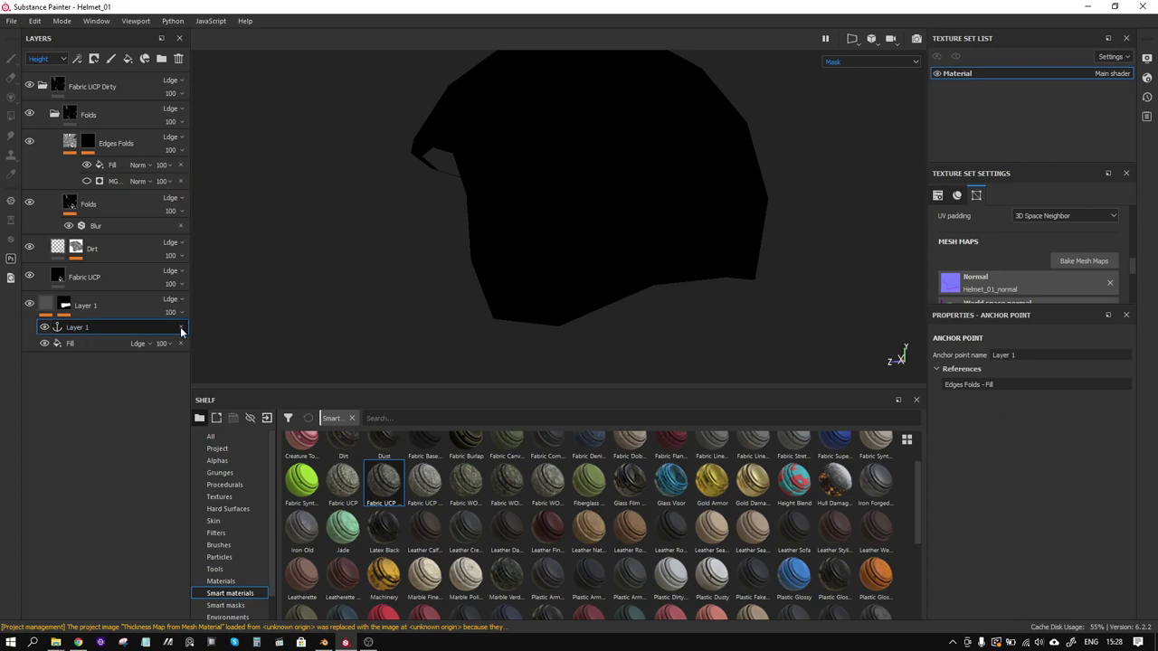
{"action": "left_click", "coordinate": [181, 328]}
{"action": "left_click", "coordinate": [64, 305]}
{"action": "right_click", "coordinate": [95, 332]}
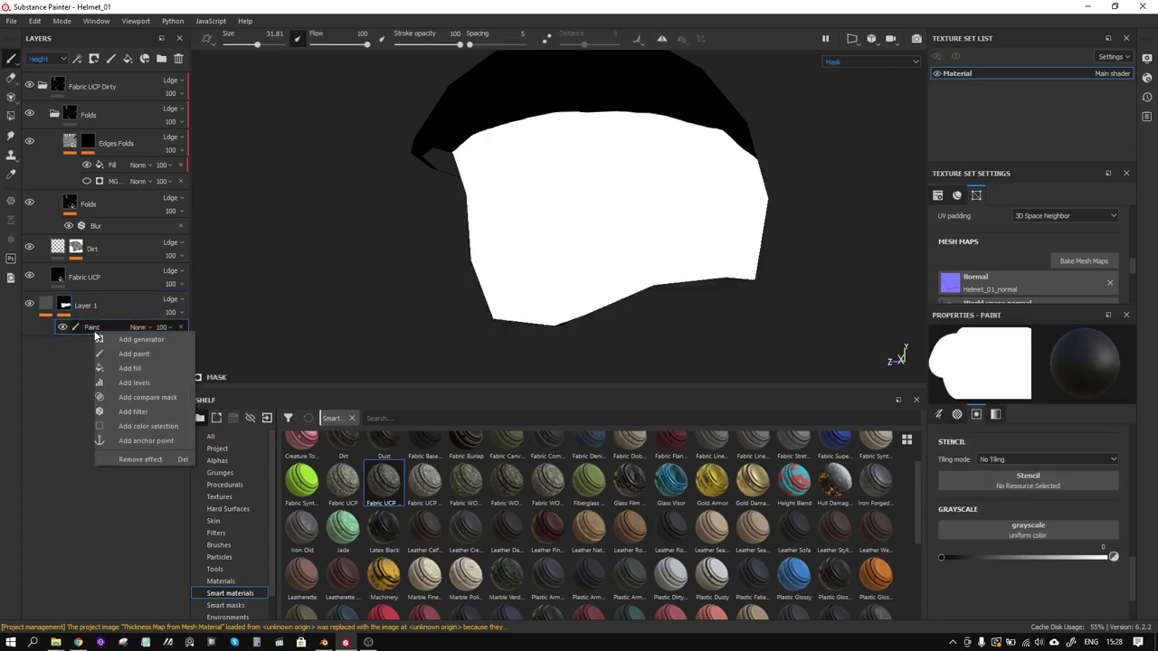
{"action": "left_click", "coordinate": [158, 440]}
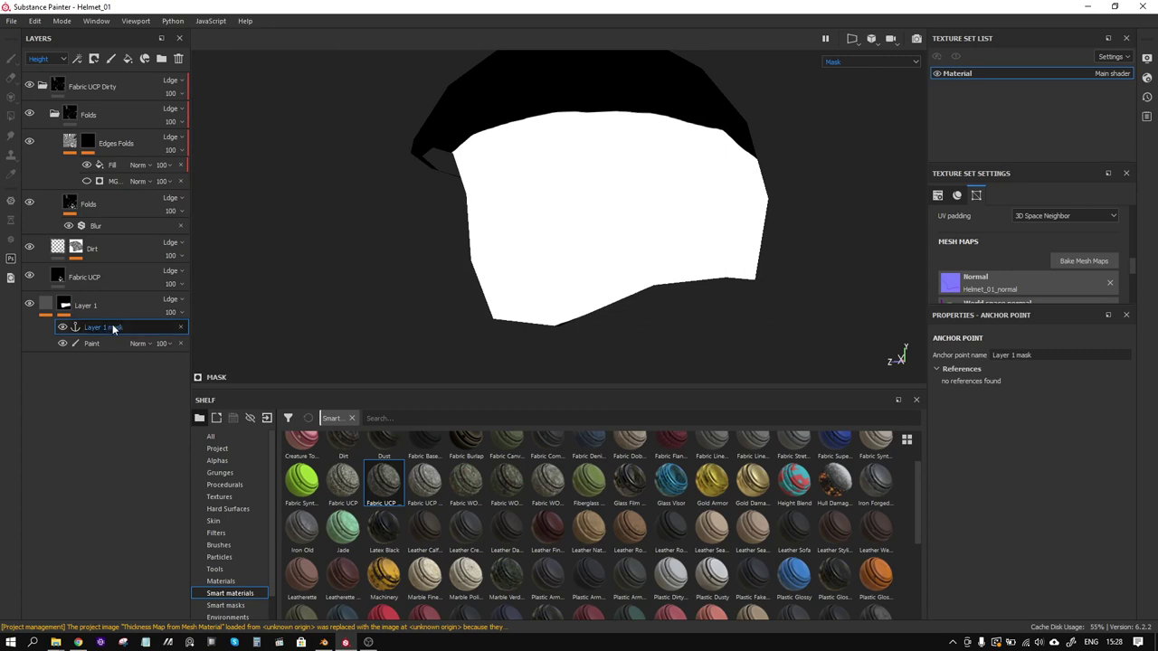
Reference the Layer 1 mask anchor point in the Edges Folds mask fill
{"action": "left_click", "coordinate": [112, 164]}
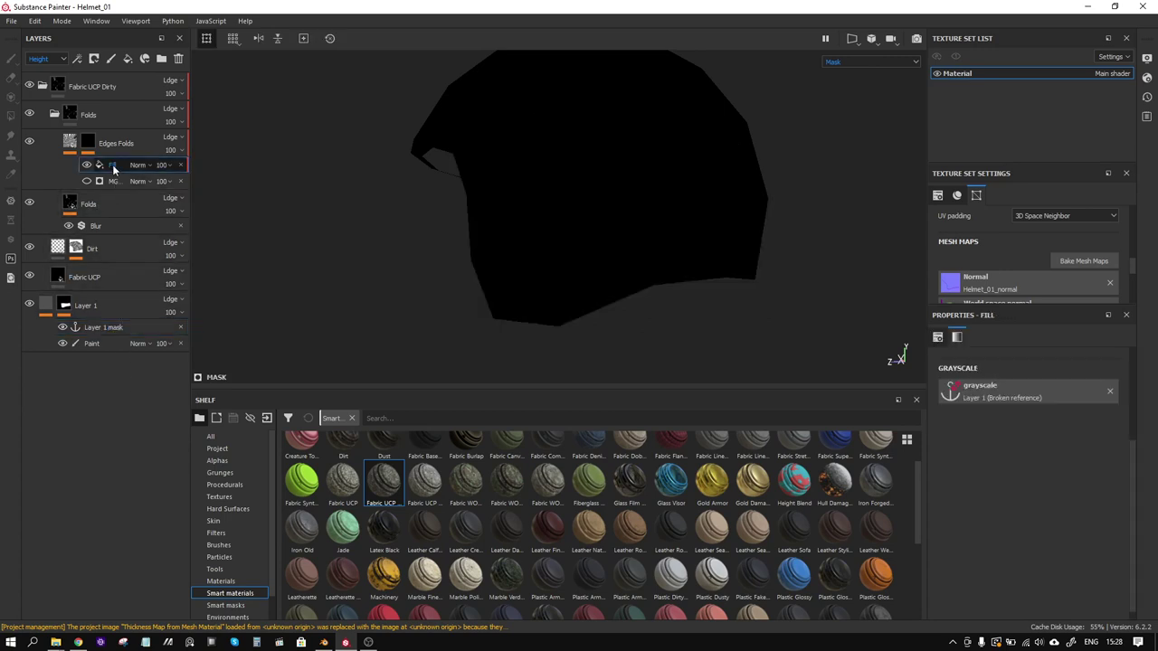
{"action": "left_click", "coordinate": [981, 387]}
{"action": "left_click", "coordinate": [1008, 427]}
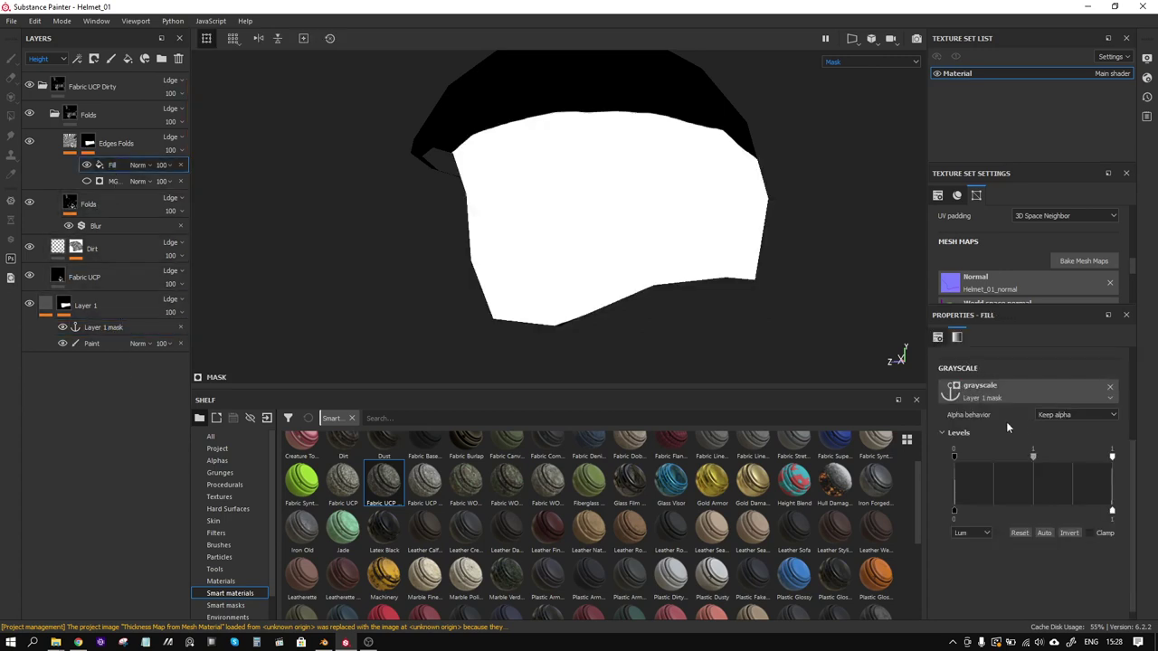
Set the Edges Folds mask fill to Linear dodge (Add) and view the material on the helmet
{"action": "left_click", "coordinate": [140, 165]}
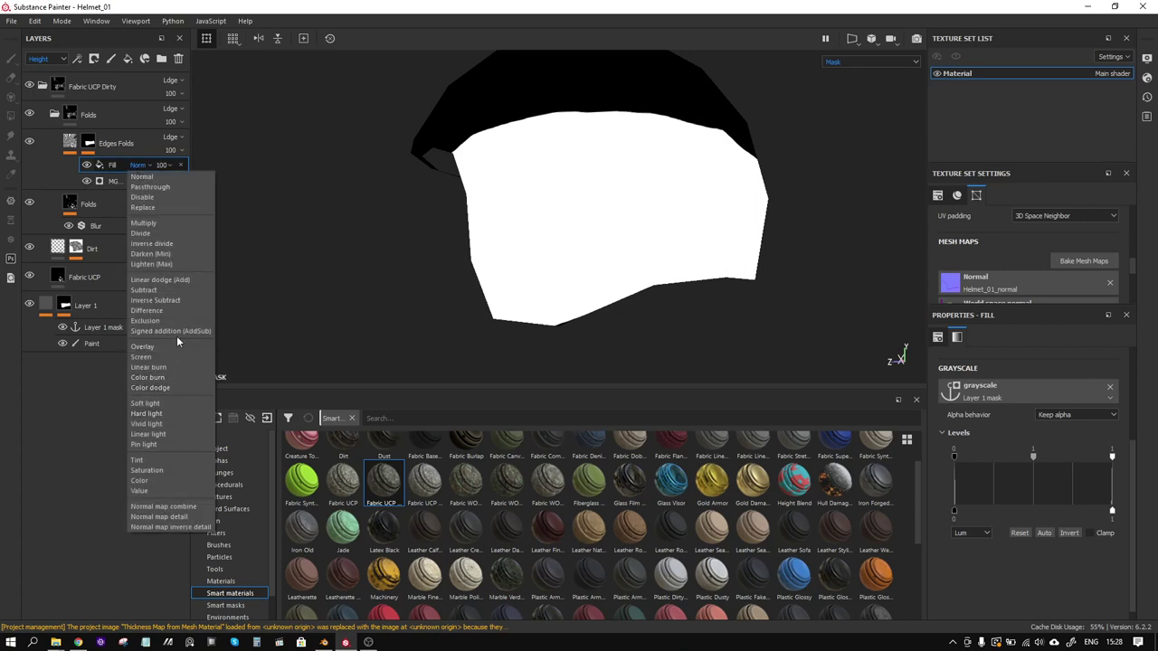
{"action": "left_click", "coordinate": [186, 279]}
{"action": "mouse_move", "coordinate": [569, 168]}
{"action": "left_mouse_down", "text": "alt"}
{"action": "mouse_move", "coordinate": [612, 191]}
{"action": "mouse_move", "coordinate": [621, 259]}
{"action": "left_mouse_up", "text": "alt"}
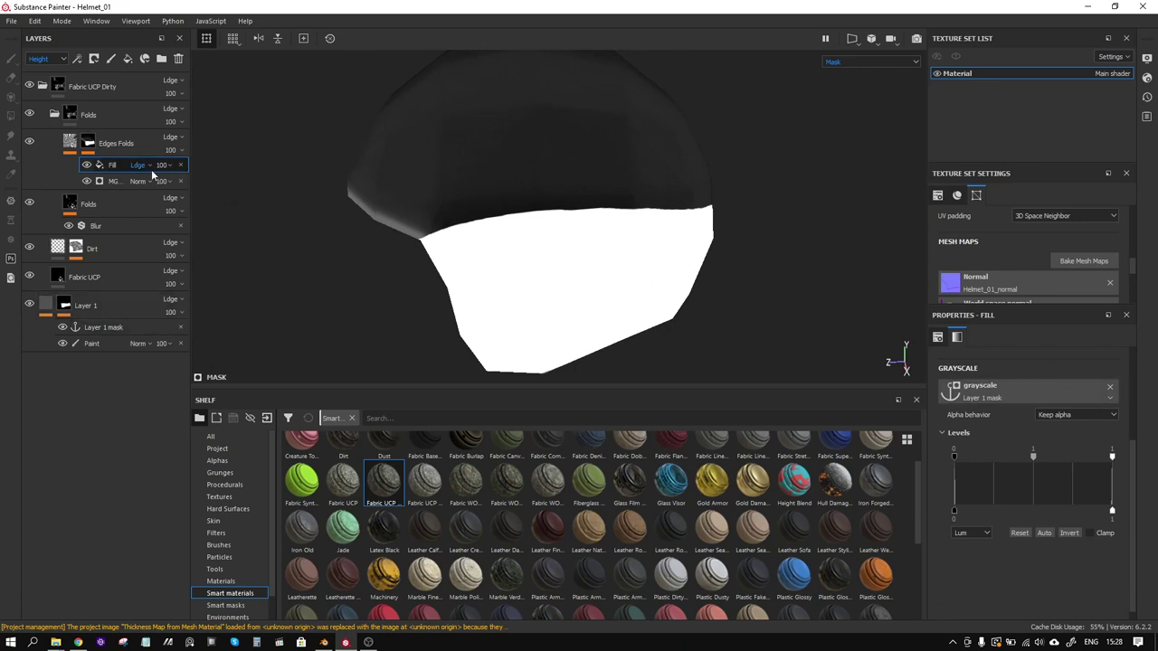
{"action": "key", "text": "m"}
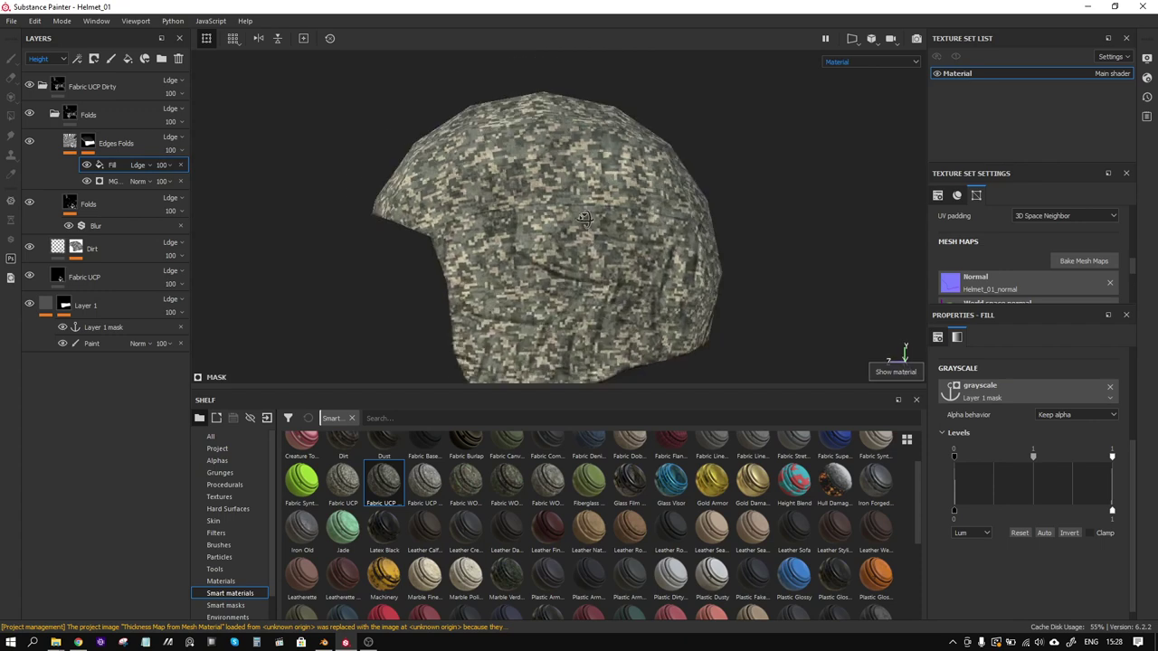
{"action": "left_click_drag", "start_coordinate": [585, 218], "coordinate": [595, 243], "text": "alt"}
{"action": "scroll", "coordinate": [543, 217], "scroll_direction": "up", "scroll_amount": 3}
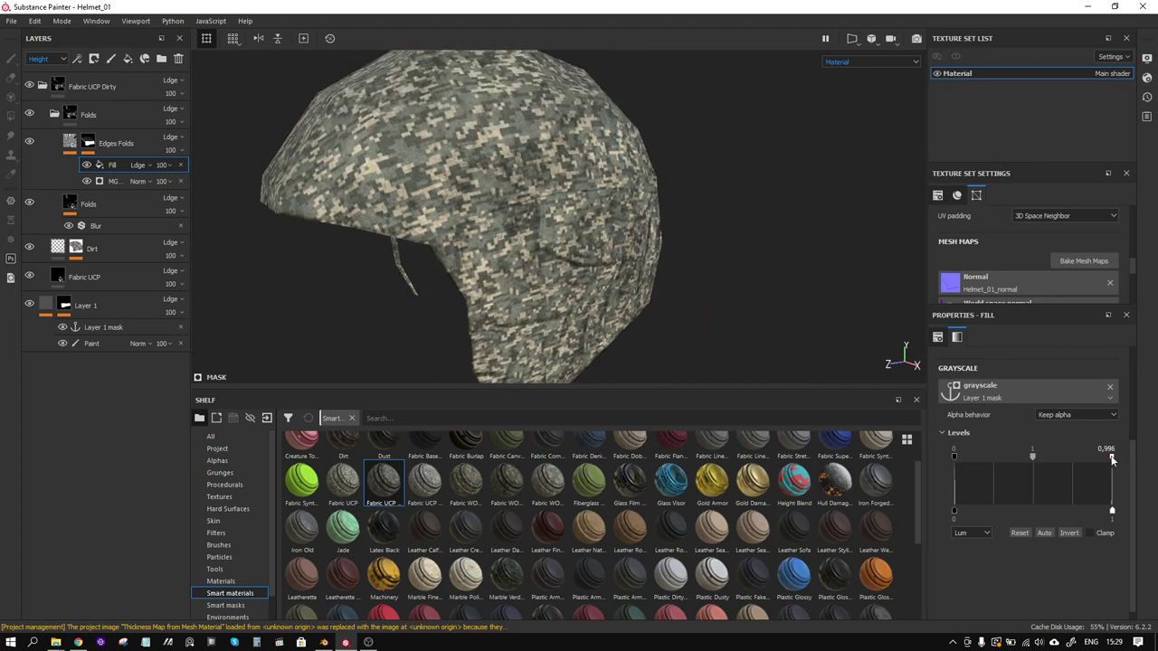
Set the height of the fill in Layer 1's content to 0.2302
{"action": "left_click", "coordinate": [94, 344]}
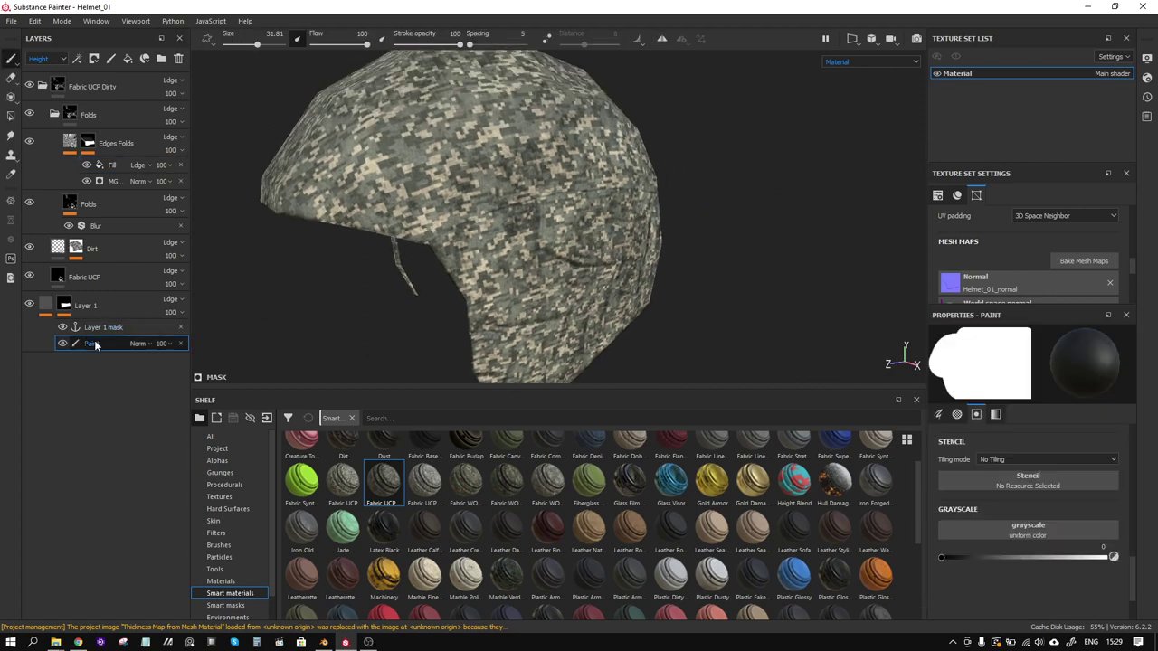
{"action": "left_click", "coordinate": [47, 307]}
{"action": "left_click", "coordinate": [81, 327]}
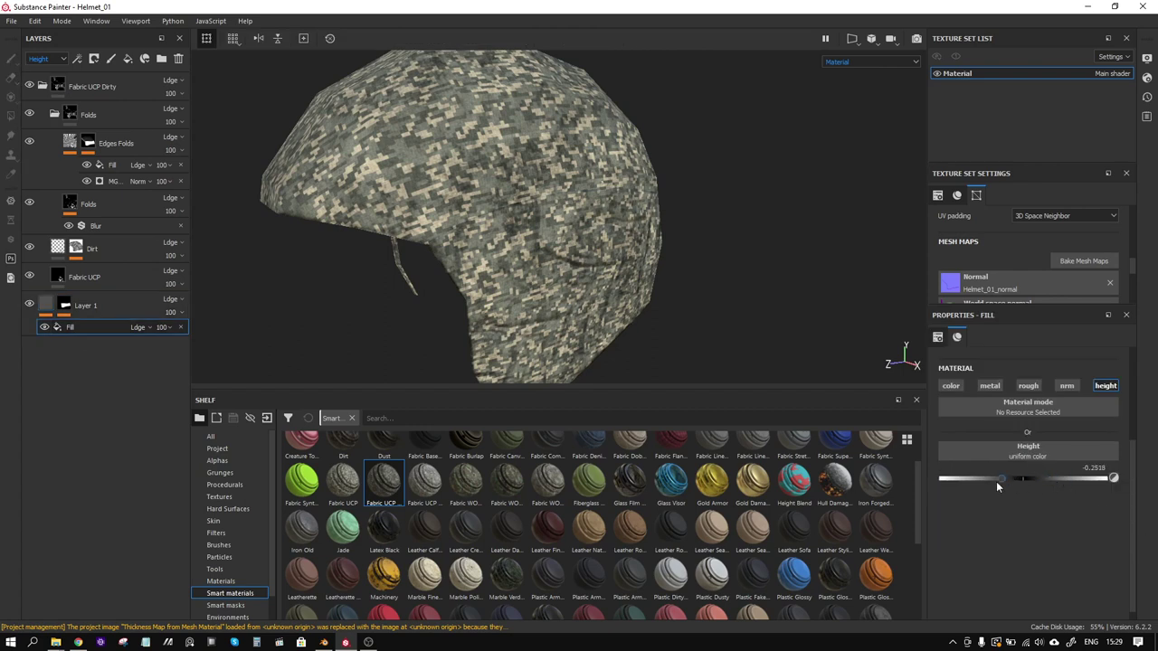
{"action": "left_click_drag", "start_coordinate": [1072, 483], "coordinate": [1042, 487]}
Remove the anchor-linked fill from the Edges Folds mask and inspect the helmet with Layer 1's mask selected
{"action": "left_click", "coordinate": [180, 165]}
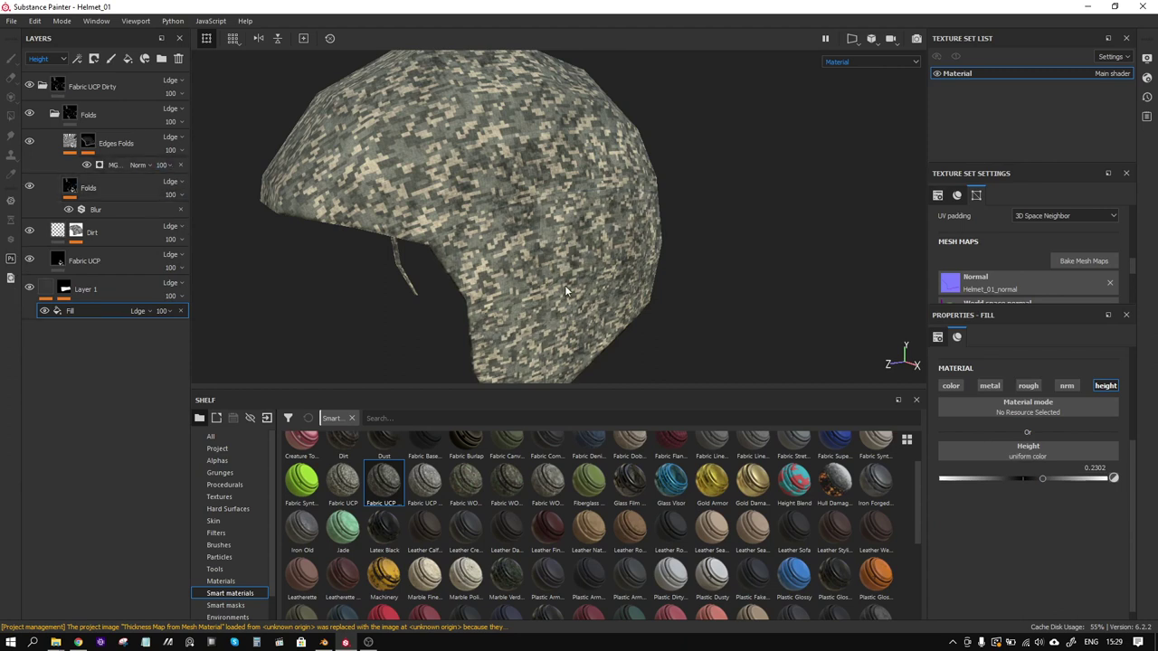
{"action": "left_click_drag", "start_coordinate": [565, 291], "coordinate": [530, 259], "text": "alt"}
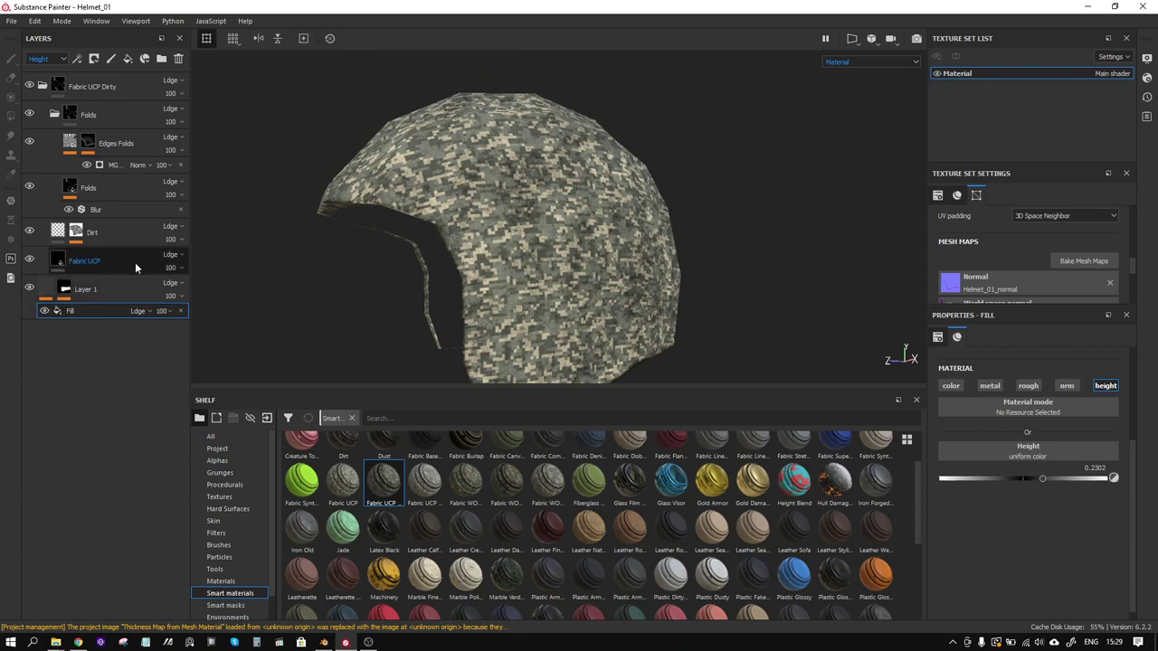
{"action": "left_click", "coordinate": [68, 289]}
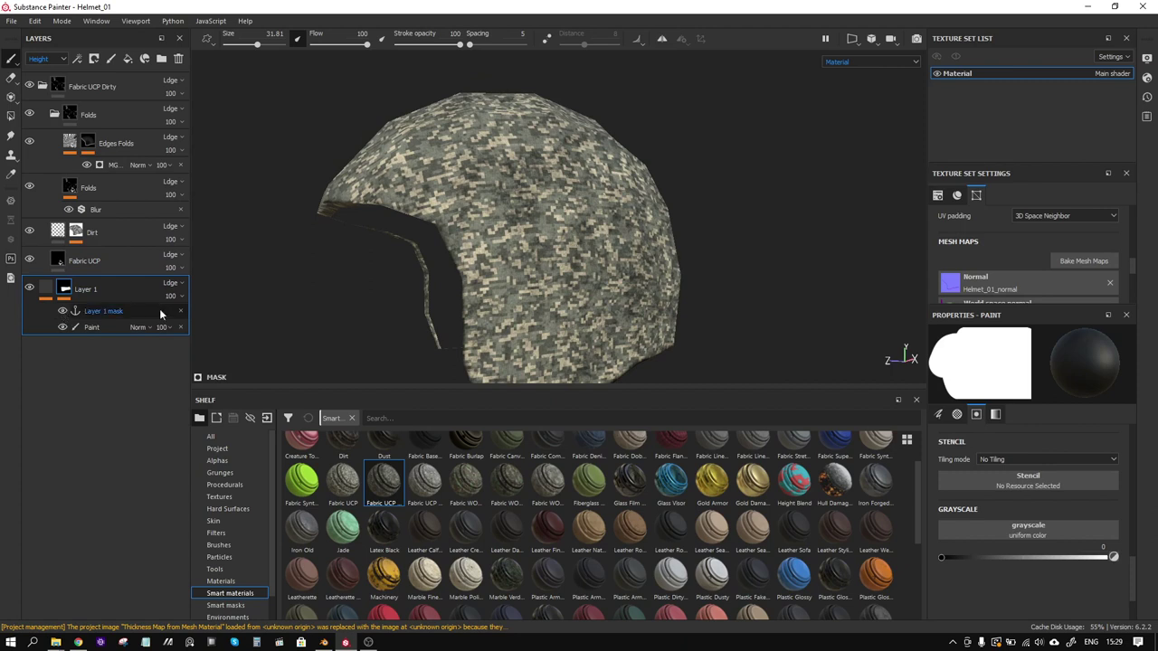
{"action": "left_click", "coordinate": [62, 327]}
{"action": "left_click_drag", "start_coordinate": [553, 227], "coordinate": [434, 226], "text": "alt"}
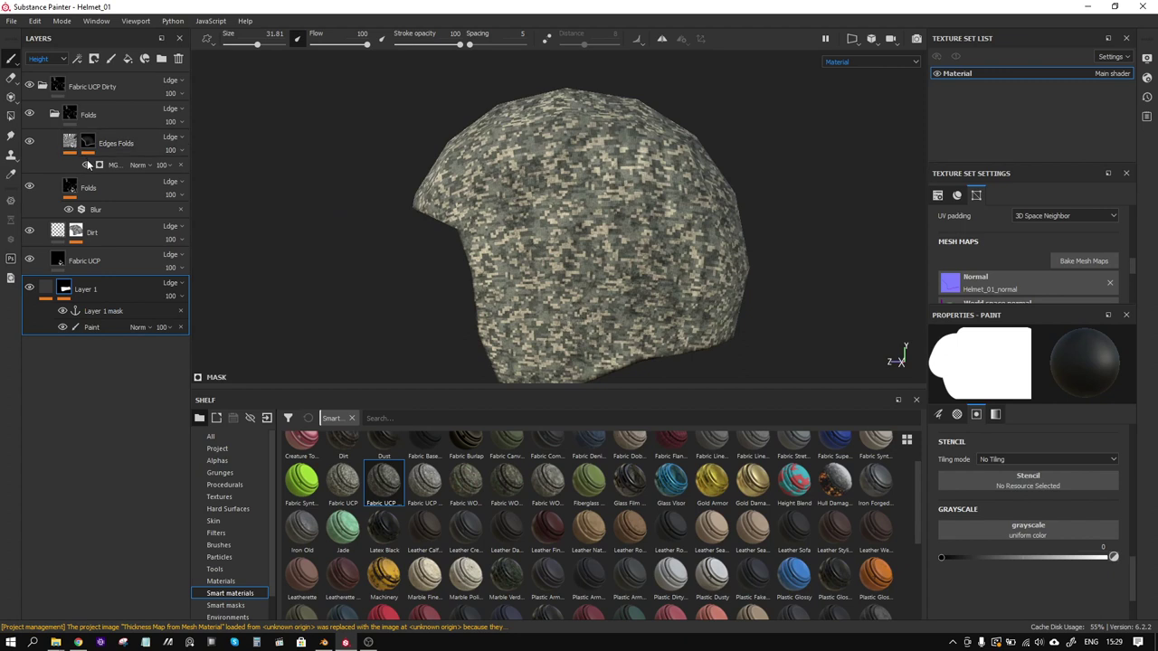
Try the Overlay and Screen blend modes for the Fabric UCP Dirty folder's height channel
{"action": "left_click", "coordinate": [102, 86]}
{"action": "left_click", "coordinate": [171, 81]}
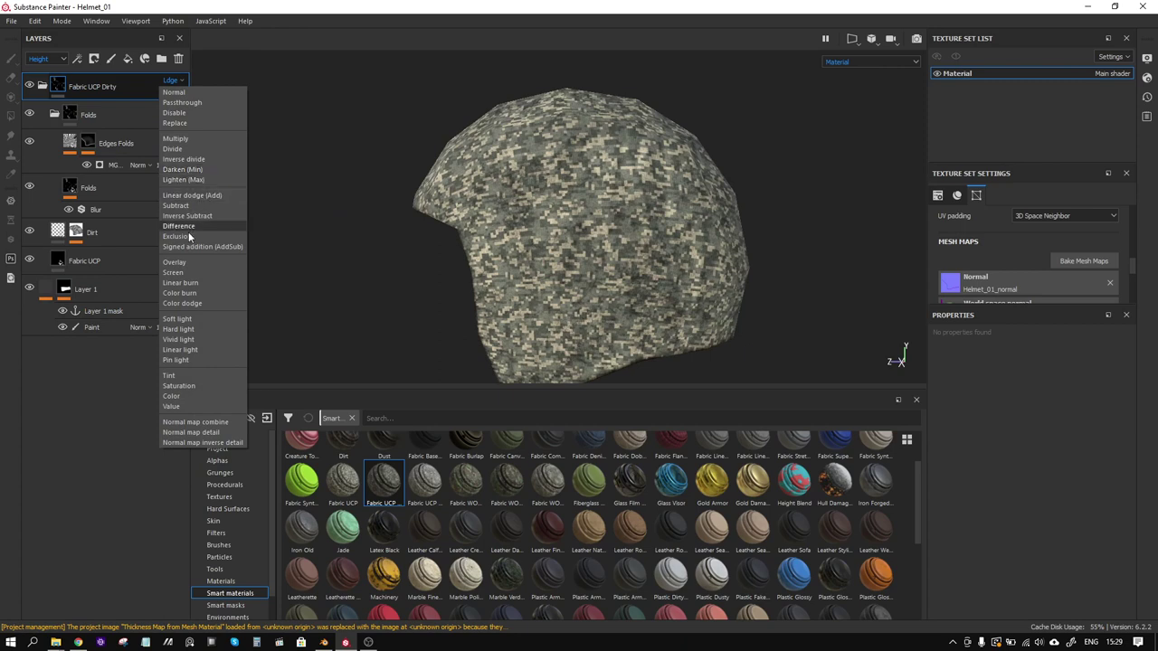
{"action": "left_click", "coordinate": [186, 265]}
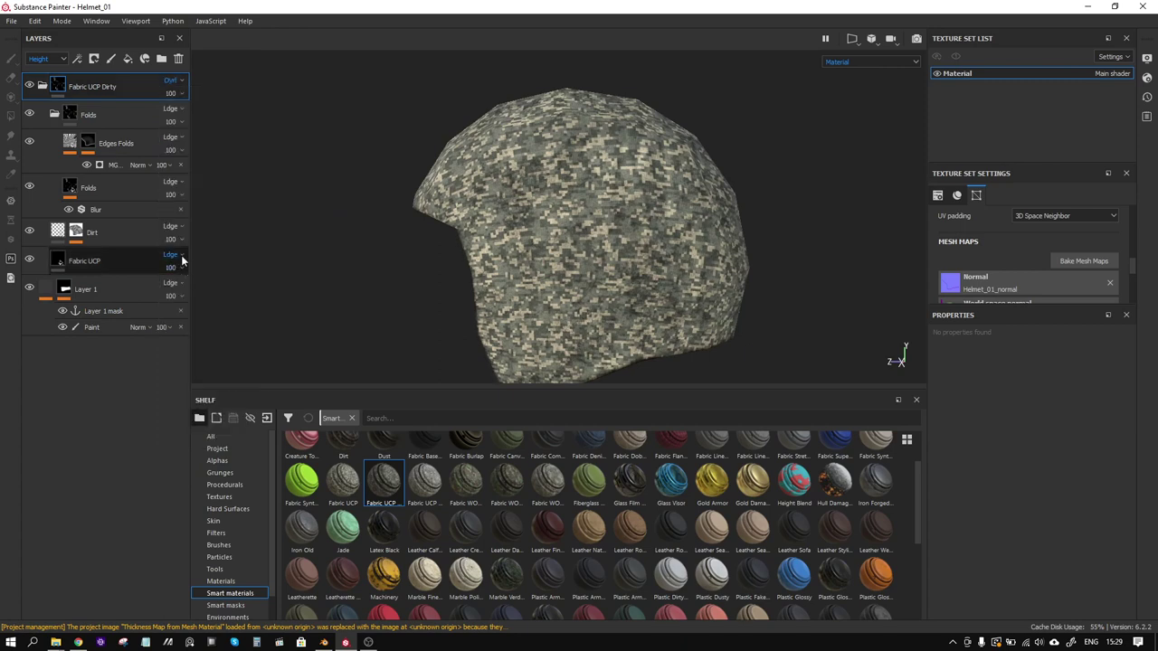
{"action": "left_click", "coordinate": [173, 83]}
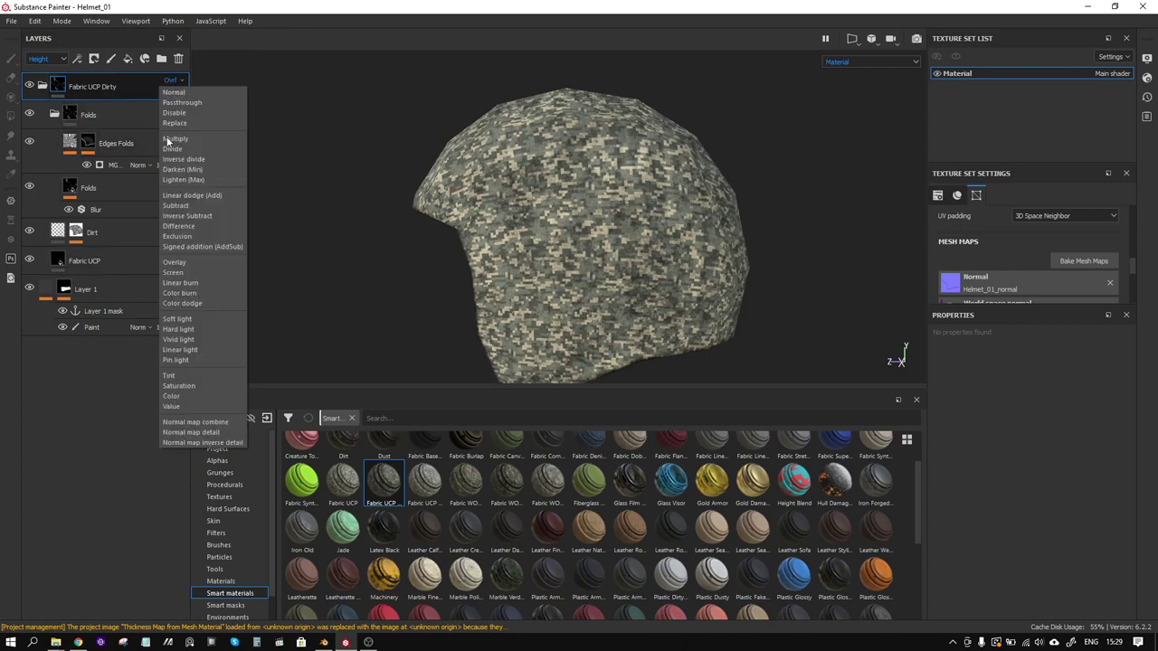
{"action": "left_click", "coordinate": [181, 270]}
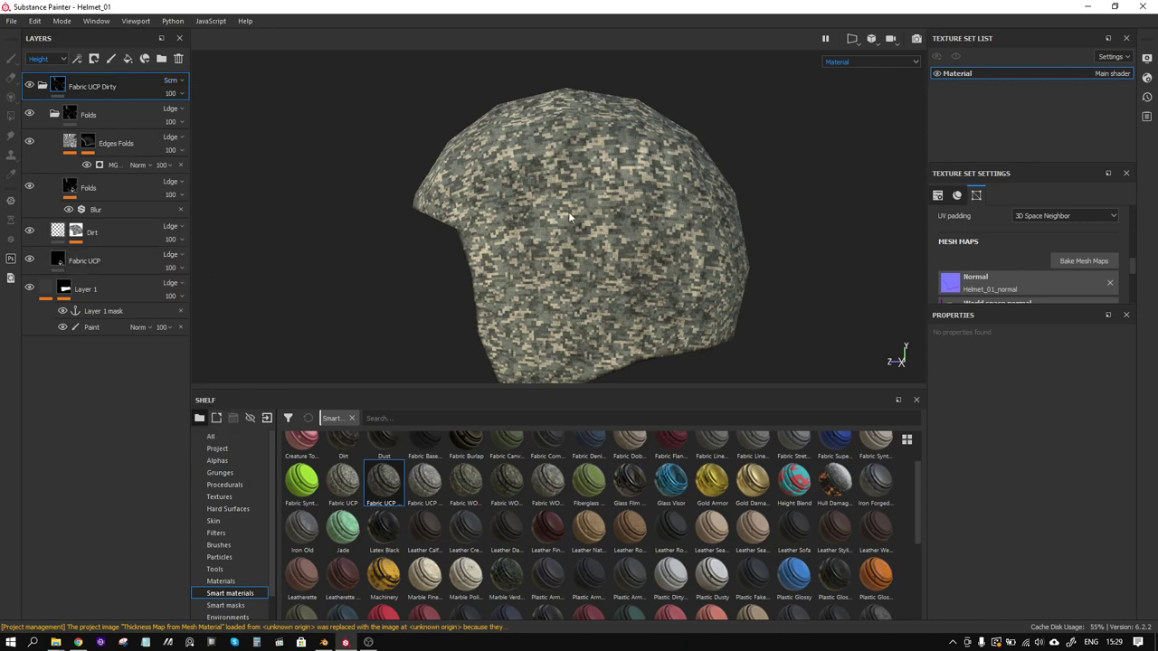
{"action": "left_click_drag", "start_coordinate": [568, 212], "coordinate": [668, 214], "text": "alt"}
{"action": "scroll", "coordinate": [578, 216], "scroll_direction": "up", "scroll_amount": 3}
{"action": "left_click", "coordinate": [881, 59]}
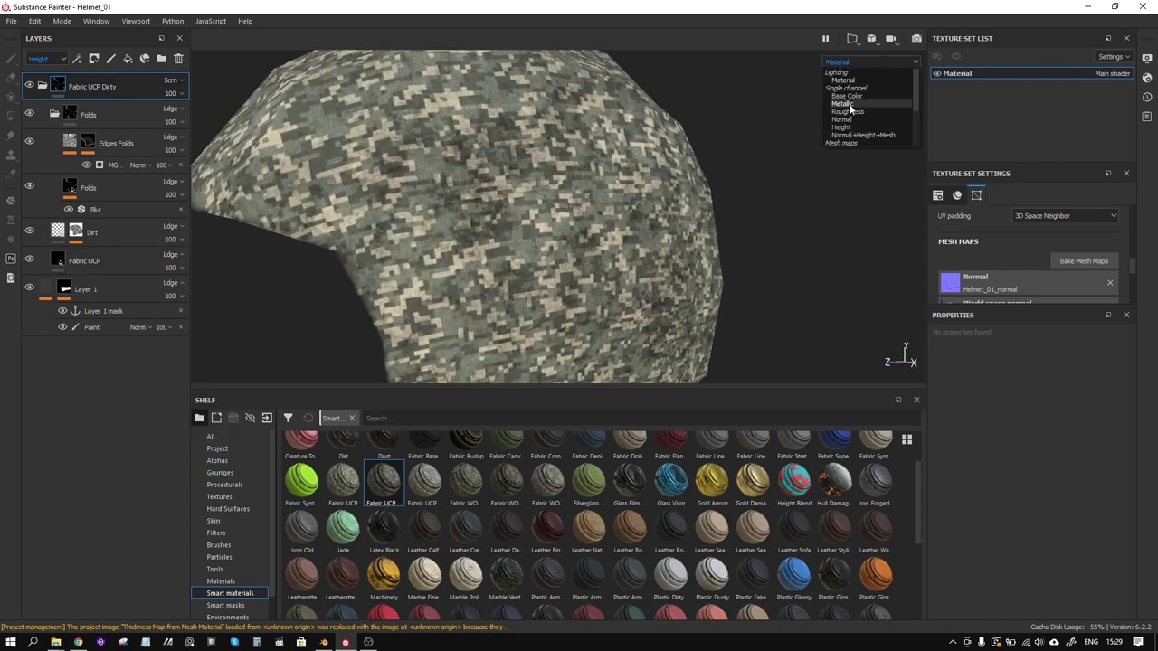
{"action": "left_click", "coordinate": [677, 152]}
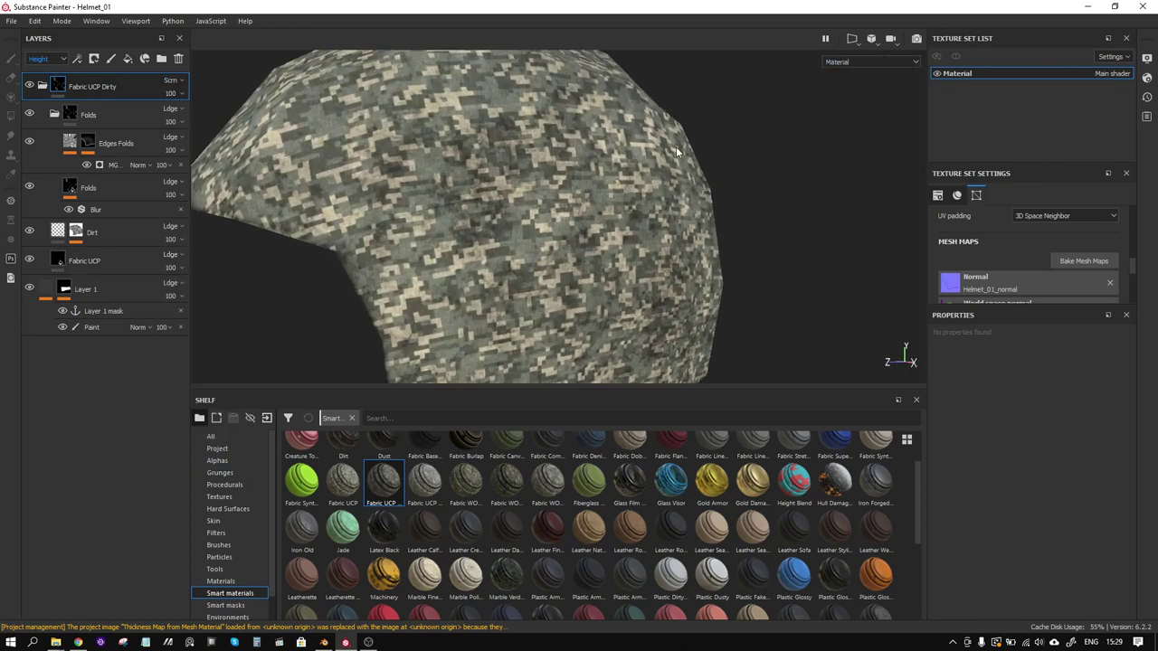
Lower the height of the fill in Layer 1's content to -0.4748 and check the seam on the helmet
{"action": "mouse_move", "coordinate": [675, 178]}
{"action": "left_mouse_down", "text": "alt"}
{"action": "mouse_move", "coordinate": [561, 232]}
{"action": "mouse_move", "coordinate": [602, 204]}
{"action": "left_mouse_up", "text": "alt"}
{"action": "left_click", "coordinate": [47, 288]}
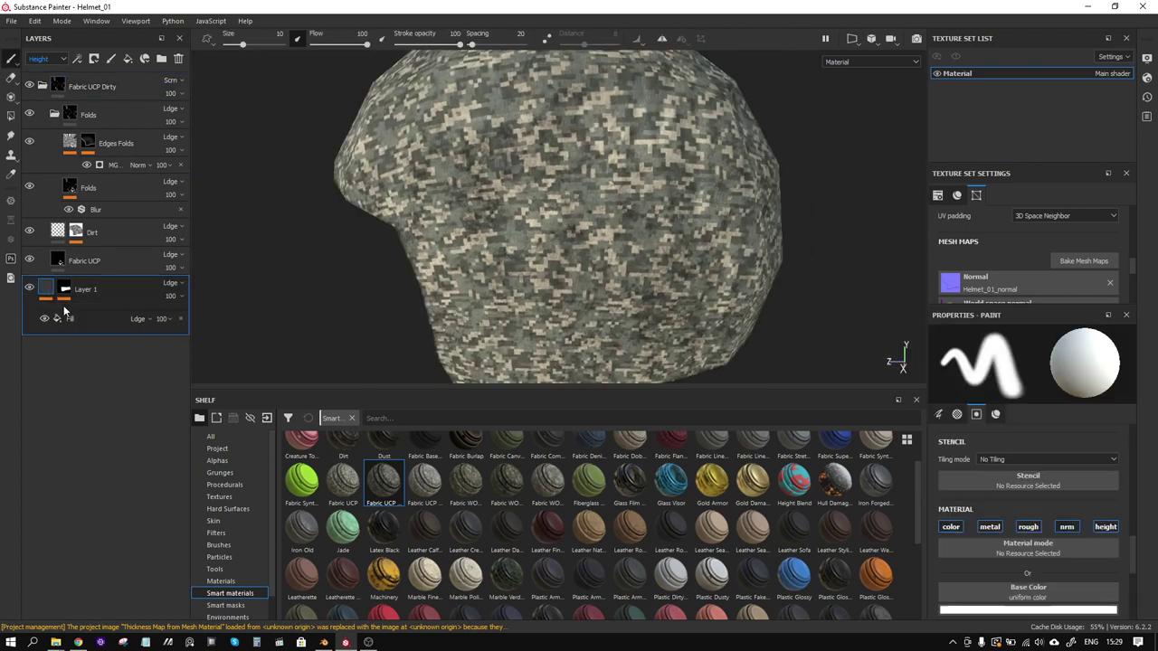
{"action": "left_click", "coordinate": [86, 311]}
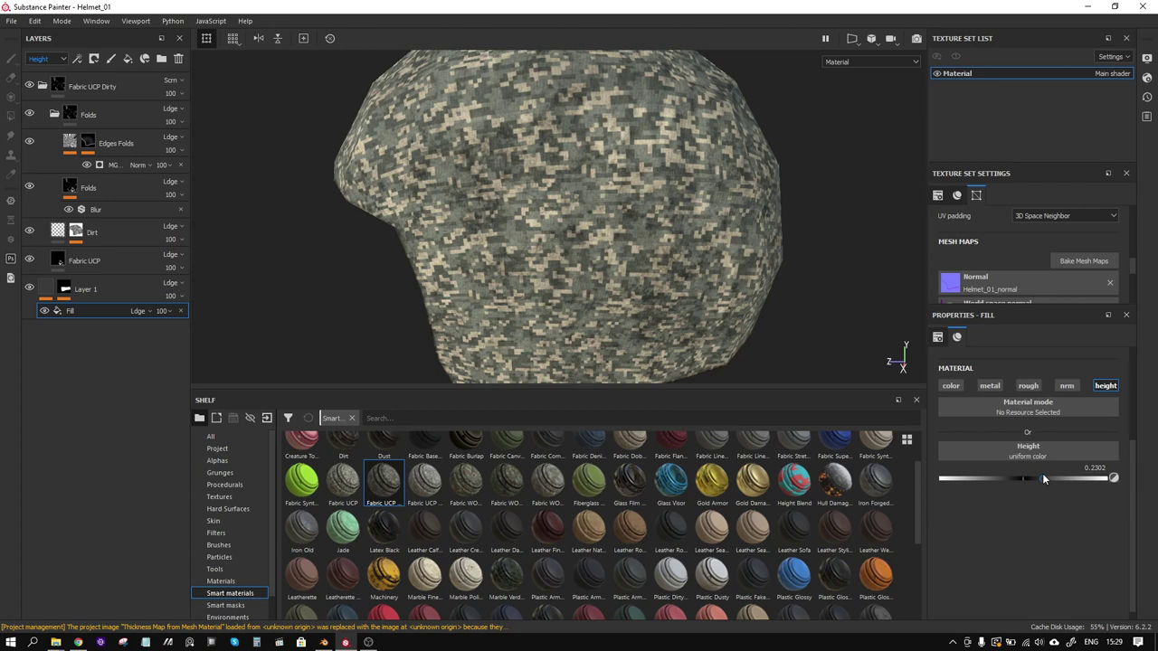
{"action": "left_click_drag", "start_coordinate": [1040, 477], "coordinate": [983, 476]}
{"action": "left_click_drag", "start_coordinate": [683, 283], "coordinate": [620, 210], "text": "alt"}
{"action": "left_click_drag", "start_coordinate": [532, 189], "coordinate": [584, 186], "text": "alt"}
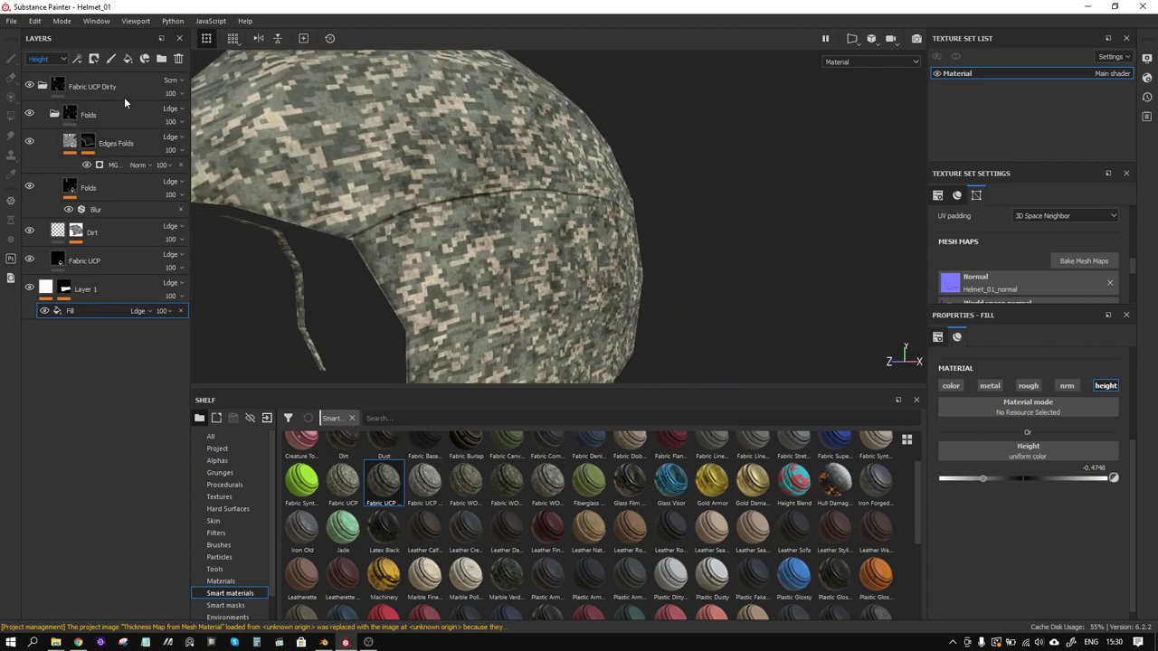
Set the Fabric UCP Dirty folder's height blend mode to Overlay
{"action": "left_click", "coordinate": [122, 91]}
{"action": "left_click", "coordinate": [172, 81]}
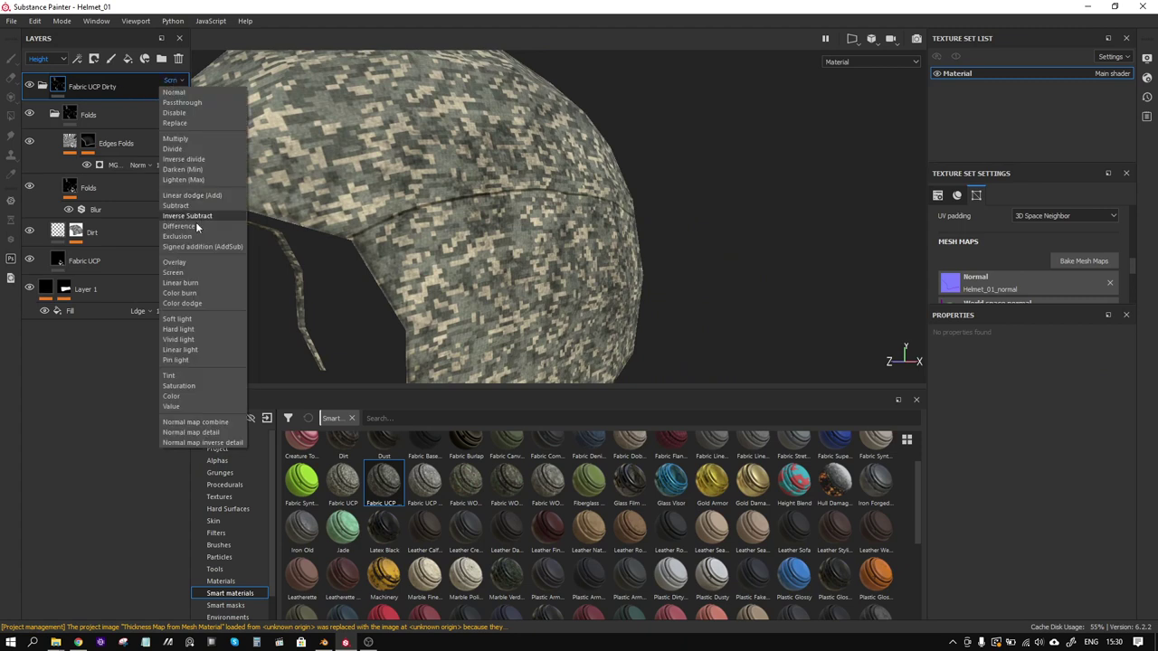
{"action": "left_click", "coordinate": [202, 262]}
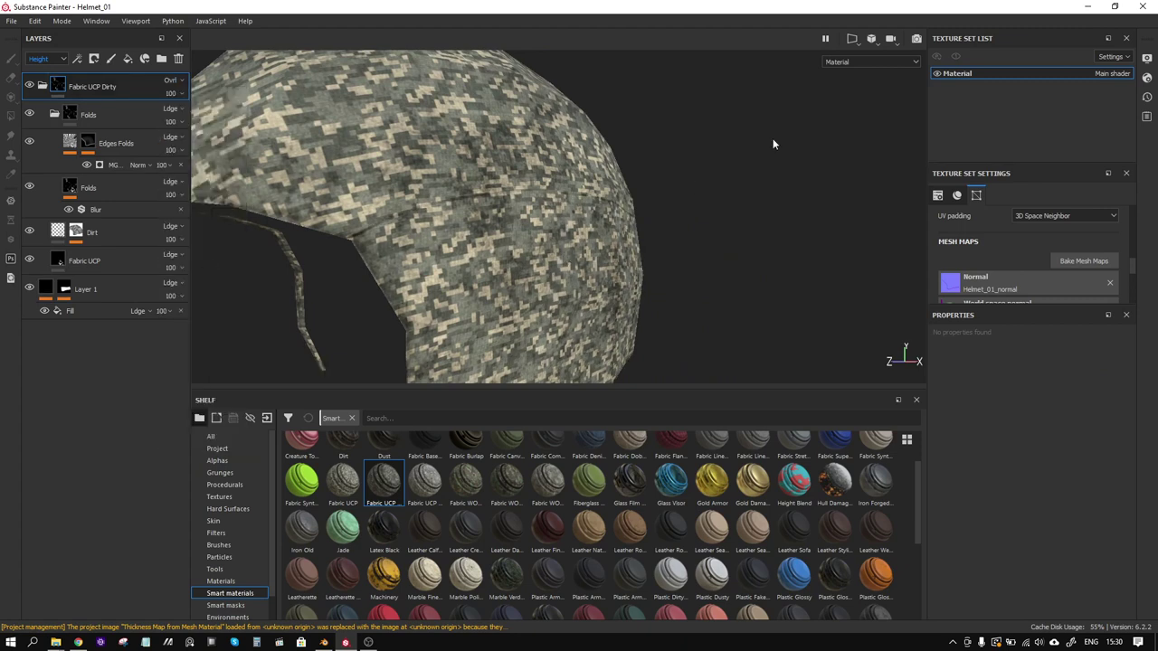
{"action": "left_click_drag", "start_coordinate": [595, 282], "coordinate": [540, 294], "text": "alt"}
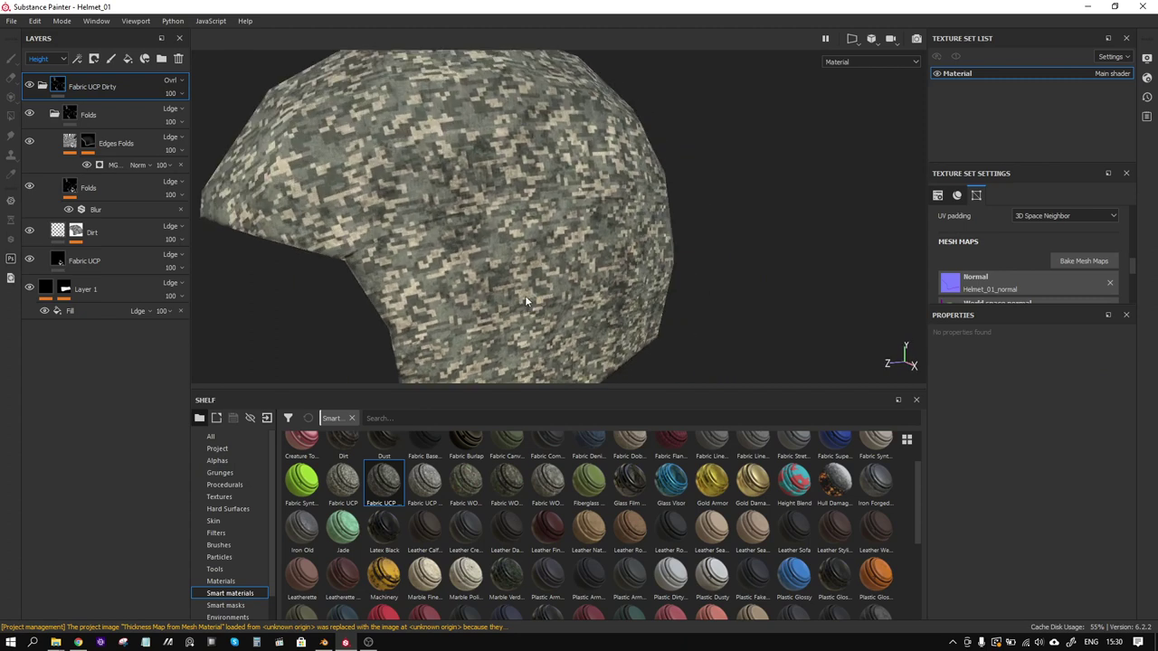
Add a Blur filter above the paint effect in Layer 1's mask with a blur intensity of 0.05
{"action": "left_click", "coordinate": [63, 289]}
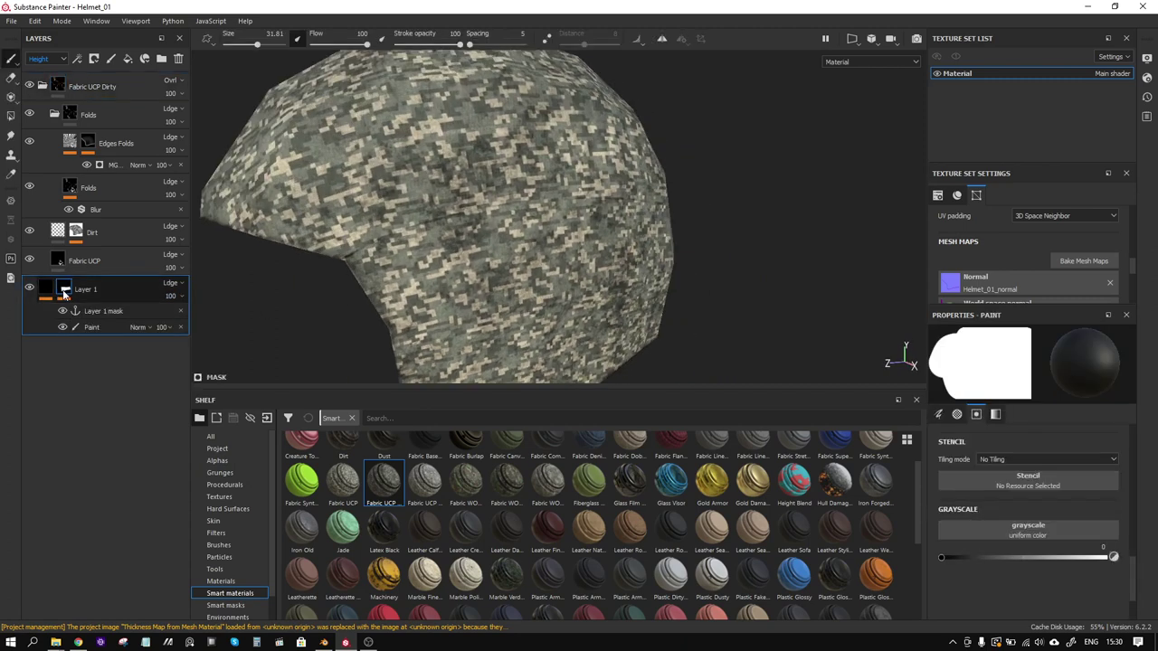
{"action": "right_click", "coordinate": [109, 328]}
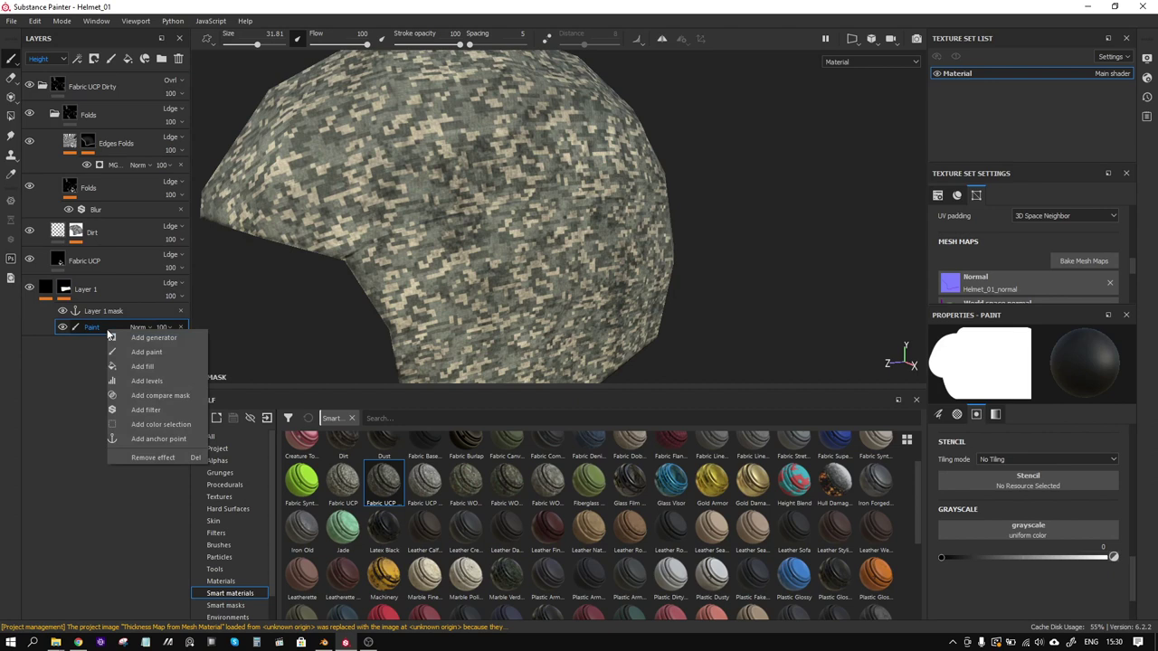
{"action": "left_click", "coordinate": [155, 409]}
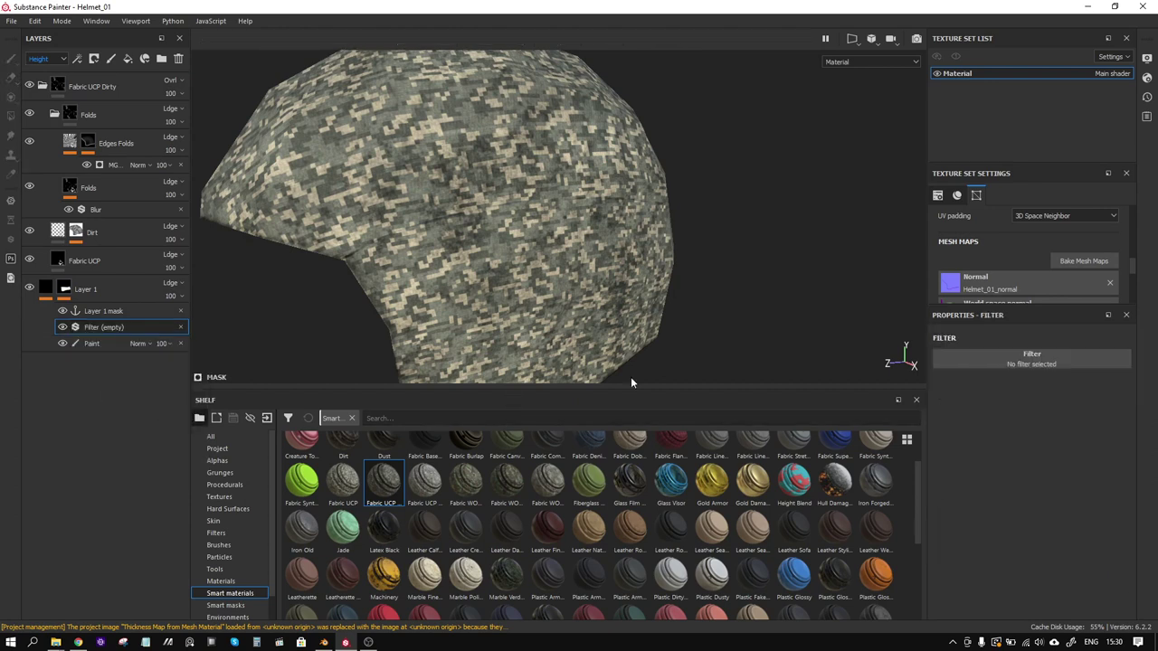
{"action": "left_click", "coordinate": [1032, 354]}
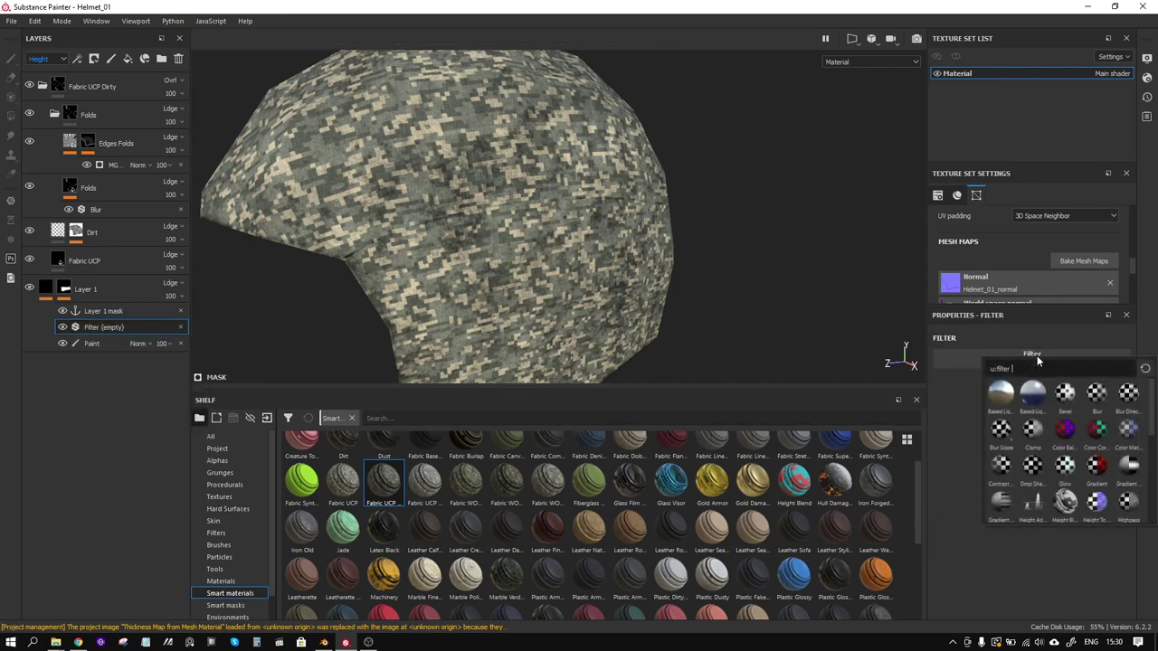
{"action": "left_click", "coordinate": [1096, 391]}
{"action": "left_click_drag", "start_coordinate": [950, 420], "coordinate": [946, 416]}
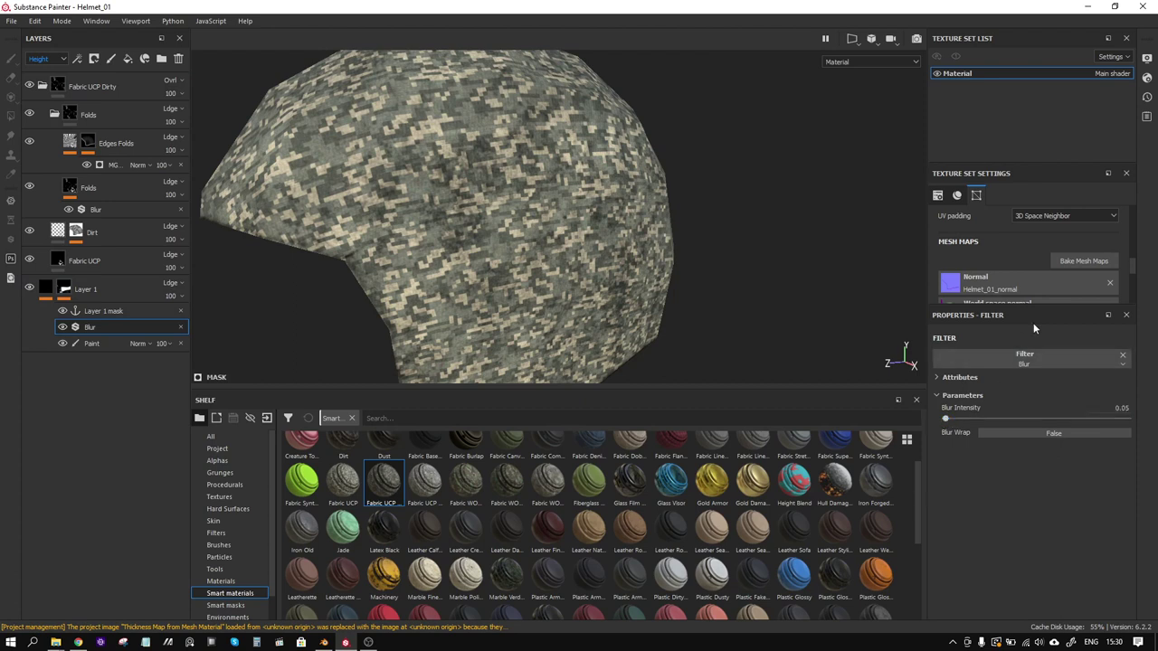
Display Layer 1's mask on the helmet and raise the blur intensity to 0.64
{"action": "left_click", "coordinate": [879, 61]}
{"action": "left_click", "coordinate": [842, 135]}
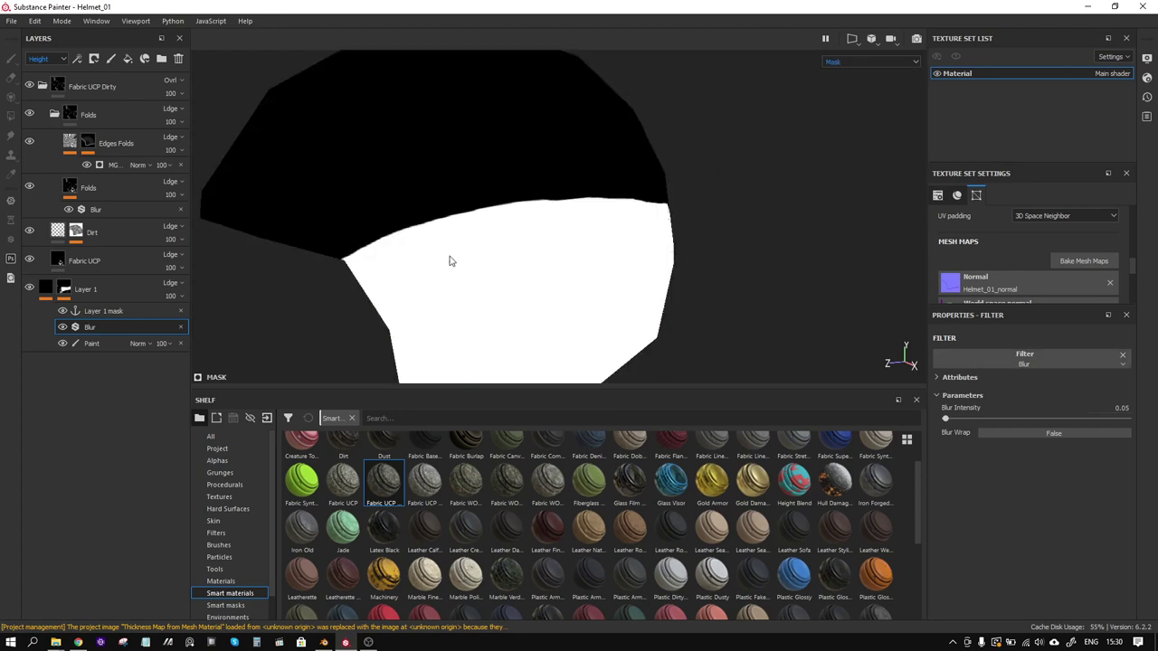
{"action": "scroll", "coordinate": [543, 254], "scroll_direction": "up", "scroll_amount": 3}
{"action": "left_click_drag", "start_coordinate": [947, 419], "coordinate": [952, 419]}
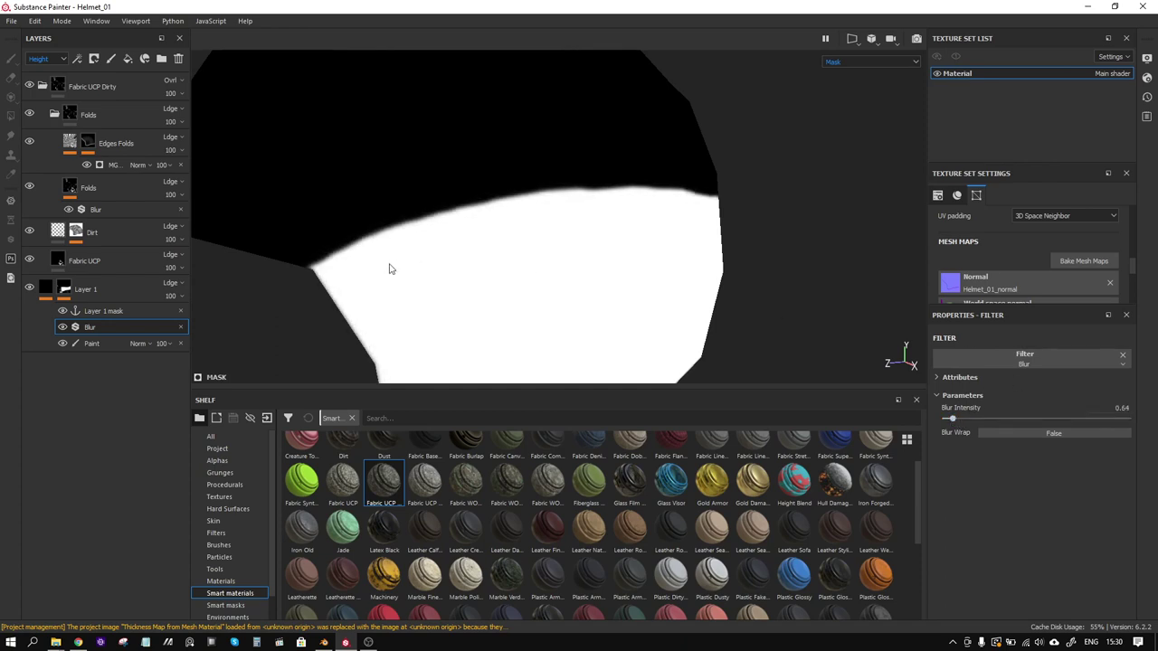
Add a Warp filter above the Blur filter in Layer 1's mask
{"action": "right_click", "coordinate": [114, 331]}
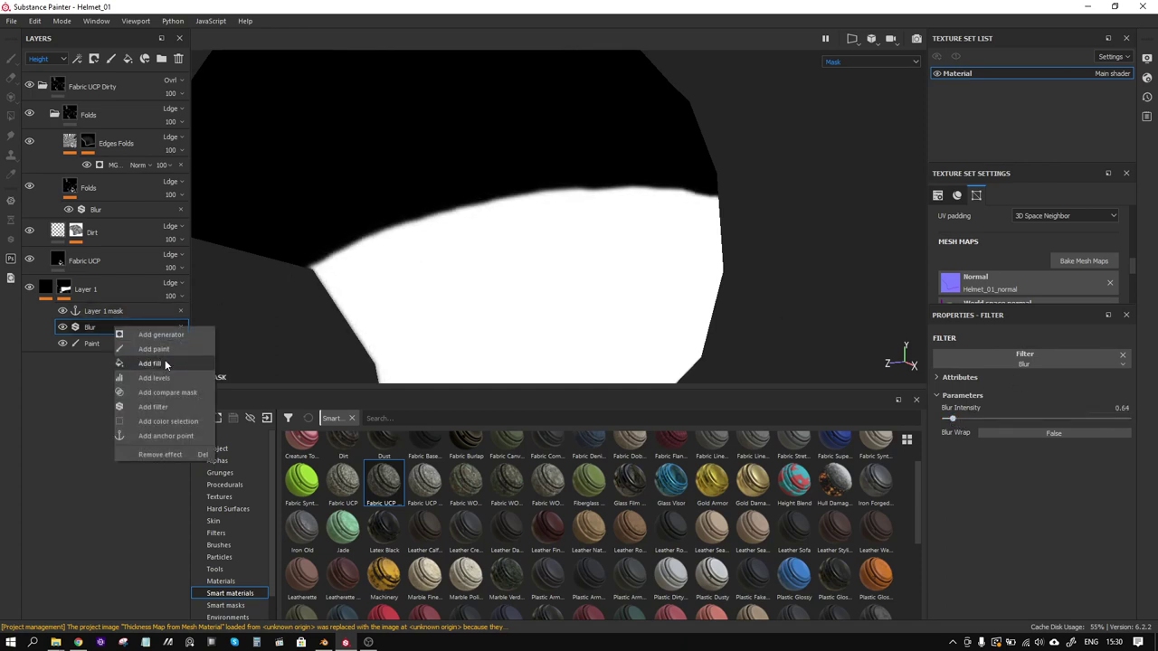
{"action": "left_click", "coordinate": [154, 407]}
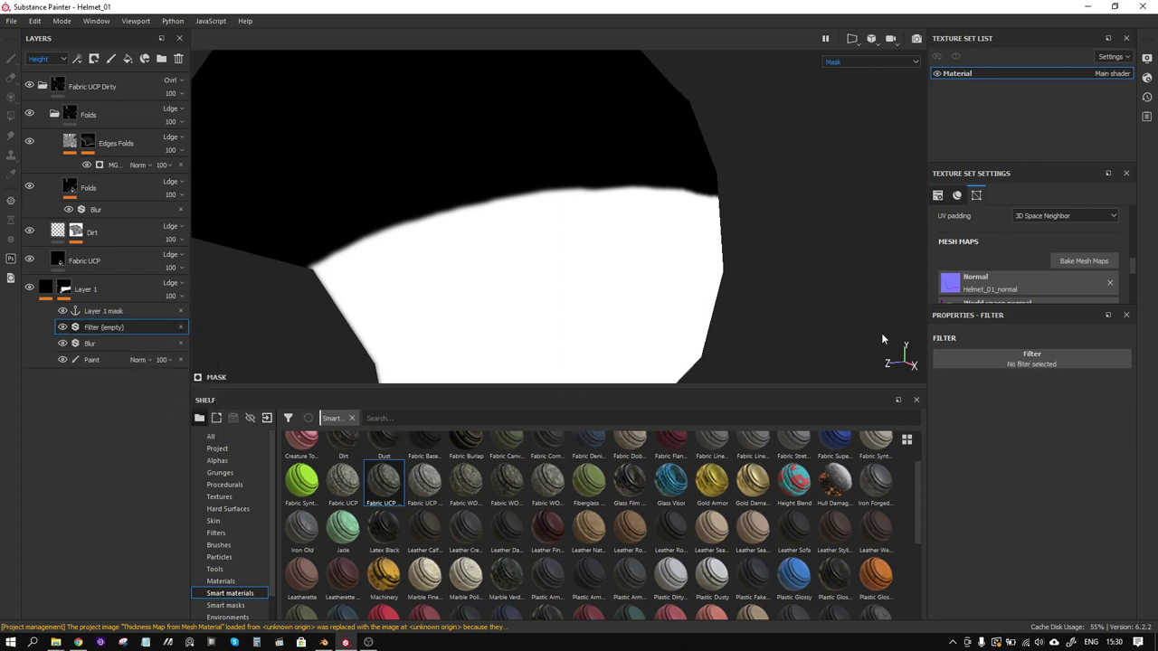
{"action": "left_click", "coordinate": [1031, 357]}
{"action": "type", "text": "wa"}
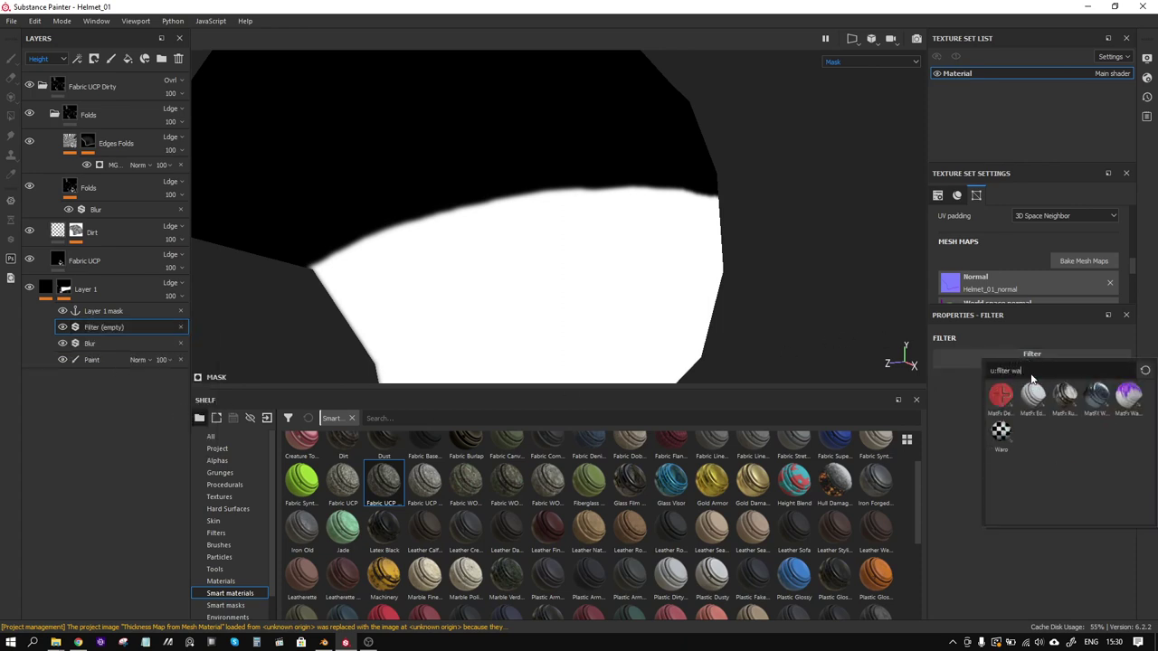
{"action": "left_click", "coordinate": [1001, 434]}
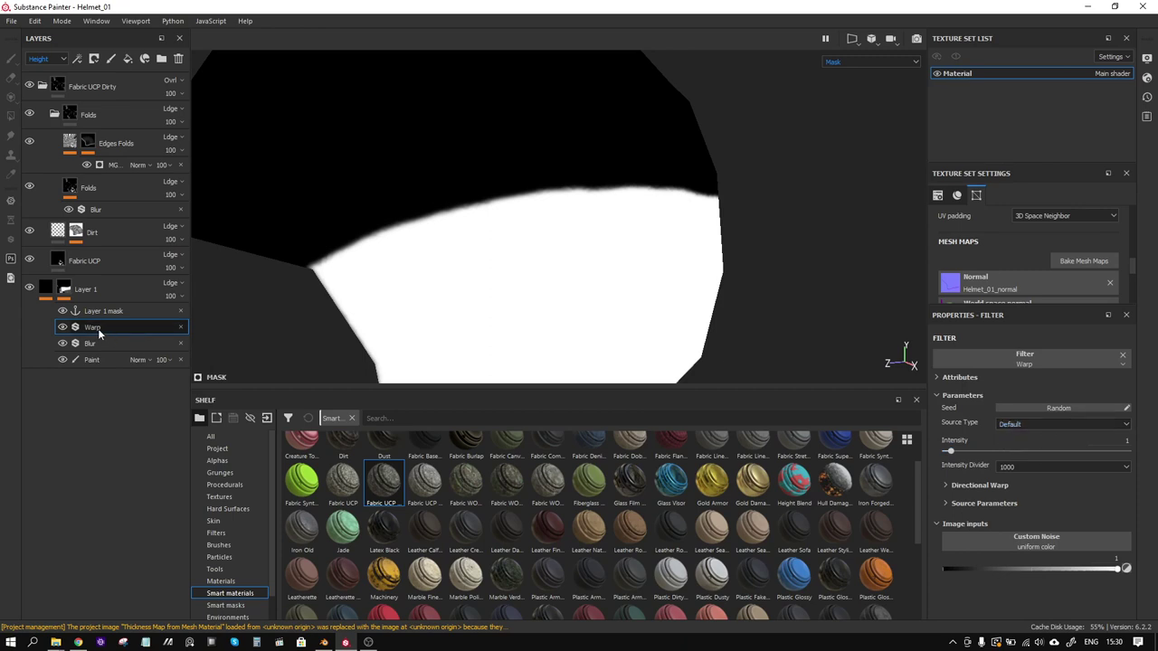
Move the Warp filter below the Blur filter in Layer 1's mask, set its intensity to 4.77, and return to the material display
{"action": "left_click_drag", "start_coordinate": [97, 328], "coordinate": [100, 347]}
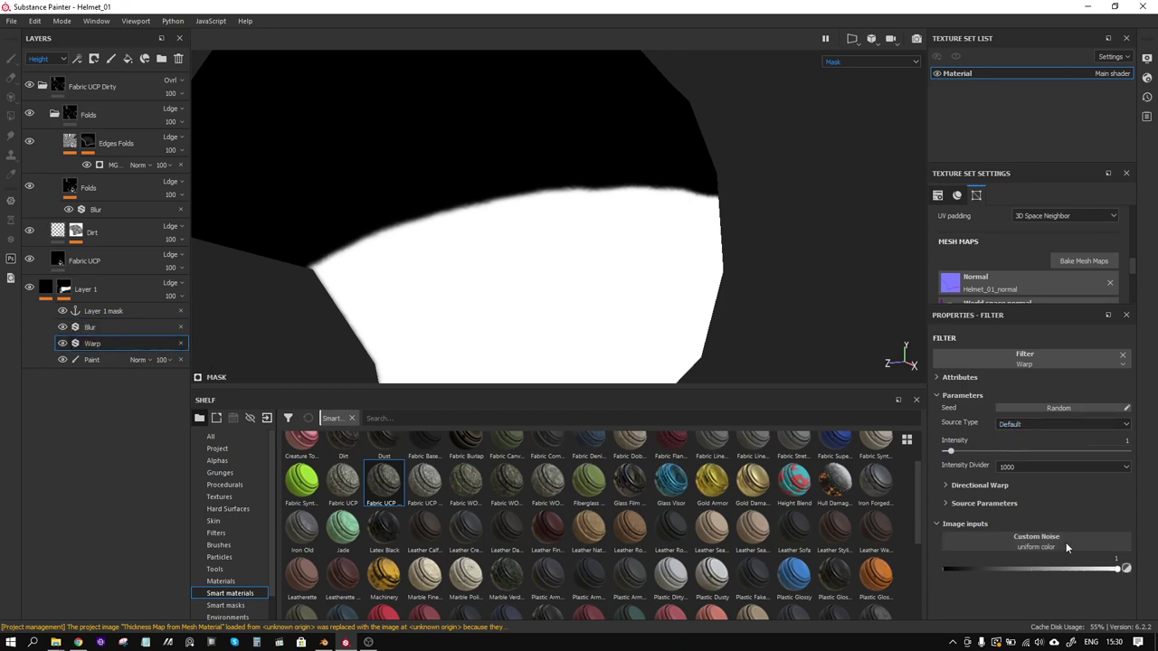
{"action": "mouse_move", "coordinate": [952, 455]}
{"action": "left_mouse_down"}
{"action": "mouse_move", "coordinate": [986, 455]}
{"action": "mouse_move", "coordinate": [971, 453]}
{"action": "left_mouse_up"}
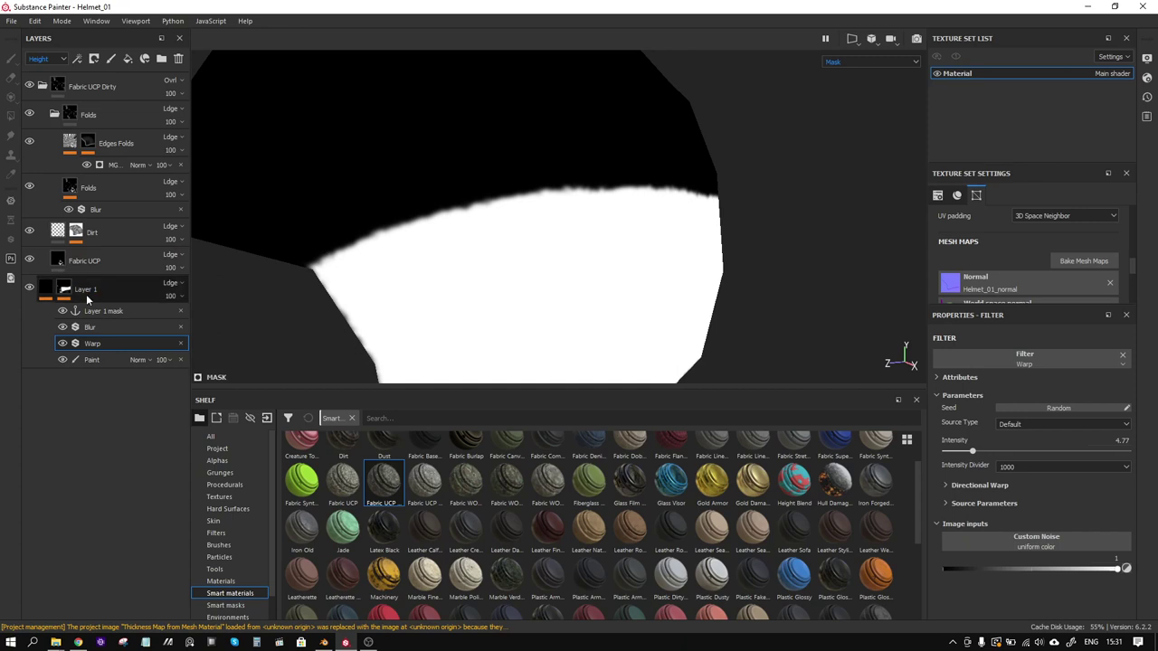
{"action": "key", "text": "m"}
{"action": "left_click_drag", "start_coordinate": [584, 244], "coordinate": [534, 221], "text": "alt"}
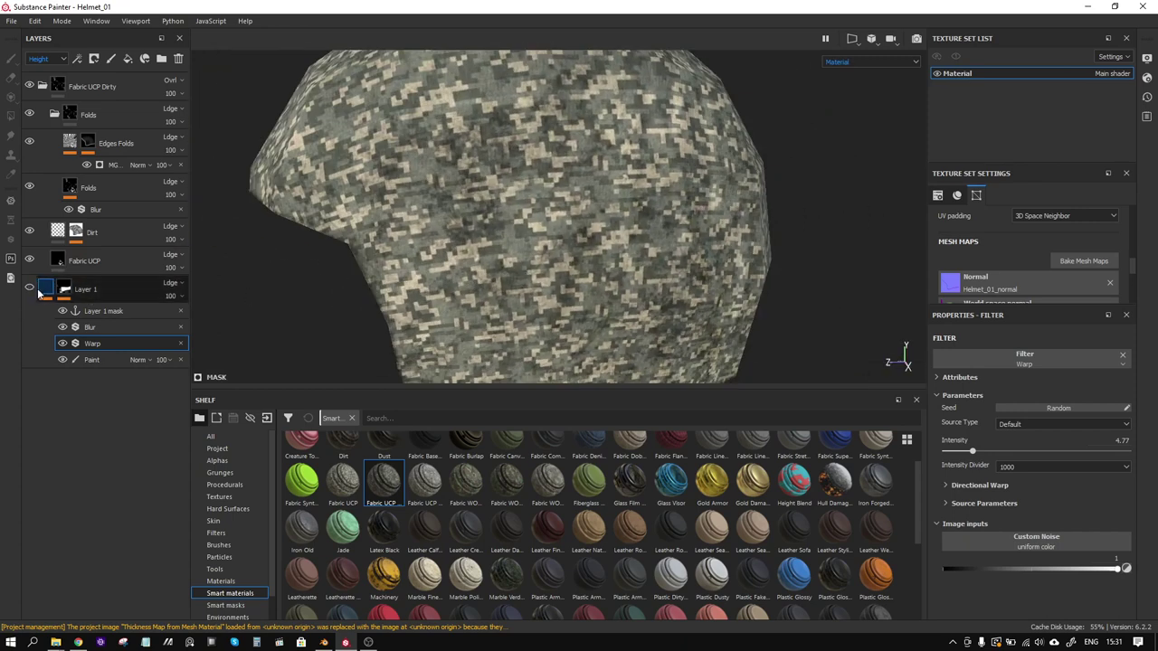
Set the height of Layer 1's fill to -0.3597 and reapply the Overlay height blend mode to the Fabric UCP Dirty folder
{"action": "left_click", "coordinate": [45, 289]}
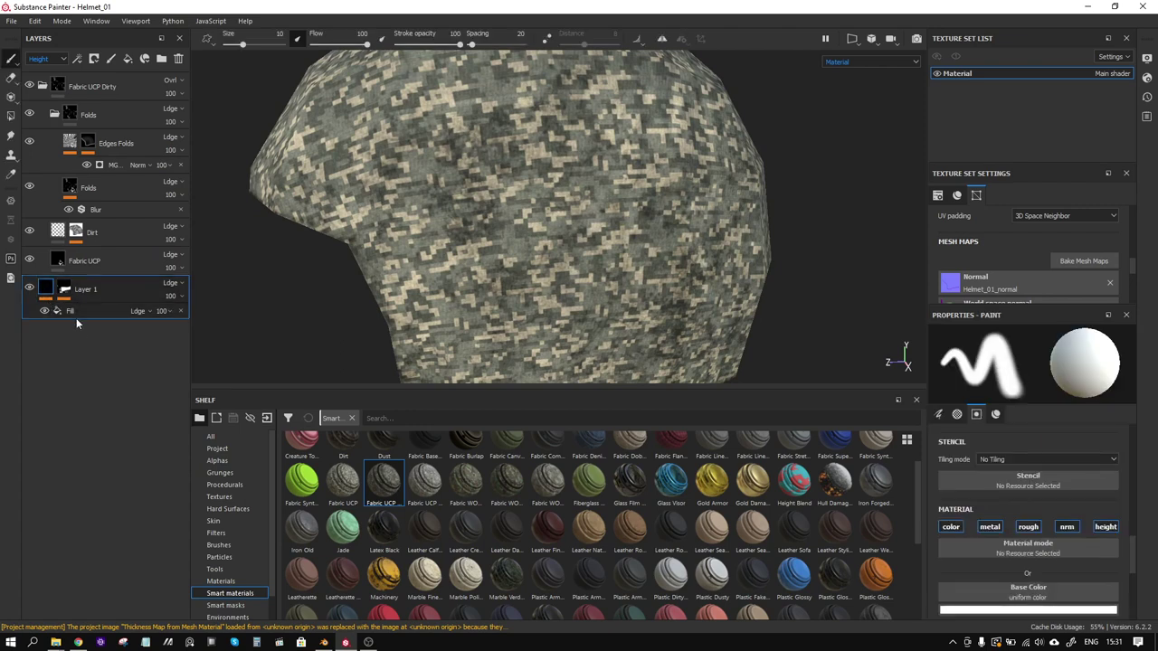
{"action": "mouse_move", "coordinate": [982, 484]}
{"action": "left_mouse_down"}
{"action": "mouse_move", "coordinate": [936, 477]}
{"action": "mouse_move", "coordinate": [999, 486]}
{"action": "left_mouse_up"}
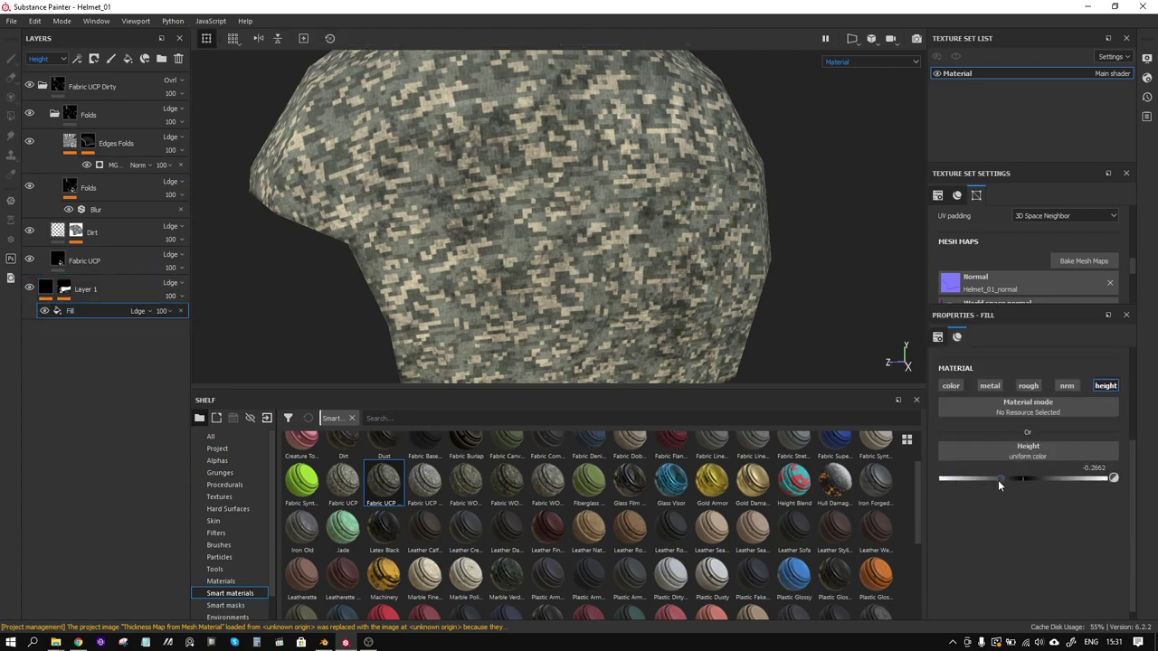
{"action": "left_click", "coordinate": [171, 79]}
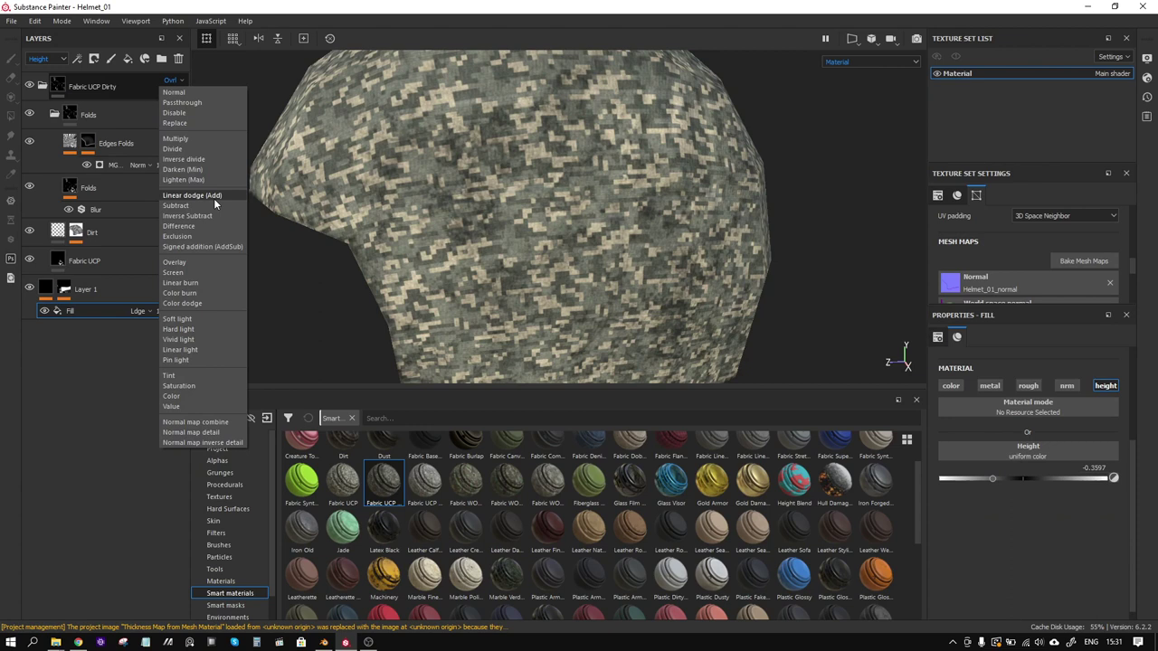
{"action": "left_click", "coordinate": [208, 265]}
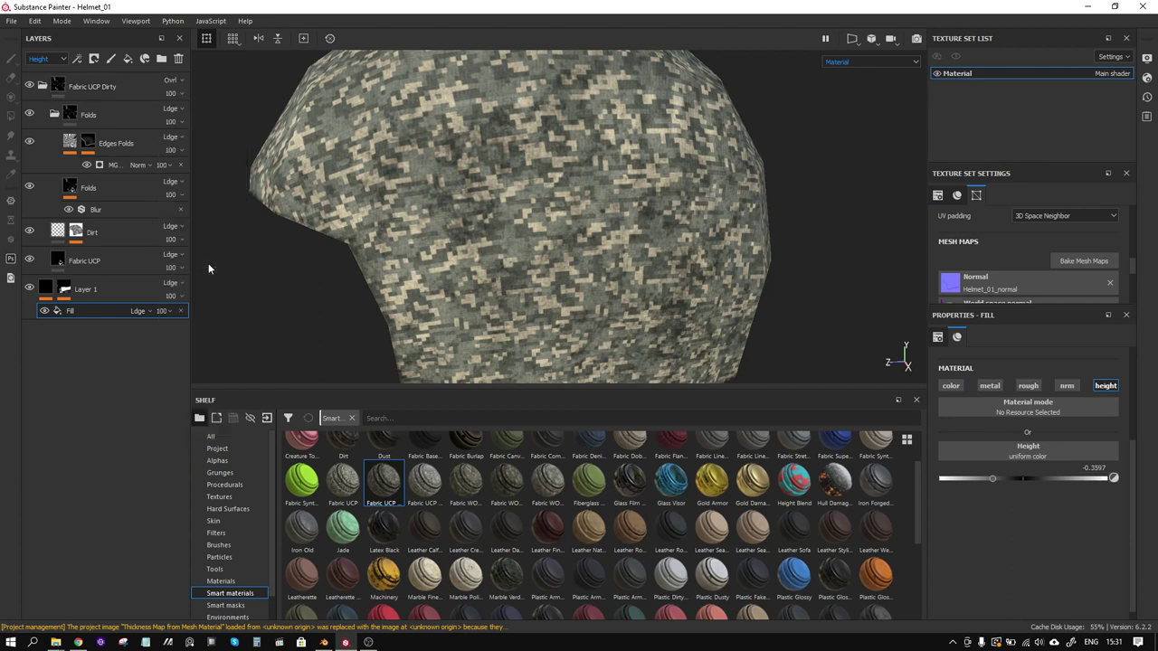
Set the Fabric UCP Dirty folder's height blend mode to Linear dodge (Add)
{"action": "left_click", "coordinate": [62, 87]}
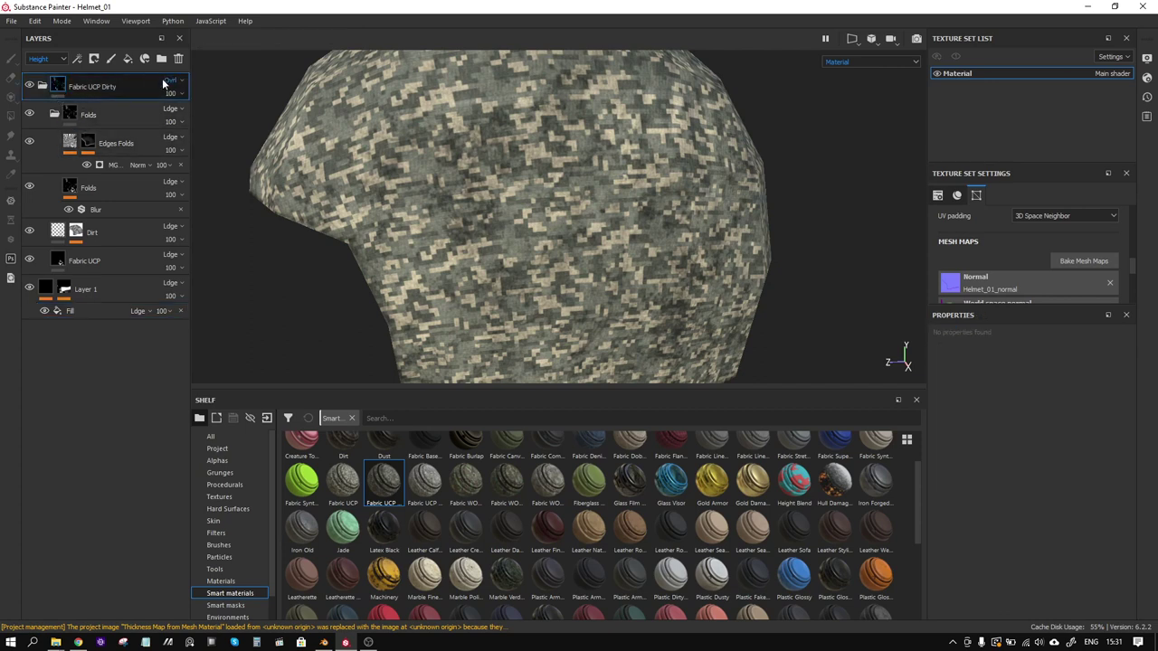
{"action": "left_click", "coordinate": [865, 64]}
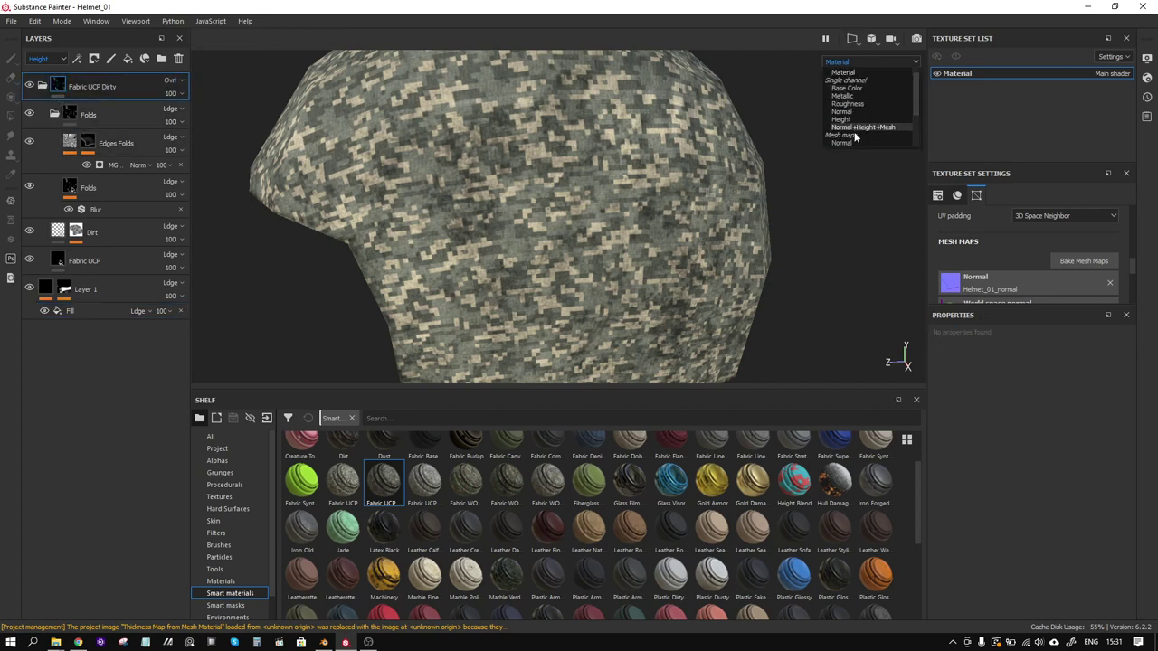
{"action": "scroll", "coordinate": [863, 131], "scroll_direction": "down", "scroll_amount": 3}
{"action": "scroll", "coordinate": [864, 134], "scroll_direction": "up", "scroll_amount": 3}
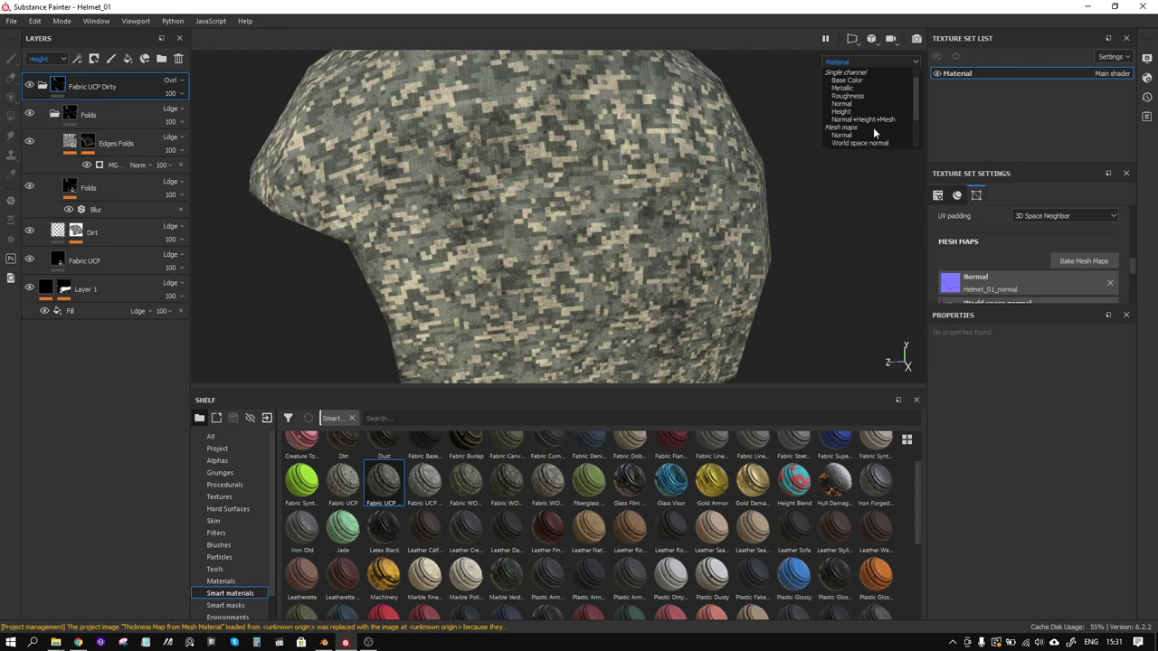
{"action": "double_click", "coordinate": [114, 85]}
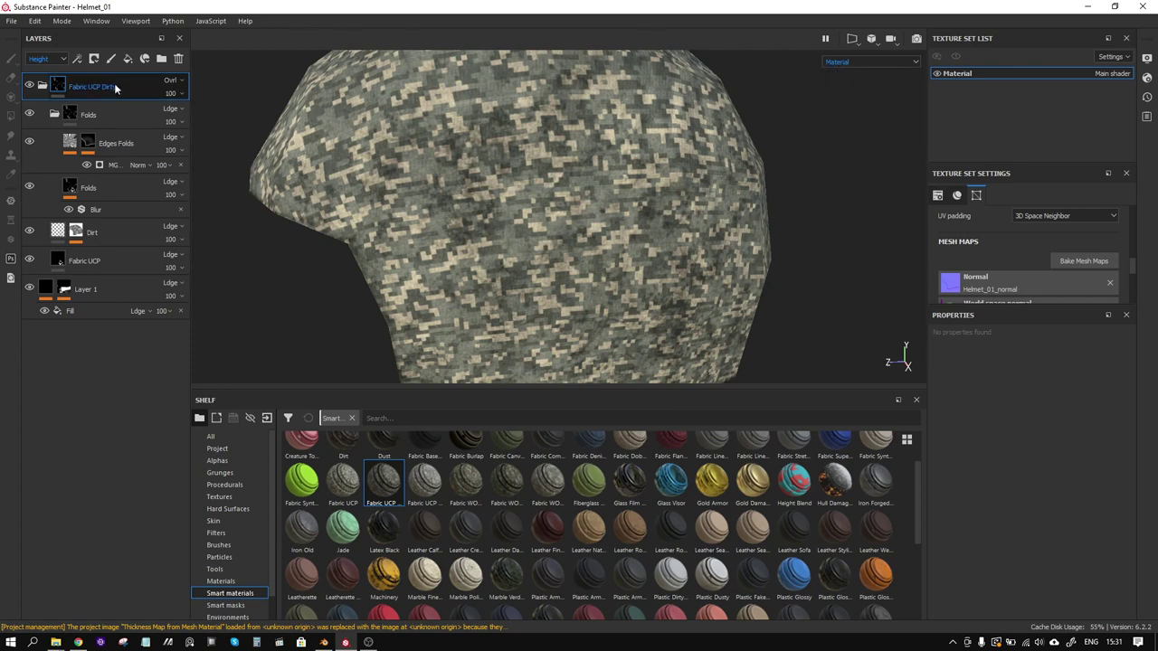
{"action": "left_click", "coordinate": [173, 84]}
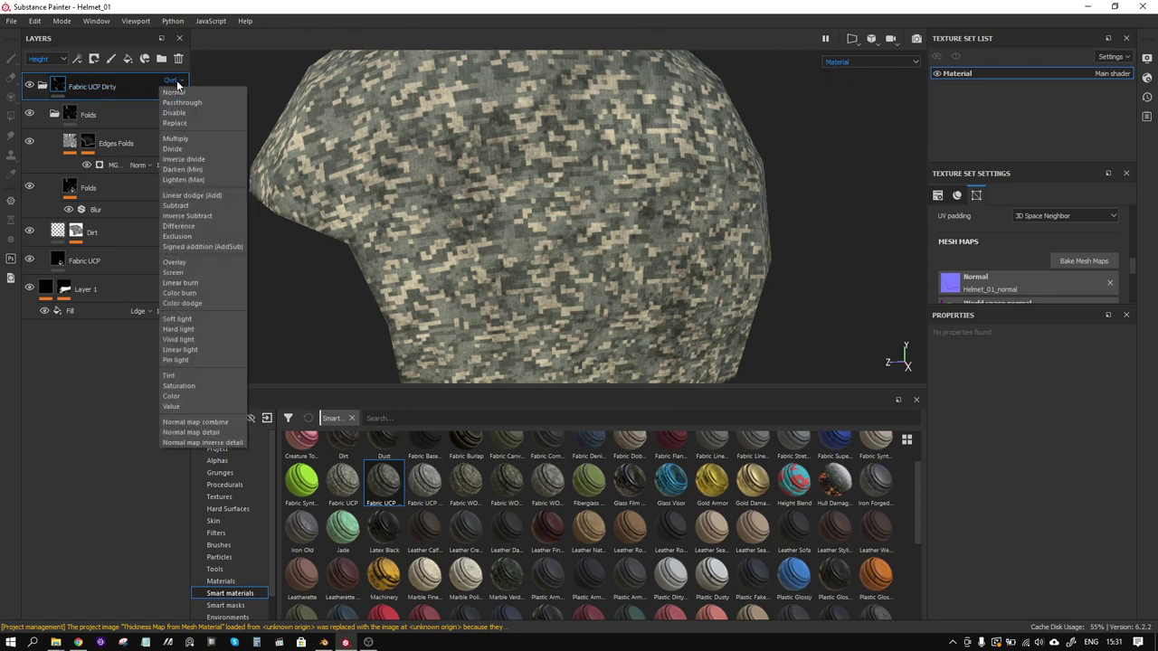
{"action": "left_click", "coordinate": [214, 197]}
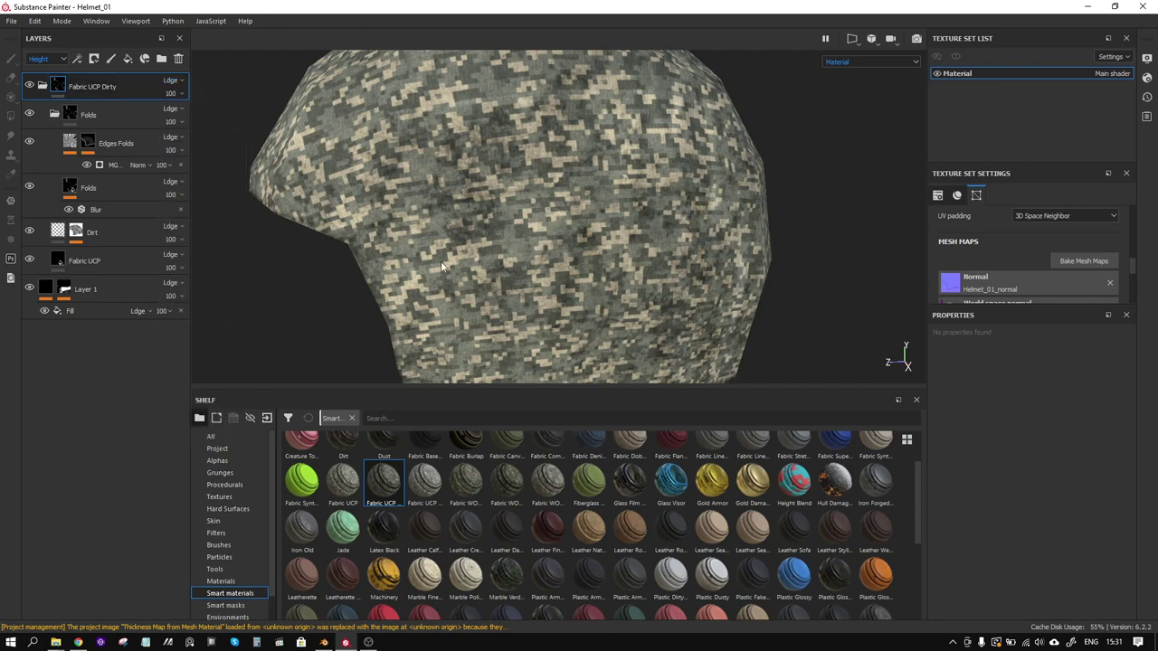
Set the height of Layer 1's fill to -0.6331 to deepen the seam on the helmet
{"action": "mouse_move", "coordinate": [440, 260]}
{"action": "left_mouse_down", "text": "alt"}
{"action": "mouse_move", "coordinate": [555, 220]}
{"action": "mouse_move", "coordinate": [625, 211]}
{"action": "mouse_move", "coordinate": [506, 226]}
{"action": "left_mouse_up", "text": "alt"}
{"action": "left_click", "coordinate": [74, 310]}
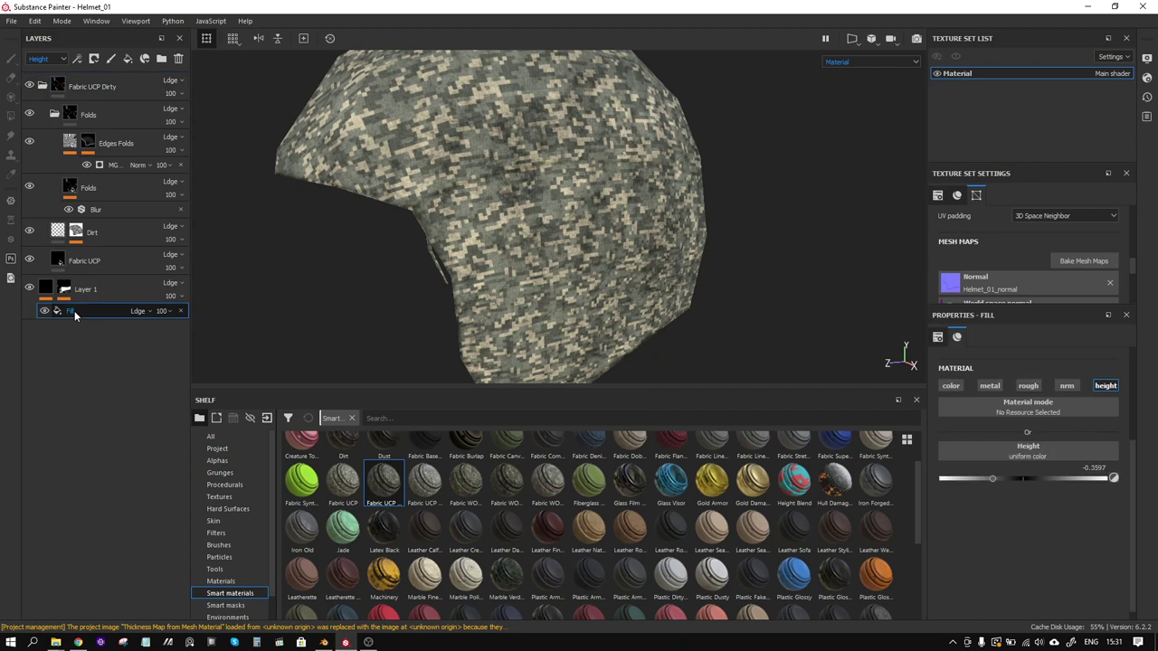
{"action": "mouse_move", "coordinate": [990, 476]}
{"action": "left_mouse_down"}
{"action": "mouse_move", "coordinate": [969, 474]}
{"action": "mouse_move", "coordinate": [1103, 471]}
{"action": "mouse_move", "coordinate": [969, 475]}
{"action": "left_mouse_up"}
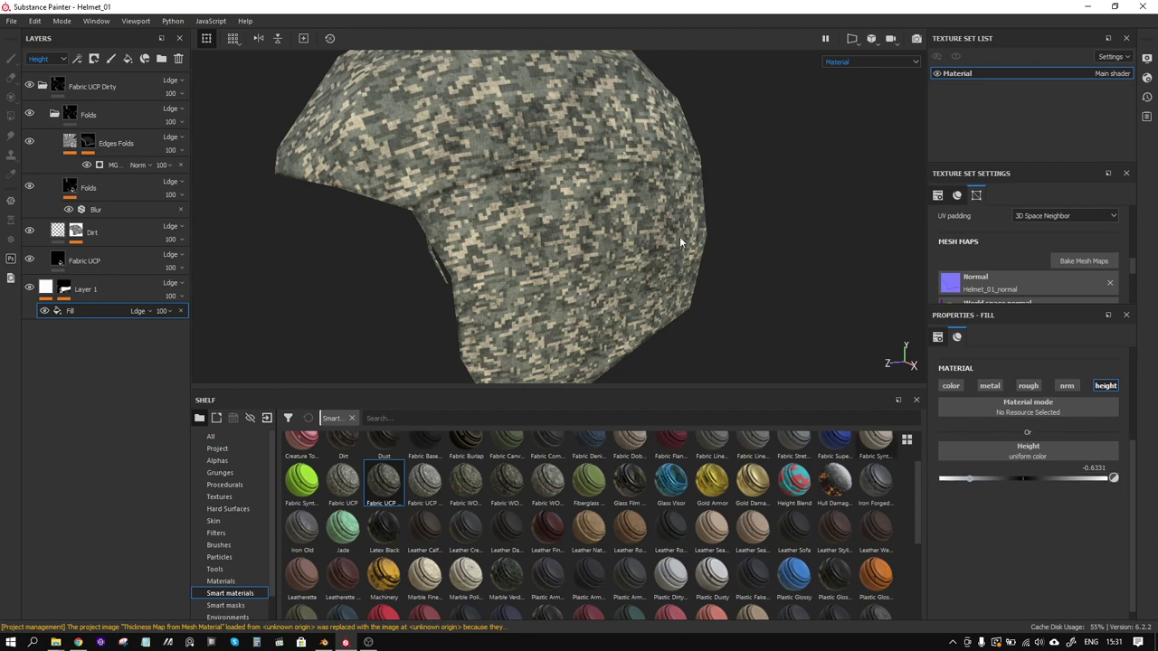
{"action": "left_click_drag", "start_coordinate": [651, 244], "coordinate": [558, 247], "text": "alt"}
{"action": "scroll", "coordinate": [547, 176], "scroll_direction": "down", "scroll_amount": 2}
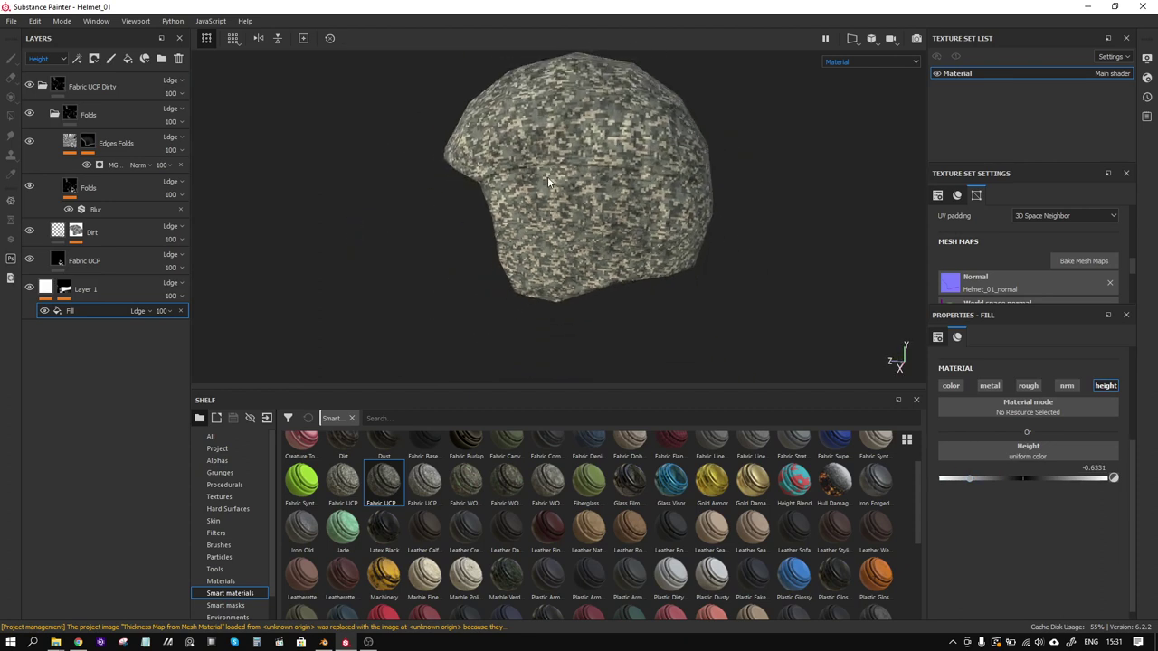
Add an anchor point above the fill effect in Layer 1's content
{"action": "scroll", "coordinate": [544, 165], "scroll_direction": "up", "scroll_amount": 3}
{"action": "middle_click_drag", "start_coordinate": [544, 167], "coordinate": [572, 233], "text": "alt"}
{"action": "scroll", "coordinate": [588, 235], "scroll_direction": "up", "scroll_amount": 2}
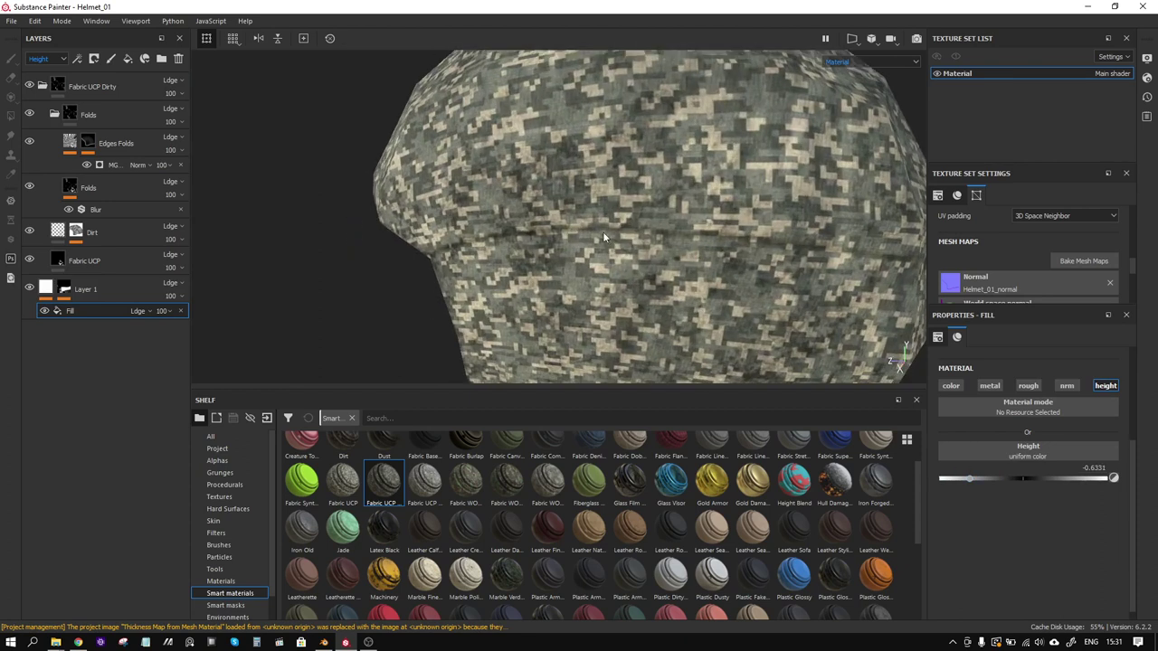
{"action": "right_click", "coordinate": [94, 313]}
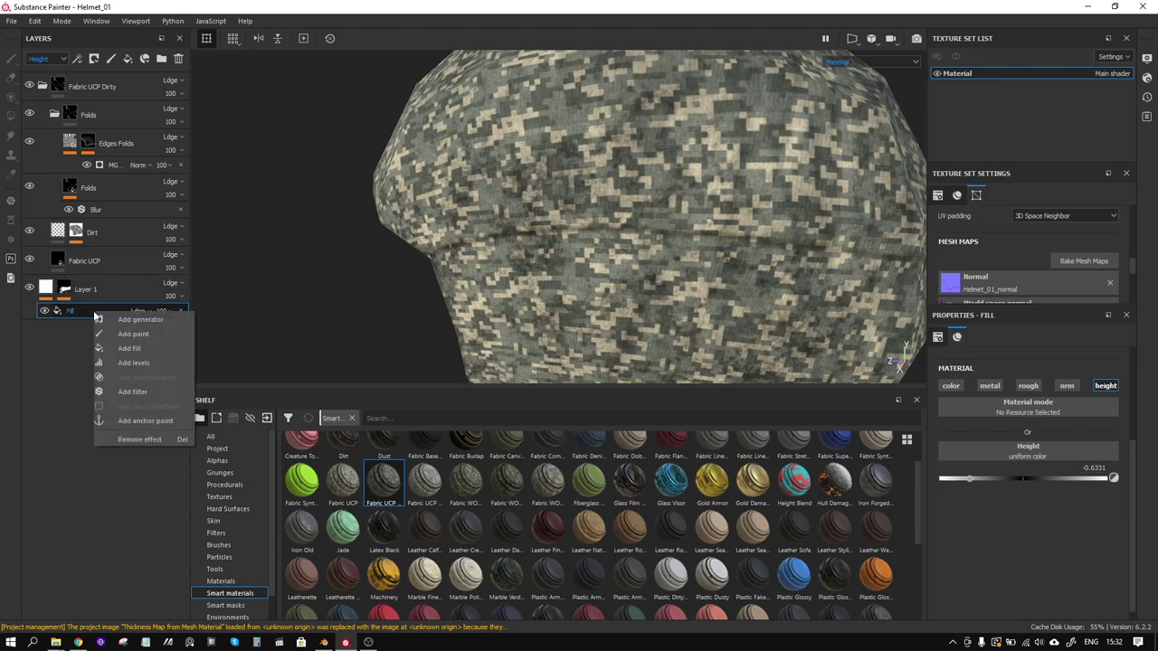
{"action": "left_click", "coordinate": [143, 421]}
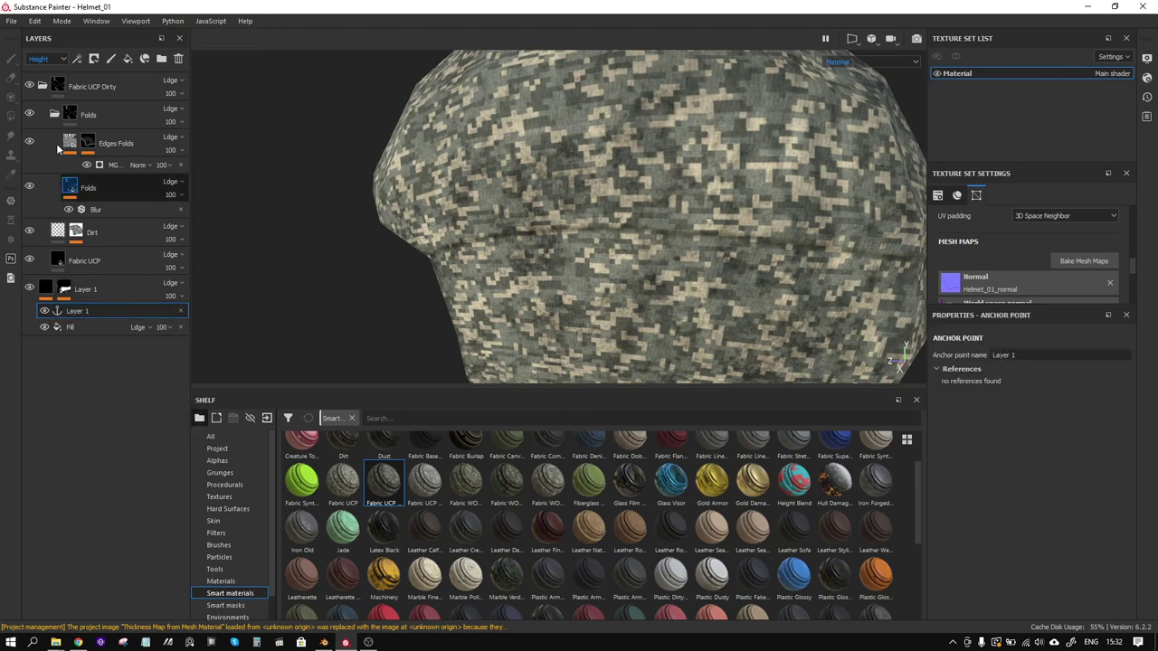
Collapse the Fabric UCP Dirty folder and duplicate it
{"action": "left_click", "coordinate": [42, 85]}
{"action": "left_click", "coordinate": [113, 90]}
{"action": "right_click", "coordinate": [113, 91]}
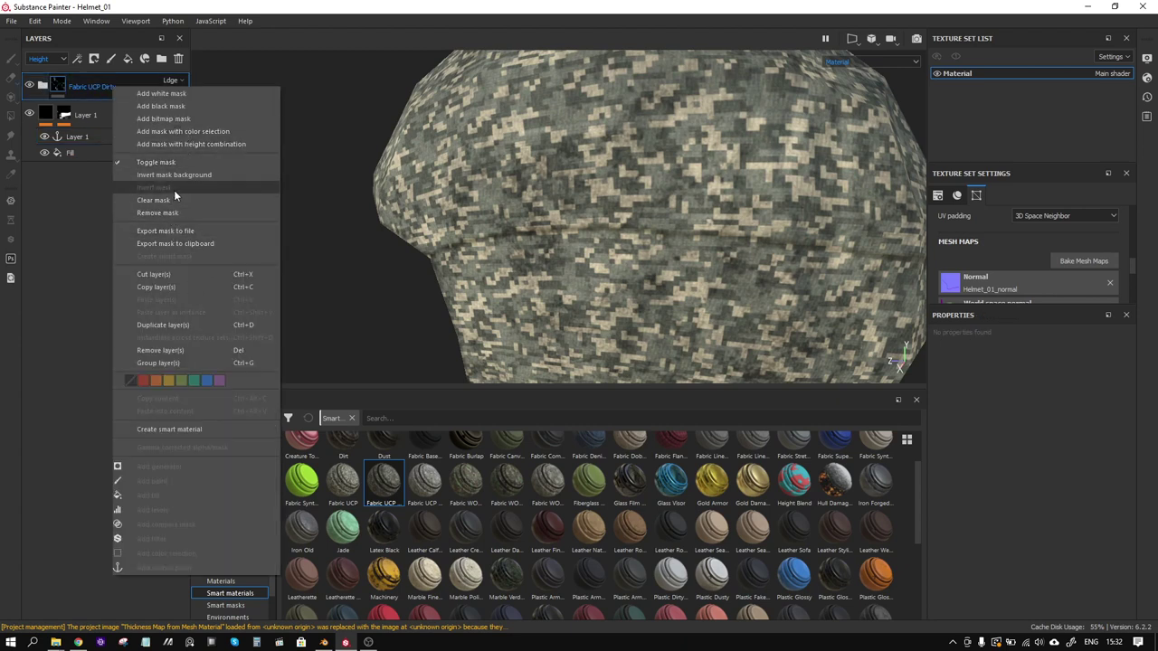
{"action": "left_click", "coordinate": [176, 323]}
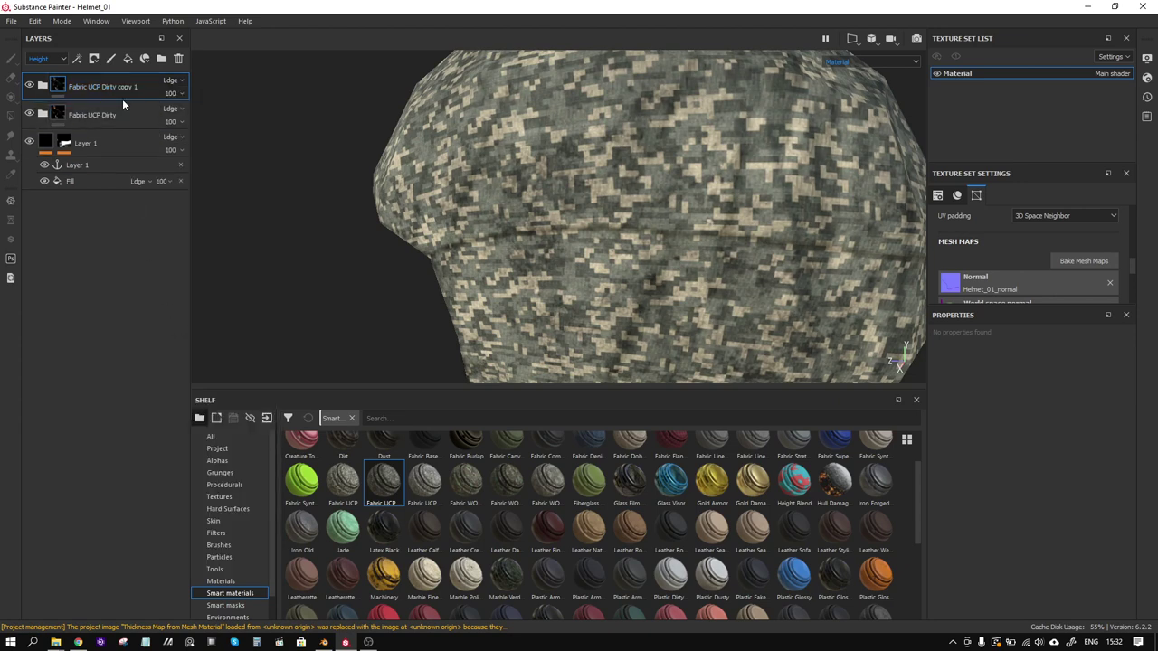
Set the Fabric UCP layer in the duplicated folder to UV offsets of 0.27 and -0.19 and a rotation of 38.06
{"action": "left_click", "coordinate": [42, 87]}
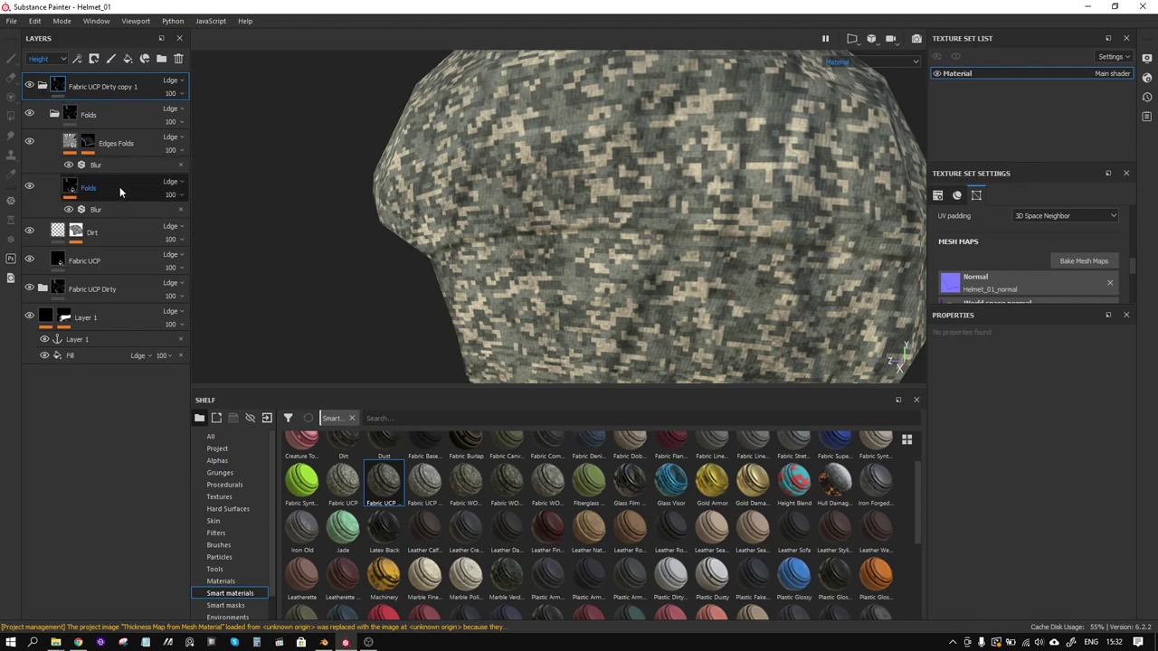
{"action": "left_click", "coordinate": [109, 263]}
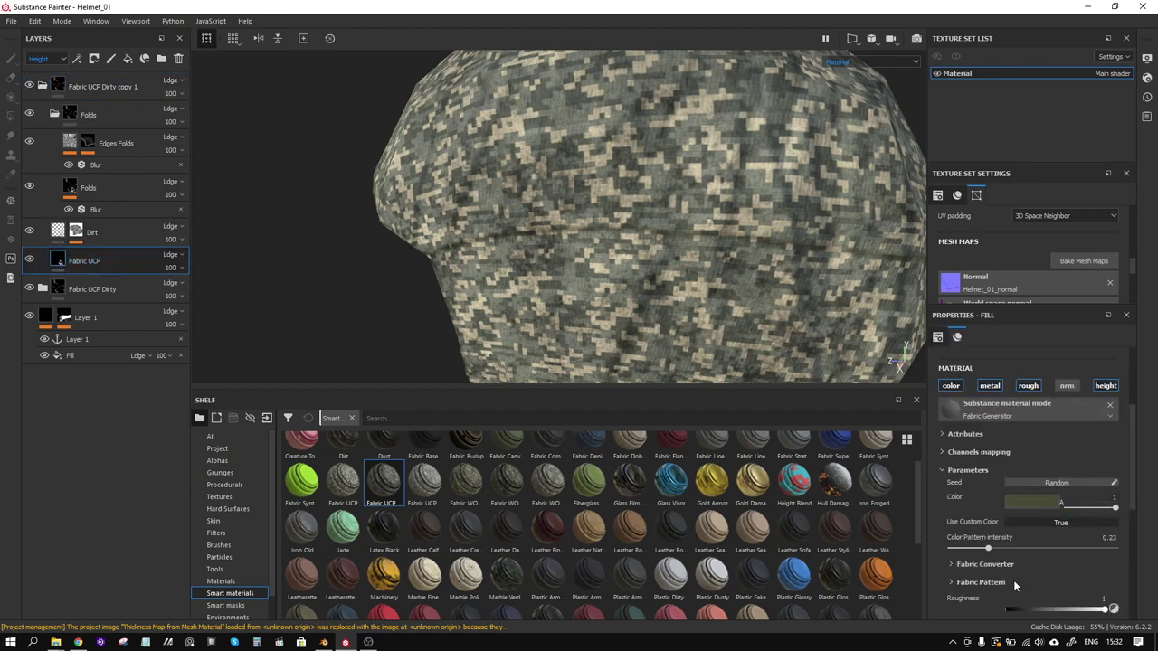
{"action": "scroll", "coordinate": [1035, 427], "scroll_direction": "up", "scroll_amount": 2}
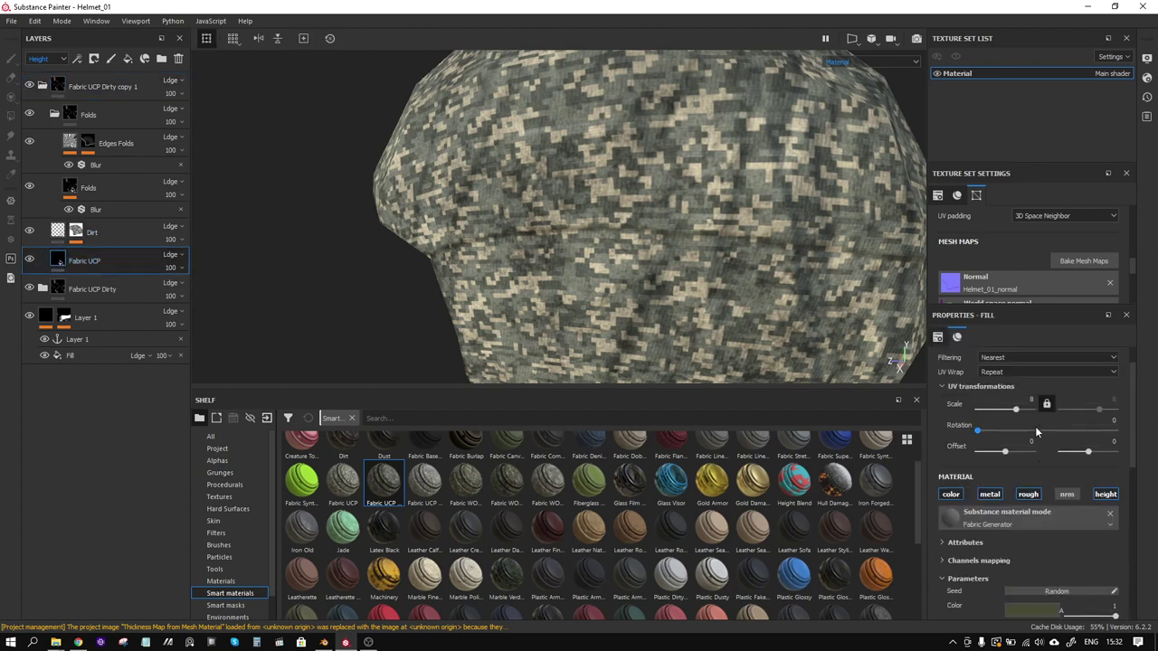
{"action": "left_click_drag", "start_coordinate": [1011, 455], "coordinate": [1013, 453]}
{"action": "left_click_drag", "start_coordinate": [1088, 453], "coordinate": [1083, 451]}
{"action": "left_click_drag", "start_coordinate": [981, 433], "coordinate": [990, 437]}
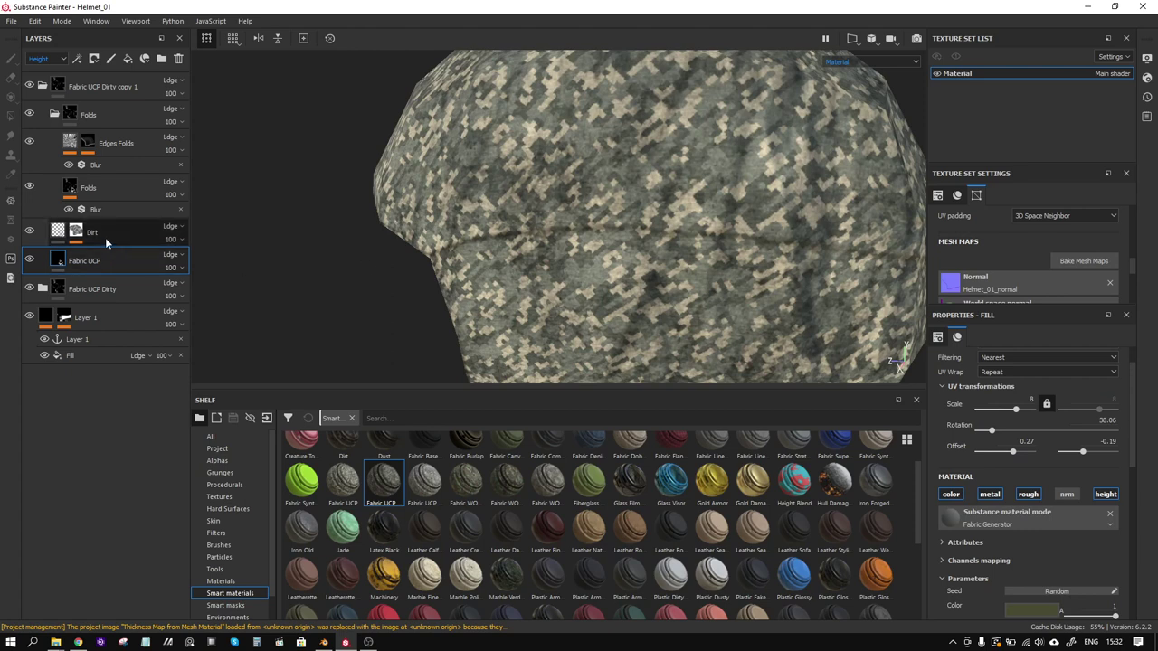
Check the Edges Folds layer's fill settings in the duplicated folder, and add a black mask to that folder
{"action": "left_click", "coordinate": [71, 151]}
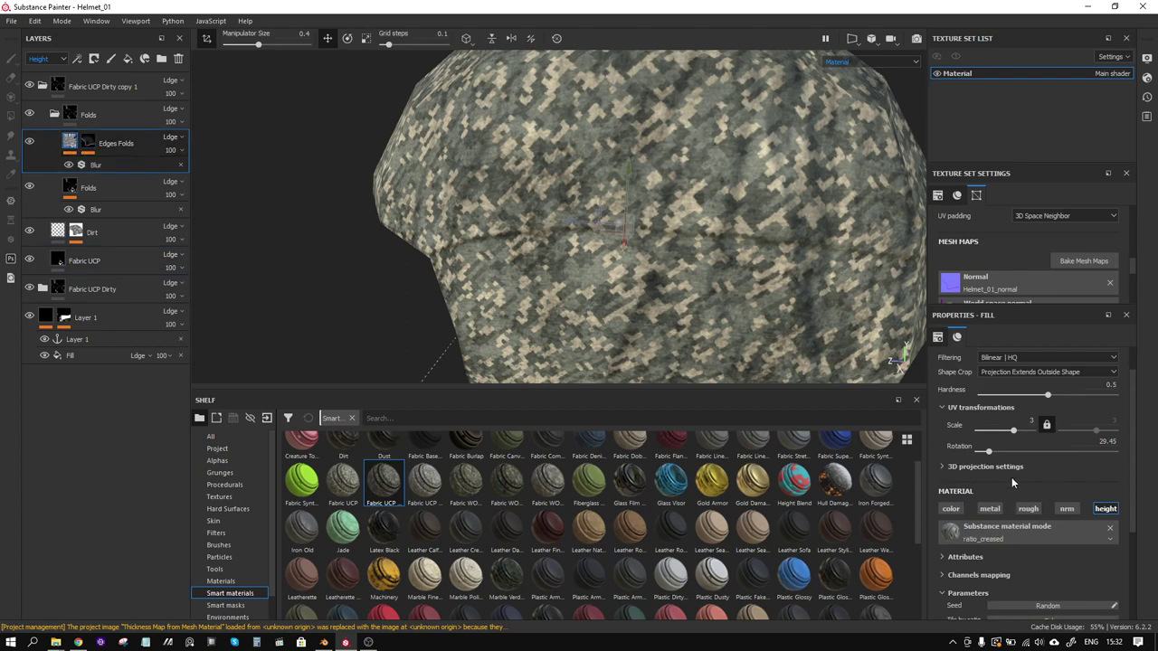
{"action": "scroll", "coordinate": [1041, 482], "scroll_direction": "down", "scroll_amount": 2}
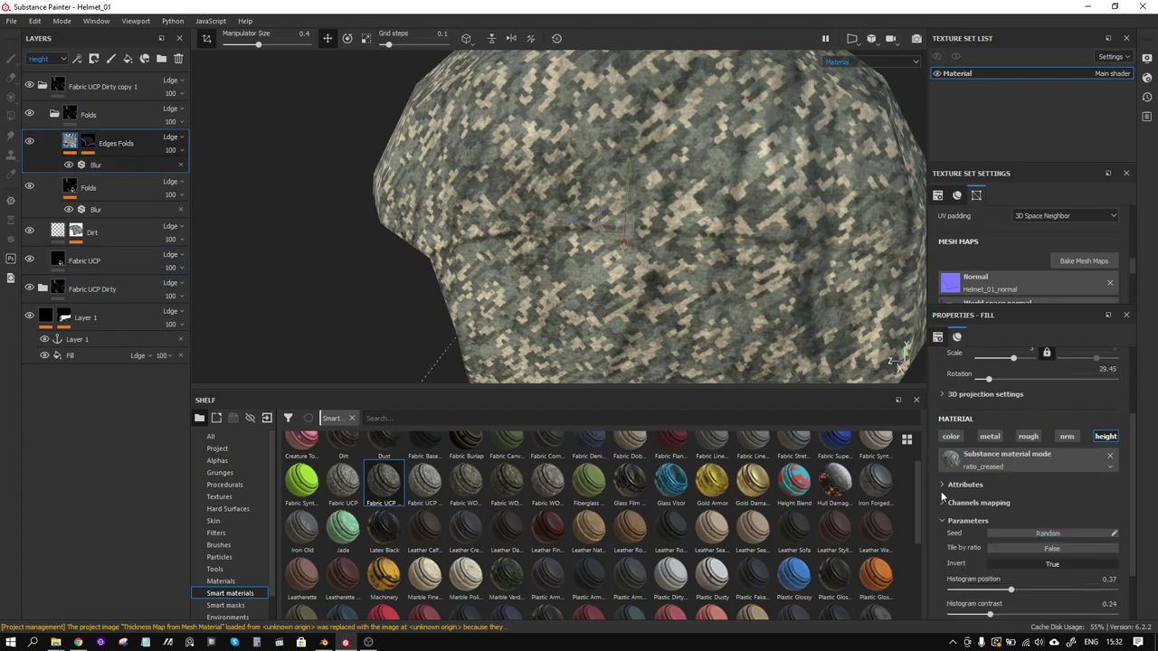
{"action": "left_click", "coordinate": [46, 87]}
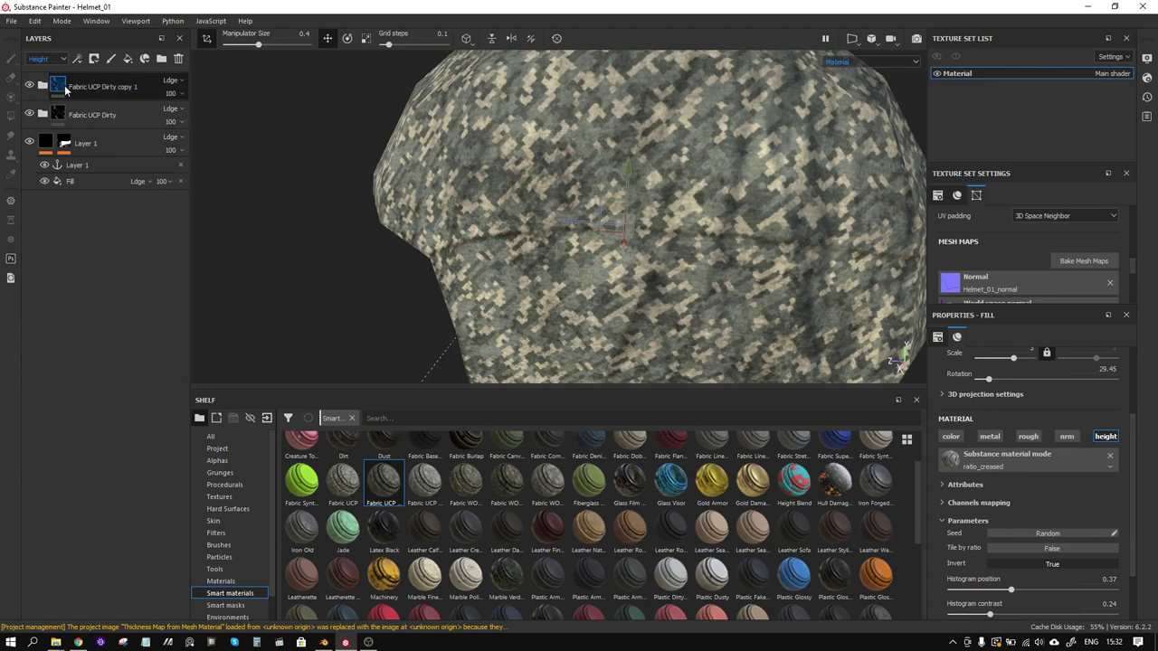
{"action": "right_click", "coordinate": [120, 89]}
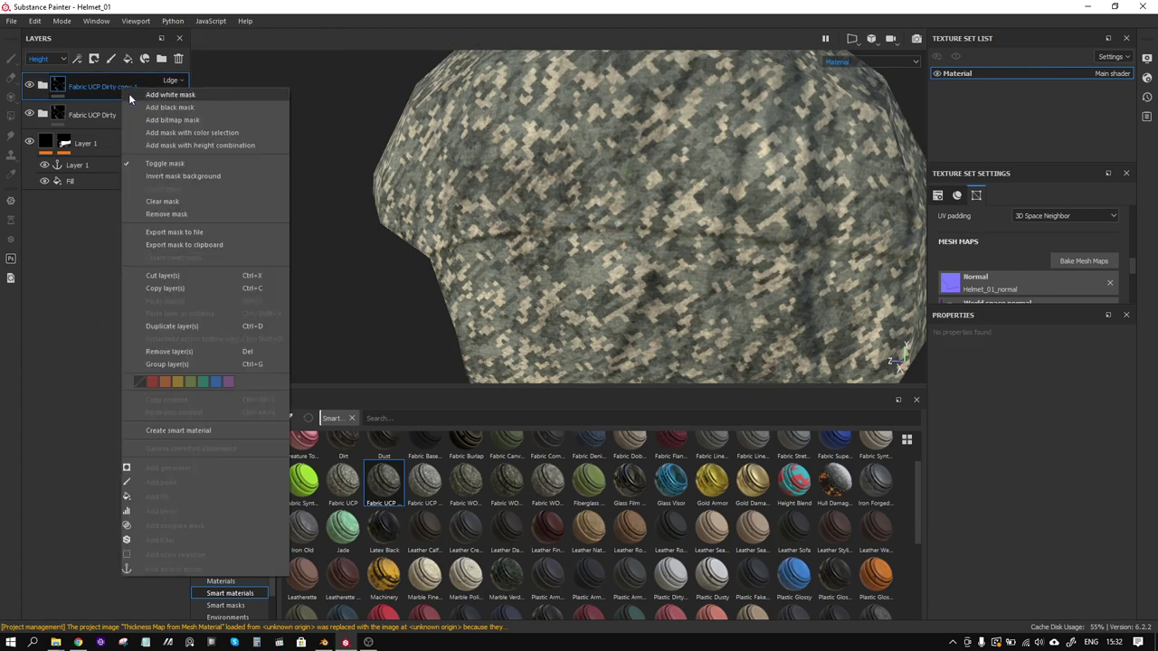
{"action": "left_click", "coordinate": [169, 107]}
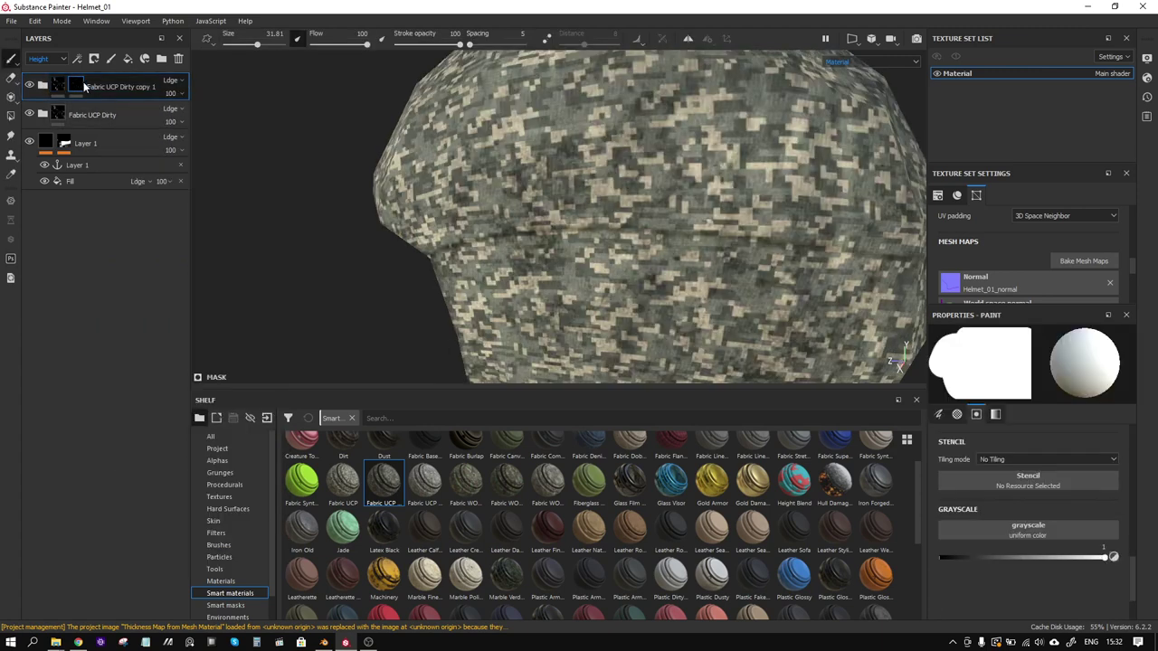
Add a fill to the duplicated folder's mask and use the Layer 1 mask anchor point as its grayscale source
{"action": "right_click", "coordinate": [78, 86]}
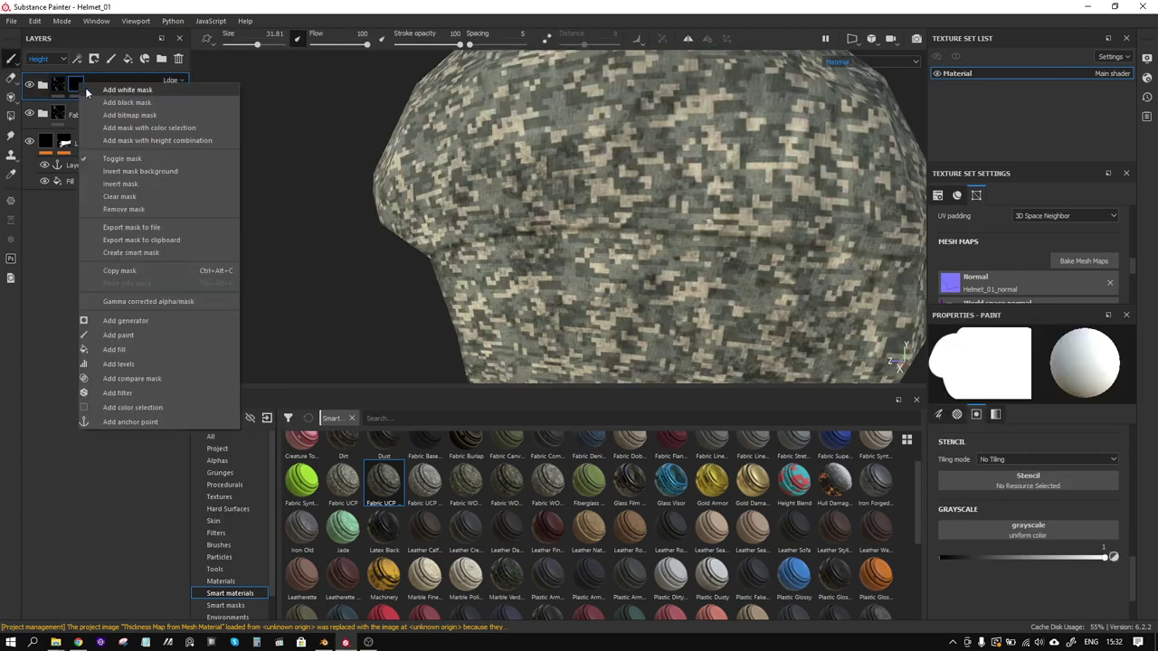
{"action": "left_click", "coordinate": [148, 347]}
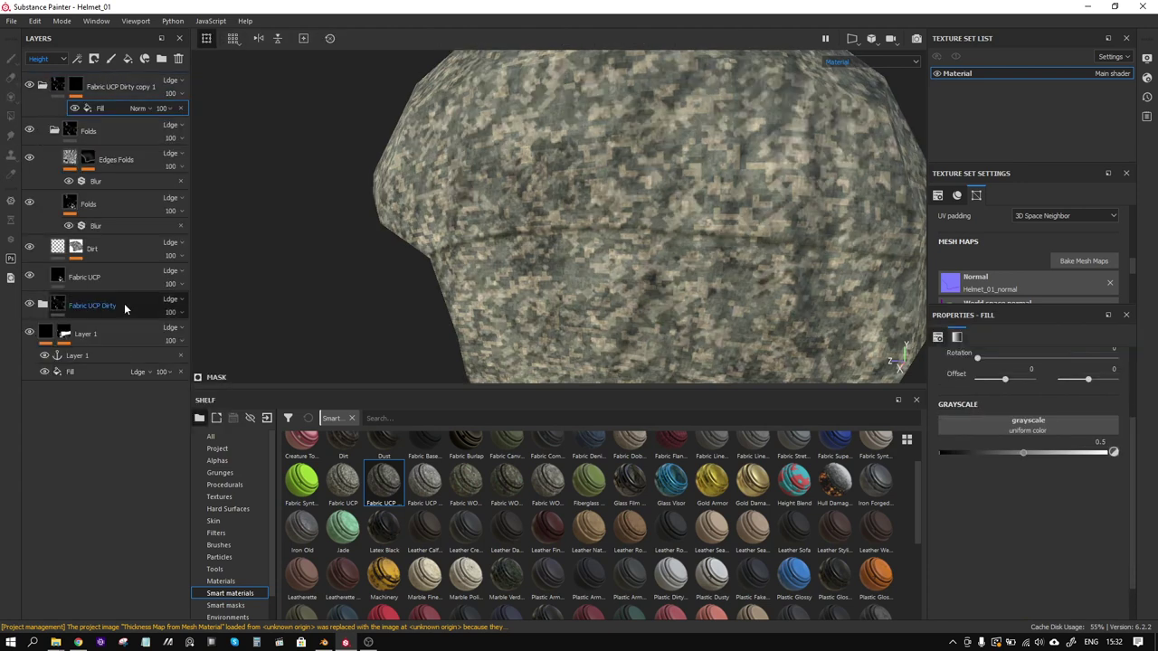
{"action": "left_click", "coordinate": [1020, 429]}
{"action": "left_click", "coordinate": [1066, 441]}
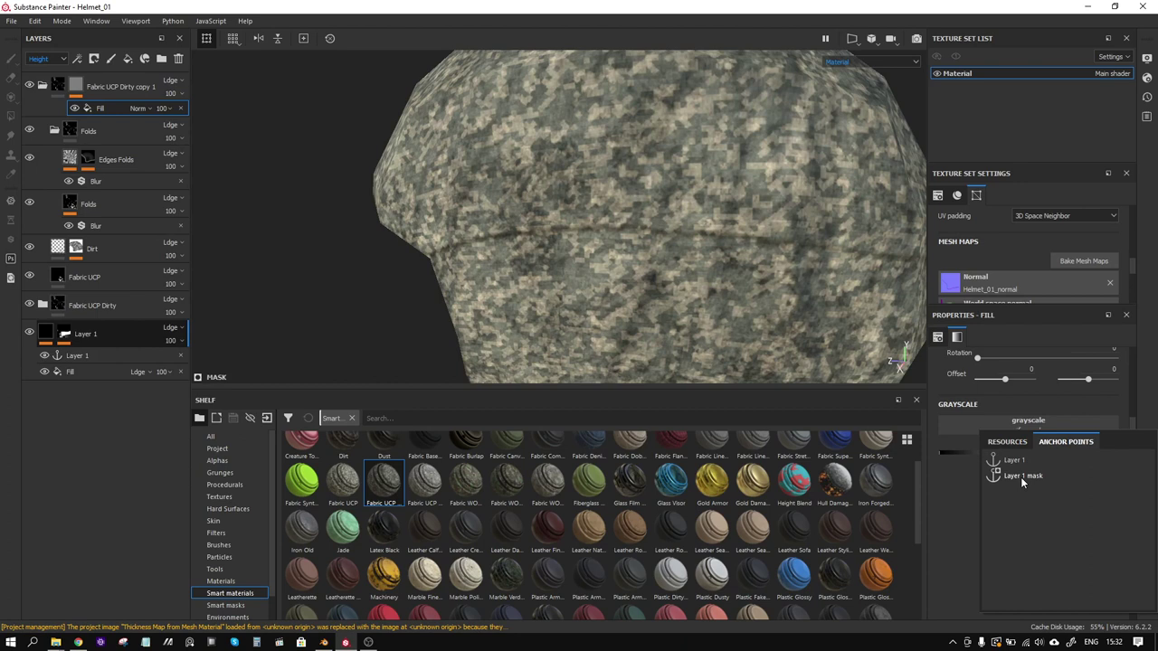
{"action": "left_click", "coordinate": [1020, 477]}
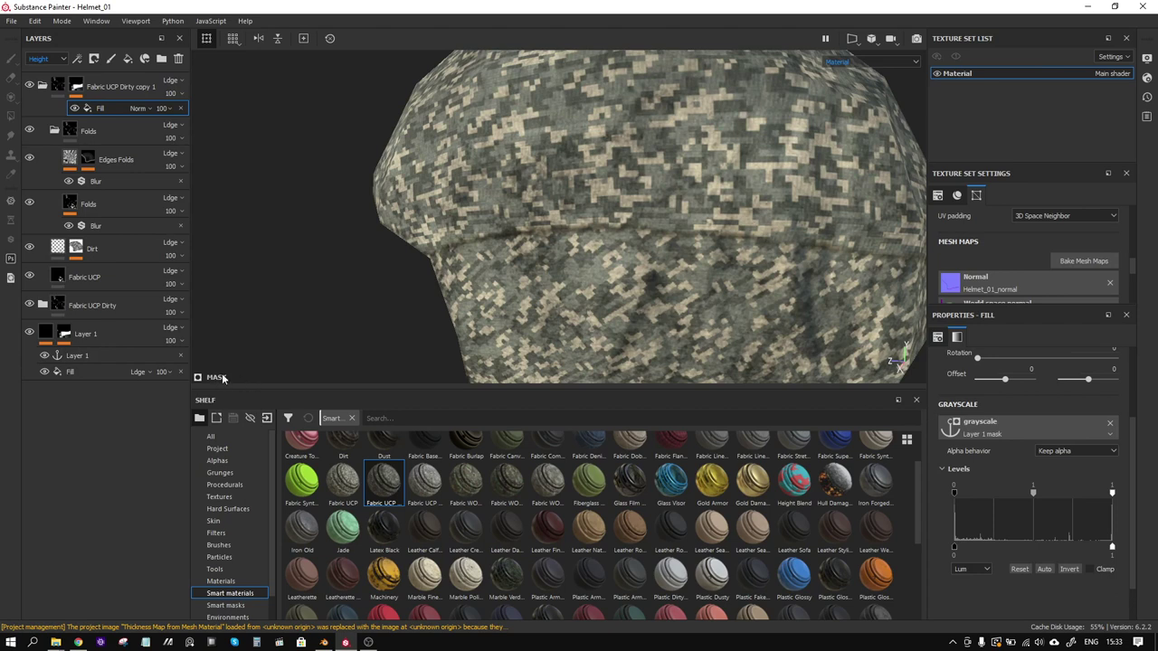
{"action": "scroll", "coordinate": [591, 293], "scroll_direction": "down", "scroll_amount": 3}
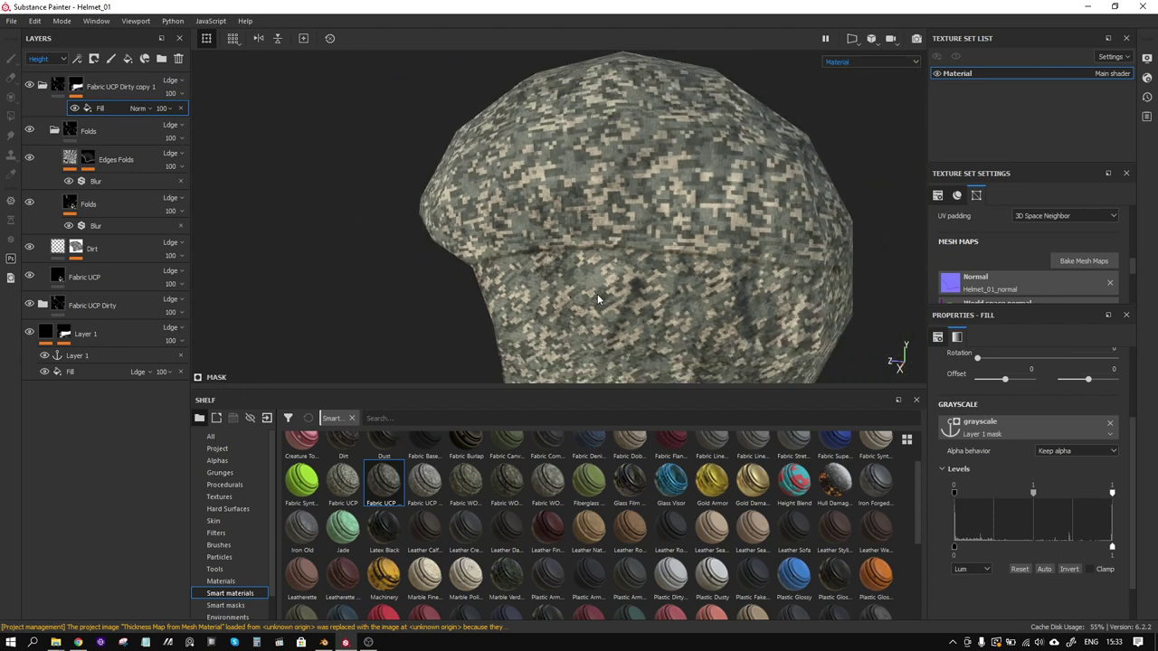
Delete the anchor point named Layer 1 from Layer 1's content effects
{"action": "left_click_drag", "start_coordinate": [572, 307], "coordinate": [520, 248], "text": "alt"}
{"action": "left_click", "coordinate": [79, 357]}
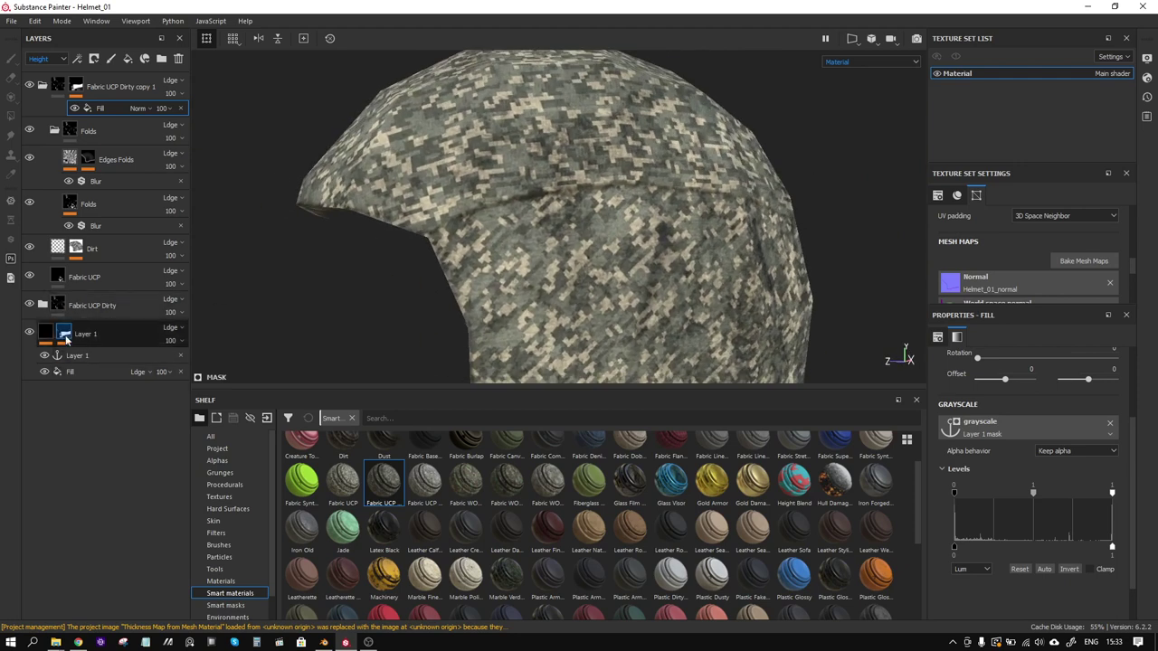
{"action": "left_click", "coordinate": [88, 355]}
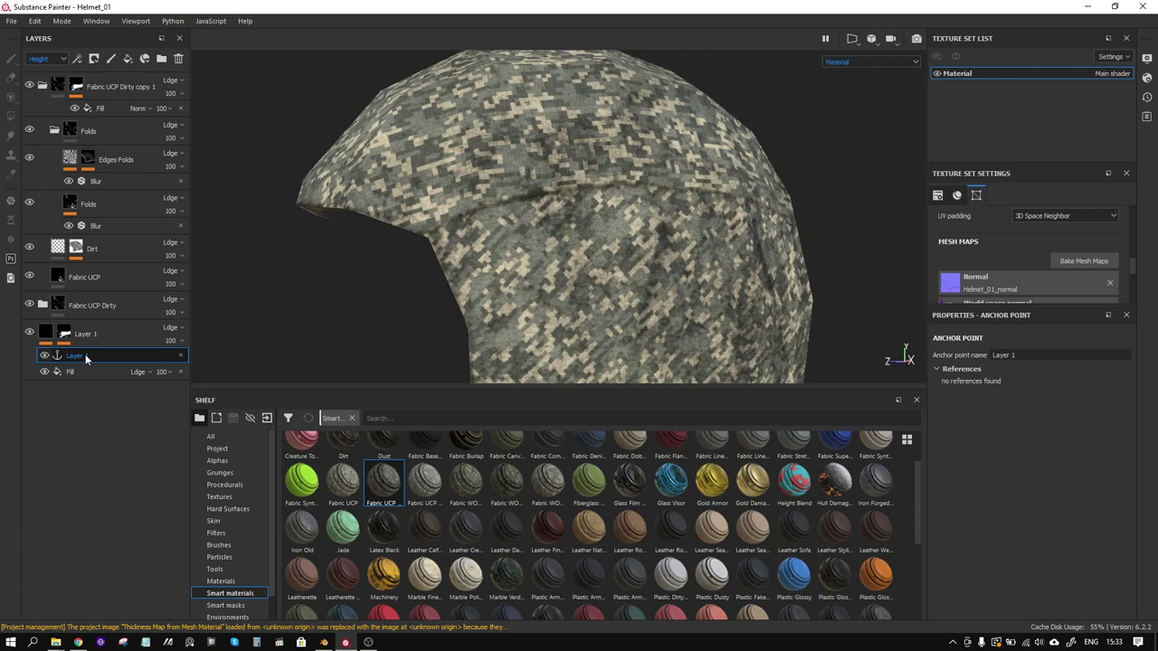
{"action": "key", "text": "Delete"}
Set the blur intensity of the Blur filter on Layer 1's mask to 0.21
{"action": "left_click", "coordinate": [66, 337]}
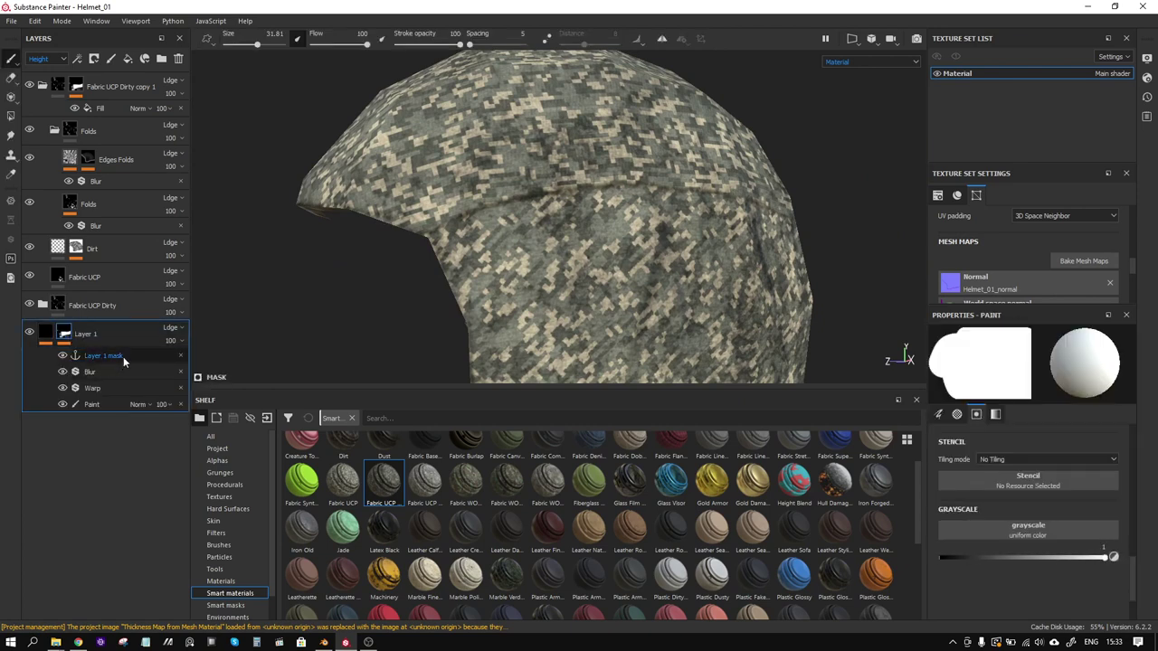
{"action": "left_click", "coordinate": [108, 369]}
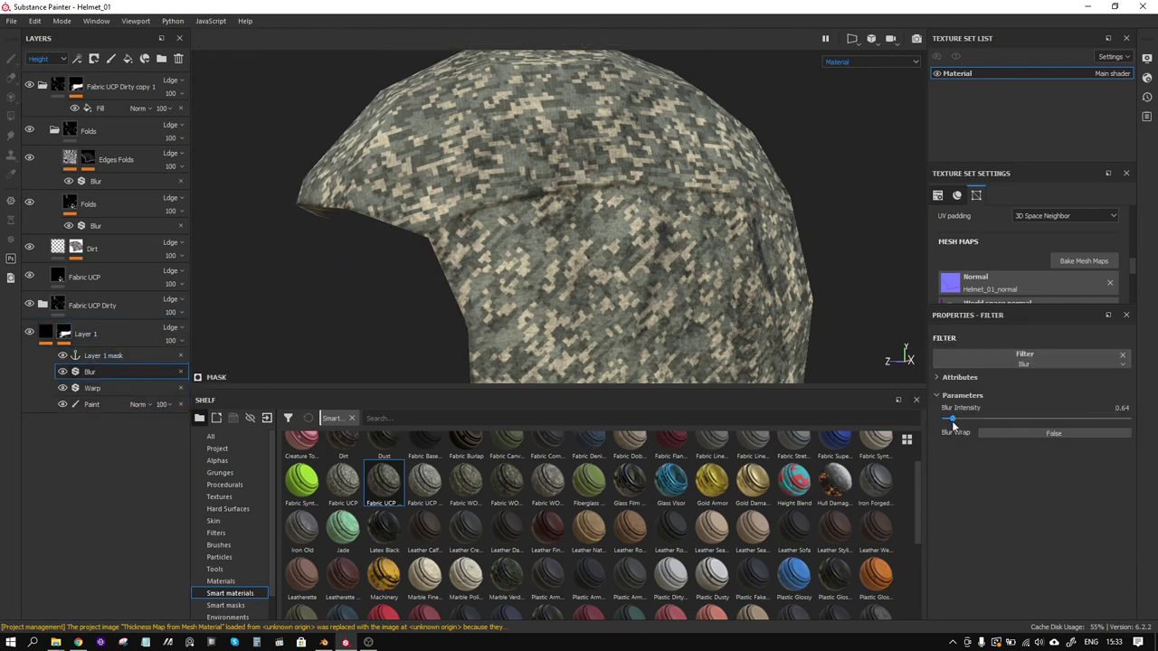
{"action": "left_click_drag", "start_coordinate": [953, 426], "coordinate": [947, 426]}
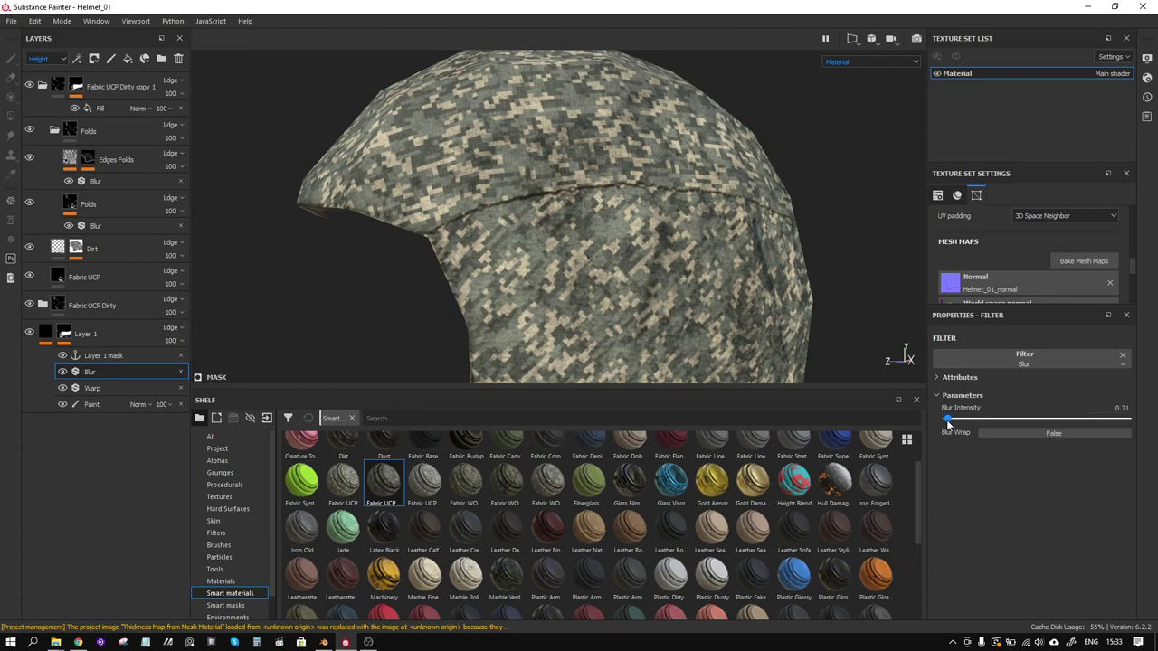
Set the Warp filter on Layer 1's mask to source blur 0.36, source tiling 0.48 and intensity 18.98
{"action": "left_click", "coordinate": [84, 388]}
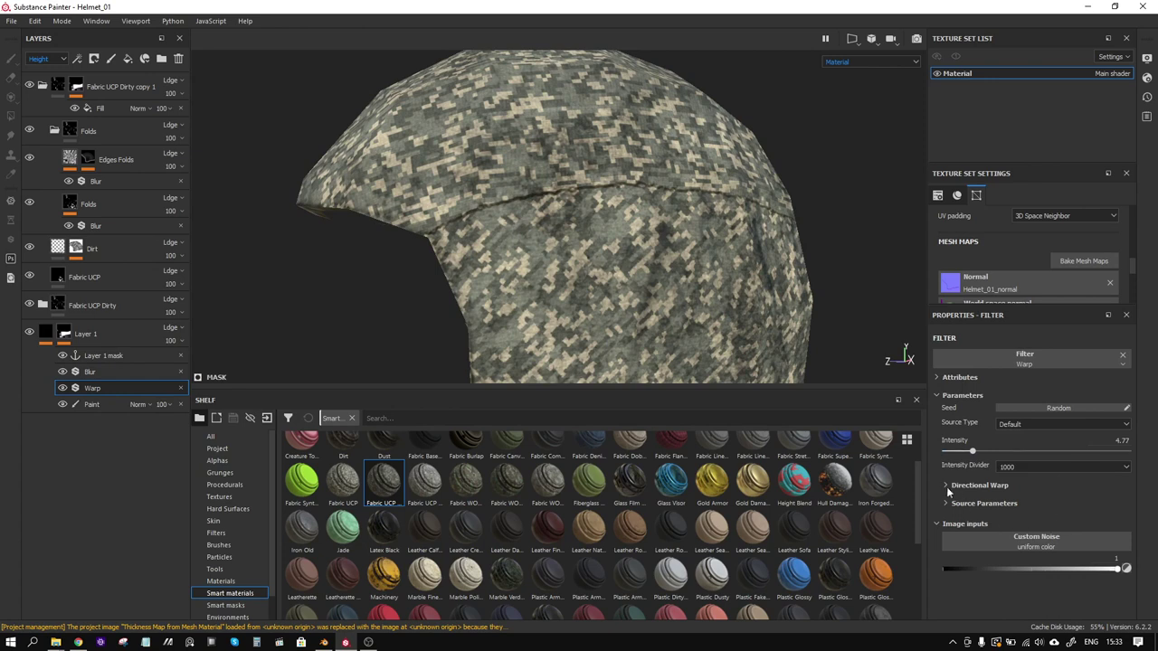
{"action": "left_click", "coordinate": [946, 505]}
{"action": "scroll", "coordinate": [953, 488], "scroll_direction": "down", "scroll_amount": 1}
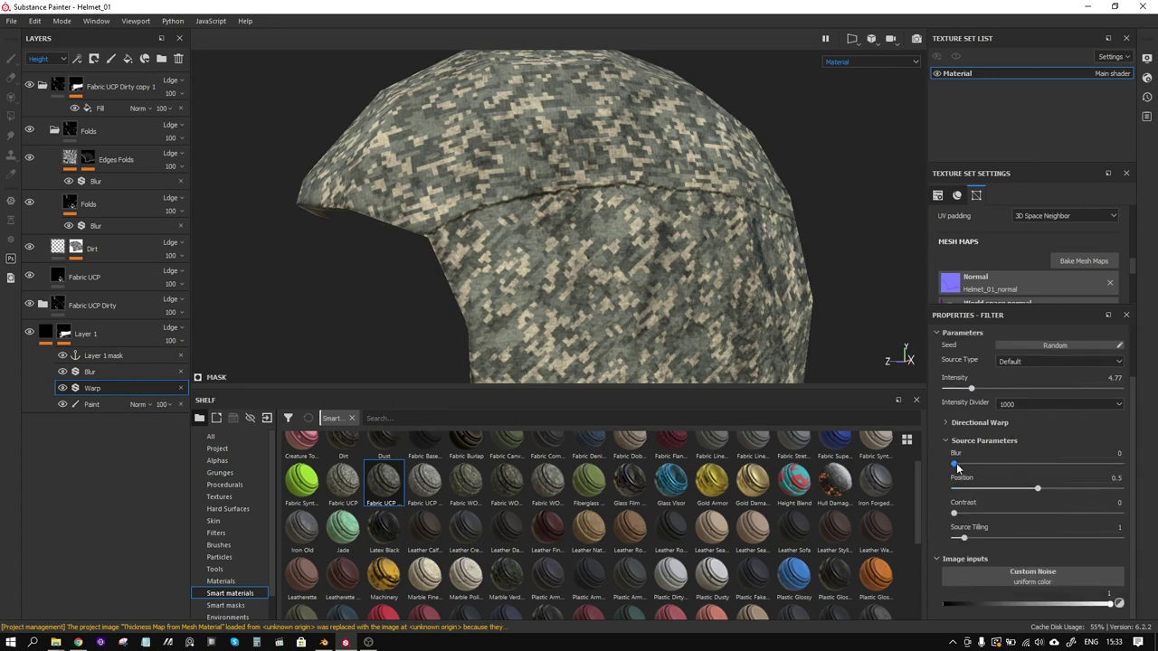
{"action": "left_click_drag", "start_coordinate": [955, 465], "coordinate": [956, 468]}
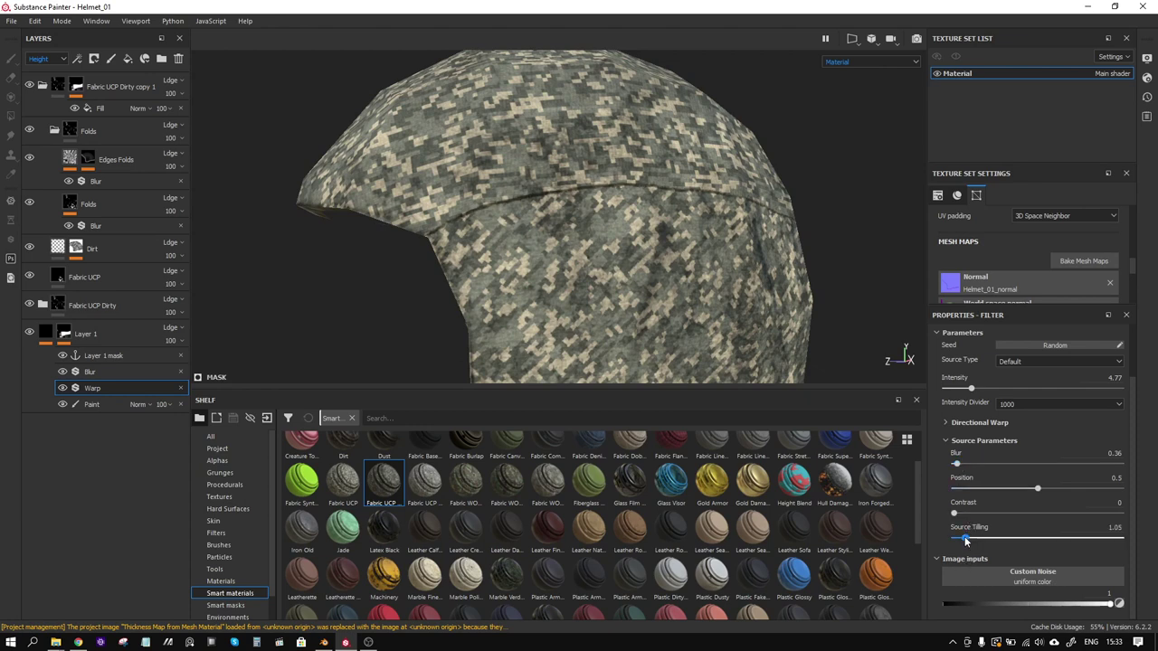
{"action": "left_click_drag", "start_coordinate": [967, 537], "coordinate": [958, 538]}
{"action": "left_click_drag", "start_coordinate": [982, 387], "coordinate": [1049, 396]}
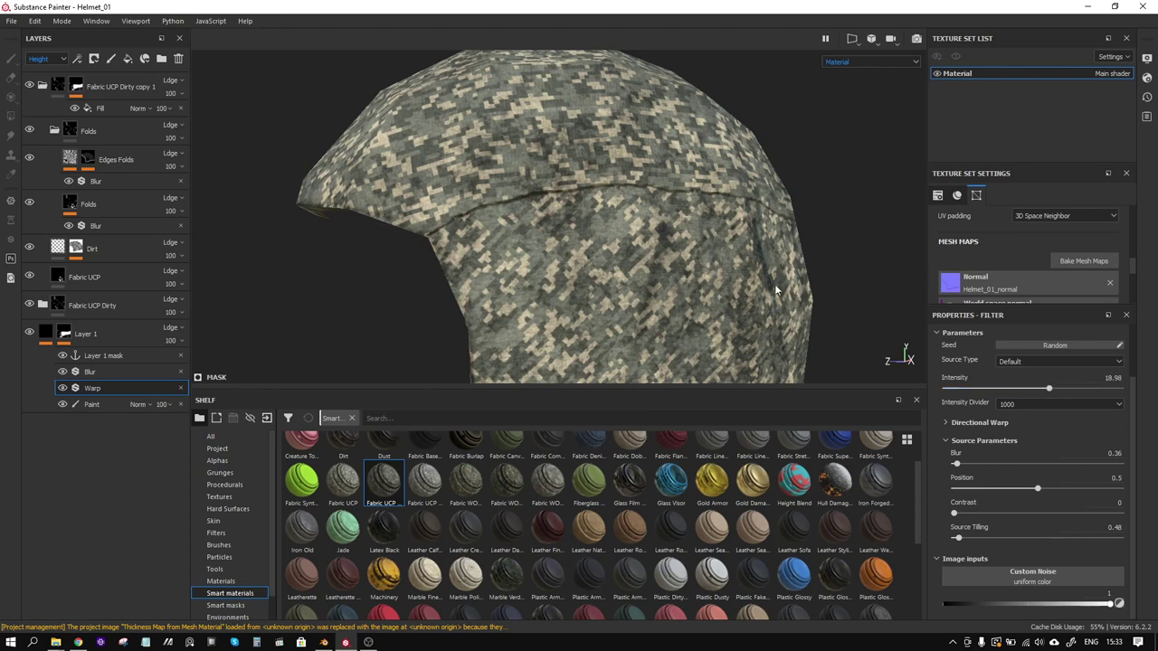
Set the Pattern Default Size of the Fabric UCP layer in the Fabric UCP Dirty copy 1 folder to 1
{"action": "left_click_drag", "start_coordinate": [776, 285], "coordinate": [576, 252], "text": "alt"}
{"action": "scroll", "coordinate": [639, 232], "scroll_direction": "up", "scroll_amount": 3}
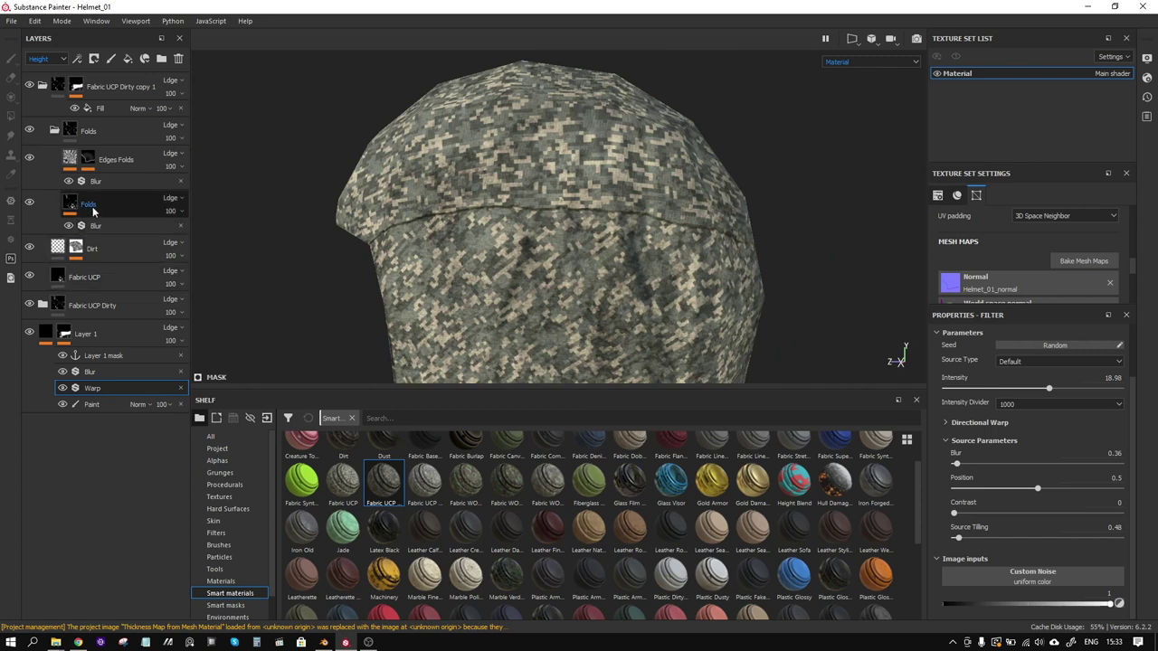
{"action": "double_click", "coordinate": [84, 279]}
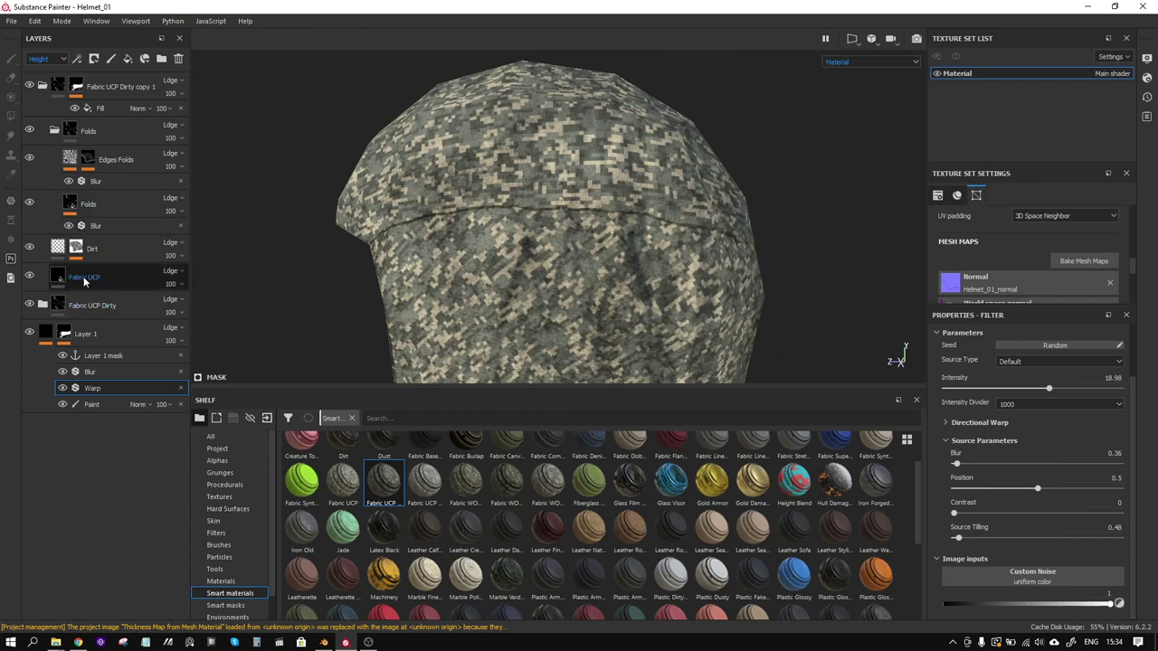
{"action": "left_click", "coordinate": [62, 278]}
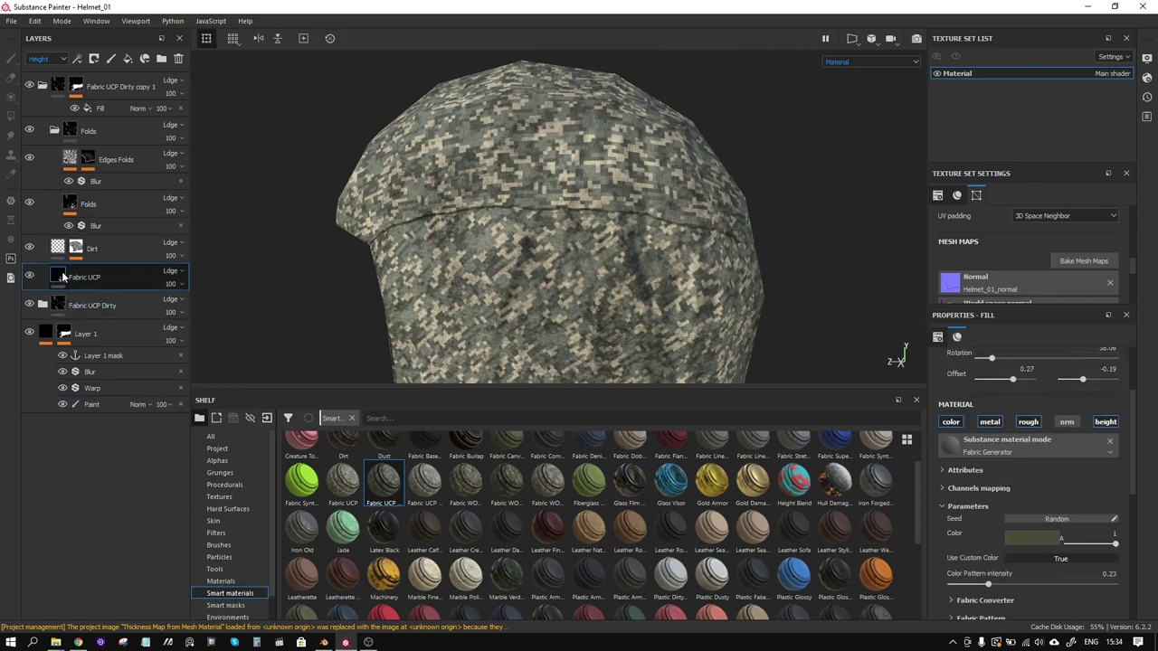
{"action": "scroll", "coordinate": [985, 518], "scroll_direction": "down", "scroll_amount": 2}
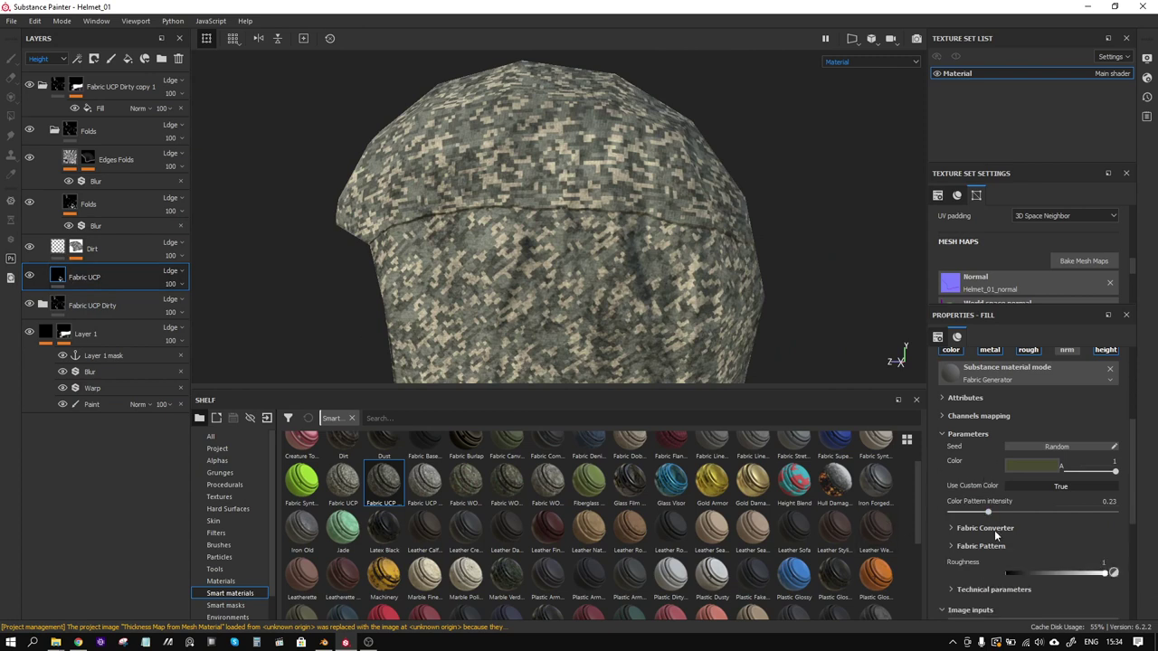
{"action": "scroll", "coordinate": [996, 534], "scroll_direction": "down", "scroll_amount": 4}
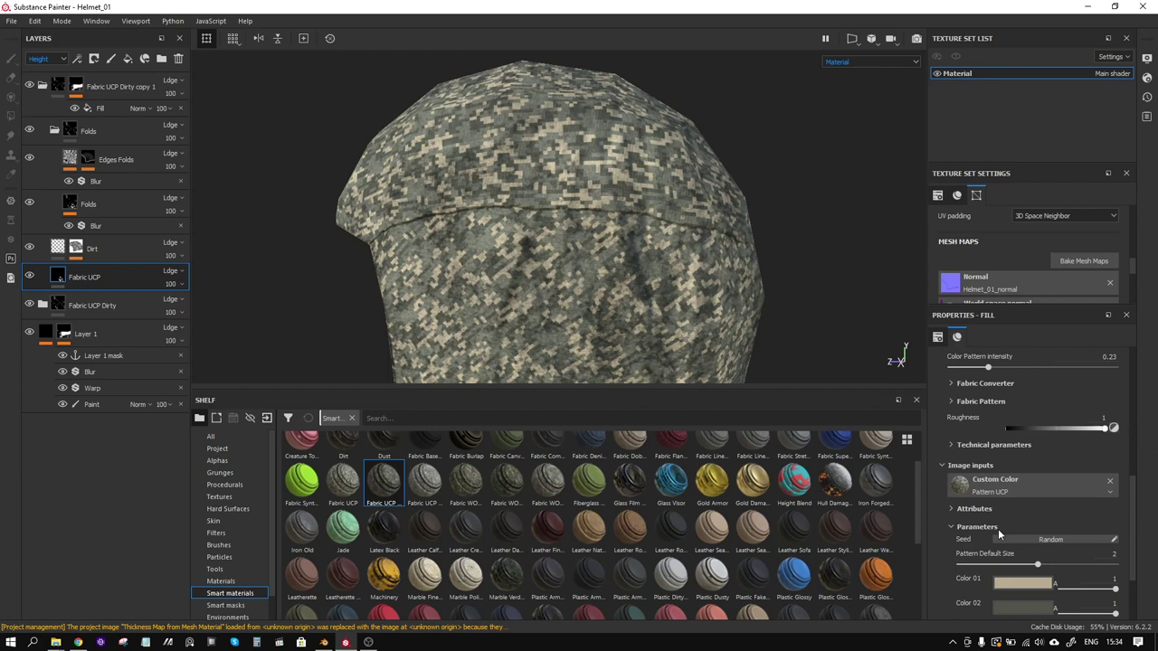
{"action": "scroll", "coordinate": [1000, 561], "scroll_direction": "down", "scroll_amount": 2}
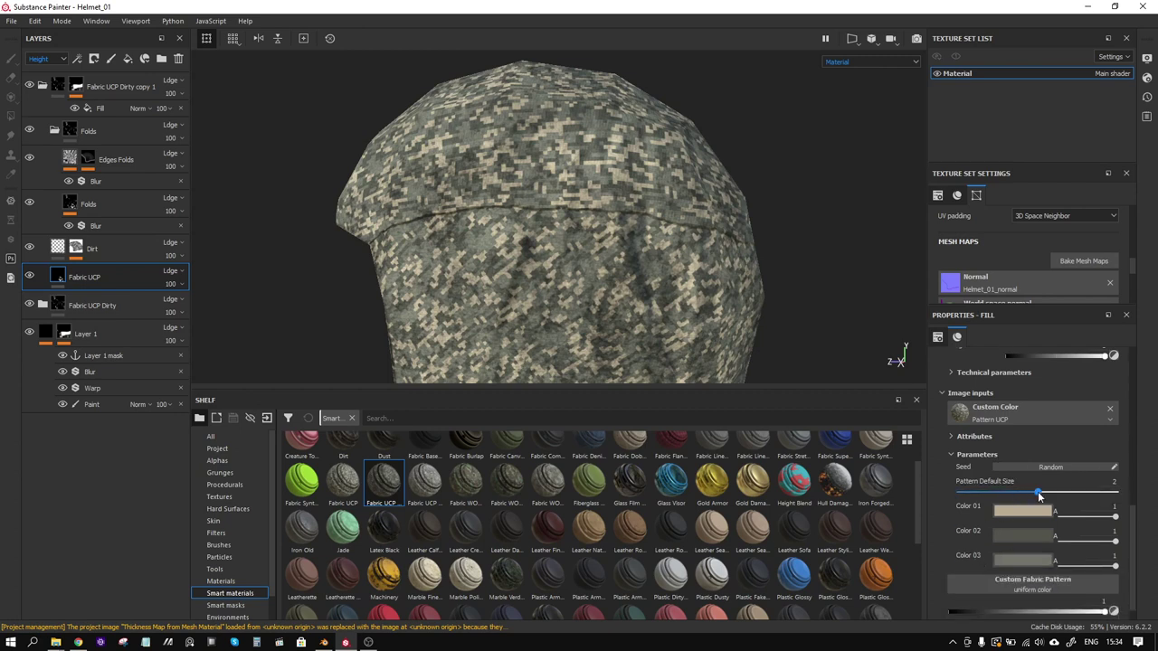
{"action": "left_click_drag", "start_coordinate": [1036, 492], "coordinate": [950, 493]}
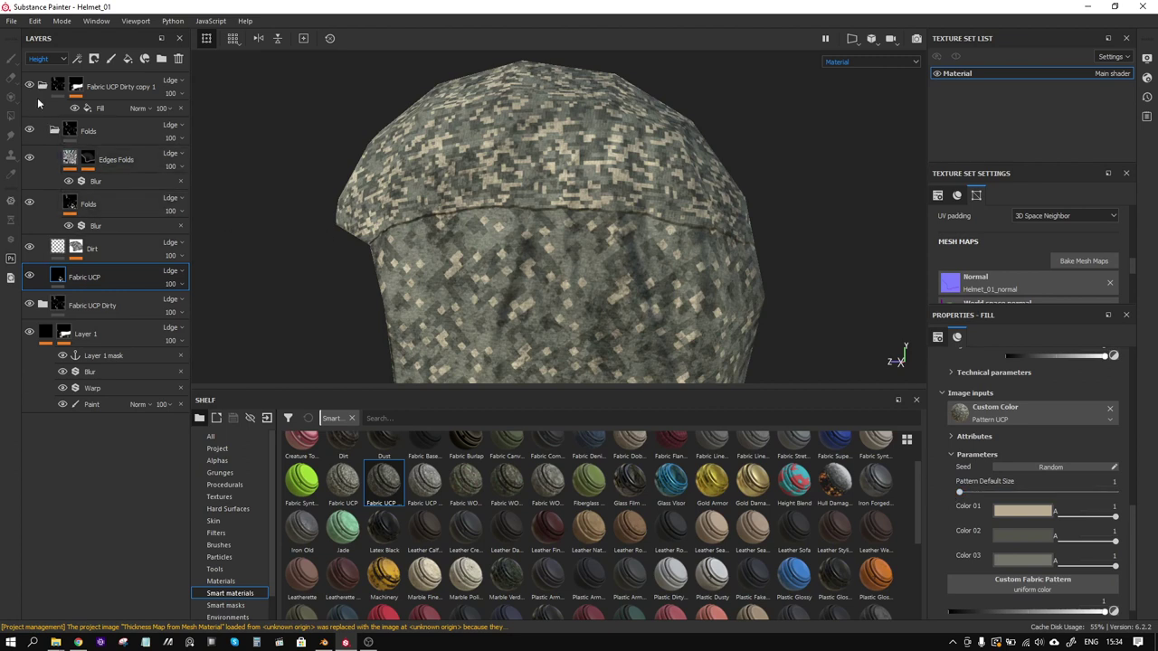
Set the Pattern Default Size of the Fabric UCP layer in the original Fabric UCP Dirty folder to 1 and review the helmet
{"action": "left_click", "coordinate": [43, 305]}
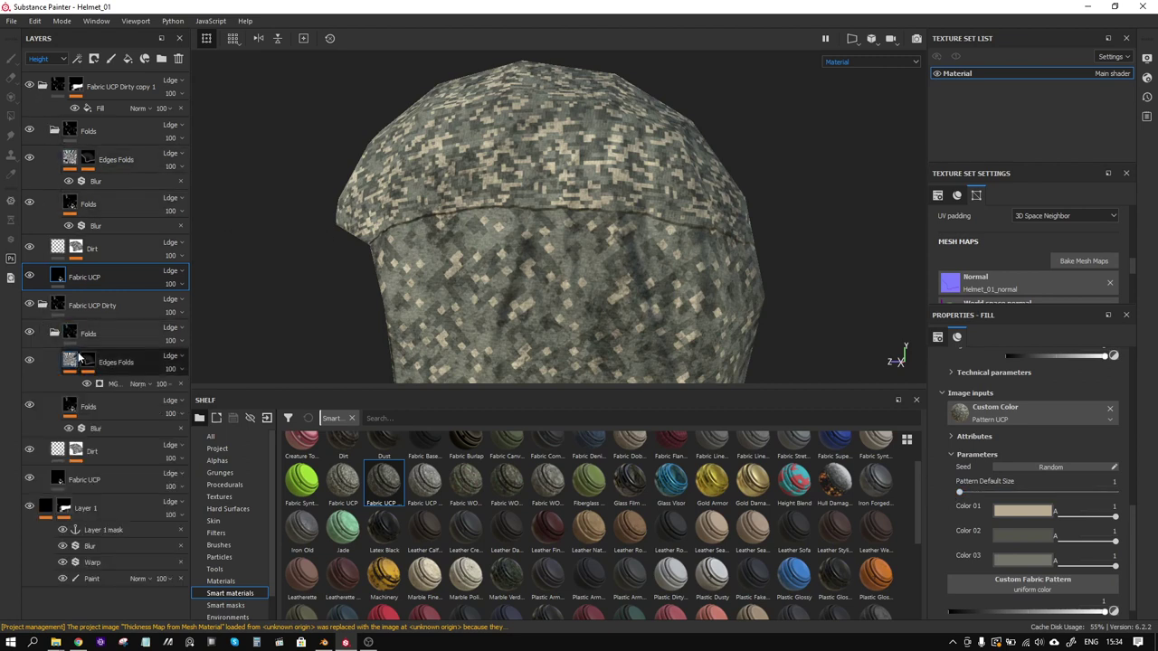
{"action": "left_click", "coordinate": [95, 487]}
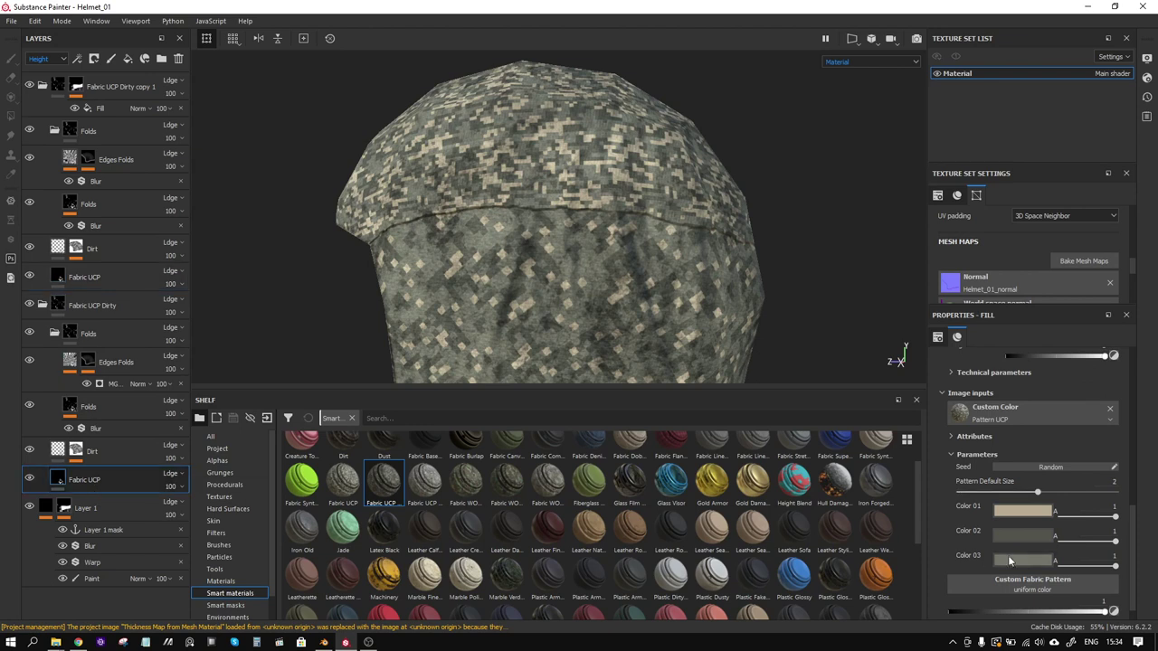
{"action": "left_click_drag", "start_coordinate": [1037, 492], "coordinate": [960, 491]}
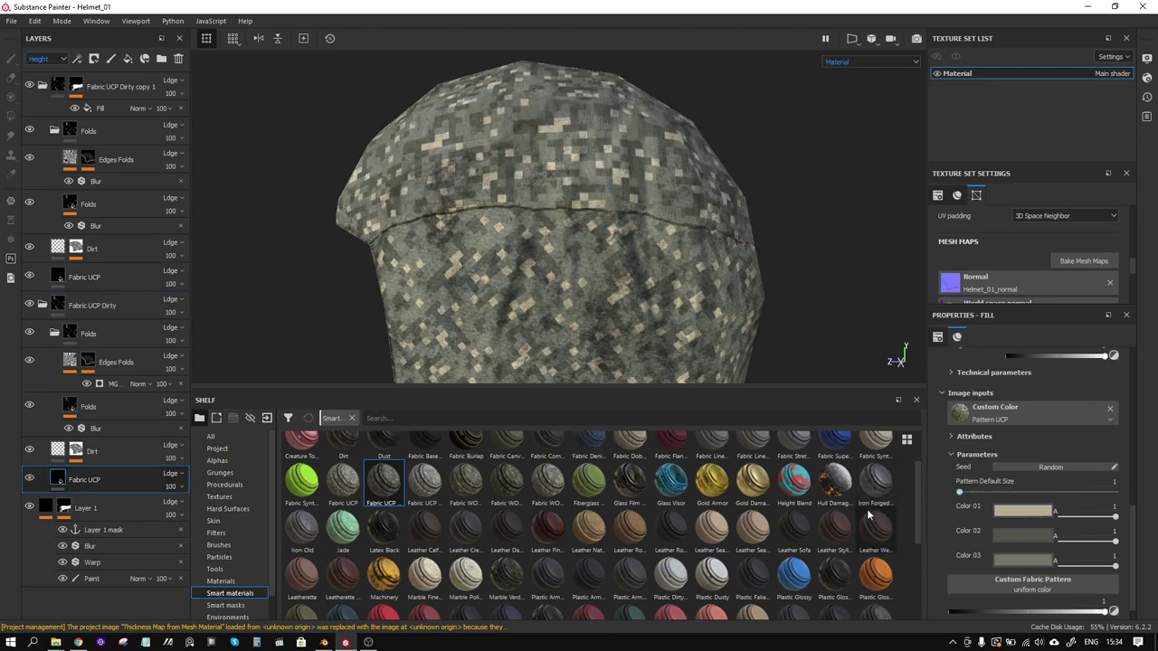
{"action": "left_click_drag", "start_coordinate": [516, 283], "coordinate": [627, 252], "text": "alt"}
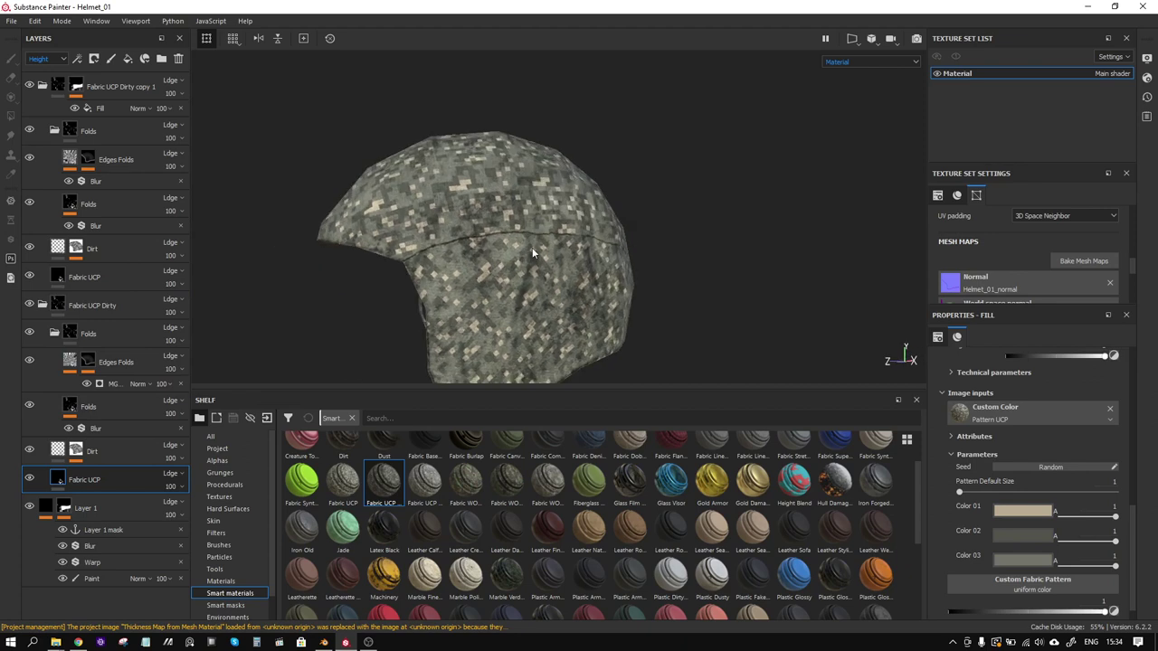
{"action": "left_click_drag", "start_coordinate": [532, 251], "coordinate": [436, 251], "text": "alt"}
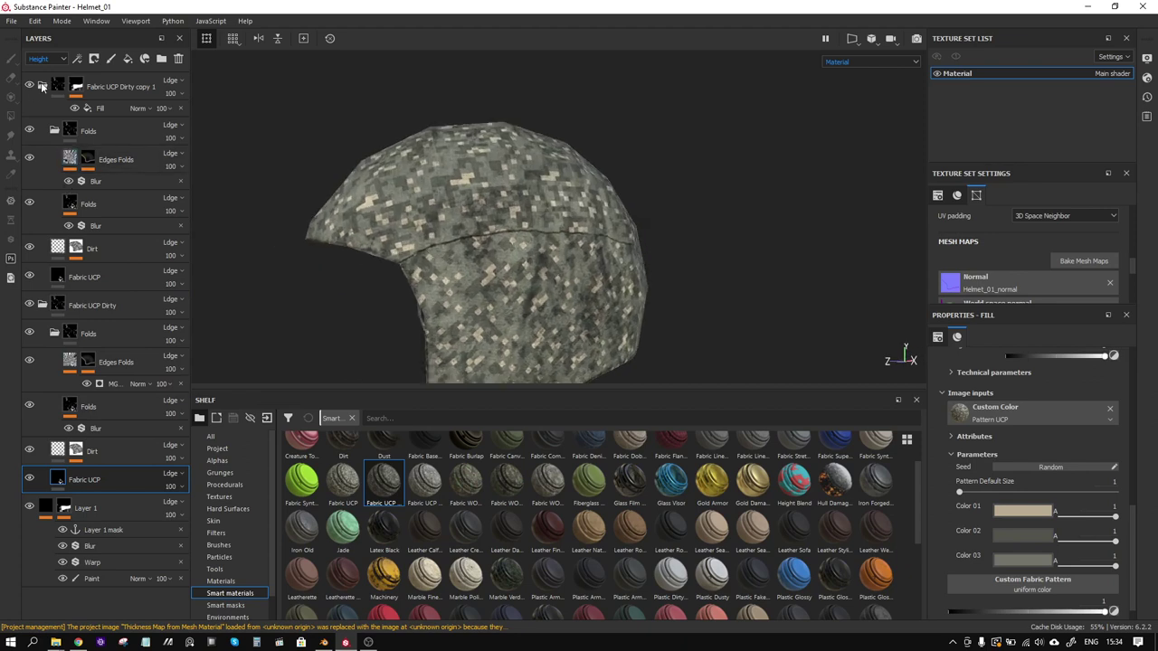
Collapse both fabric folders and add a paint layer named height_plus directly above Layer 1
{"action": "left_click", "coordinate": [41, 86]}
{"action": "left_click", "coordinate": [42, 131]}
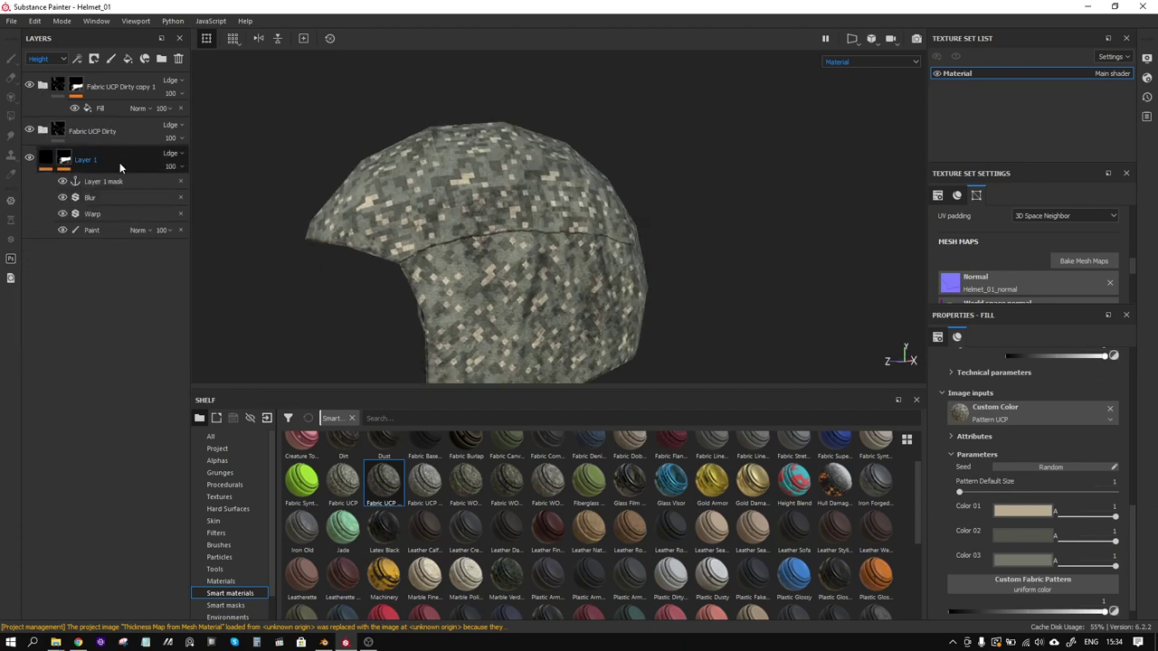
{"action": "left_click", "coordinate": [42, 161]}
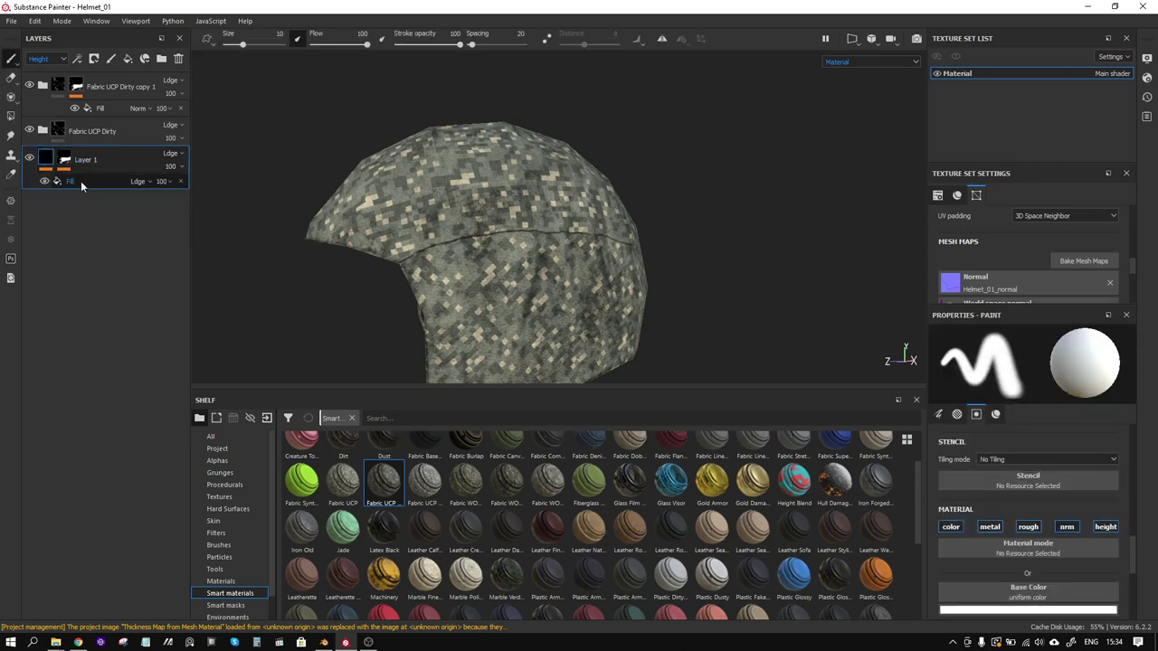
{"action": "left_click", "coordinate": [81, 182]}
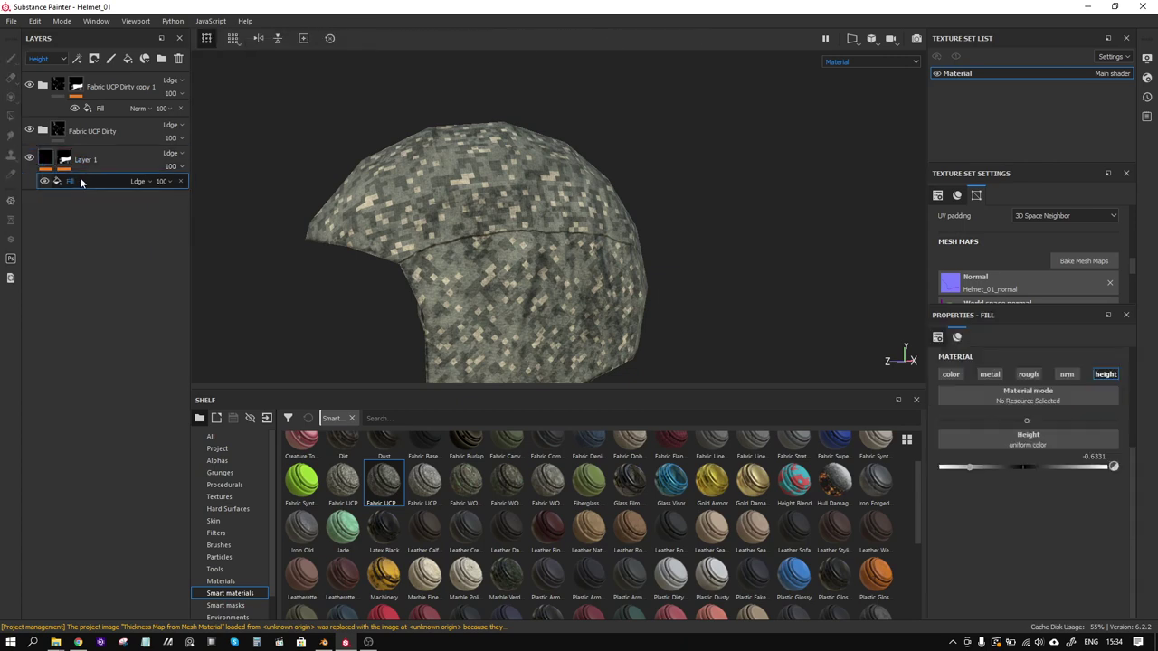
{"action": "left_click", "coordinate": [112, 157]}
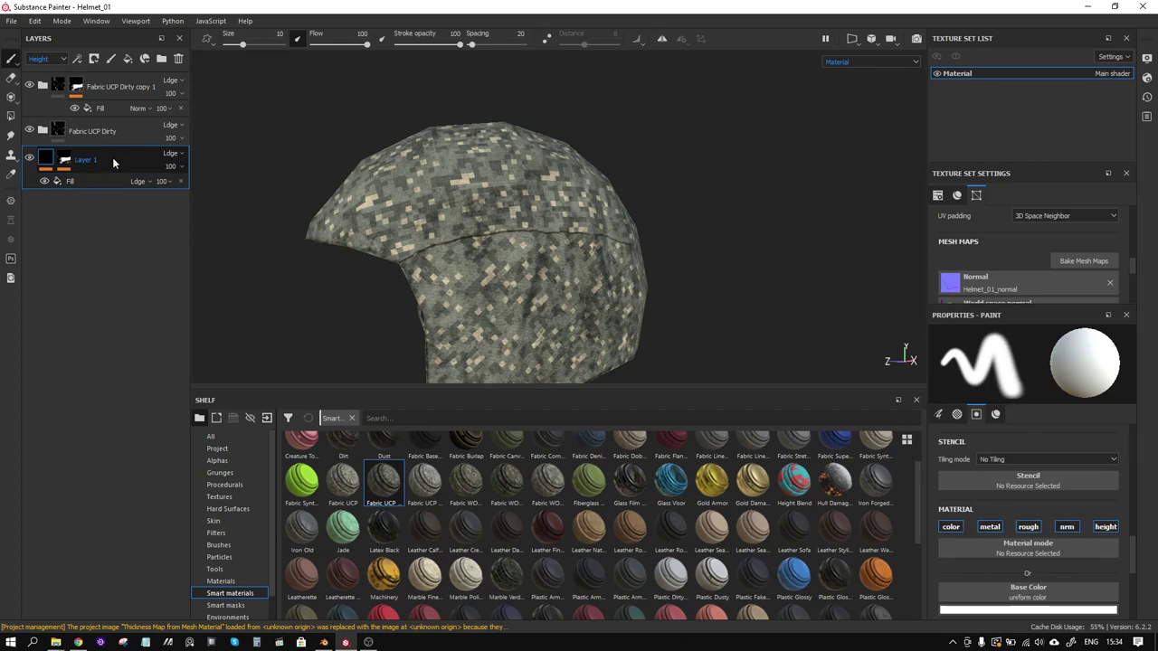
{"action": "left_click", "coordinate": [113, 59]}
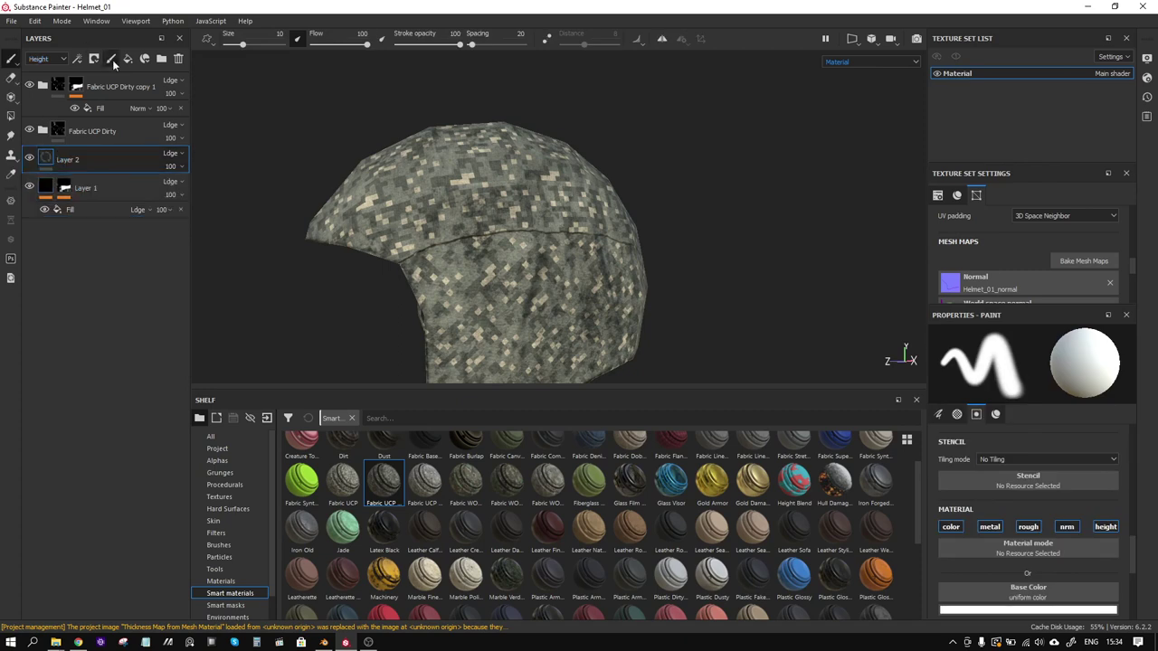
{"action": "double_click", "coordinate": [69, 162]}
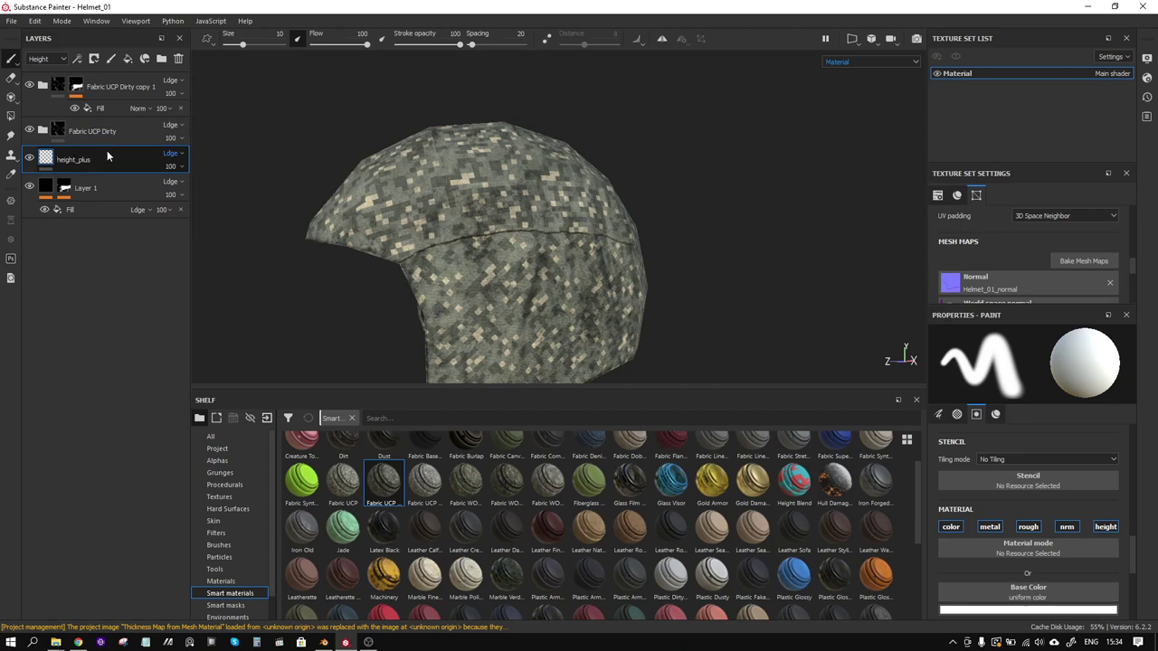
Add a fill effect to the height_plus layer with only the height channel enabled, at a height of 0.4101
{"action": "right_click", "coordinate": [69, 160]}
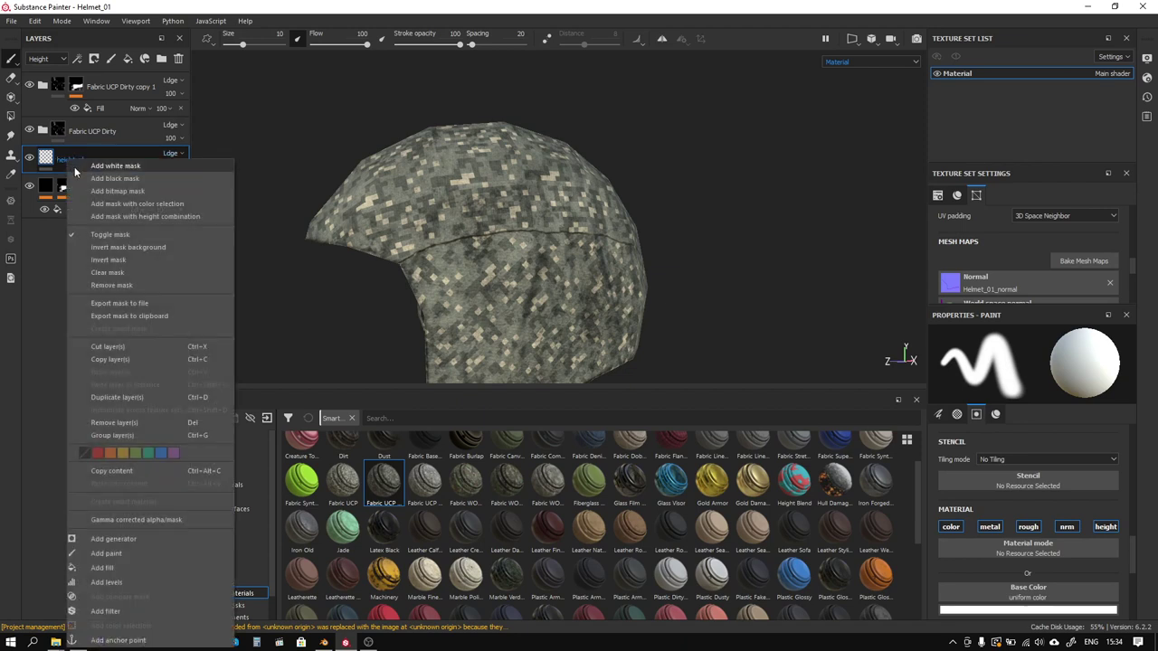
{"action": "left_click", "coordinate": [104, 566]}
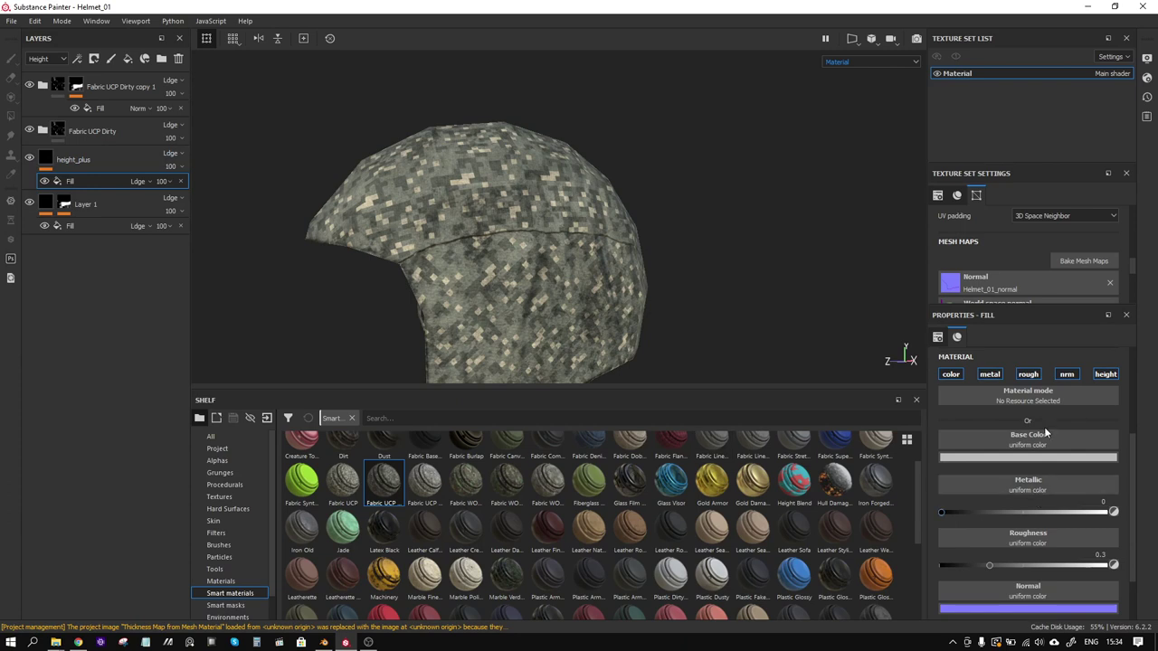
{"action": "left_click", "coordinate": [951, 374]}
{"action": "left_click", "coordinate": [989, 374]}
{"action": "left_click", "coordinate": [1027, 373]}
{"action": "left_click", "coordinate": [1066, 374]}
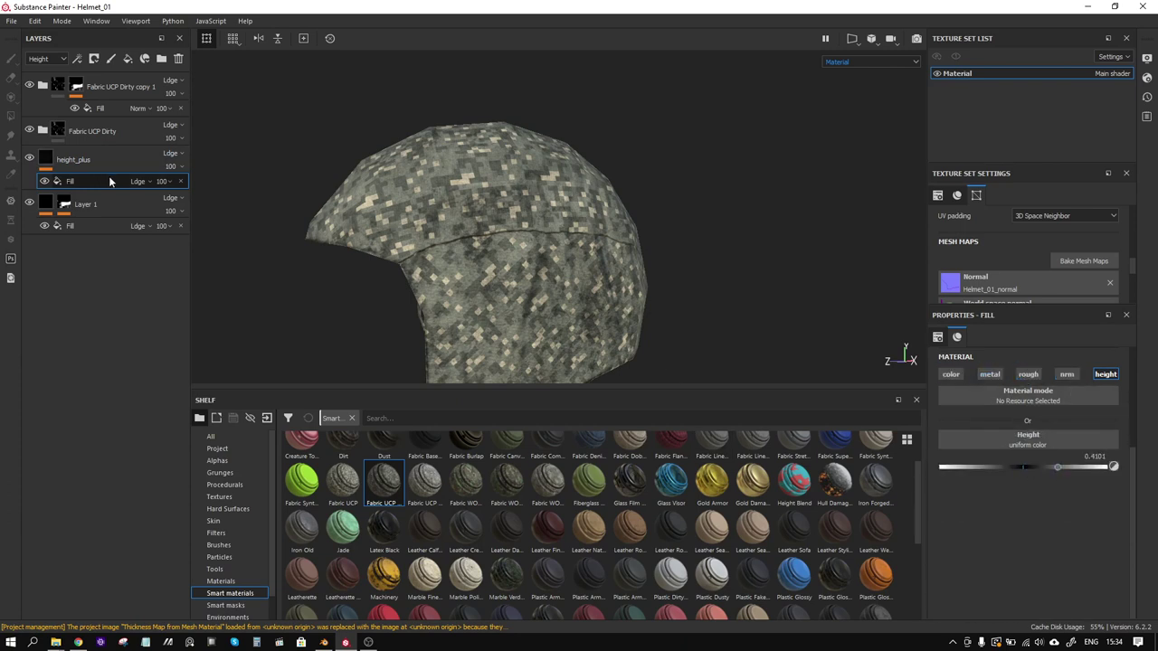
Add a black mask to the height_plus layer and add a paint effect to that mask
{"action": "right_click", "coordinate": [84, 160]}
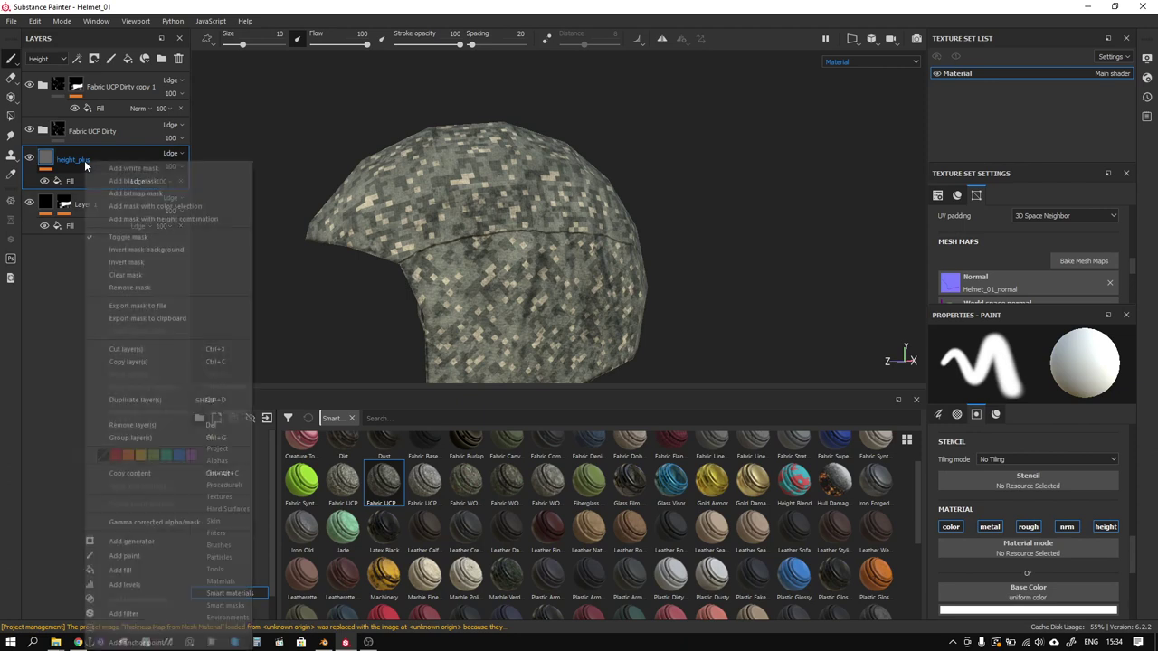
{"action": "left_click", "coordinate": [133, 181]}
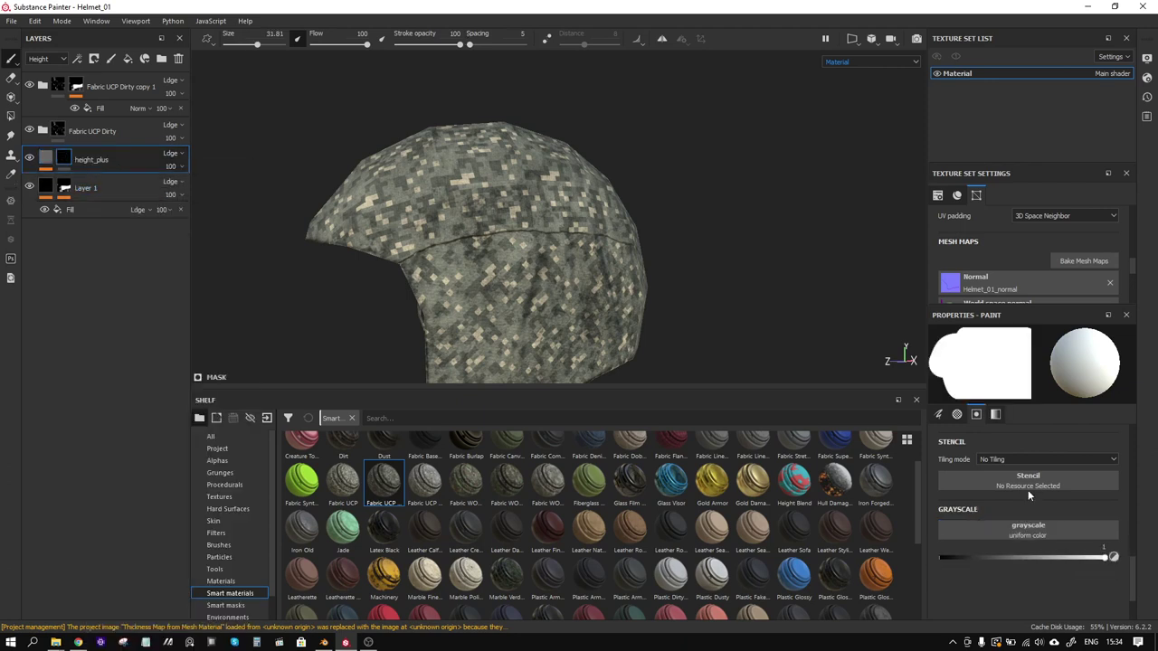
{"action": "right_click", "coordinate": [66, 158]}
{"action": "left_click", "coordinate": [117, 407]}
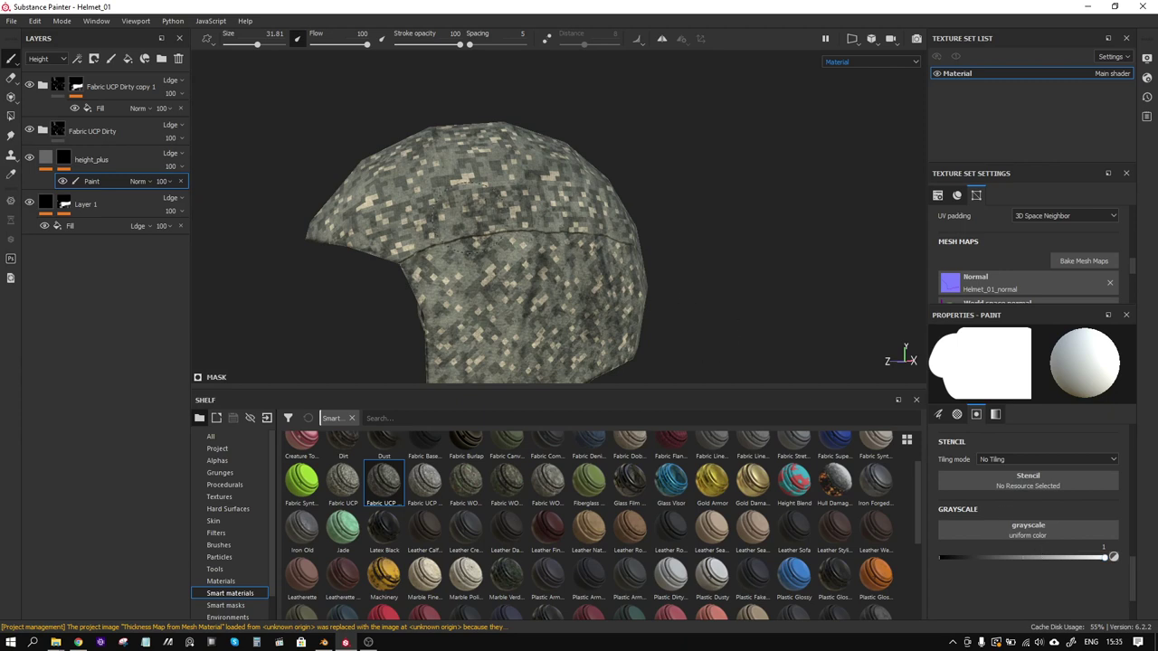
Reduce the brush size to 21.69 for painting on the height_plus mask and look through the brush's alpha settings
{"action": "right_click_drag", "start_coordinate": [480, 217], "coordinate": [452, 241], "text": "ctrl"}
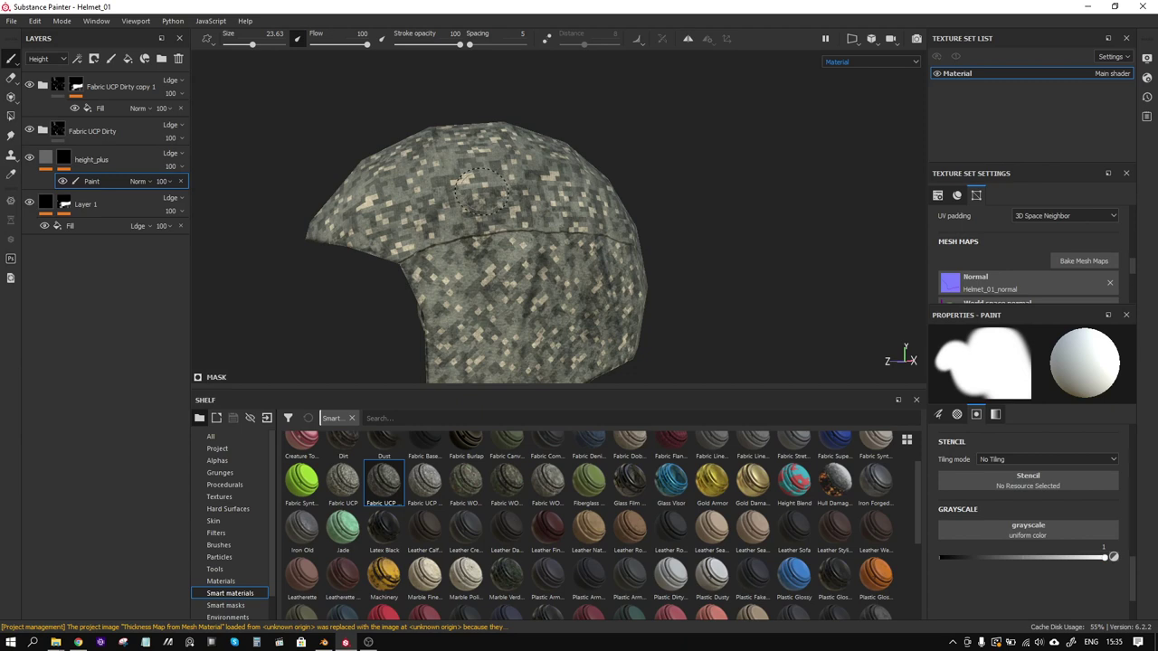
{"action": "right_click", "coordinate": [508, 226]}
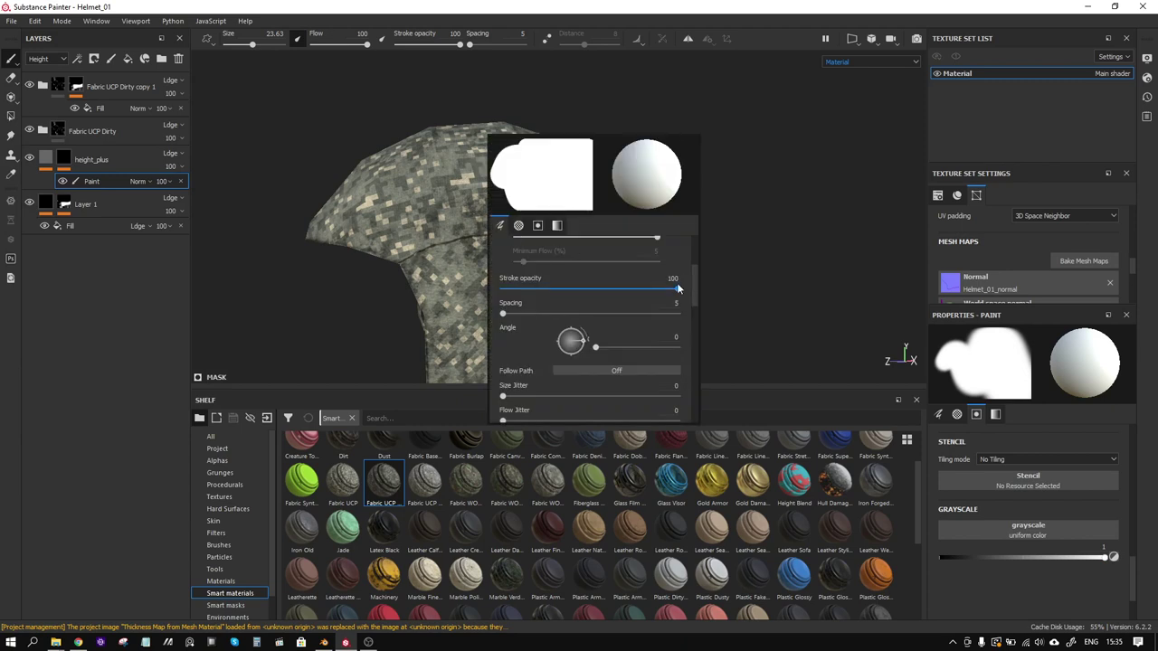
{"action": "left_click_drag", "start_coordinate": [694, 281], "coordinate": [701, 228]}
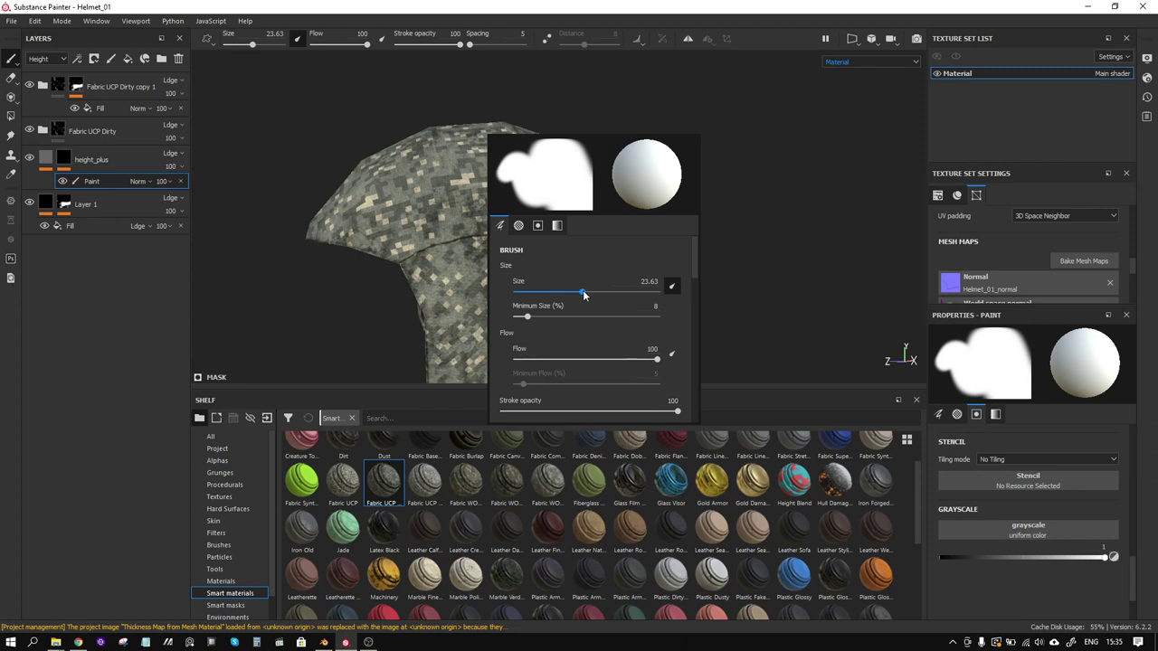
{"action": "left_click_drag", "start_coordinate": [582, 292], "coordinate": [577, 293]}
{"action": "left_click_drag", "start_coordinate": [694, 271], "coordinate": [693, 348]}
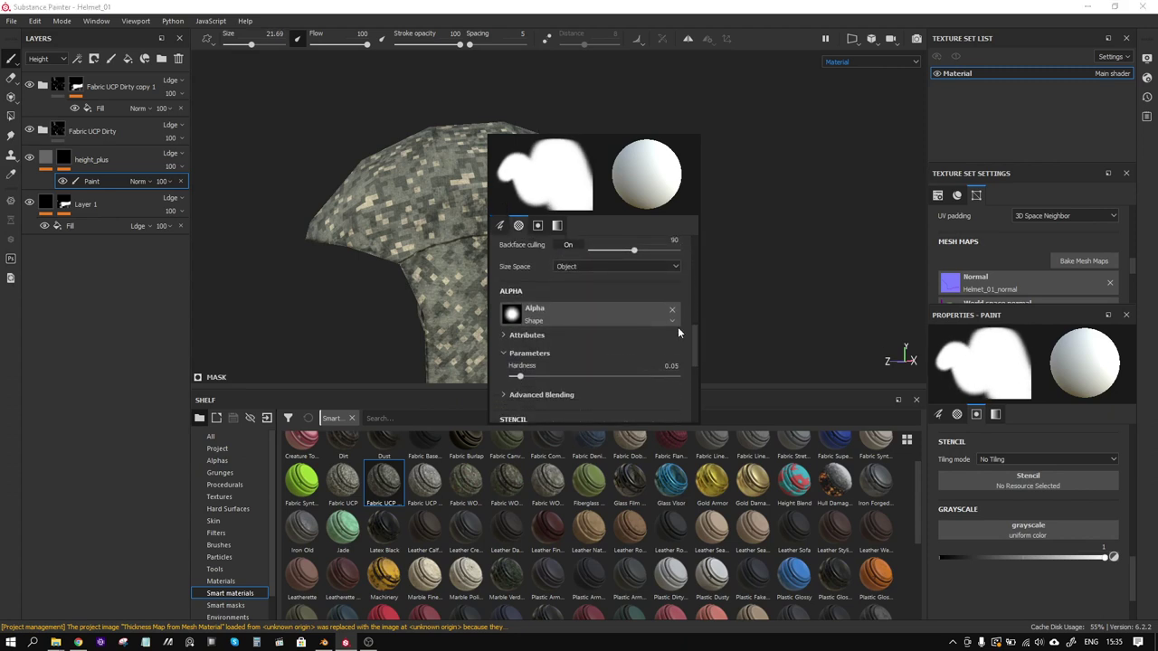
Preview only the height_plus mask on the helmet and return to the full material display
{"action": "left_click", "coordinate": [869, 62]}
{"action": "left_click", "coordinate": [842, 134]}
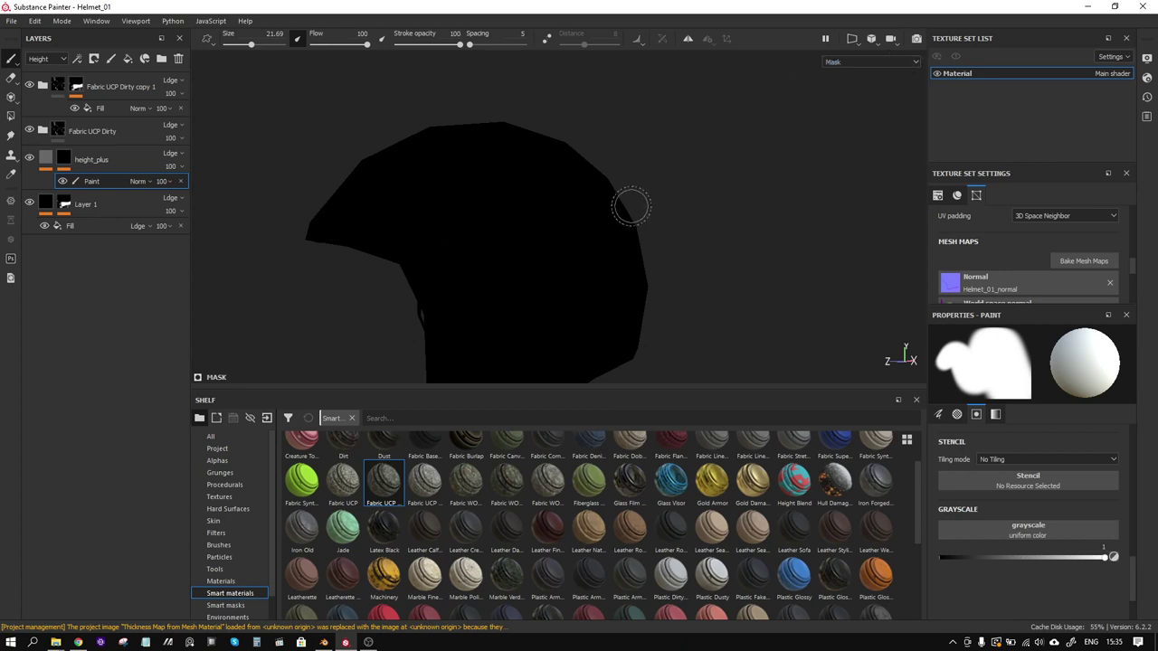
{"action": "key", "text": "m"}
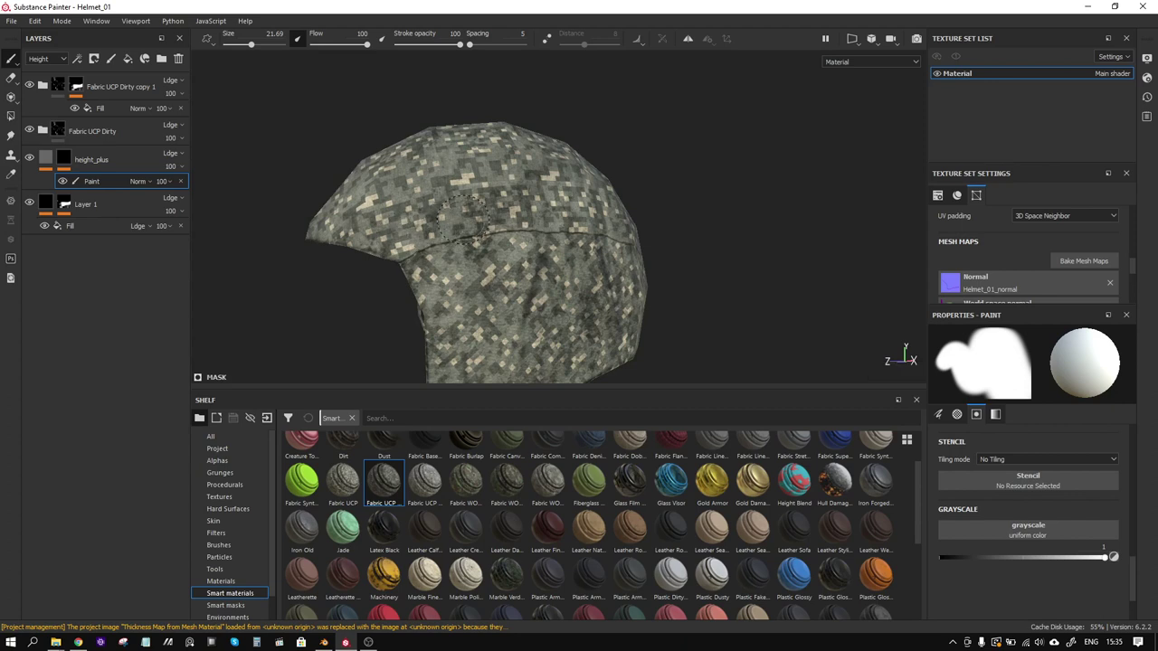
Set the mask brush to size 7.99 with an alpha hardness of 0 and show its advanced blending options
{"action": "key", "text": "p"}
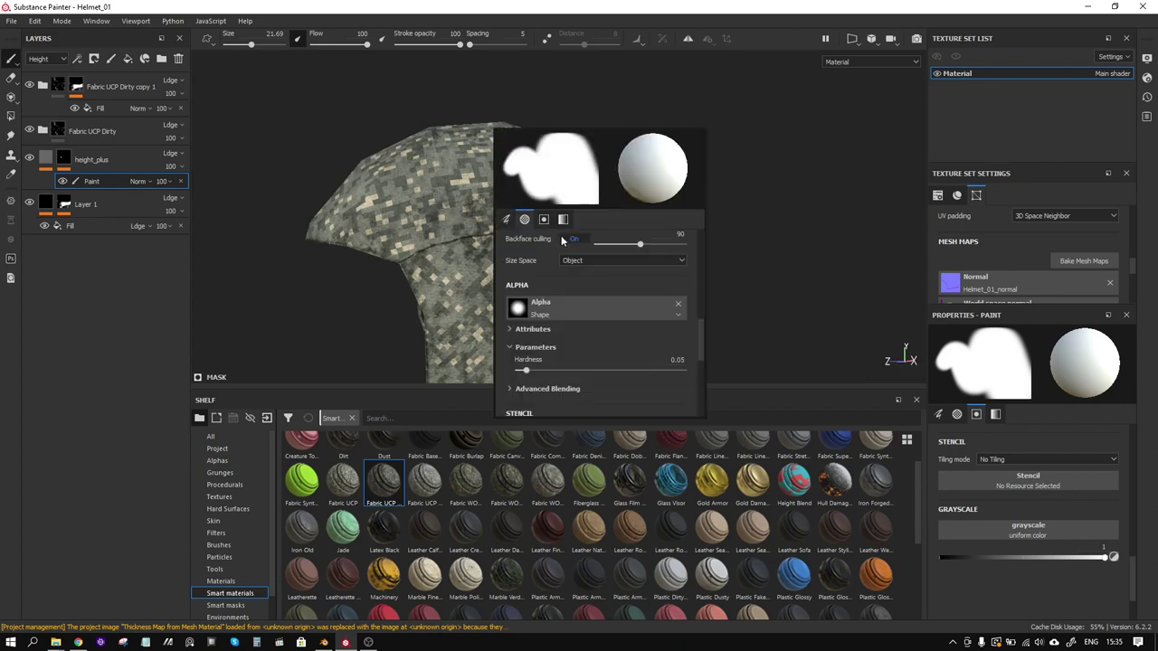
{"action": "scroll", "coordinate": [674, 301], "scroll_direction": "down", "scroll_amount": 4}
{"action": "scroll", "coordinate": [674, 302], "scroll_direction": "up", "scroll_amount": 4}
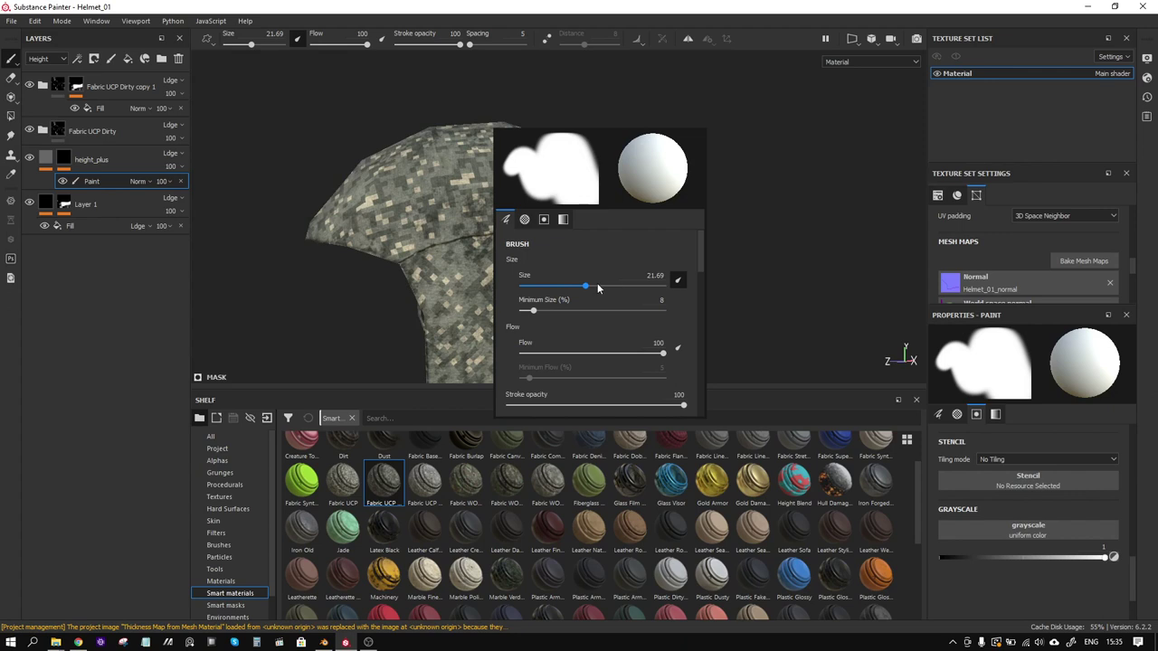
{"action": "left_click_drag", "start_coordinate": [598, 288], "coordinate": [556, 286]}
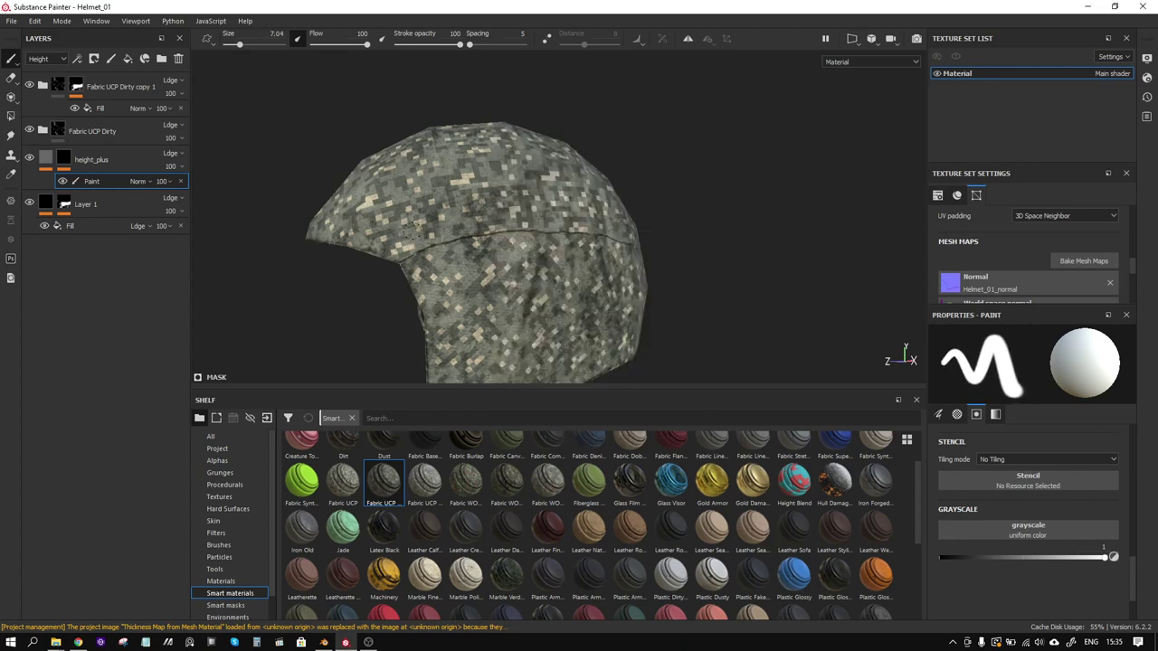
{"action": "key", "text": "]"}
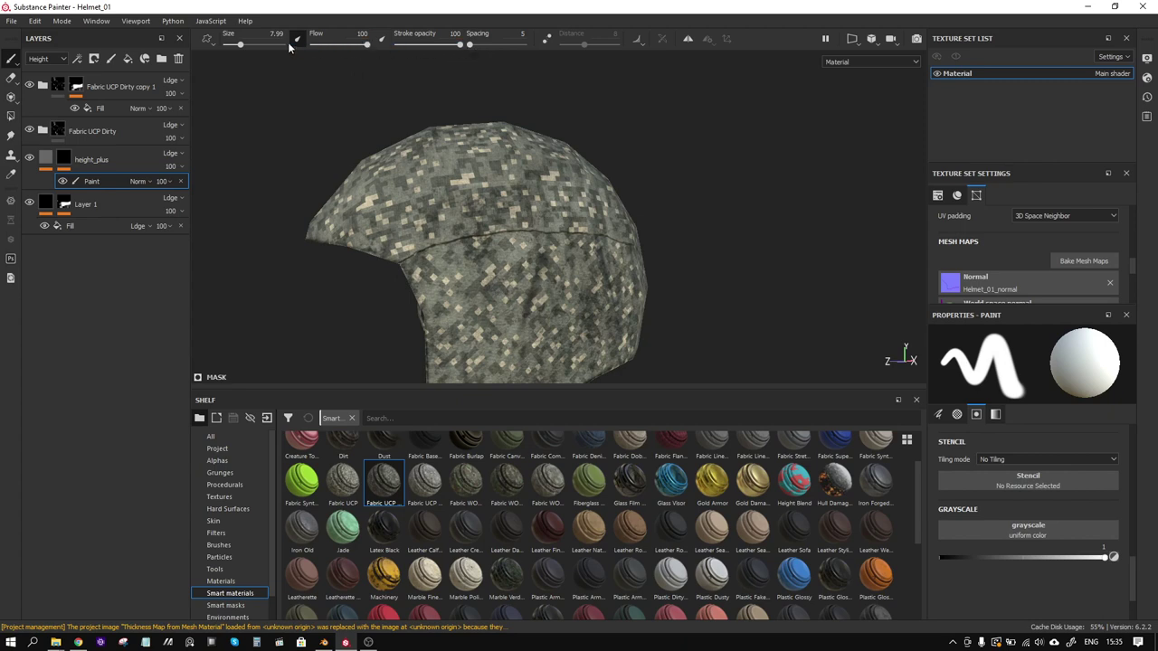
{"action": "scroll", "coordinate": [1053, 502], "scroll_direction": "up", "scroll_amount": 3}
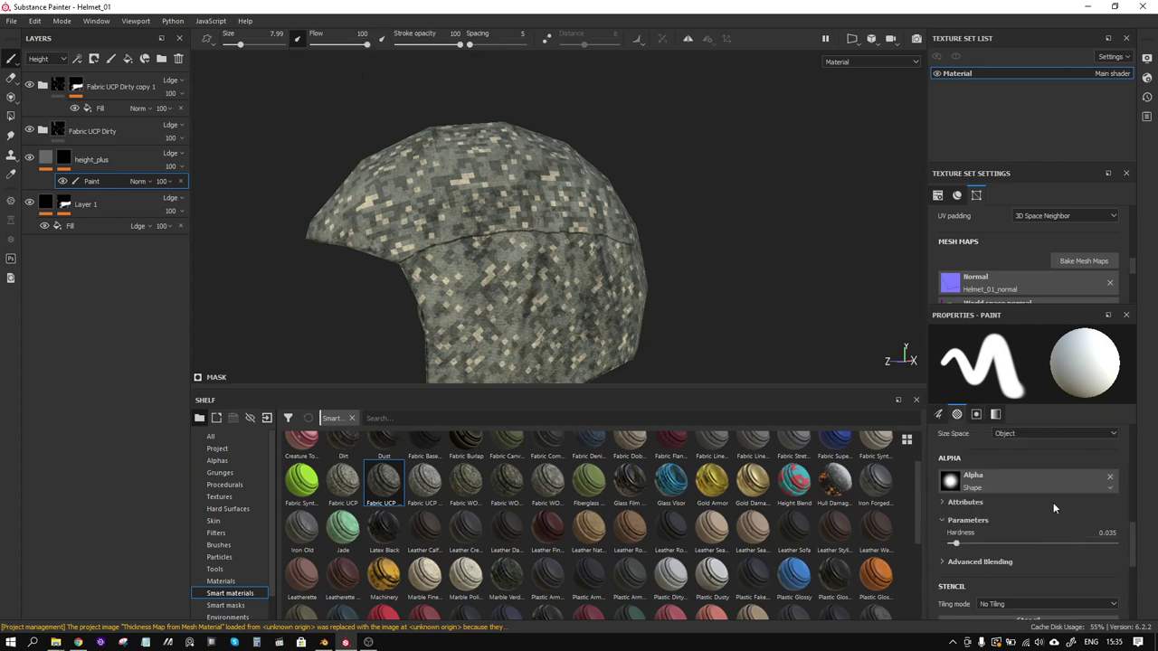
{"action": "left_click_drag", "start_coordinate": [956, 547], "coordinate": [930, 547]}
{"action": "left_click", "coordinate": [998, 563]}
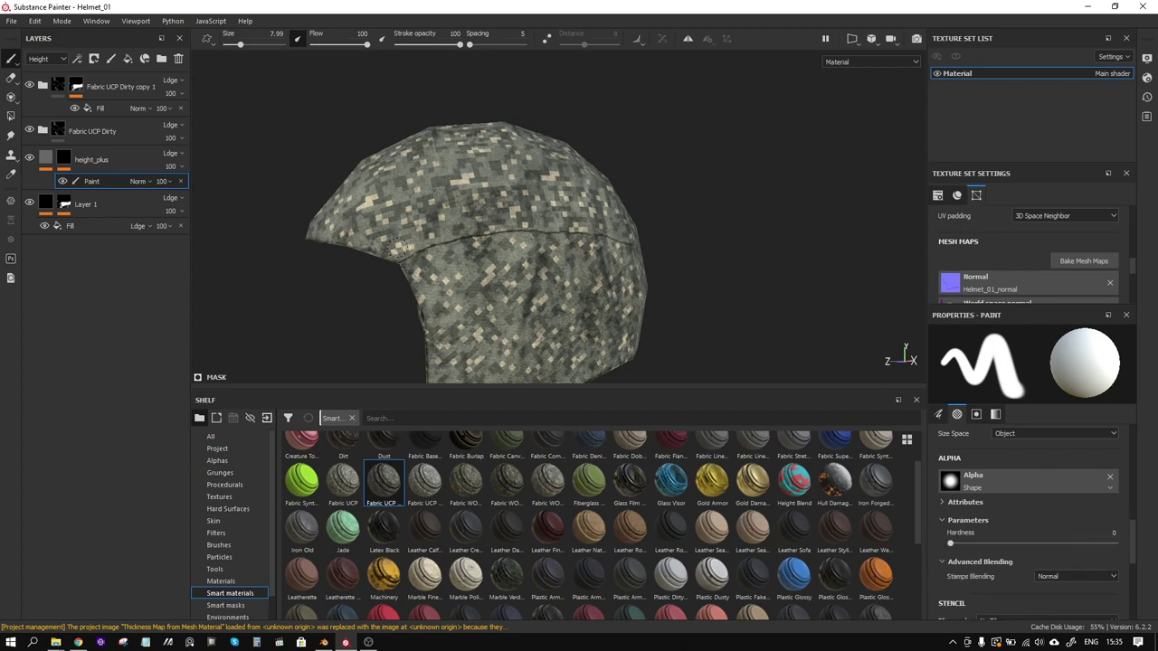
Paint a trial stroke on the height_plus mask along the helmet's seam and reduce the brush size to 4.61
{"action": "left_click_drag", "start_coordinate": [394, 247], "coordinate": [565, 215]}
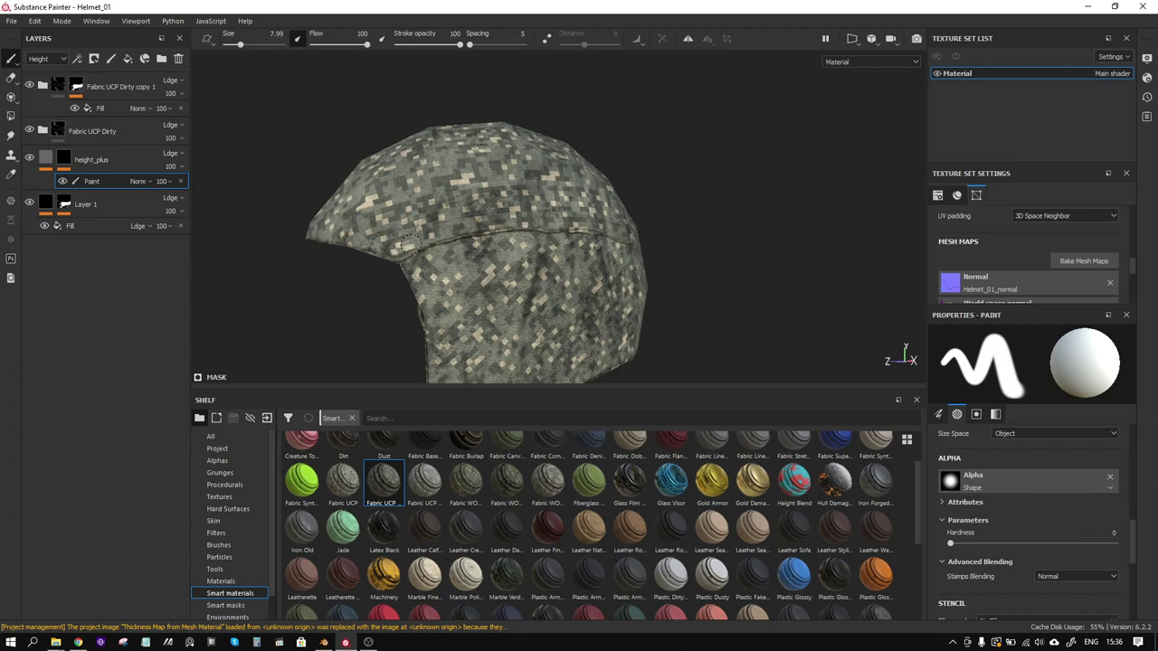
{"action": "key", "text": "bracketleft"}
{"action": "key", "text": "bracketleft"}
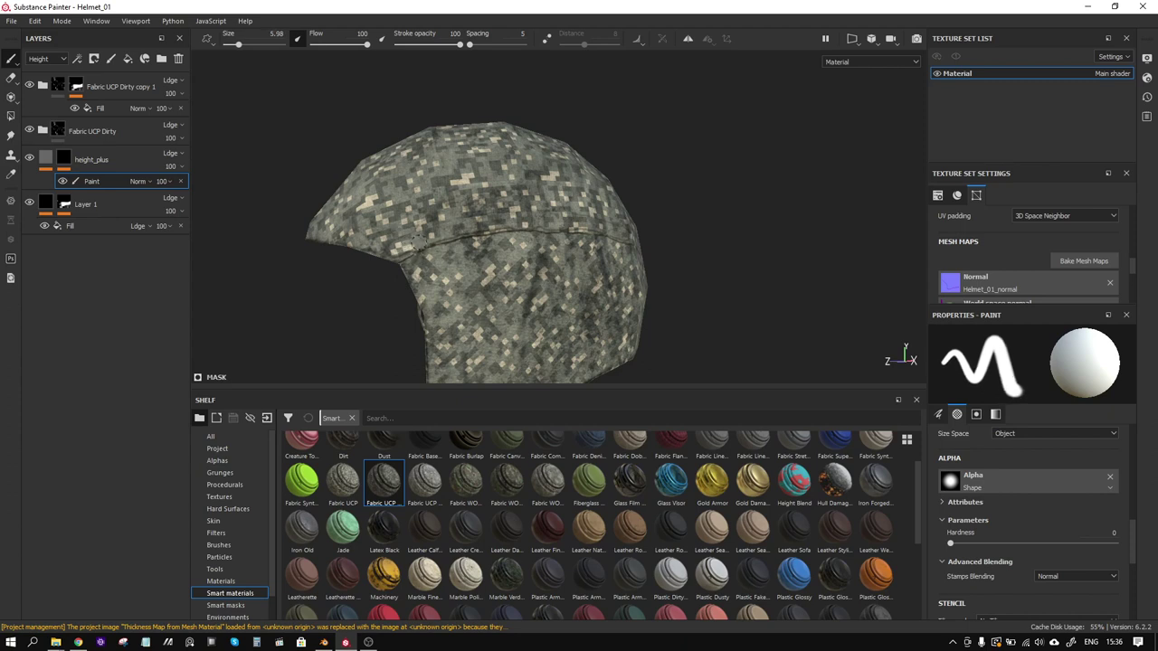
{"action": "key", "text": "bracketleft"}
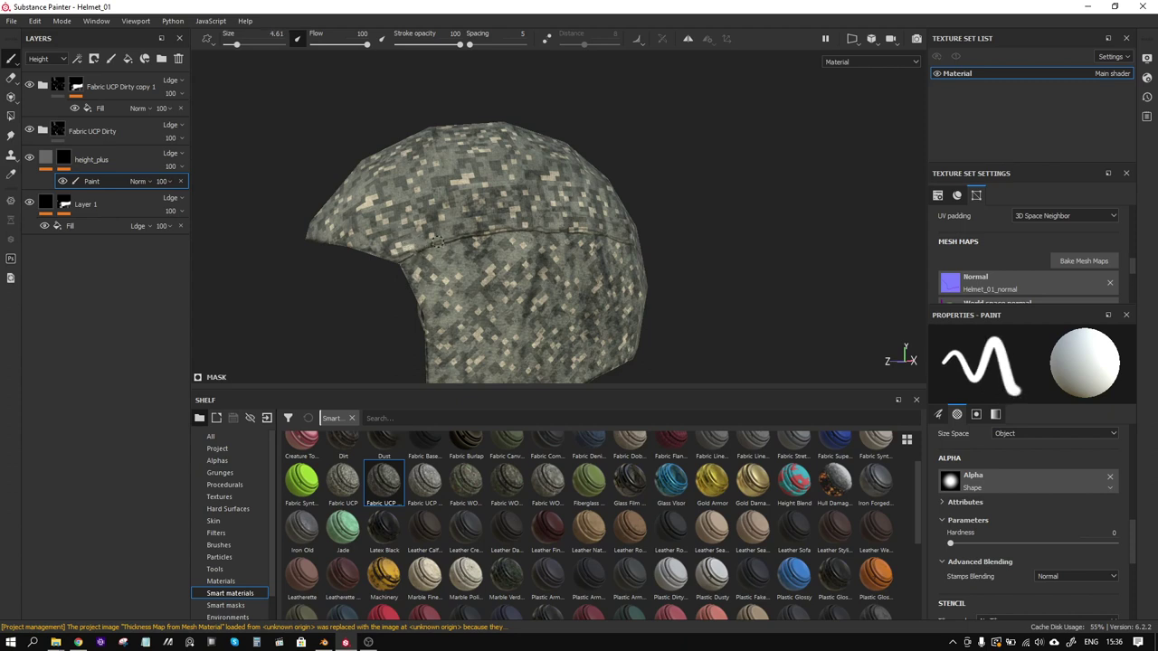
Display only the mask on the helmet and undo the stroke along the seam
{"action": "left_click", "coordinate": [861, 62]}
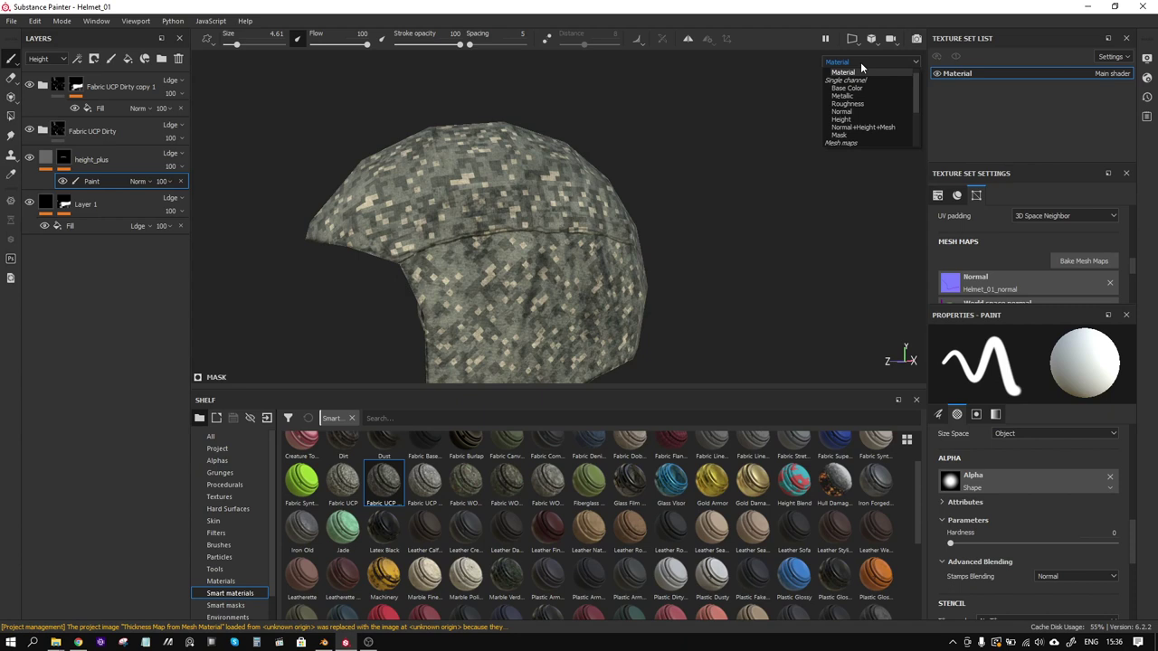
{"action": "left_click", "coordinate": [846, 135]}
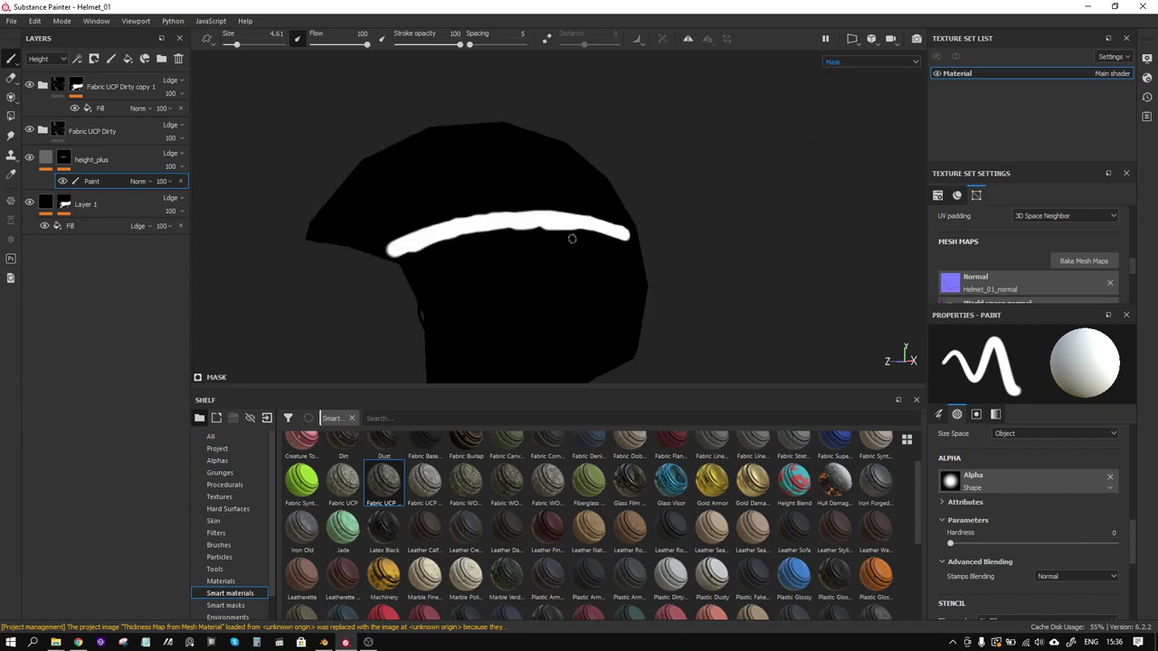
{"action": "key", "text": "ctrl+z"}
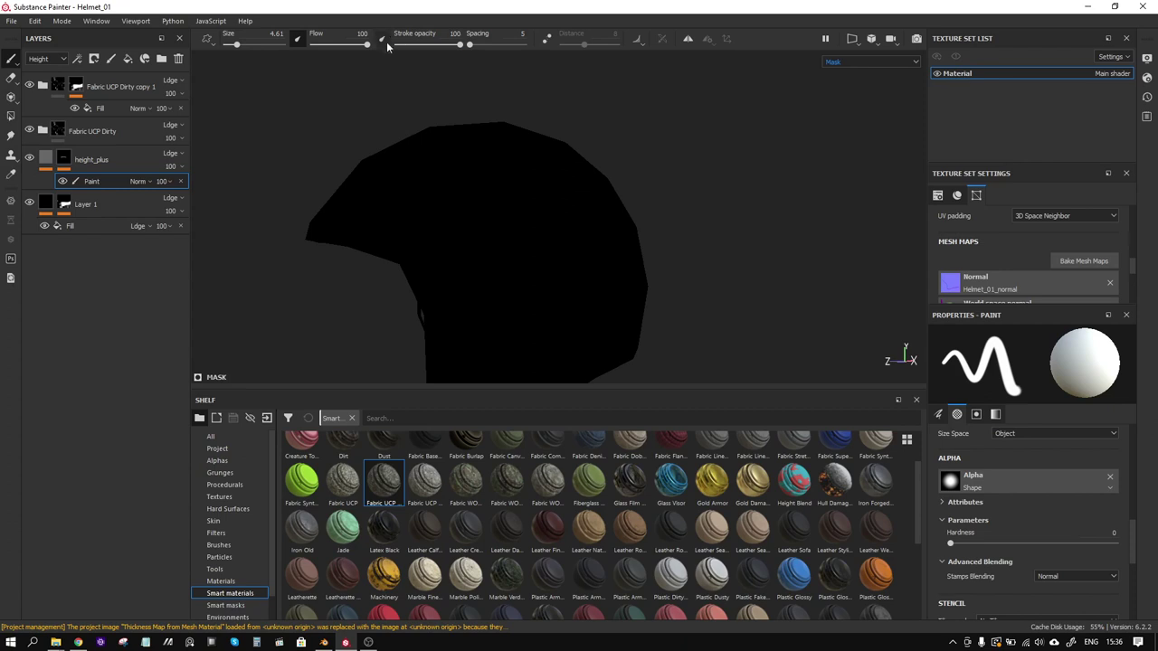
Set the brush flow to 12, trying short mask strokes and undoing them, and return to the material display
{"action": "left_click_drag", "start_coordinate": [367, 43], "coordinate": [317, 44]}
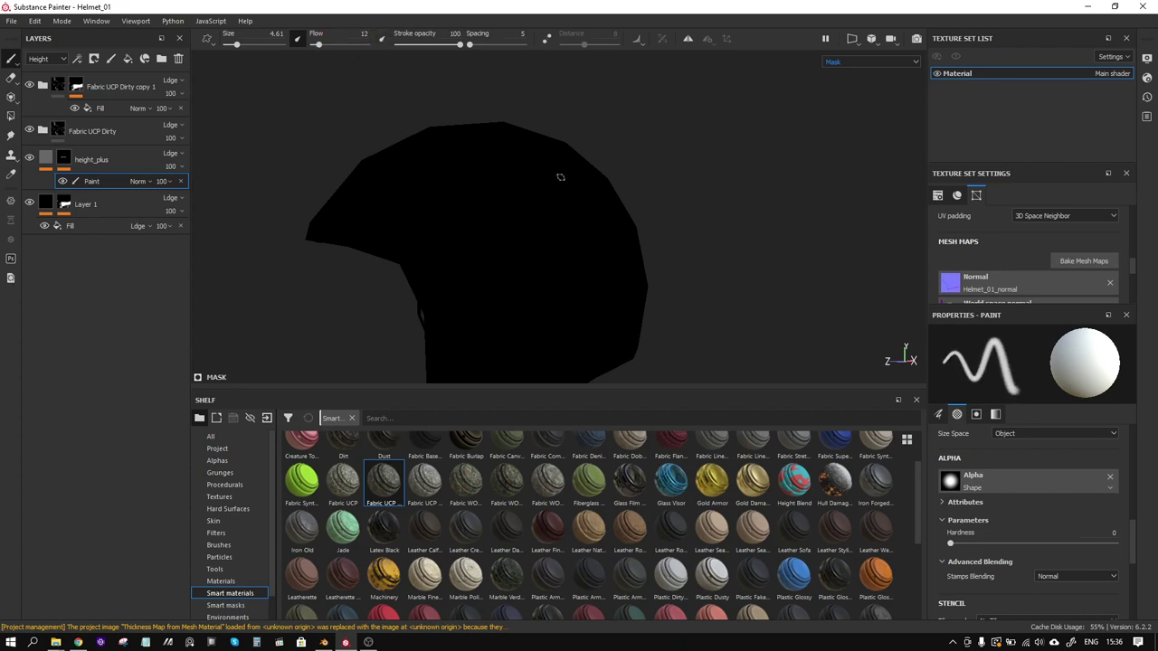
{"action": "left_click_drag", "start_coordinate": [422, 240], "coordinate": [460, 227]}
{"action": "key", "text": "ctrl+z"}
{"action": "left_click_drag", "start_coordinate": [316, 43], "coordinate": [312, 43]}
{"action": "left_click_drag", "start_coordinate": [409, 251], "coordinate": [458, 222]}
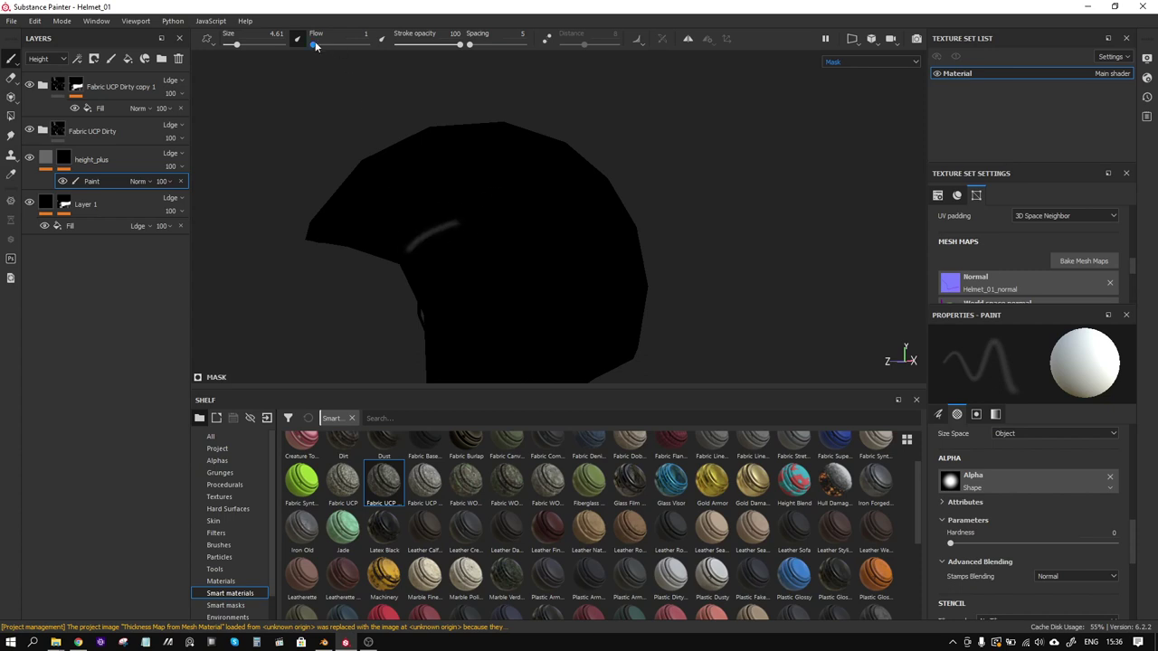
{"action": "left_click_drag", "start_coordinate": [315, 44], "coordinate": [318, 43]}
{"action": "key", "text": "ctrl+z"}
{"action": "left_click", "coordinate": [858, 60]}
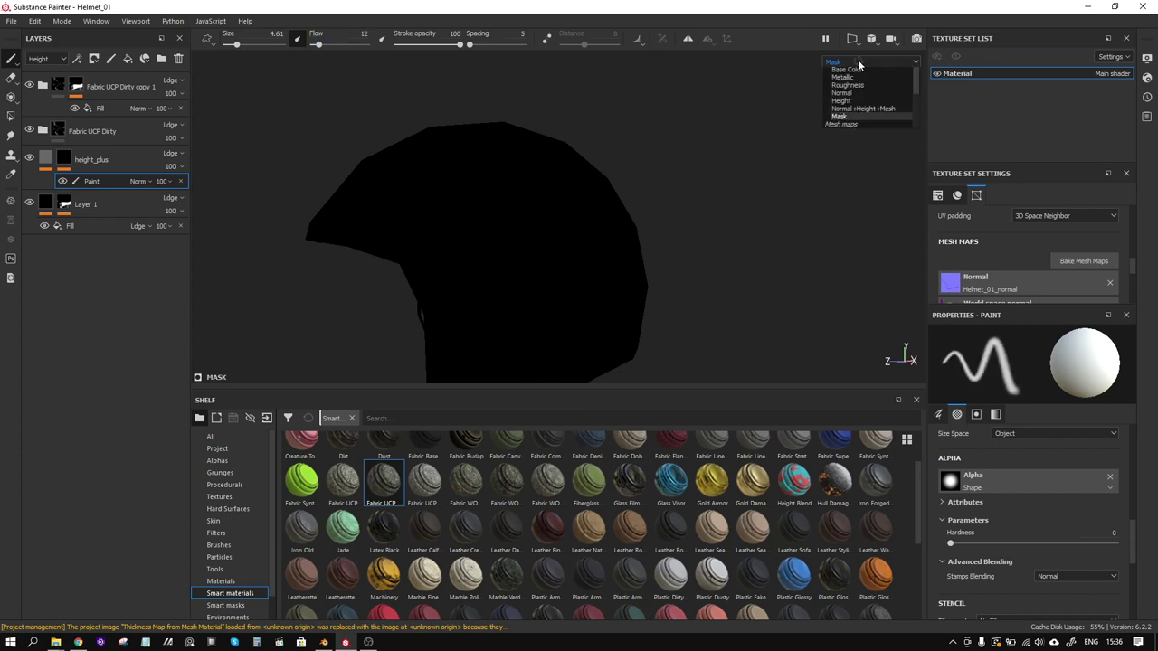
{"action": "key", "text": "m"}
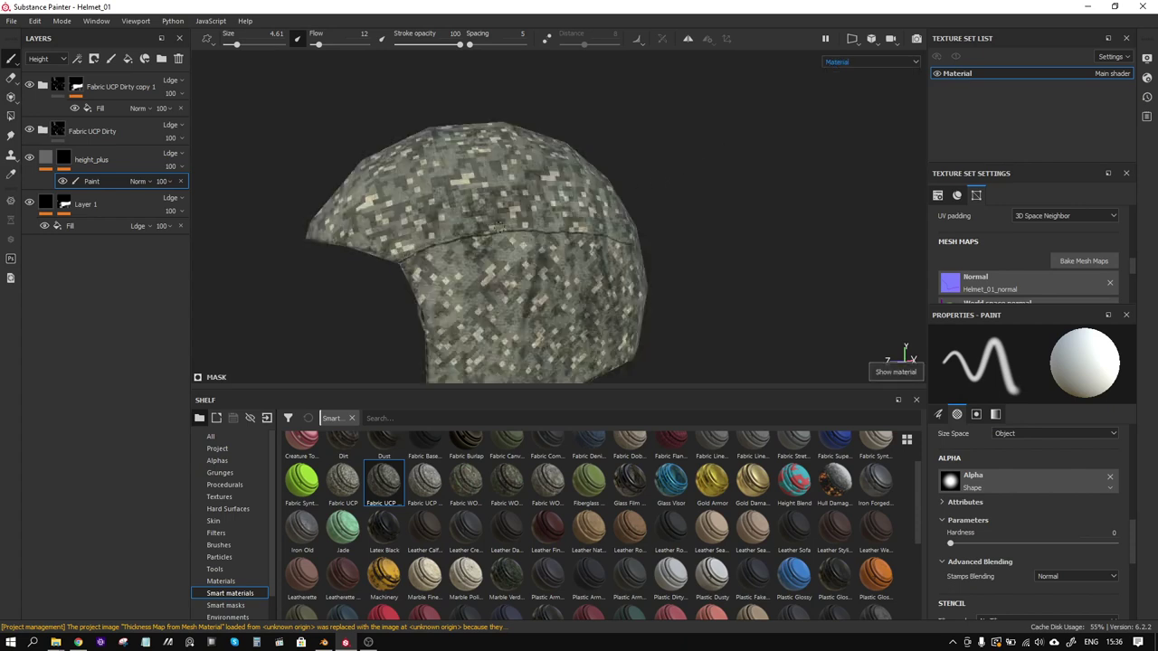
Raise the height value of the height_plus layer's fill effect to 1
{"action": "scroll", "coordinate": [418, 224], "scroll_direction": "up", "scroll_amount": 5}
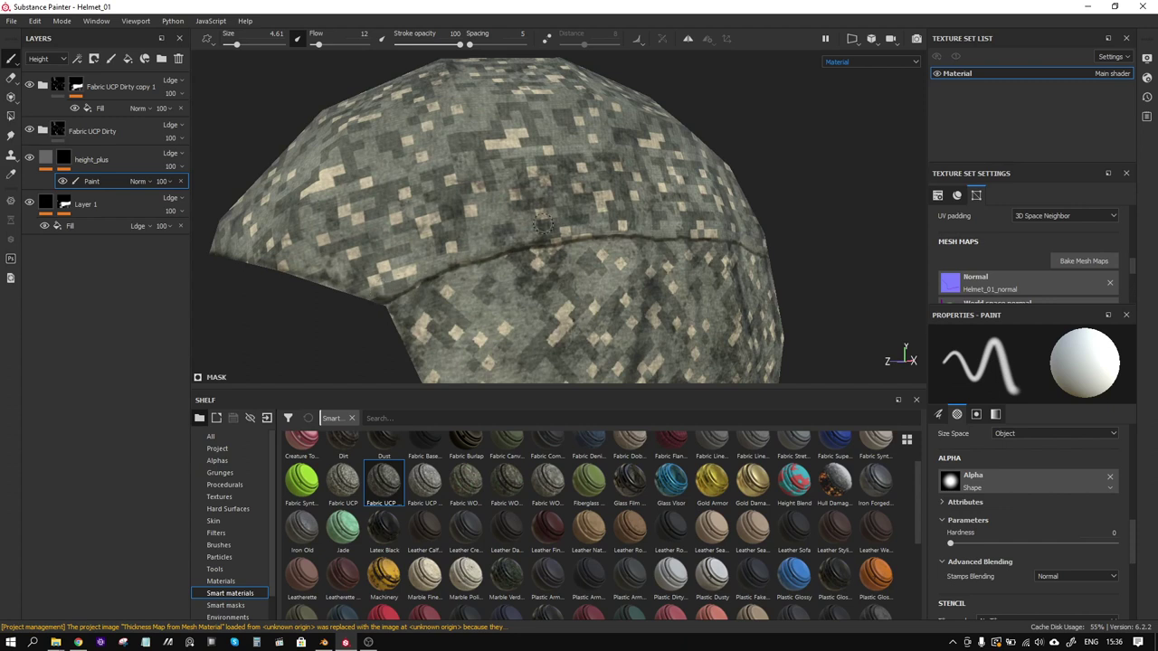
{"action": "left_click_drag", "start_coordinate": [540, 220], "coordinate": [480, 256], "text": "alt"}
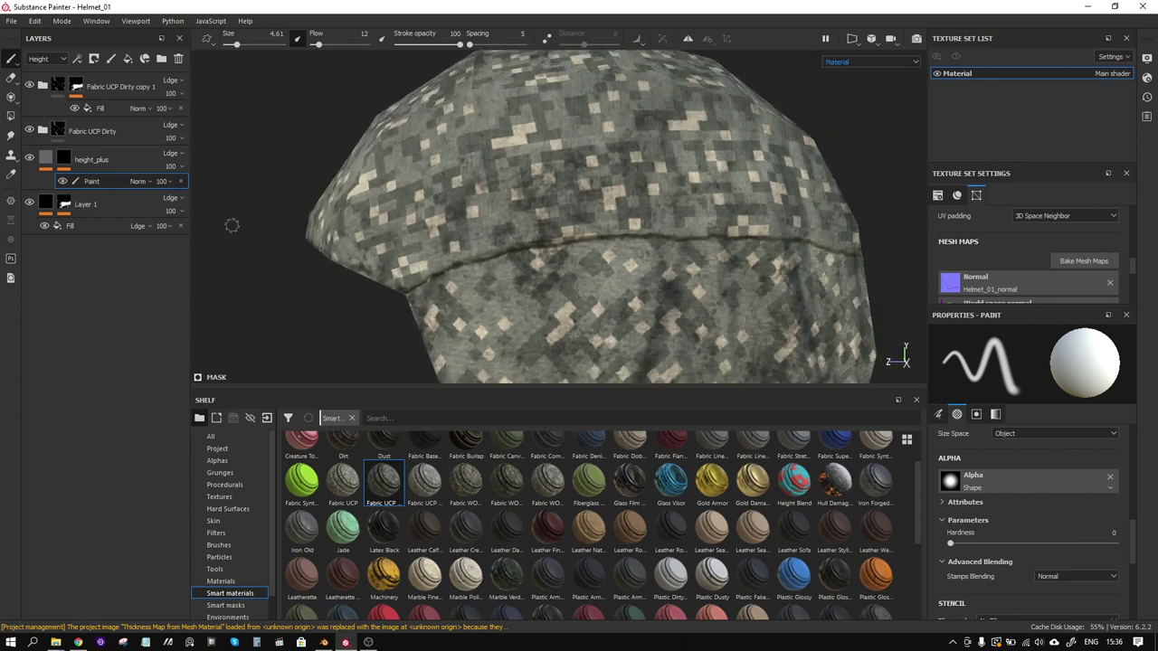
{"action": "left_click", "coordinate": [48, 159]}
{"action": "left_click", "coordinate": [83, 182]}
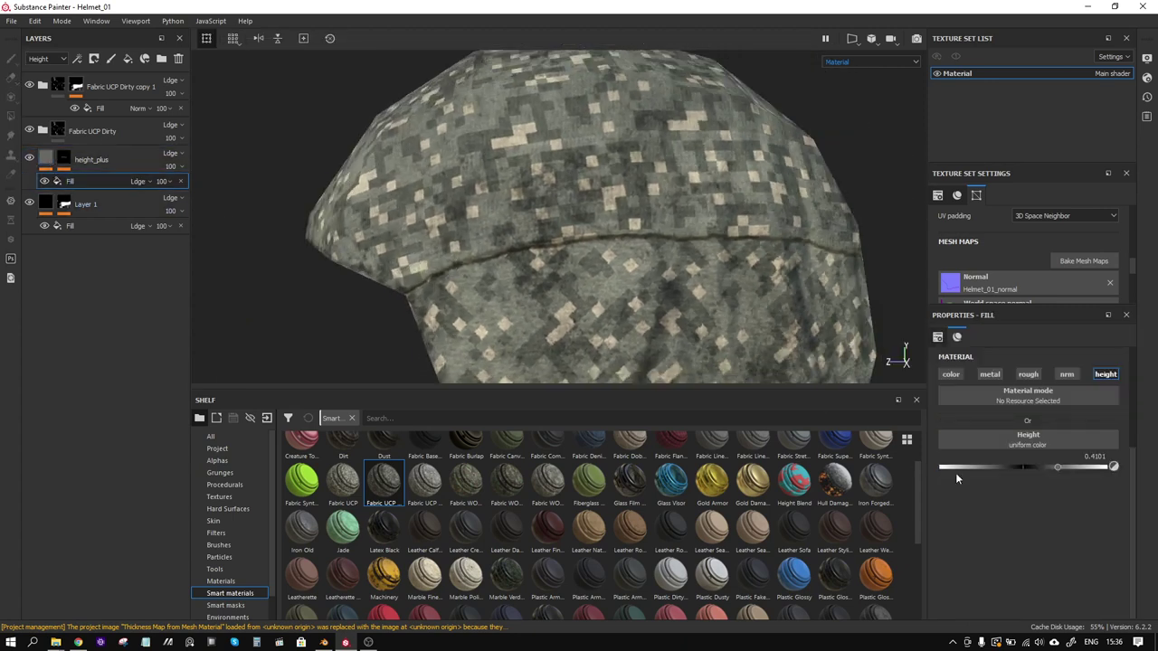
{"action": "left_click_drag", "start_coordinate": [1057, 465], "coordinate": [1131, 467]}
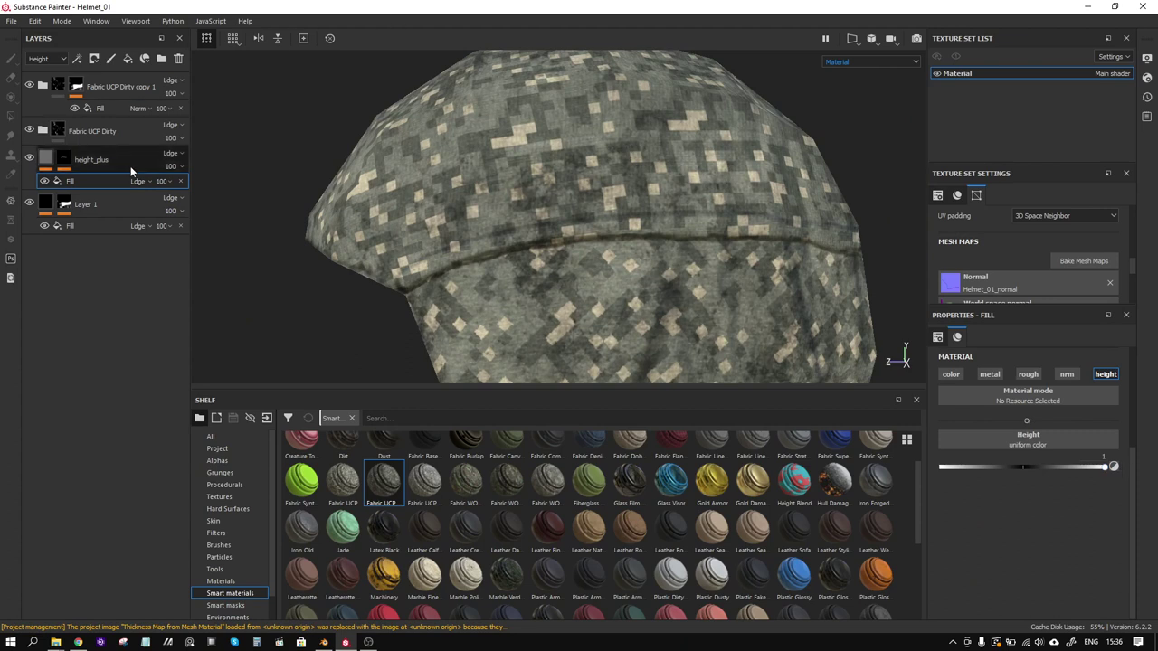
Add a Blur filter above the paint effect in the height_plus mask with a blur intensity of 1.59
{"action": "left_click", "coordinate": [63, 160]}
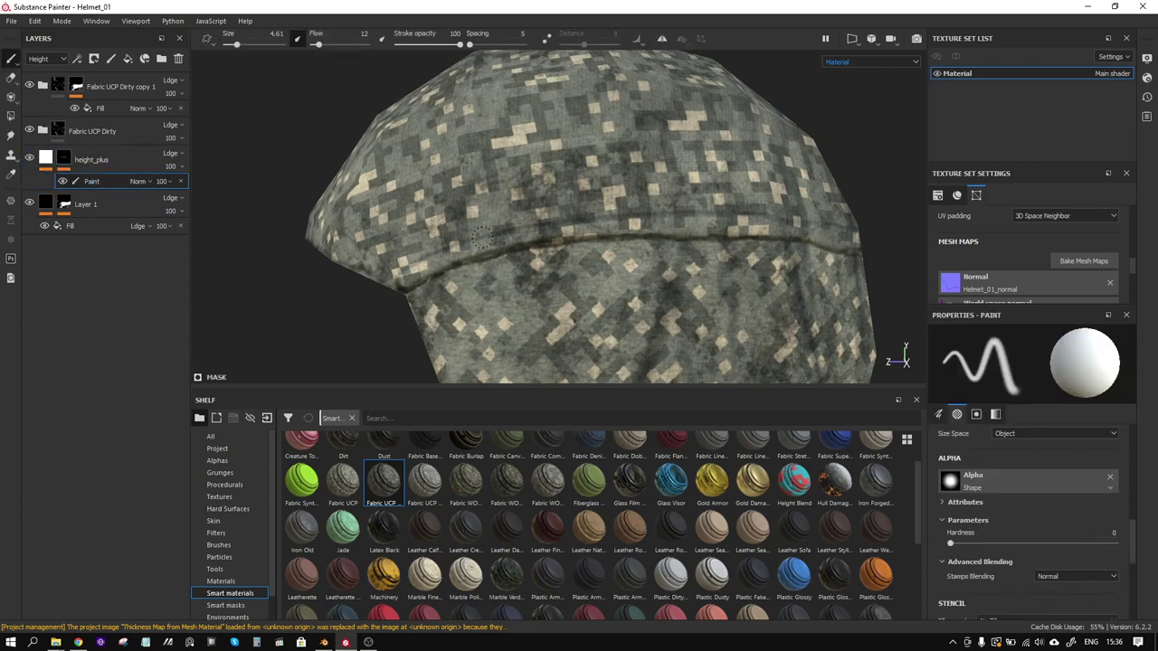
{"action": "left_click_drag", "start_coordinate": [511, 222], "coordinate": [484, 234], "text": "alt"}
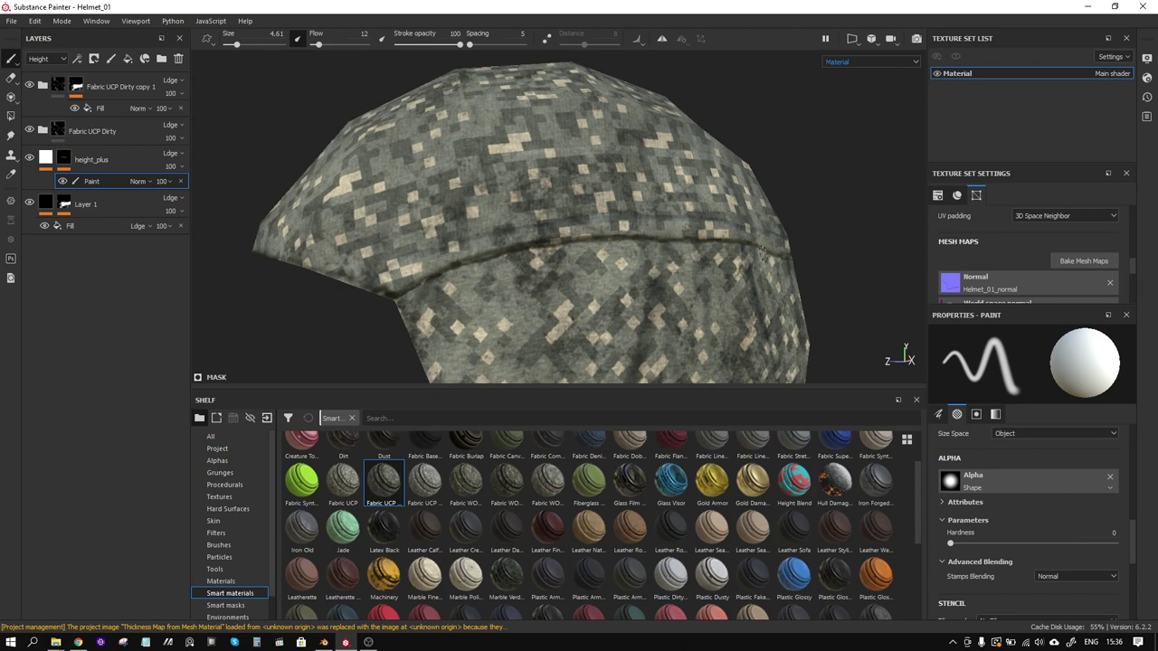
{"action": "right_click", "coordinate": [93, 184]}
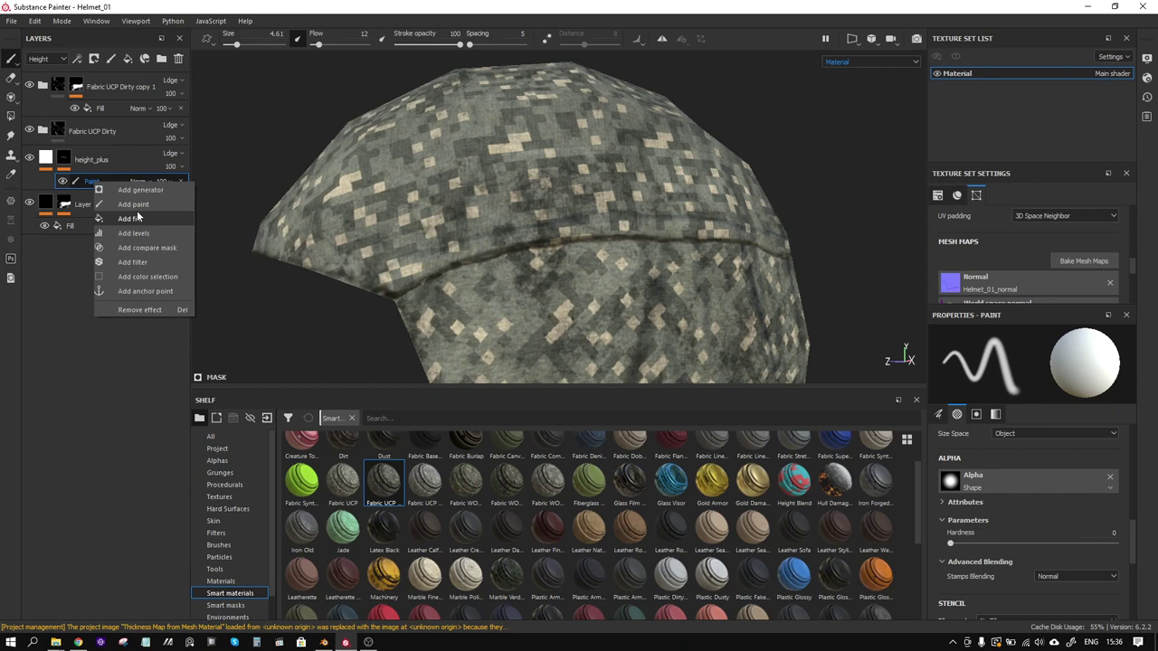
{"action": "left_click", "coordinate": [140, 262]}
{"action": "left_click", "coordinate": [1001, 360]}
{"action": "type", "text": "wa"}
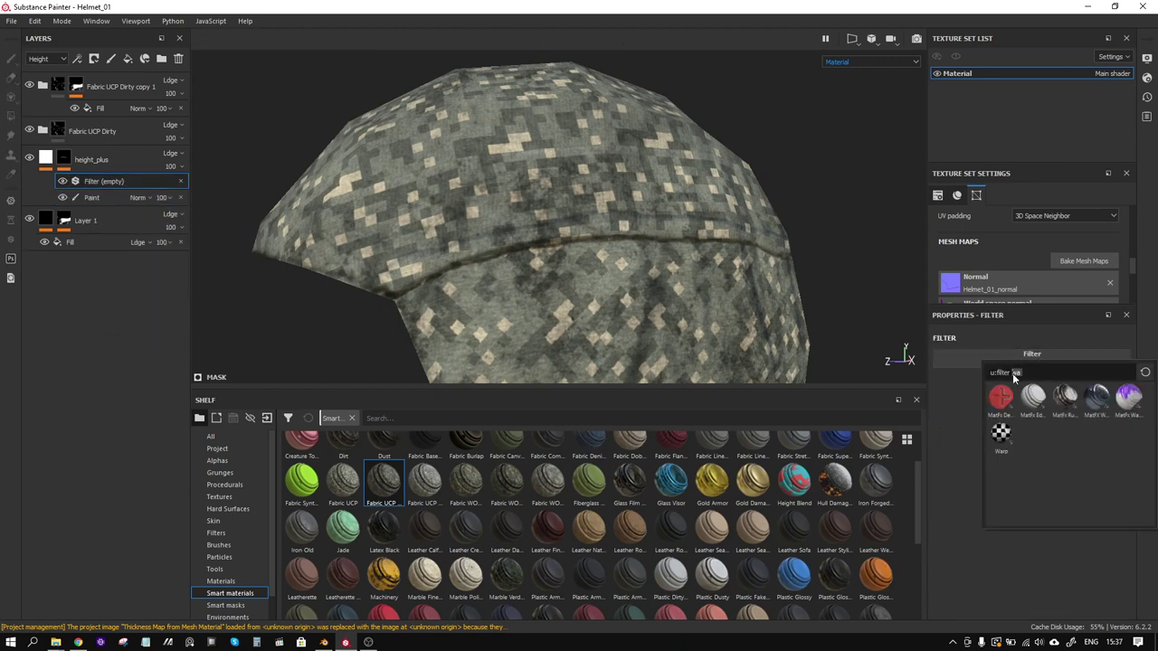
{"action": "type", "text": "blur"}
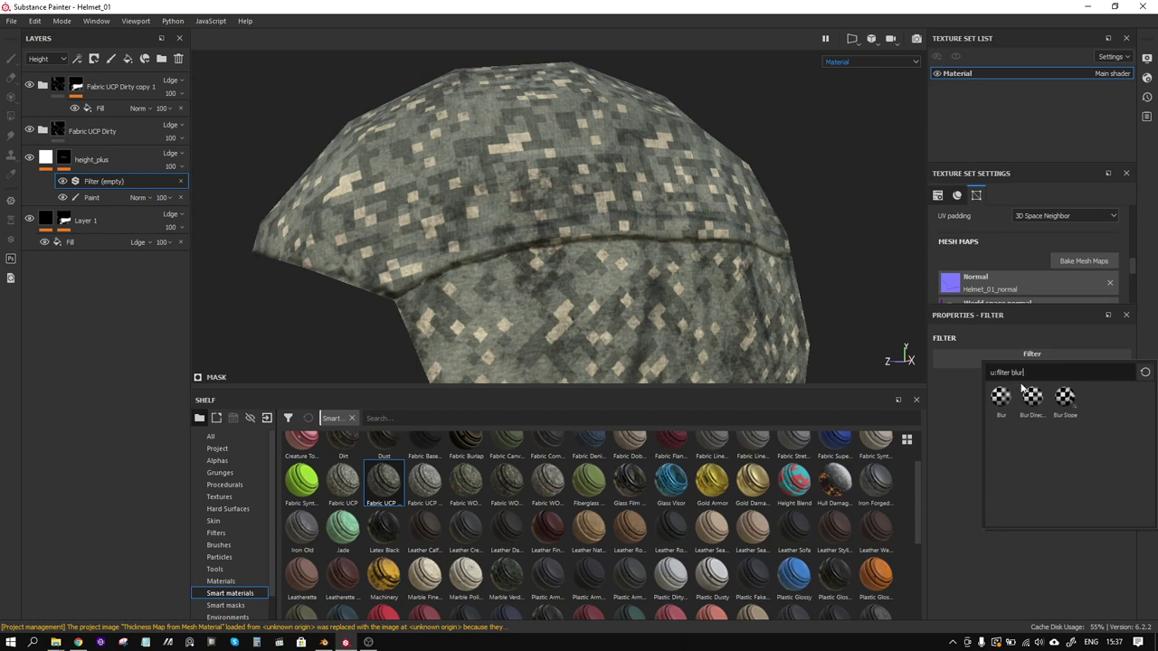
{"action": "left_click", "coordinate": [999, 400]}
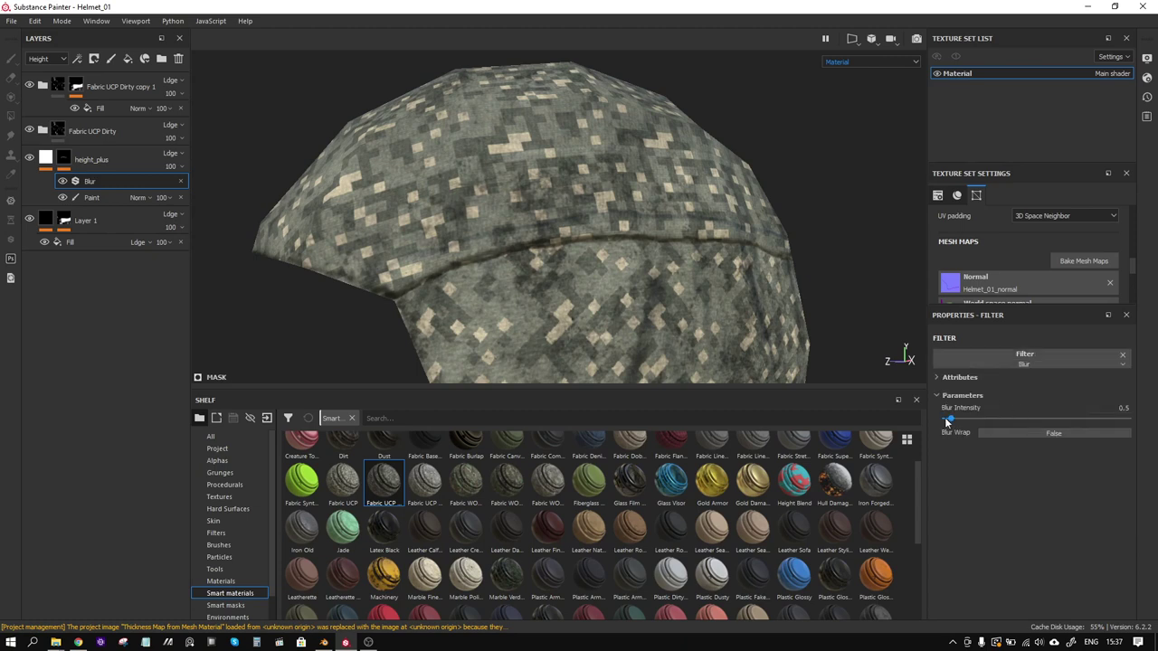
{"action": "left_click_drag", "start_coordinate": [952, 421], "coordinate": [964, 421]}
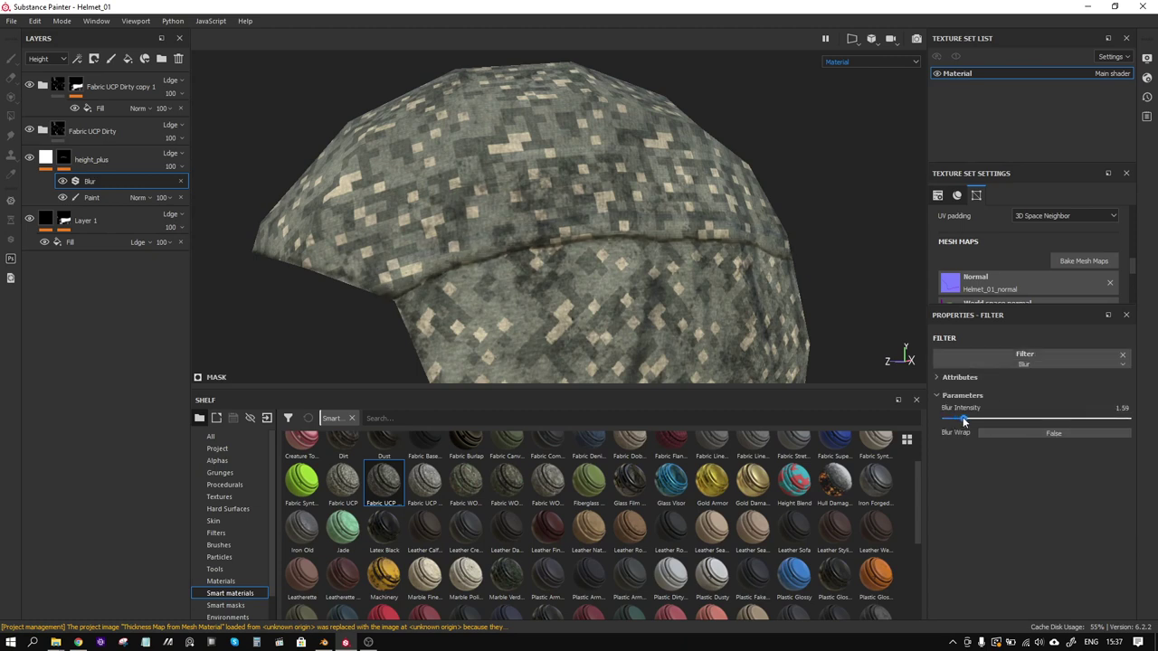
Add a fill effect above the Blur in the height_plus mask, using the Layer 1 mask anchor point and the Subtract blend mode
{"action": "right_click", "coordinate": [81, 182]}
{"action": "left_click", "coordinate": [139, 218]}
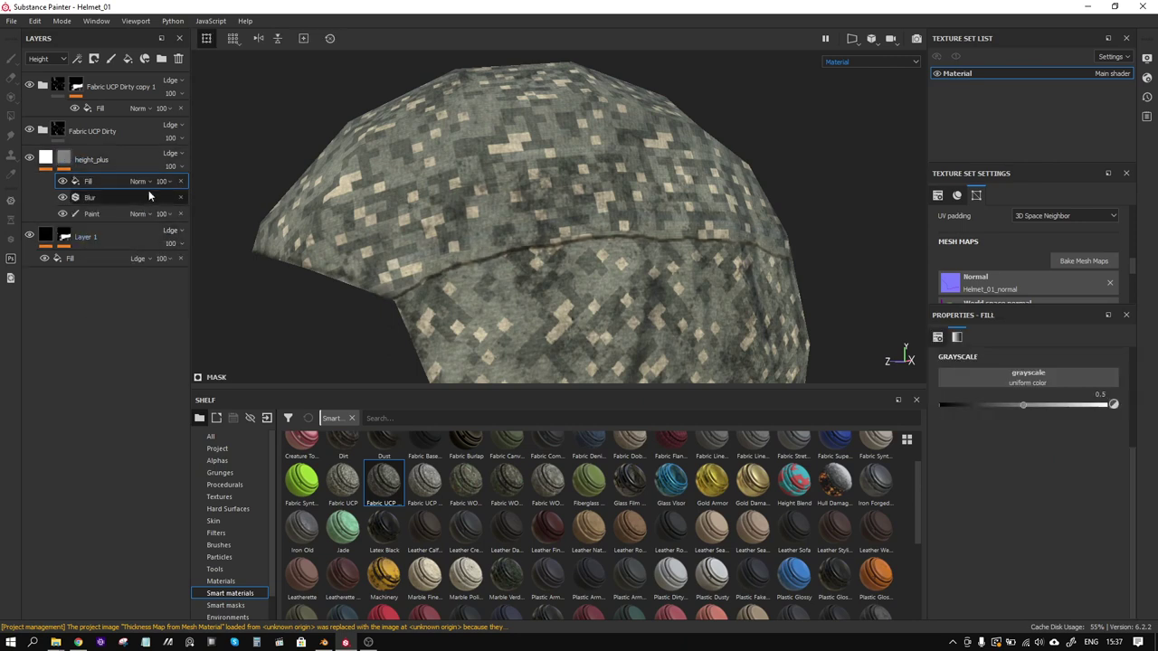
{"action": "left_click", "coordinate": [1011, 372]}
{"action": "left_click", "coordinate": [995, 392]}
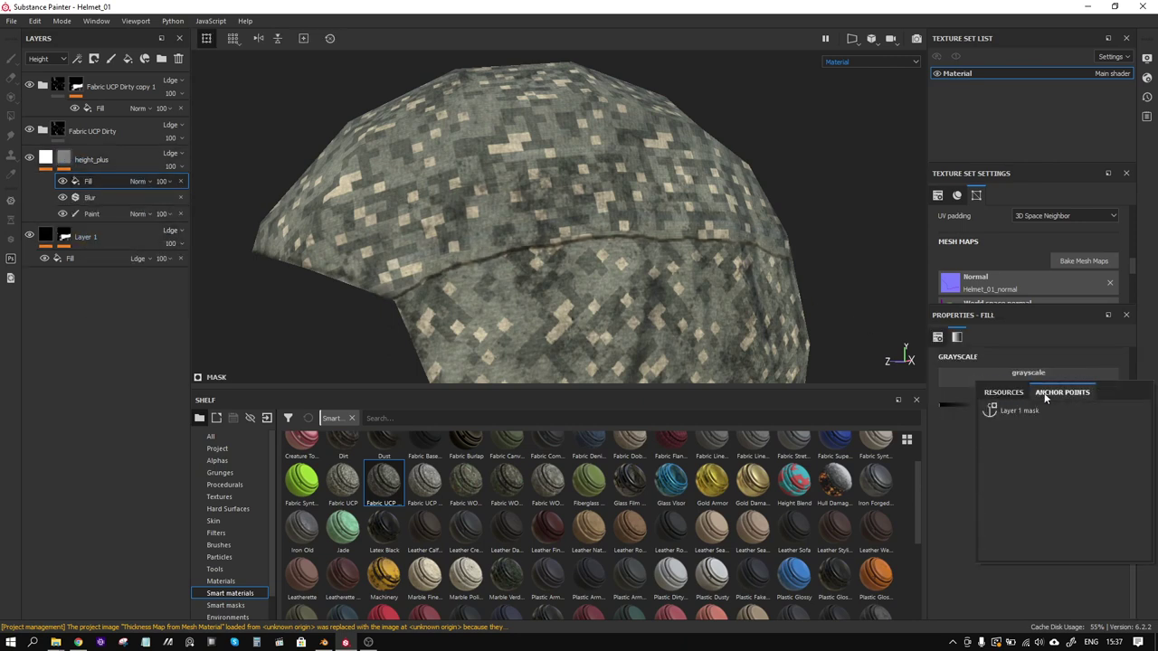
{"action": "left_click", "coordinate": [1021, 411]}
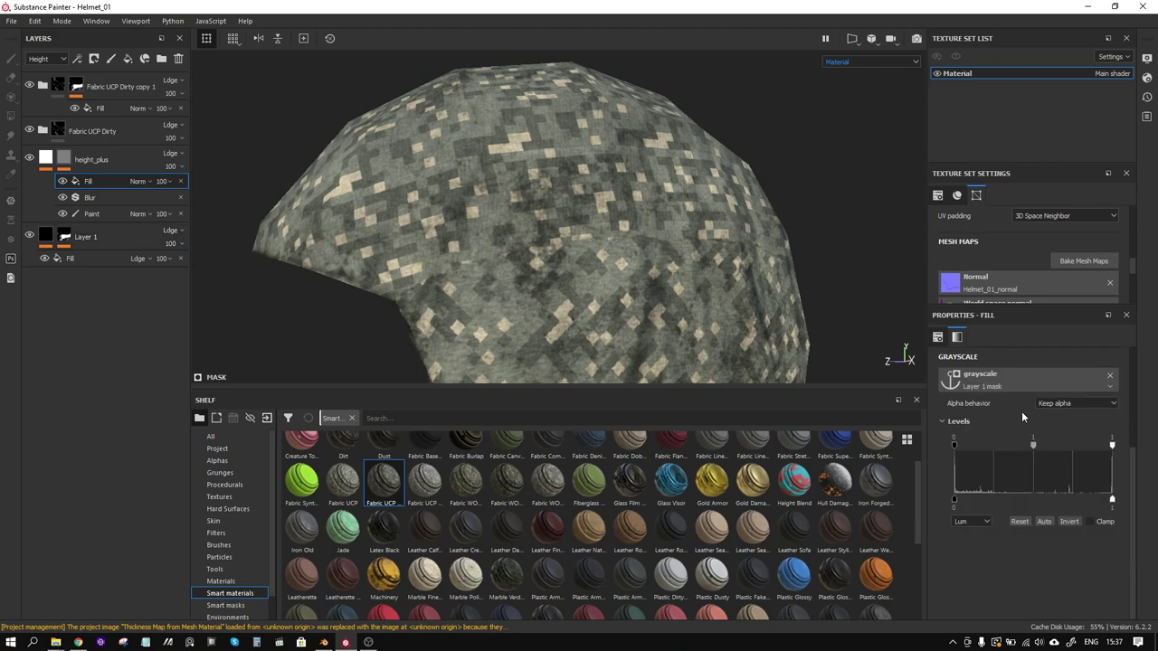
{"action": "left_click", "coordinate": [138, 181]}
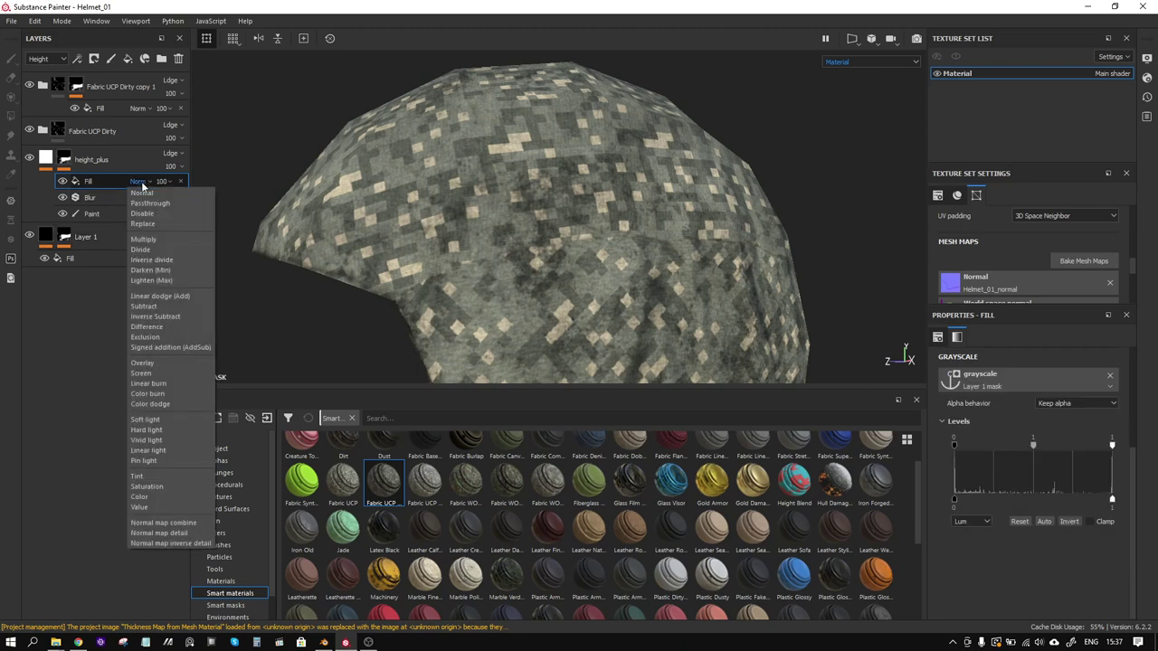
{"action": "left_click", "coordinate": [154, 306]}
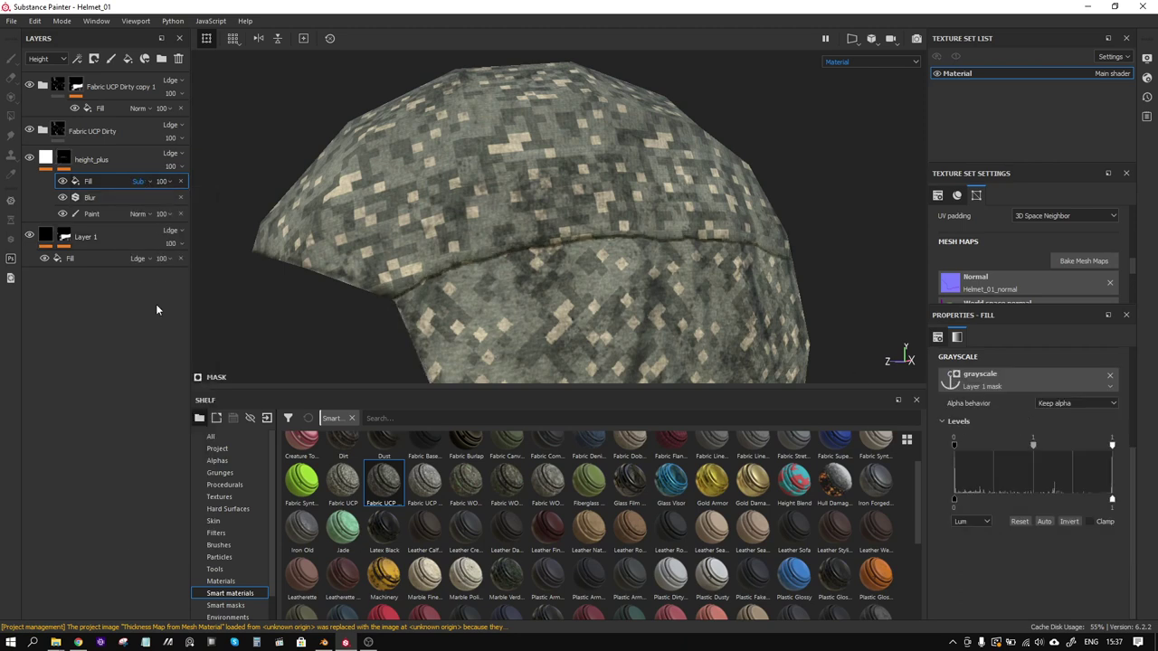
Display only the height_plus mask on the helmet and toggle its fill and Blur effects to compare their influence
{"action": "left_click", "coordinate": [849, 63]}
{"action": "left_click", "coordinate": [844, 133]}
{"action": "left_click_drag", "start_coordinate": [658, 183], "coordinate": [637, 183], "text": "alt"}
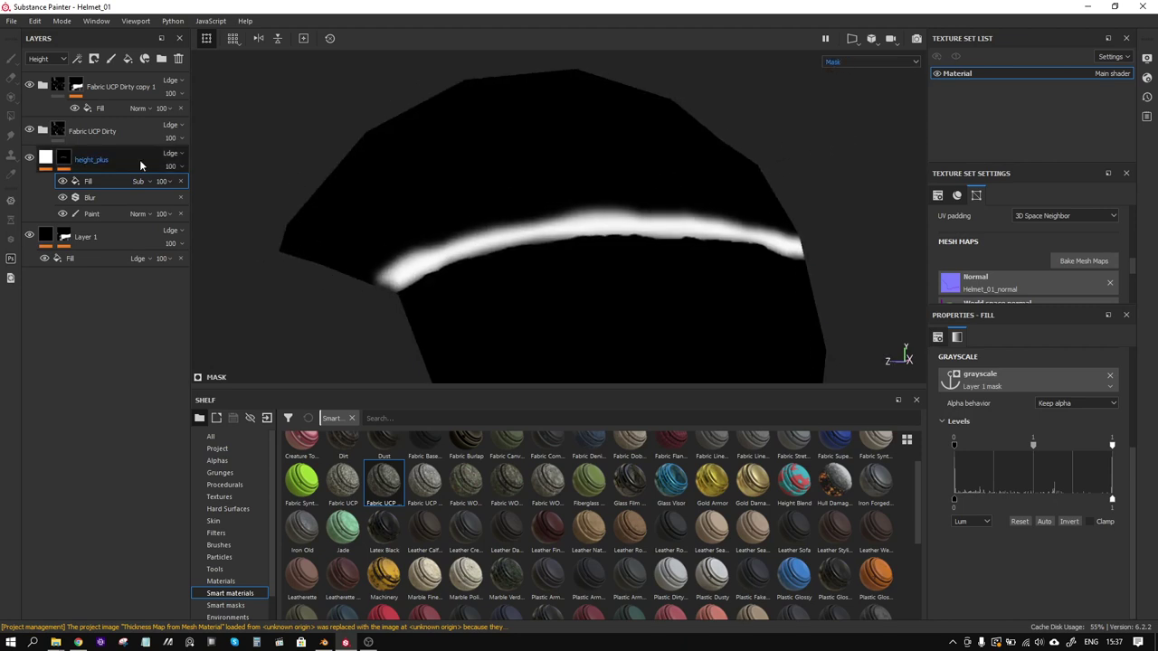
{"action": "left_click", "coordinate": [63, 181]}
{"action": "left_click", "coordinate": [62, 182]}
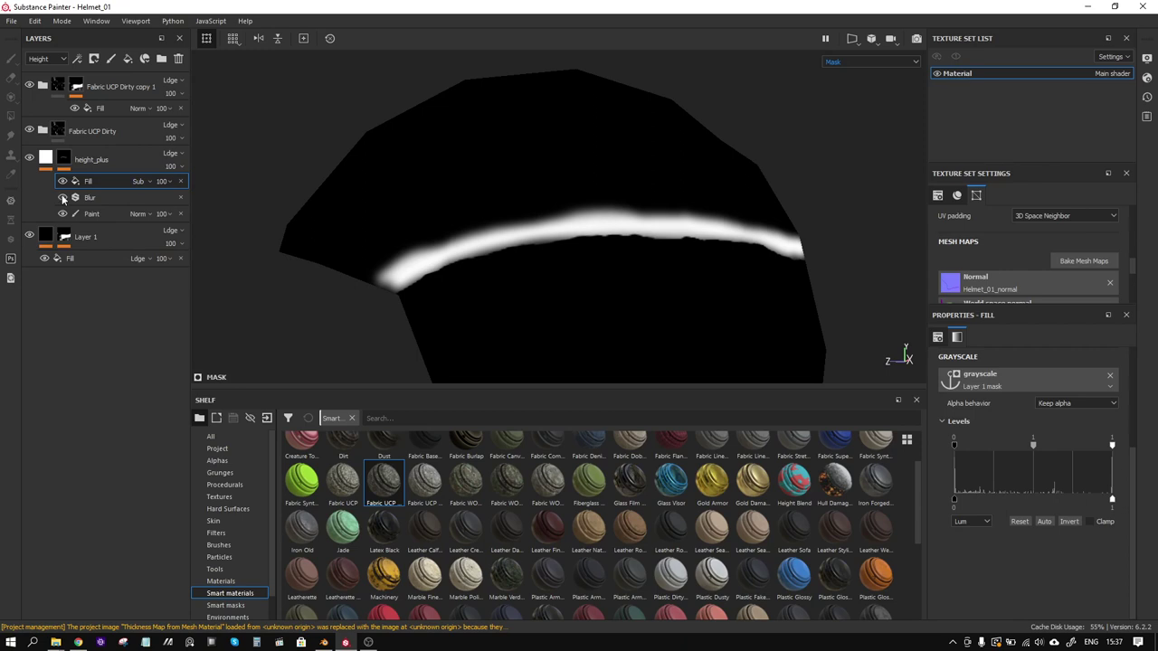
{"action": "left_click", "coordinate": [62, 198]}
{"action": "left_click", "coordinate": [63, 198]}
Return to the material display and examine the raised seam on the helmet from several angles
{"action": "key", "text": "m"}
{"action": "left_click_drag", "start_coordinate": [757, 159], "coordinate": [708, 197], "text": "alt"}
{"action": "right_click_drag", "start_coordinate": [708, 197], "coordinate": [796, 197], "text": "shift"}
{"action": "scroll", "coordinate": [729, 215], "scroll_direction": "down", "scroll_amount": 3}
{"action": "scroll", "coordinate": [737, 213], "scroll_direction": "up", "scroll_amount": 3}
{"action": "left_click_drag", "start_coordinate": [748, 212], "coordinate": [717, 228], "text": "alt"}
{"action": "right_click_drag", "start_coordinate": [717, 228], "coordinate": [684, 220], "text": "shift"}
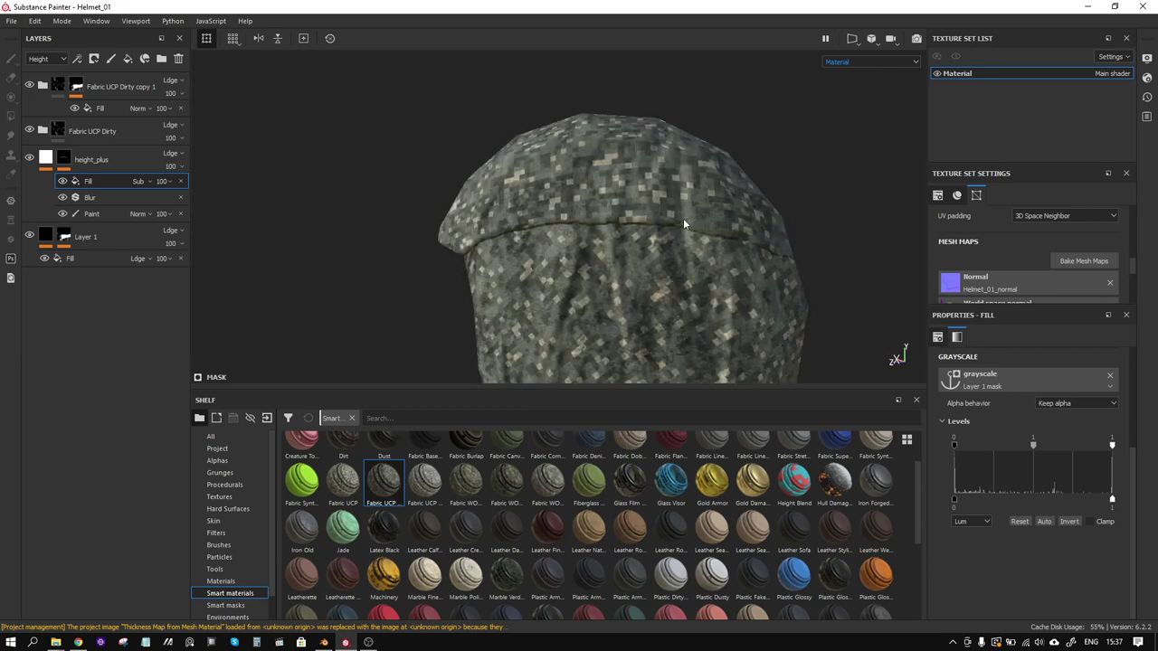
{"action": "scroll", "coordinate": [644, 208], "scroll_direction": "up", "scroll_amount": 1}
{"action": "left_click_drag", "start_coordinate": [643, 208], "coordinate": [576, 231], "text": "alt"}
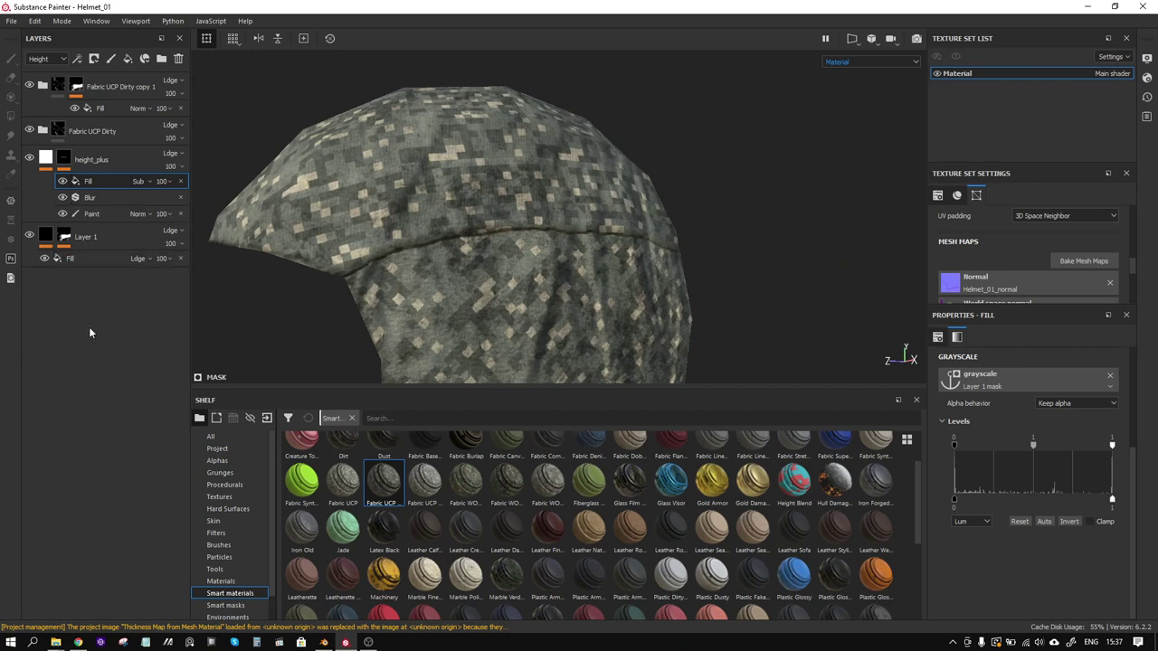
Create a paint layer at the bottom of the layer stack, beneath Layer 1, and name it stiches_mask
{"action": "left_click", "coordinate": [110, 58]}
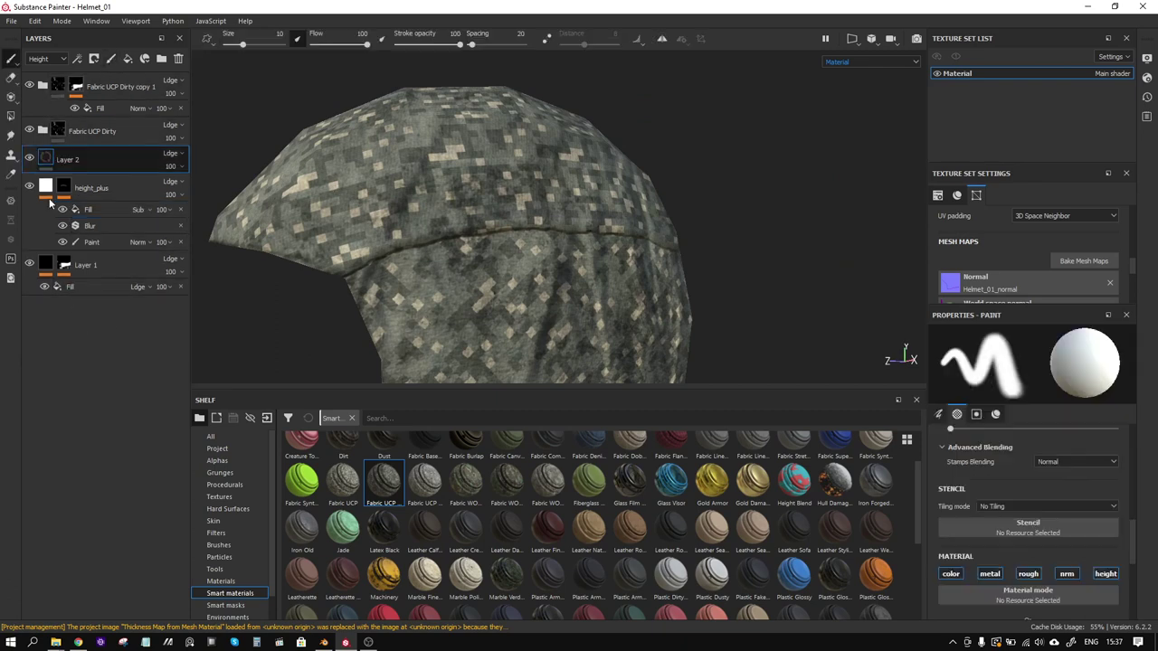
{"action": "double_click", "coordinate": [69, 159]}
{"action": "left_click_drag", "start_coordinate": [71, 161], "coordinate": [62, 298]}
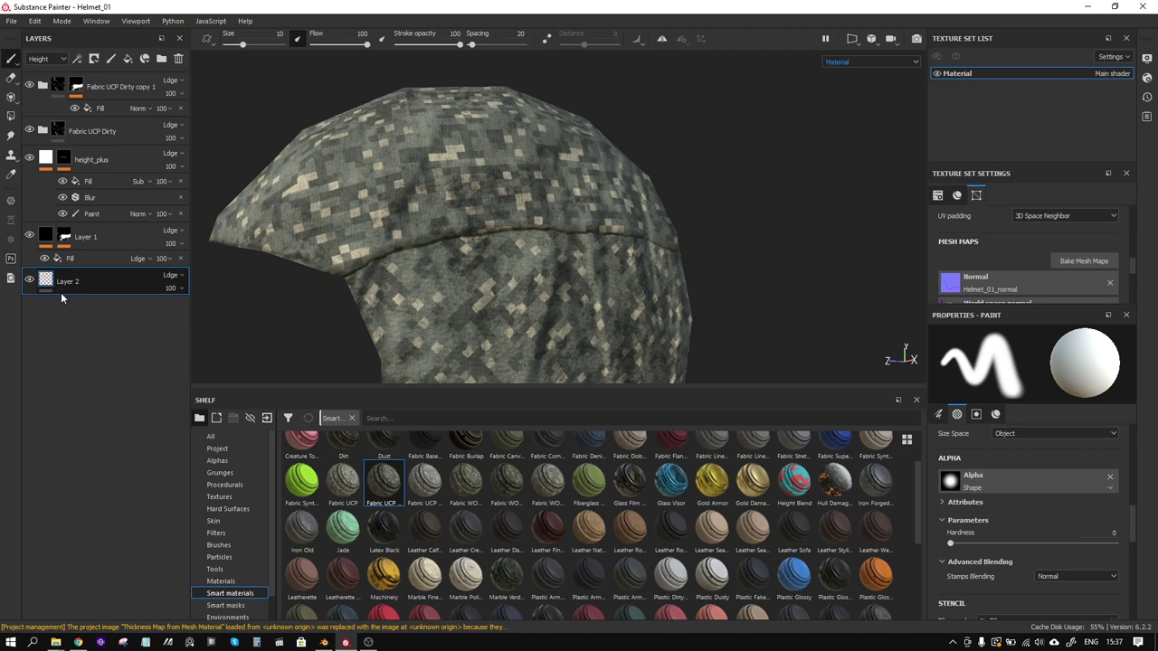
{"action": "type", "text": "stiches_mask"}
{"action": "key", "text": "Return"}
Add a color-only fill effect with a red base color to the stiches_mask layer and hide both Fabric UCP Dirty groups
{"action": "right_click", "coordinate": [112, 288]}
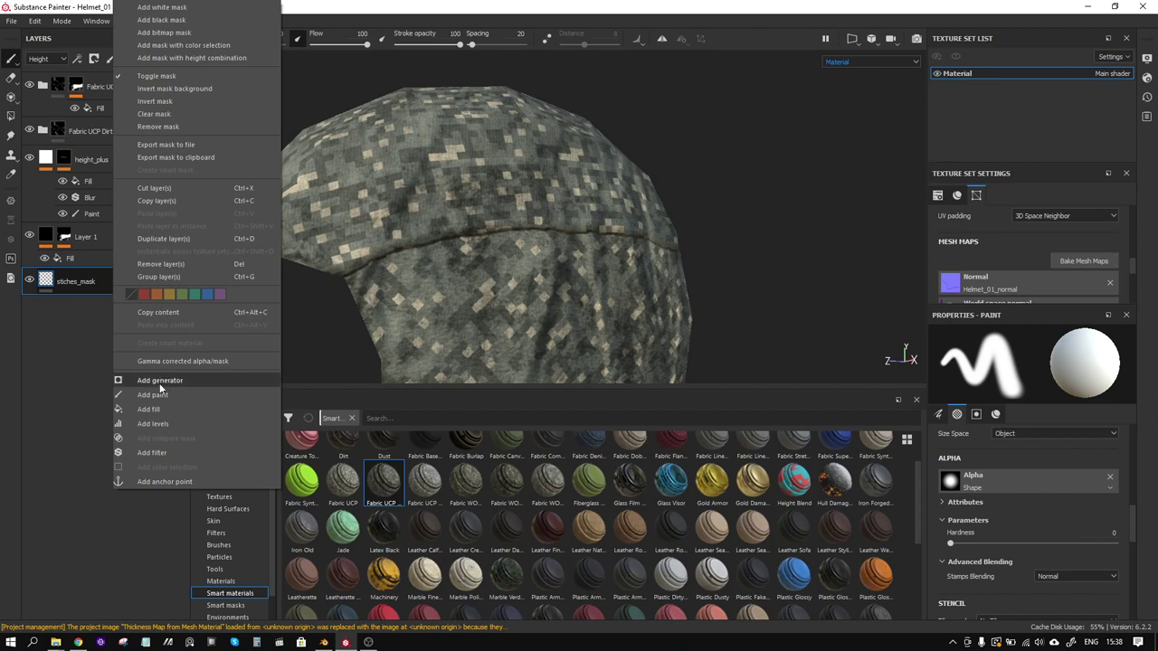
{"action": "left_click", "coordinate": [152, 410]}
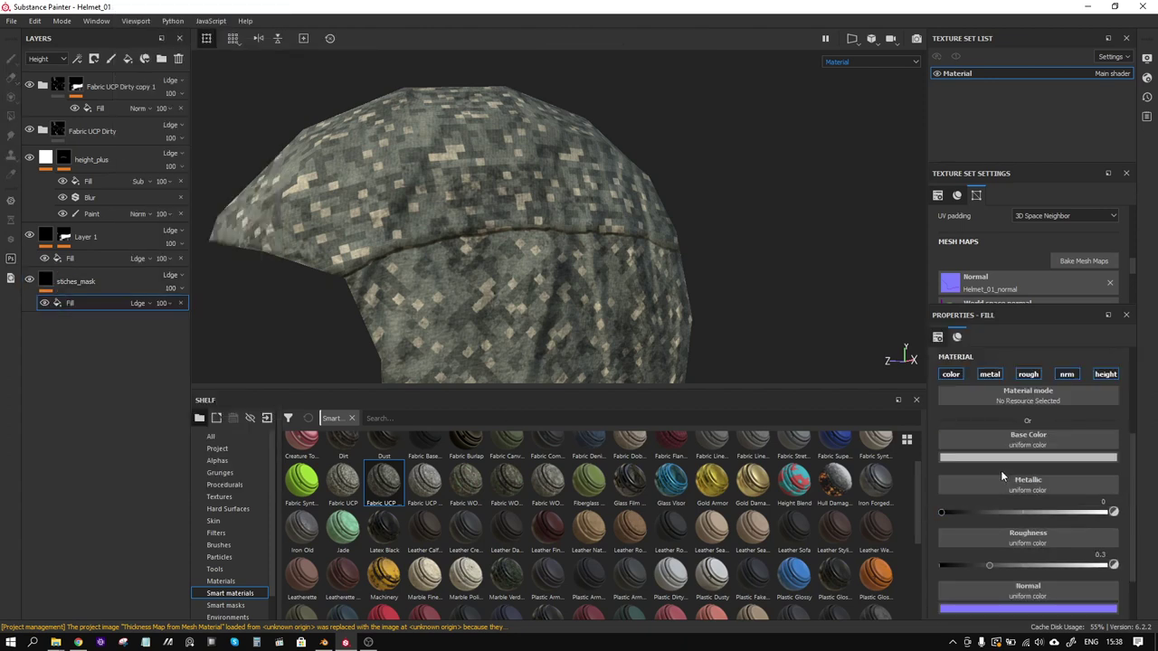
{"action": "left_click", "coordinate": [994, 378]}
{"action": "left_click", "coordinate": [1028, 376]}
{"action": "left_click", "coordinate": [1061, 378]}
{"action": "left_click", "coordinate": [1096, 376]}
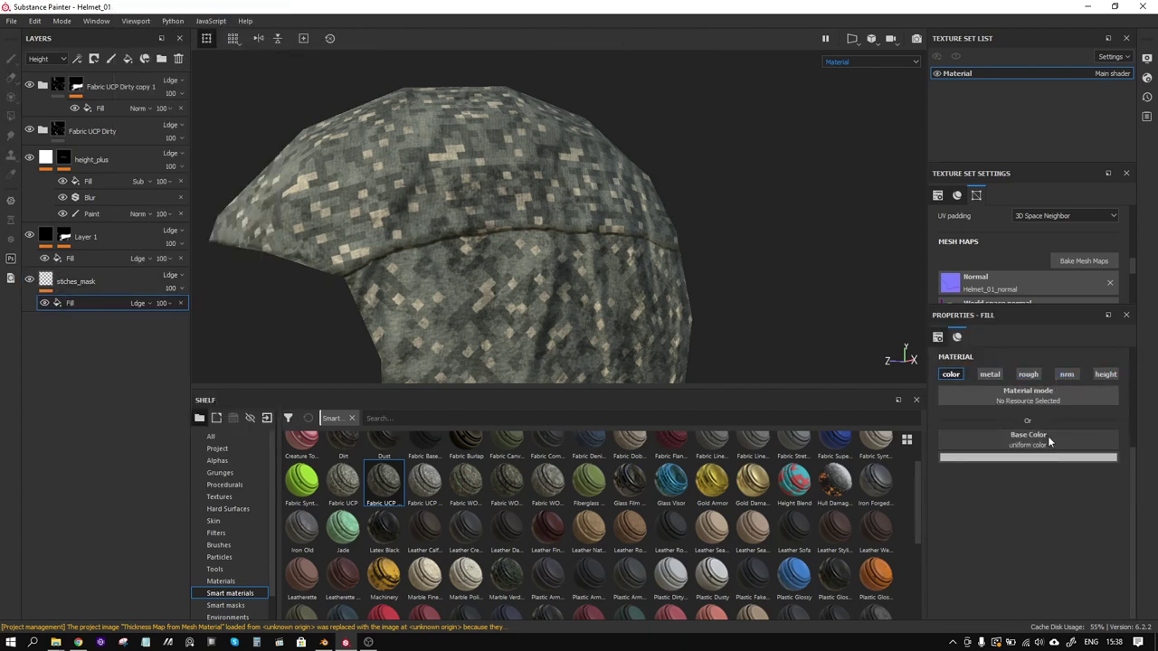
{"action": "left_click", "coordinate": [1054, 457]}
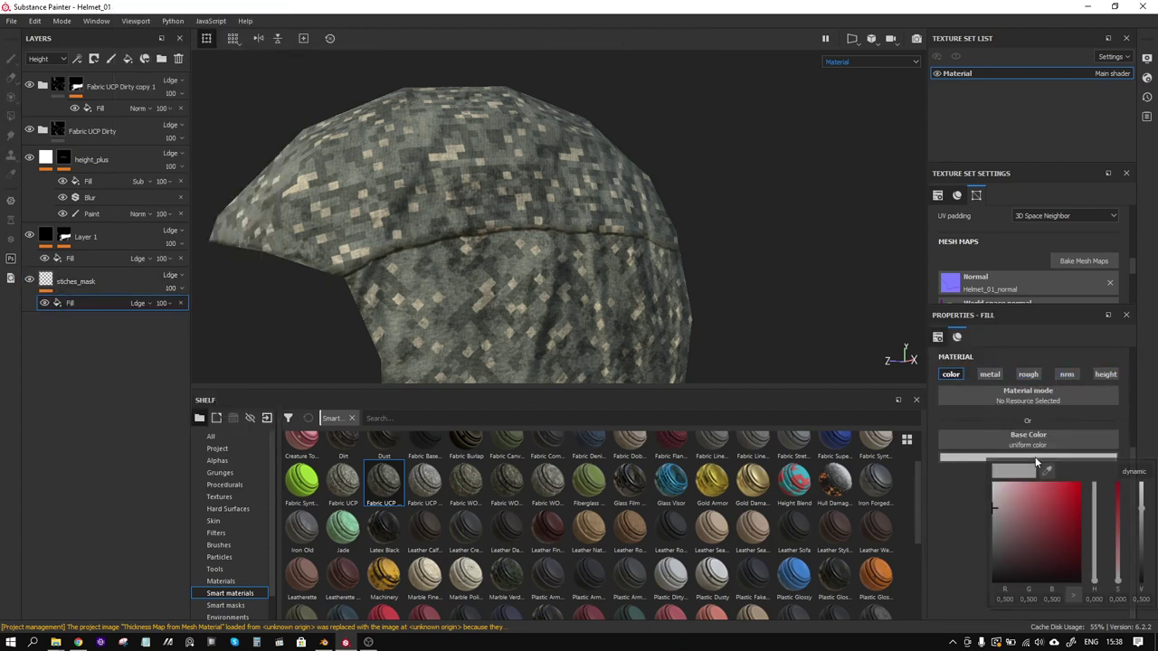
{"action": "left_click", "coordinate": [28, 85]}
{"action": "left_click", "coordinate": [29, 131]}
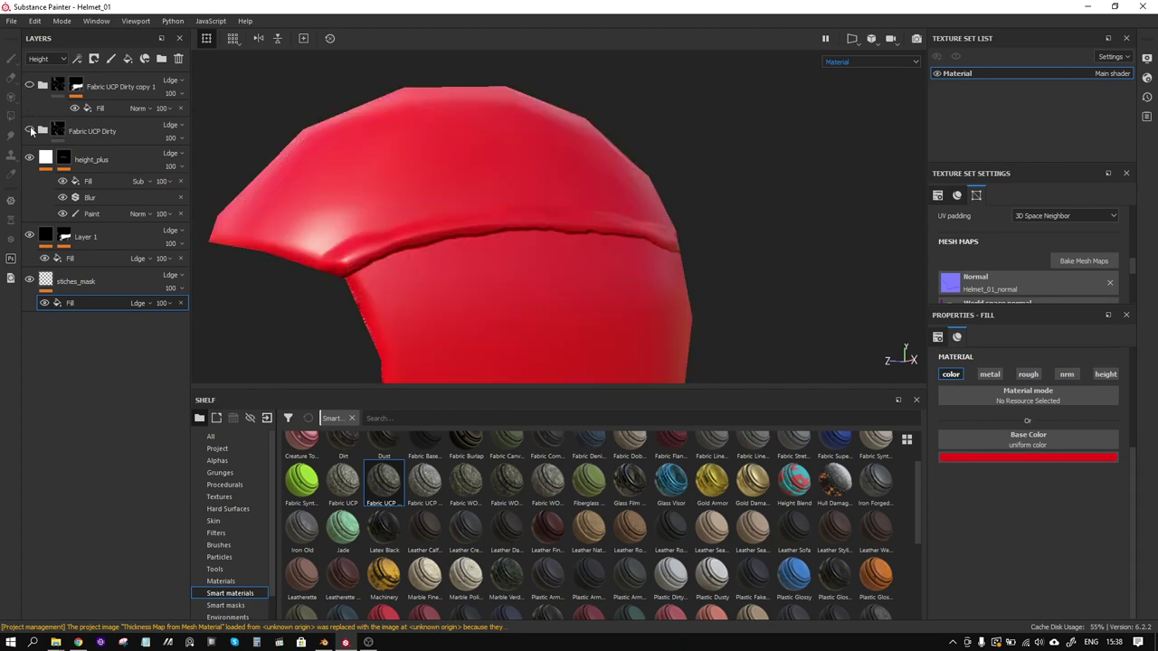
Give the stiches_mask layer a black mask and add a paint effect to that mask
{"action": "left_click", "coordinate": [87, 281]}
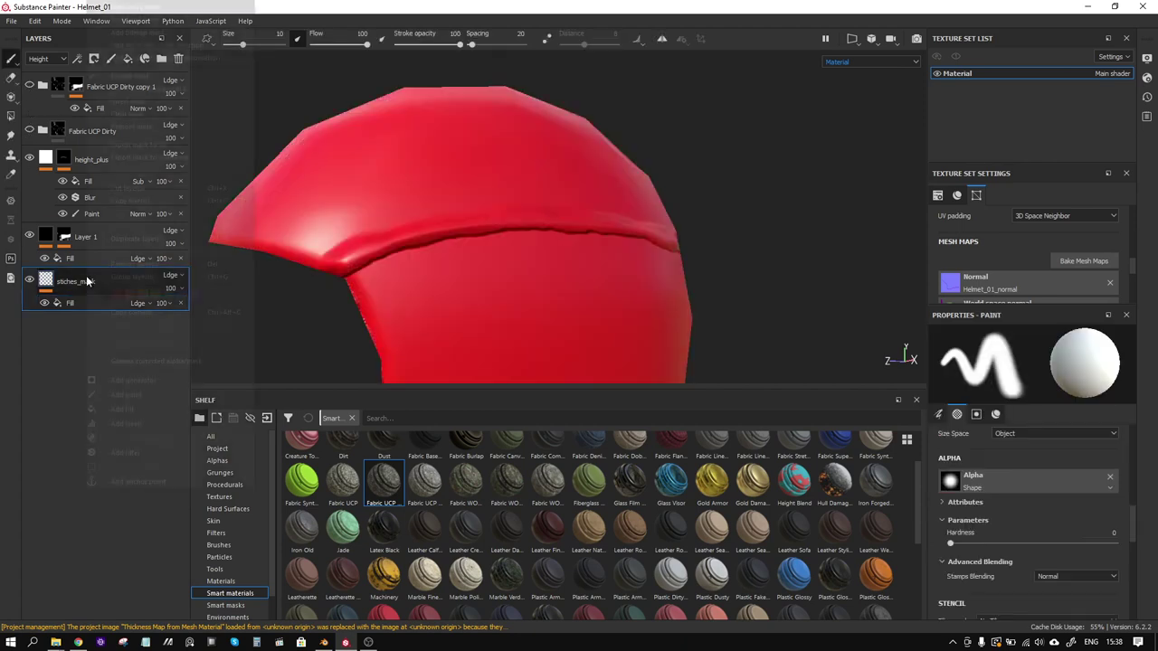
{"action": "right_click", "coordinate": [87, 282]}
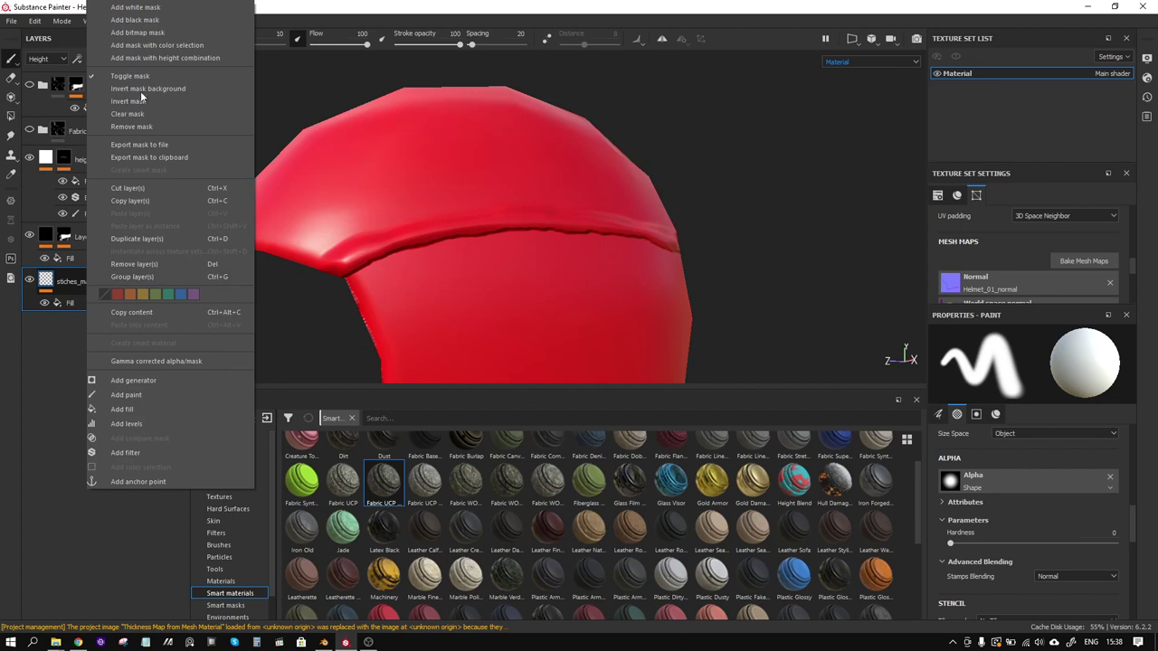
{"action": "left_click", "coordinate": [150, 20]}
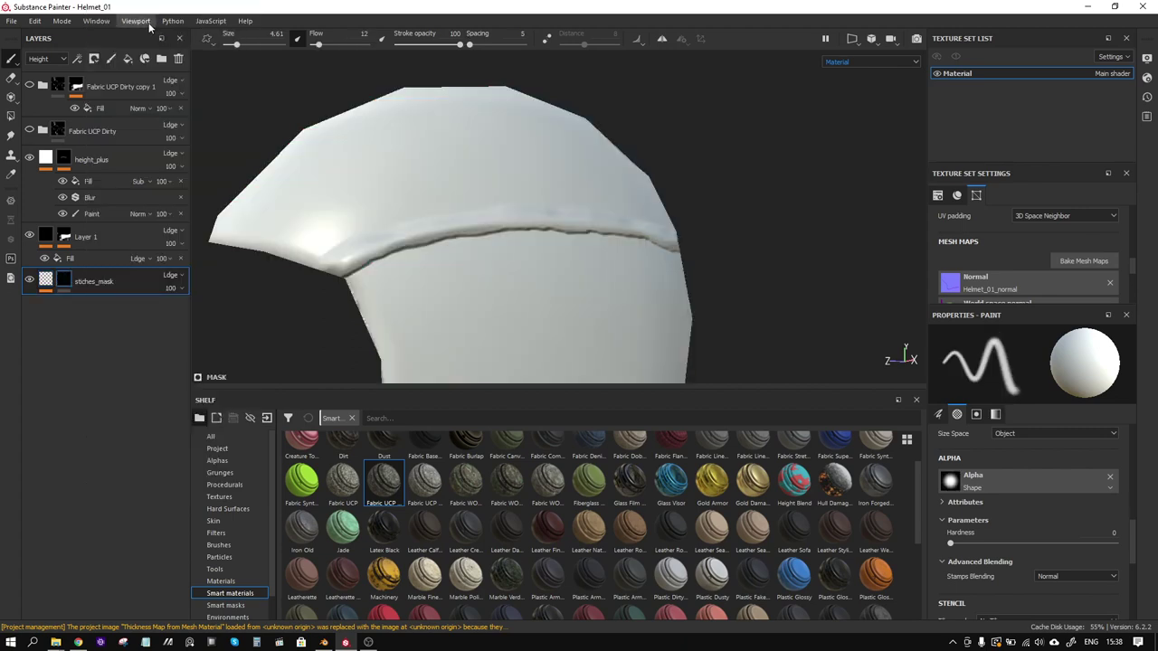
{"action": "right_click", "coordinate": [64, 281]}
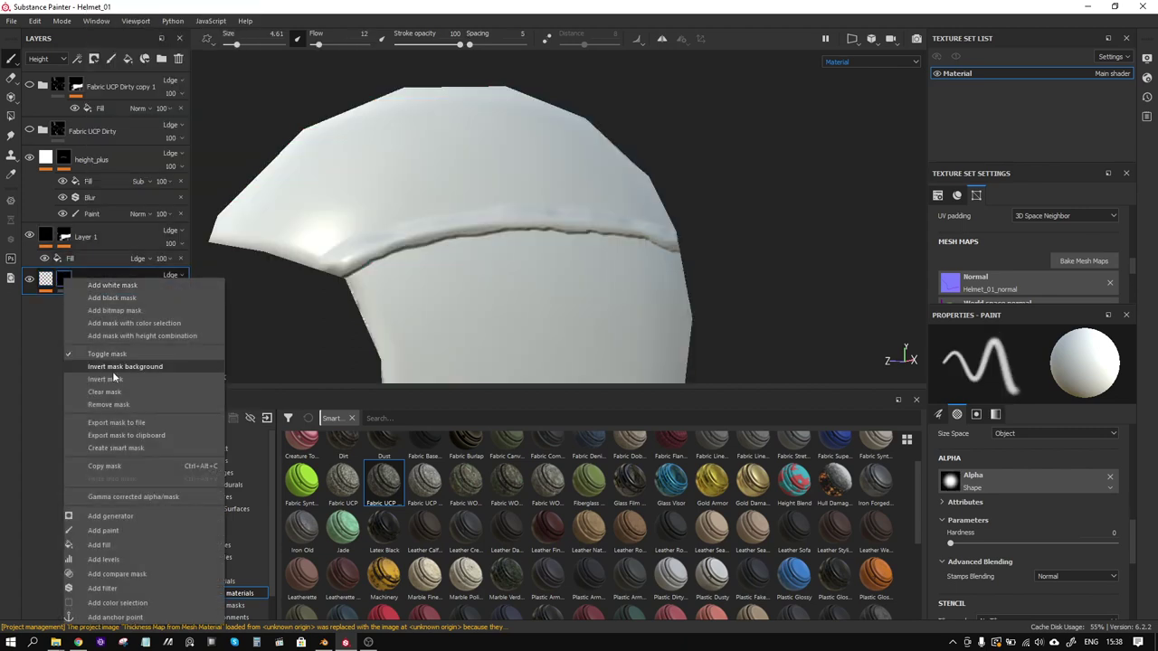
{"action": "left_click", "coordinate": [109, 532]}
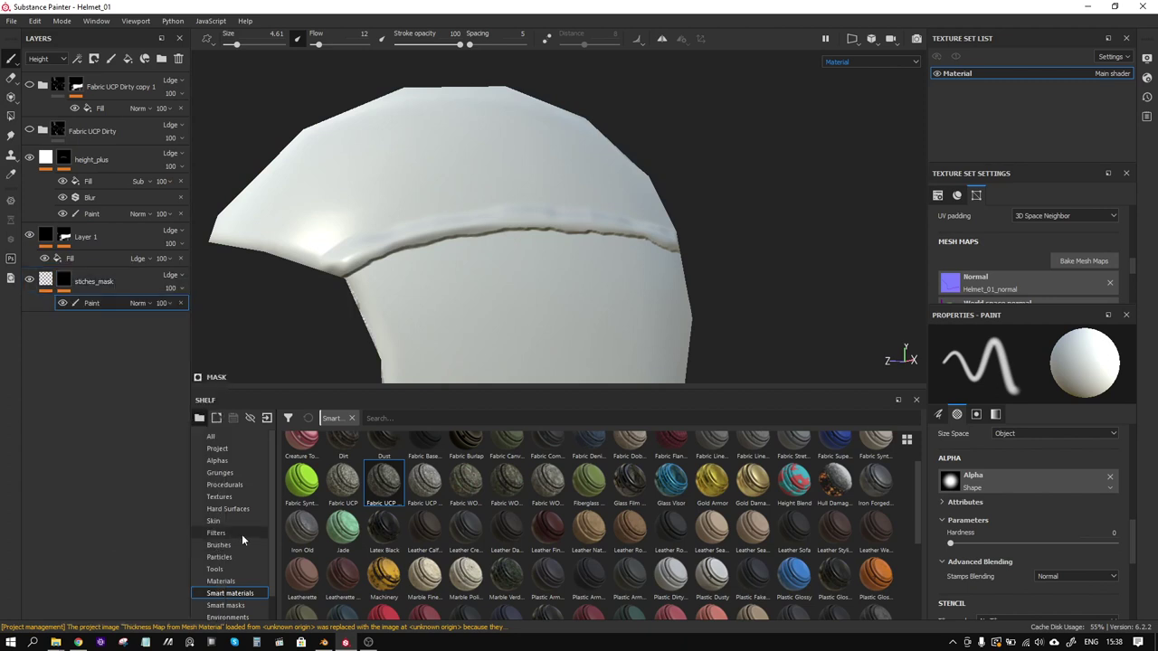
Search all shelf resources for stitch brushes and choose the Stitches Small brush at size 4.93
{"action": "left_click", "coordinate": [389, 418]}
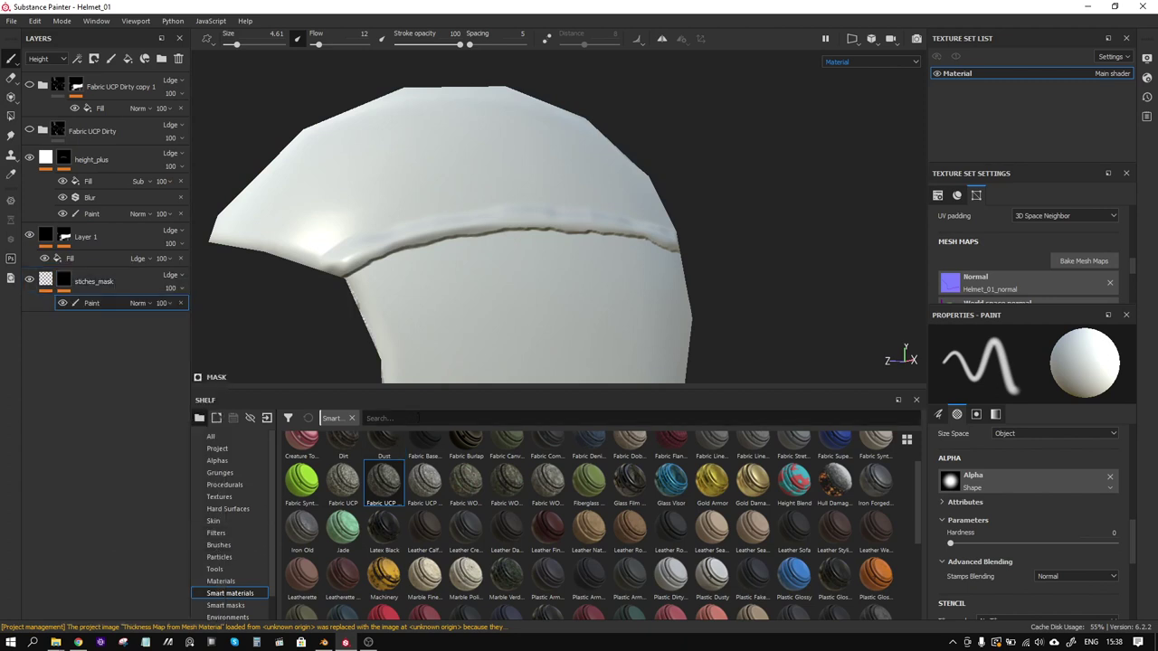
{"action": "left_click", "coordinate": [237, 433]}
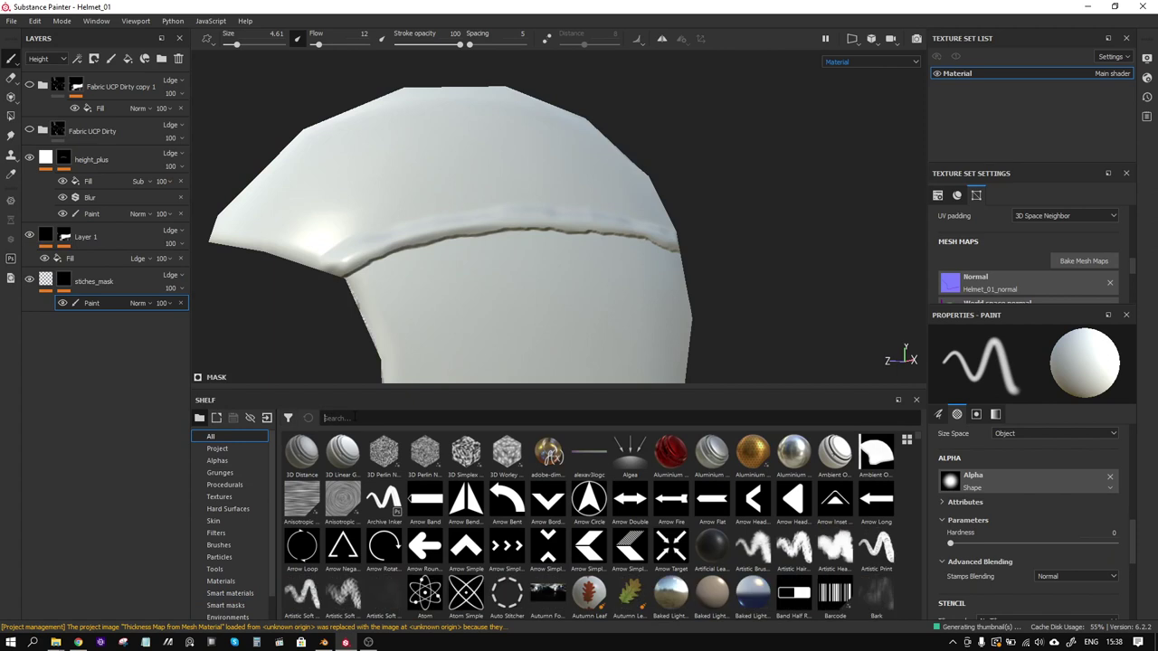
{"action": "type", "text": "stic"}
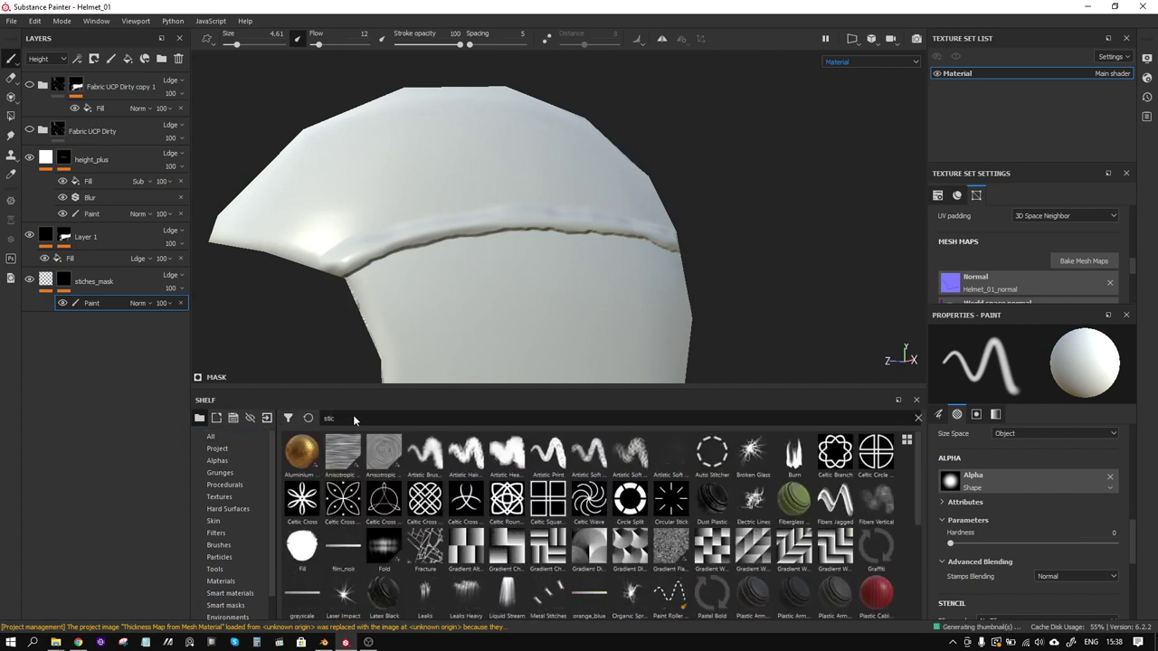
{"action": "key", "text": "BackSpace"}
{"action": "type", "text": "t"}
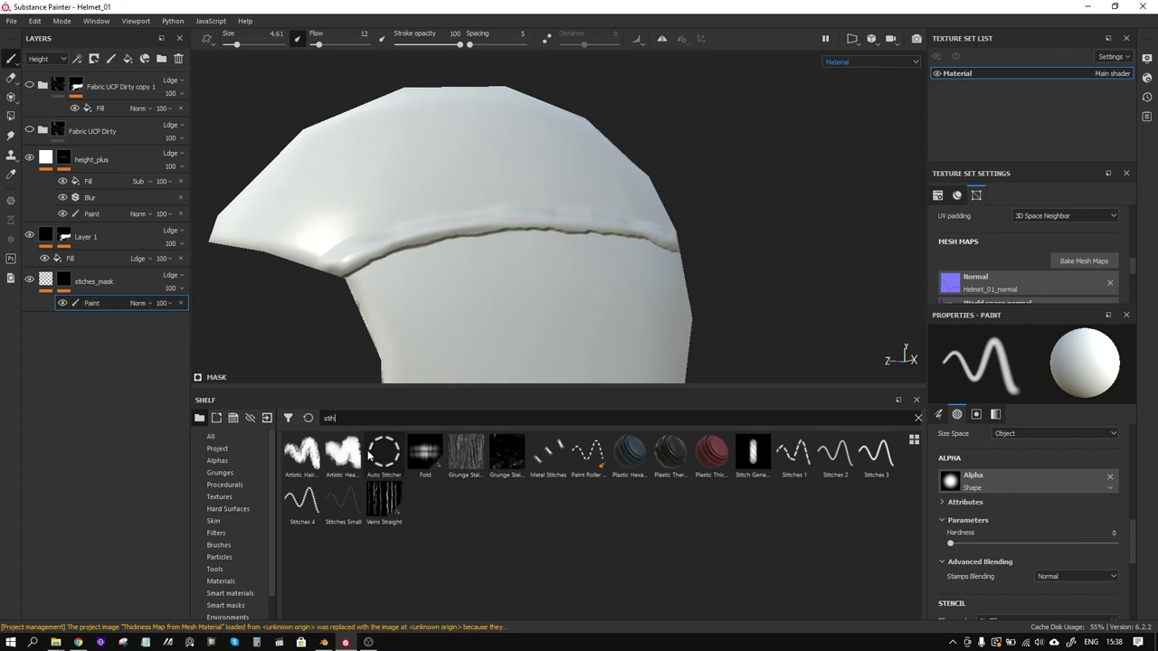
{"action": "left_click", "coordinate": [345, 501]}
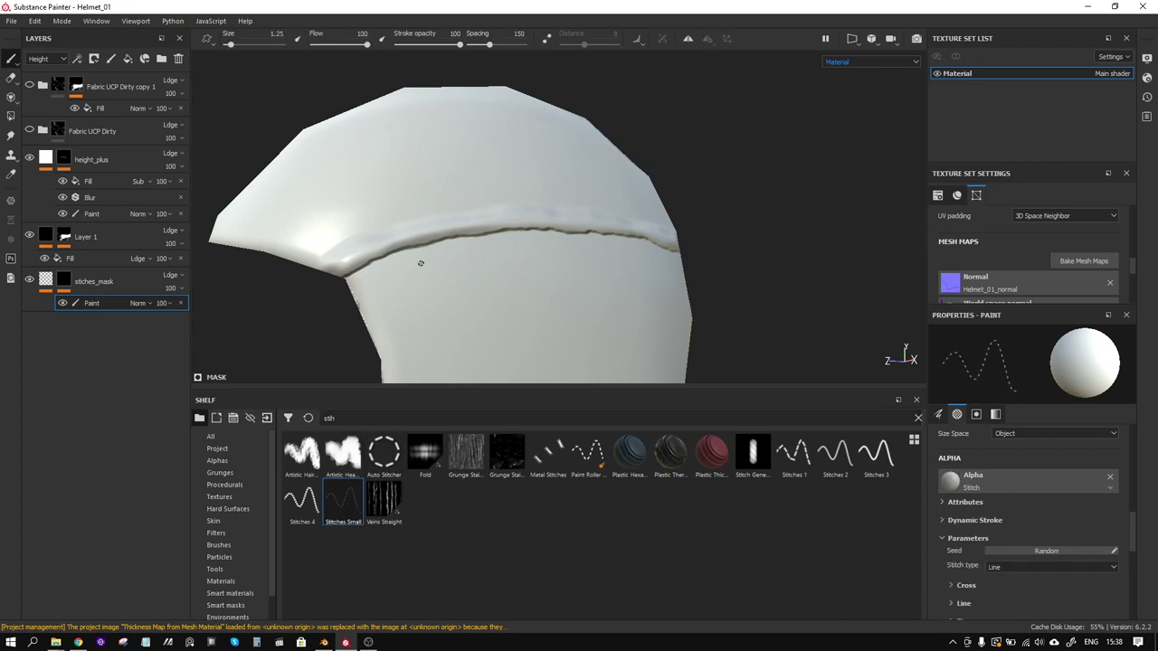
{"action": "right_click_drag", "start_coordinate": [498, 265], "coordinate": [561, 265], "text": "ctrl"}
{"action": "scroll", "coordinate": [1106, 572], "scroll_direction": "down", "scroll_amount": 6}
{"action": "scroll", "coordinate": [1104, 575], "scroll_direction": "up", "scroll_amount": 1}
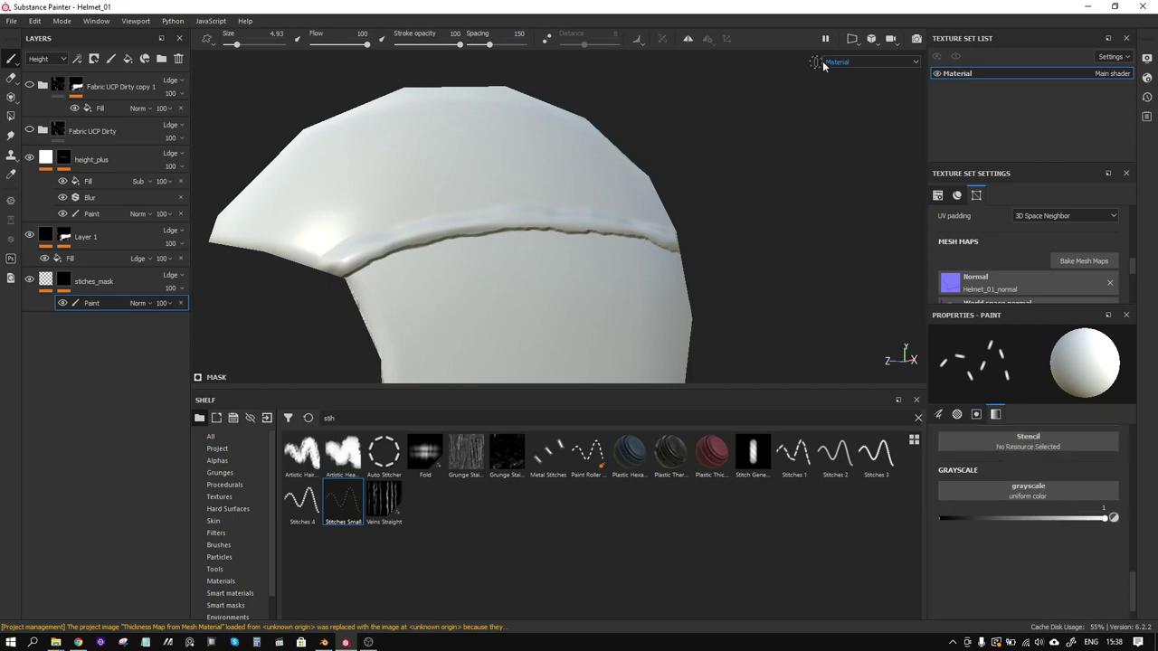
Show the 3D and 2D views of the helmet side by side
{"action": "left_click", "coordinate": [848, 40]}
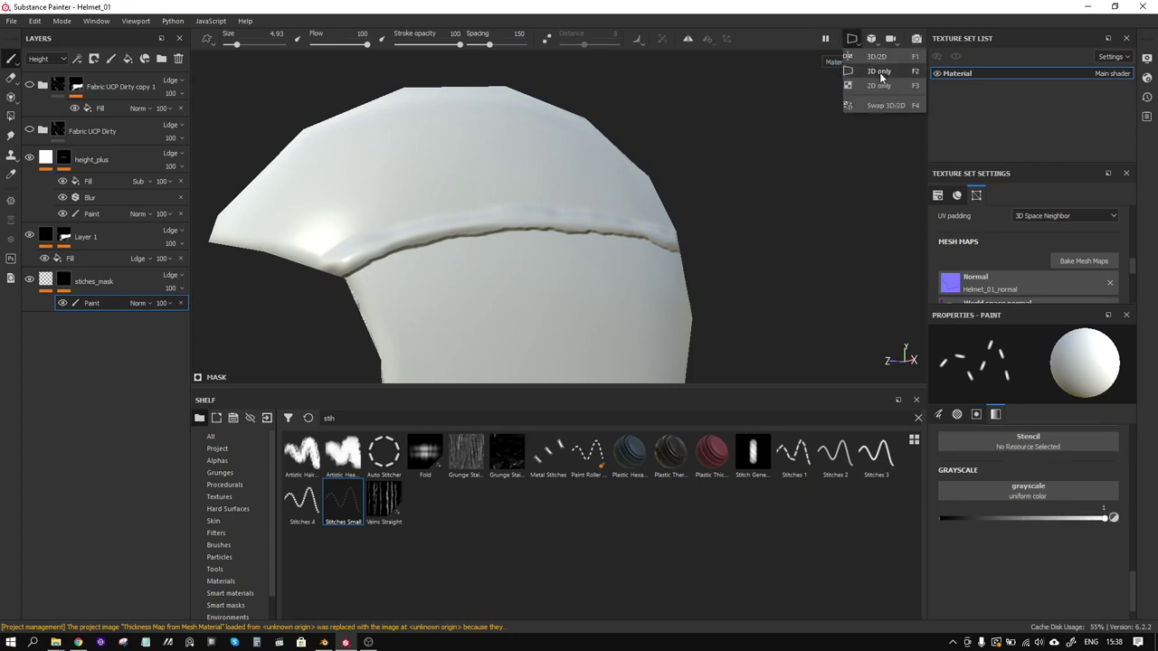
{"action": "left_click", "coordinate": [880, 72]}
{"action": "right_click_drag", "start_coordinate": [735, 267], "coordinate": [762, 228], "text": "alt"}
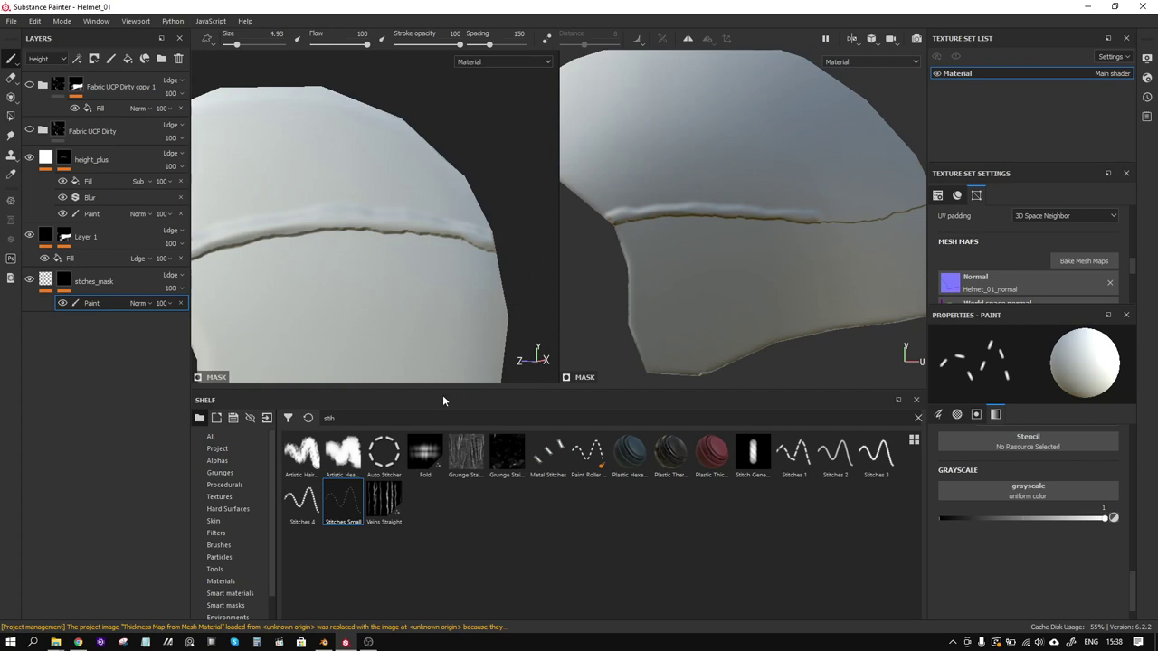
Try the Stitches 1 brush along the seam in the 2D view
{"action": "left_click", "coordinate": [800, 458]}
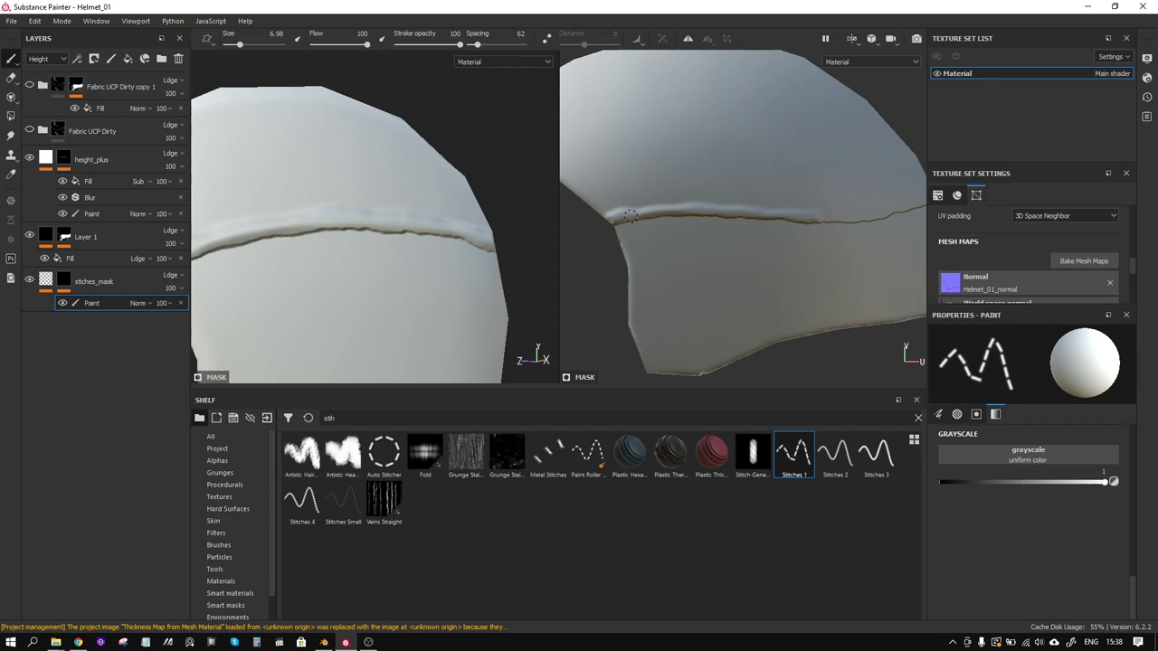
{"action": "left_click_drag", "start_coordinate": [611, 213], "coordinate": [880, 207]}
{"action": "scroll", "coordinate": [714, 213], "scroll_direction": "up", "scroll_amount": 1}
{"action": "scroll", "coordinate": [682, 213], "scroll_direction": "down", "scroll_amount": 2}
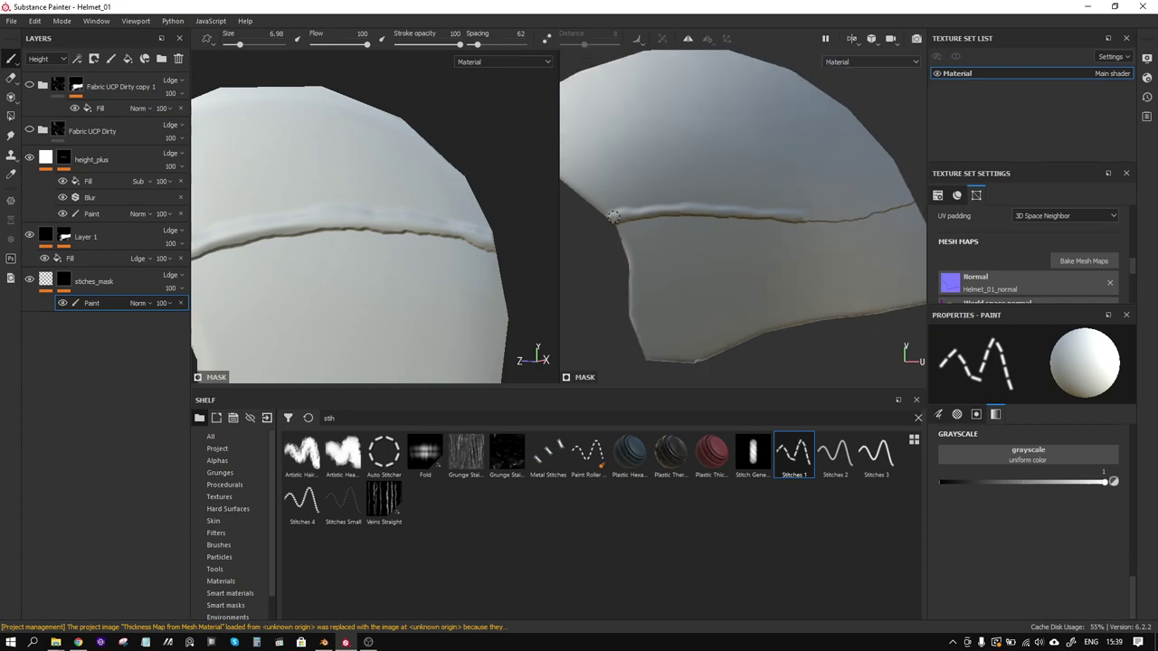
{"action": "left_click_drag", "start_coordinate": [614, 217], "coordinate": [661, 210]}
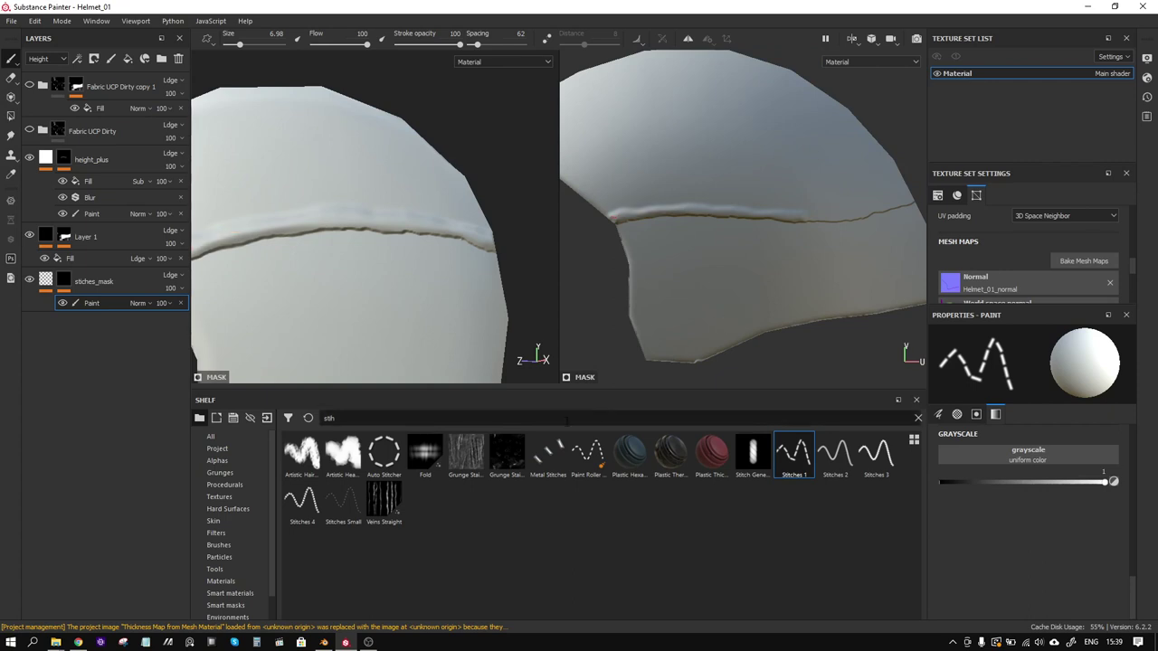
Paint a dashed stitch line just above the seam in the 2D view using the Stitches Small brush at size 6.9
{"action": "left_click", "coordinate": [358, 498]}
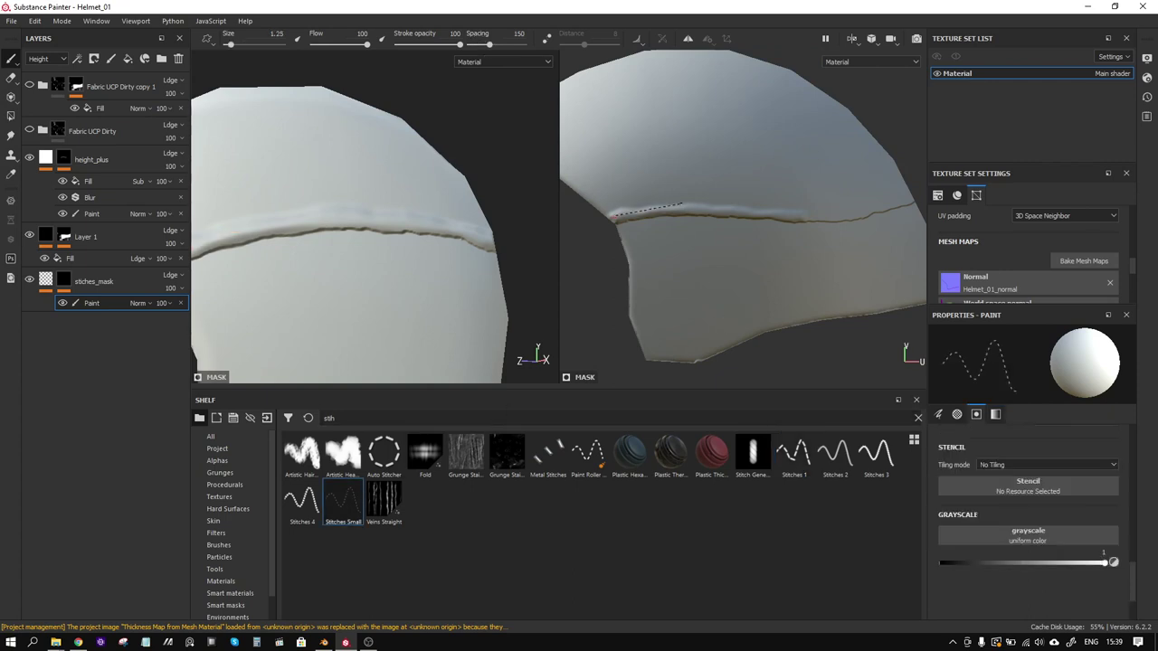
{"action": "left_click", "coordinate": [651, 210], "text": "shift"}
{"action": "right_click_drag", "start_coordinate": [657, 198], "coordinate": [697, 198], "text": "ctrl"}
{"action": "left_click", "coordinate": [616, 215]}
{"action": "left_click", "coordinate": [645, 209], "text": "shift"}
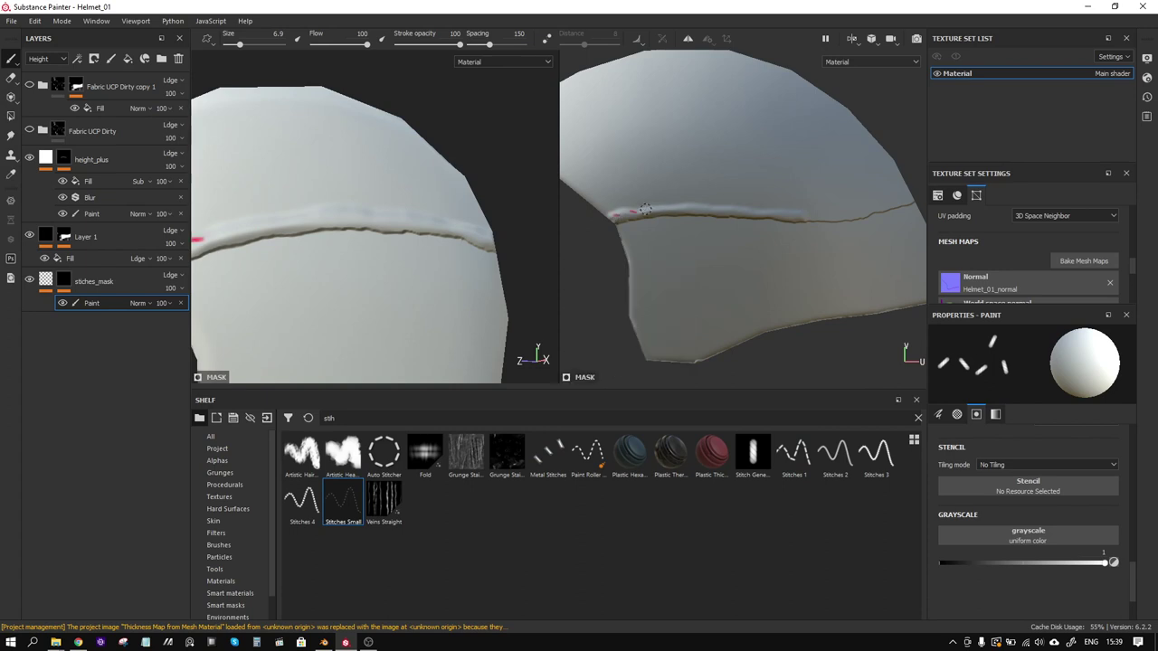
{"action": "left_click", "coordinate": [693, 208], "text": "shift"}
{"action": "left_click", "coordinate": [742, 211], "text": "shift"}
{"action": "left_click", "coordinate": [789, 214], "text": "shift"}
{"action": "left_click_drag", "start_coordinate": [444, 250], "coordinate": [396, 271], "text": "alt"}
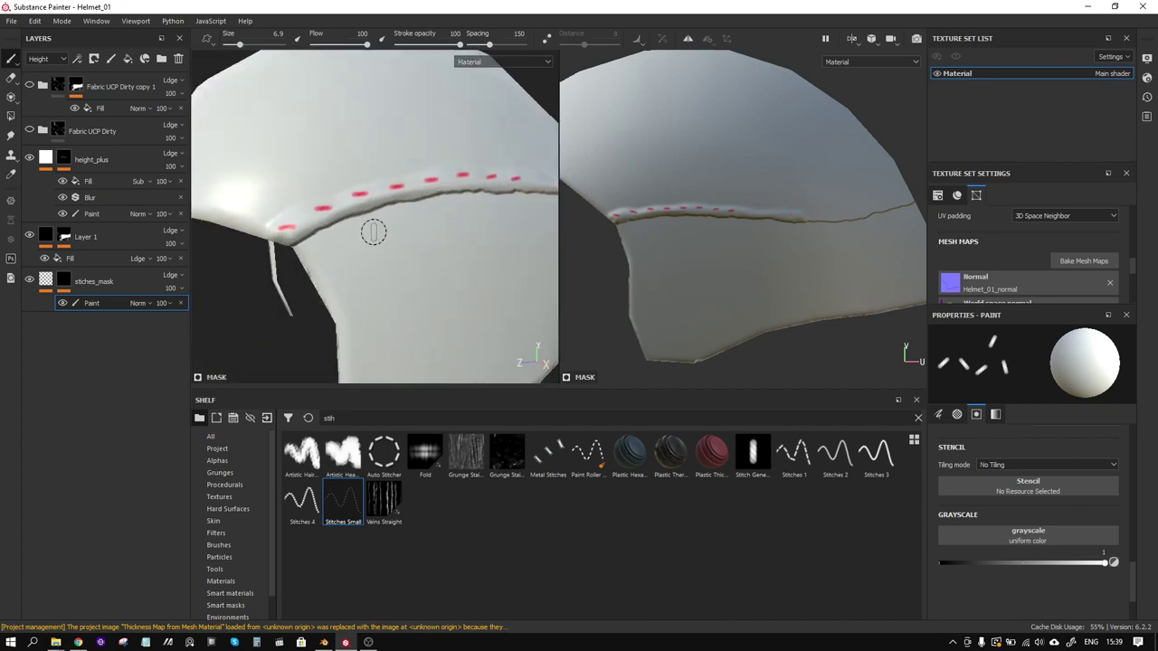
Undo the last stitch strokes painted along the seam
{"action": "key", "text": "ctrl+z"}
{"action": "key", "text": "ctrl+z"}
{"action": "key", "text": "ctrl+z"}
{"action": "key", "text": "ctrl+z"}
{"action": "key", "text": "ctrl+z"}
{"action": "key", "text": "ctrl+z"}
{"action": "key", "text": "ctrl+z"}
{"action": "key", "text": "ctrl+z"}
Paint a dashed stitch line just above the seam with the brush at size 4.2, switching to the 3D-only view to finish it
{"action": "right_click_drag", "start_coordinate": [321, 210], "coordinate": [312, 209], "text": "ctrl"}
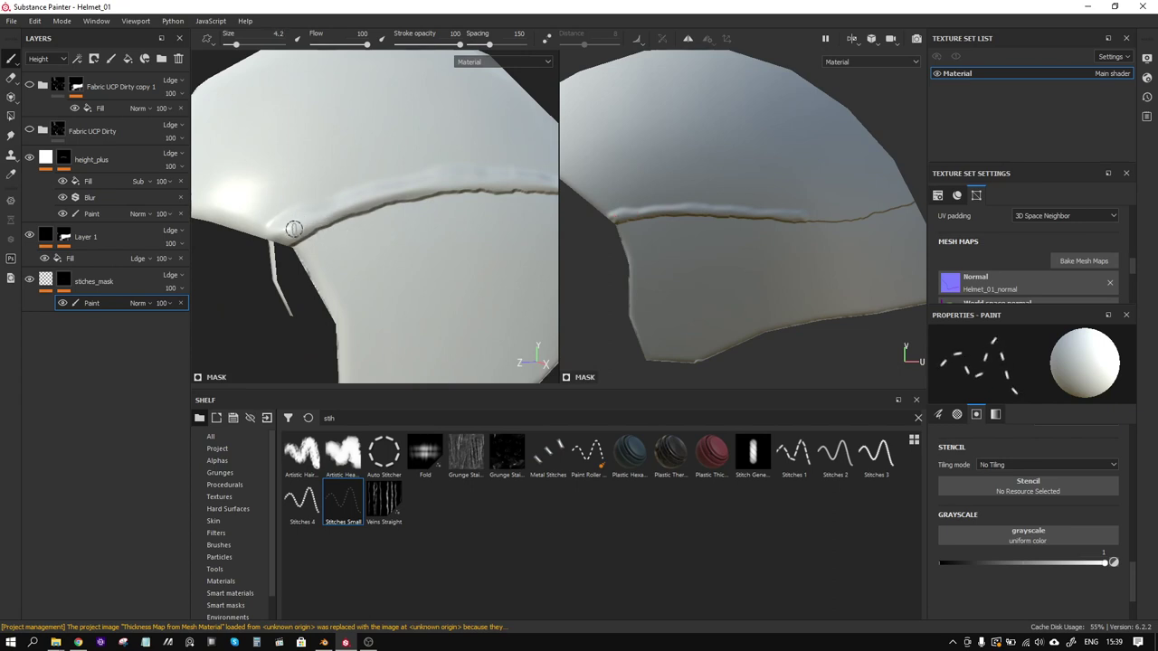
{"action": "mouse_move", "coordinate": [294, 229]}
{"action": "left_mouse_down"}
{"action": "mouse_move", "coordinate": [350, 200]}
{"action": "mouse_move", "coordinate": [444, 181]}
{"action": "left_mouse_up"}
{"action": "middle_click_drag", "start_coordinate": [515, 227], "coordinate": [383, 238], "text": "alt"}
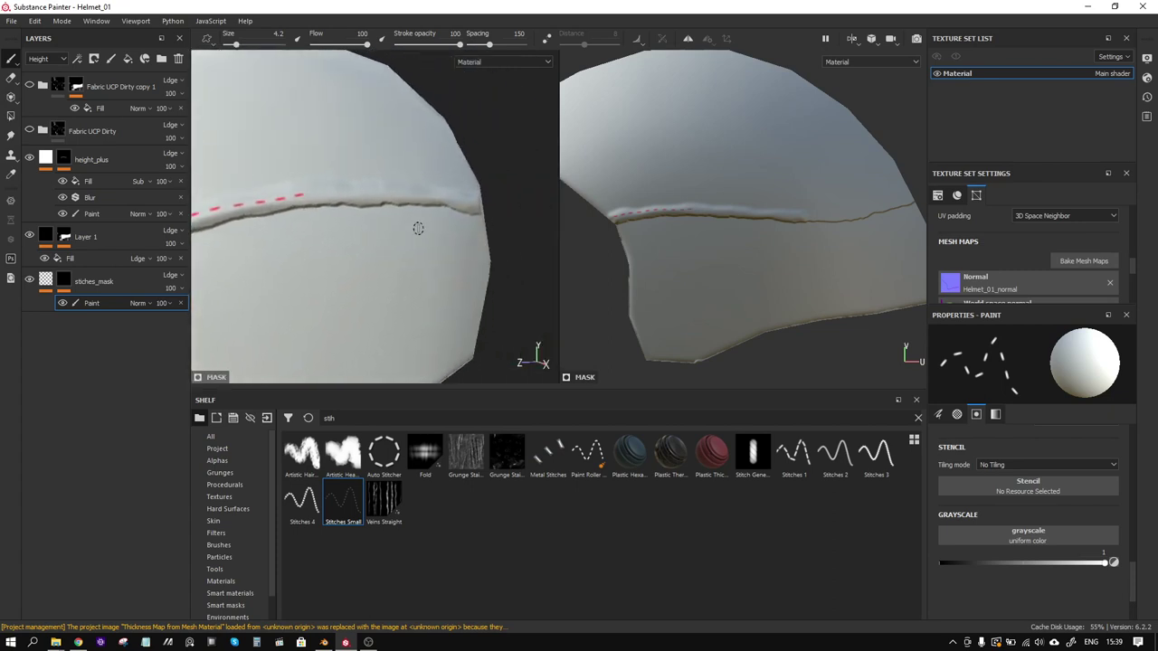
{"action": "left_click_drag", "start_coordinate": [438, 250], "coordinate": [380, 251], "text": "alt"}
{"action": "left_click", "coordinate": [857, 39]}
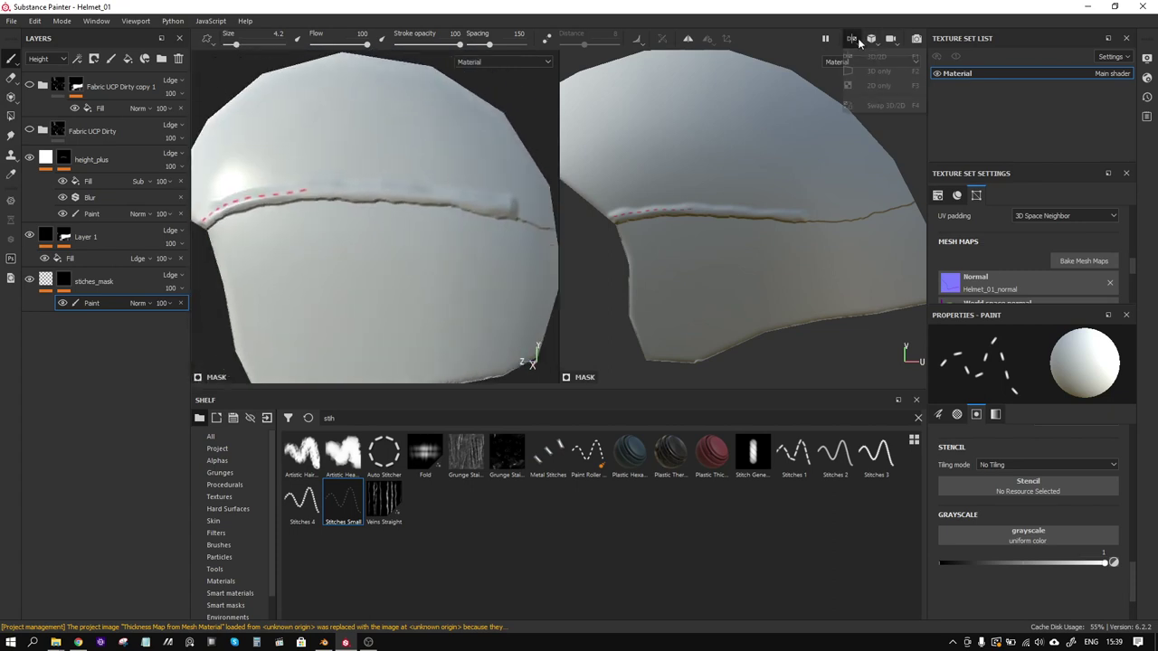
{"action": "left_click", "coordinate": [858, 69]}
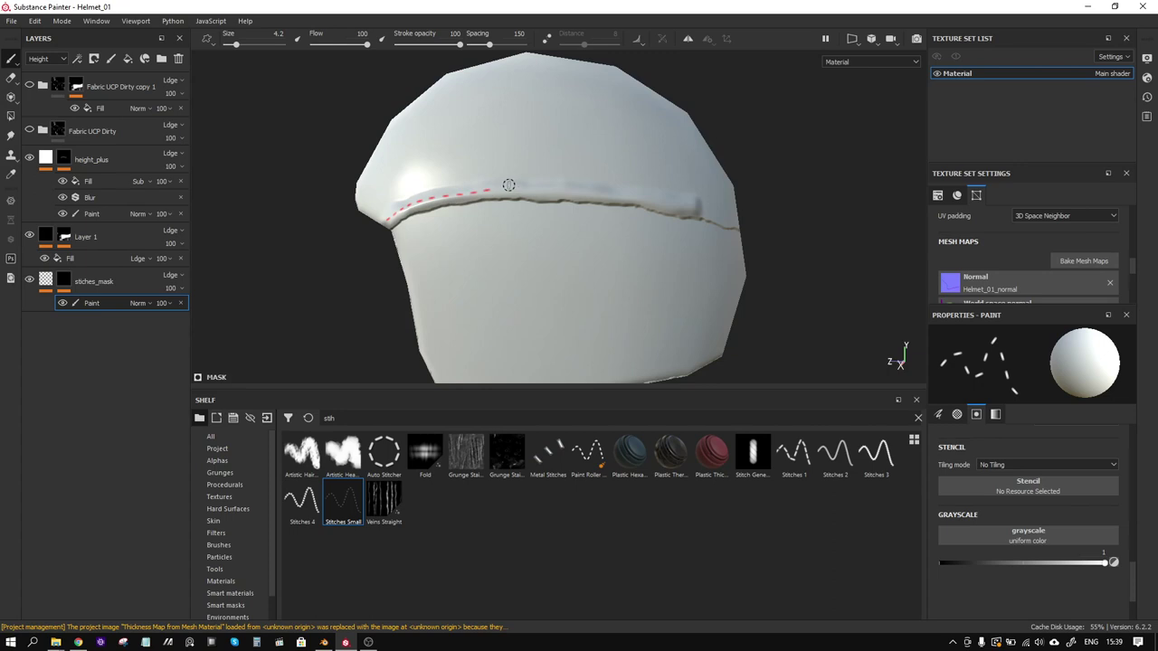
{"action": "mouse_move", "coordinate": [508, 185]}
{"action": "left_mouse_down"}
{"action": "mouse_move", "coordinate": [499, 188]}
{"action": "mouse_move", "coordinate": [665, 203]}
{"action": "left_mouse_up"}
Paint a second dashed stitch line just below the seam with the same brush
{"action": "mouse_move", "coordinate": [423, 220]}
{"action": "left_mouse_down"}
{"action": "mouse_move", "coordinate": [548, 209]}
{"action": "mouse_move", "coordinate": [677, 225]}
{"action": "left_mouse_up"}
{"action": "left_click_drag", "start_coordinate": [347, 223], "coordinate": [452, 217], "text": "alt"}
{"action": "scroll", "coordinate": [452, 220], "scroll_direction": "up", "scroll_amount": 2}
{"action": "scroll", "coordinate": [452, 220], "scroll_direction": "down", "scroll_amount": 4}
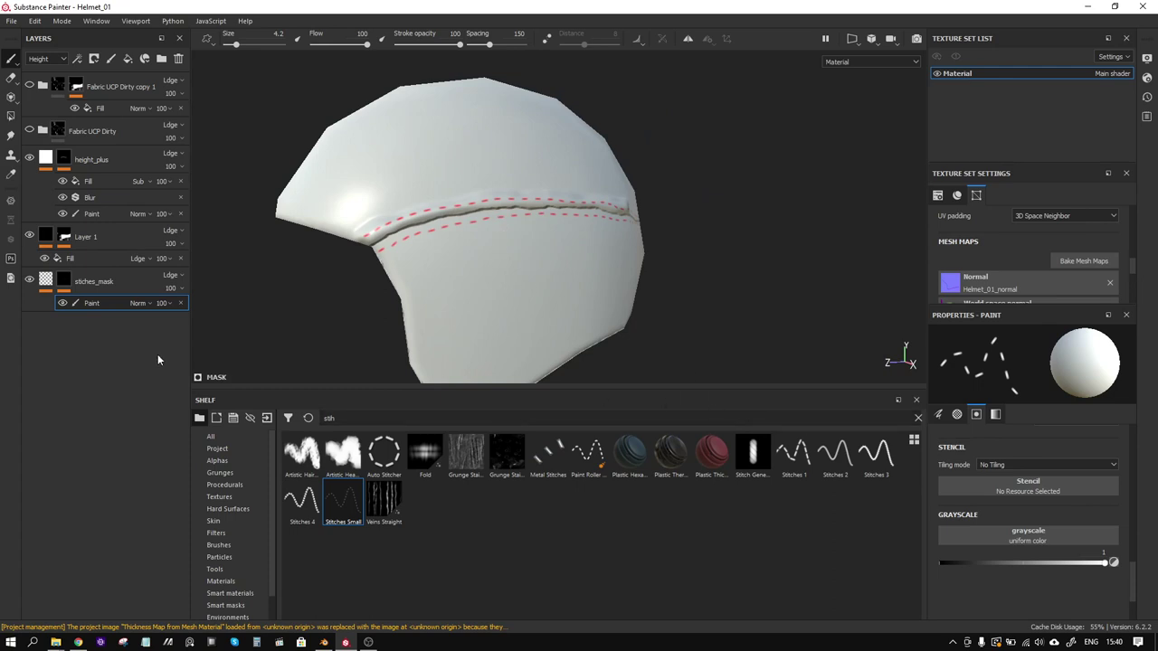
Add an anchor point to the stiches_mask layer's mask, then hide that layer and show both Fabric UCP Dirty folders
{"action": "right_click", "coordinate": [105, 306]}
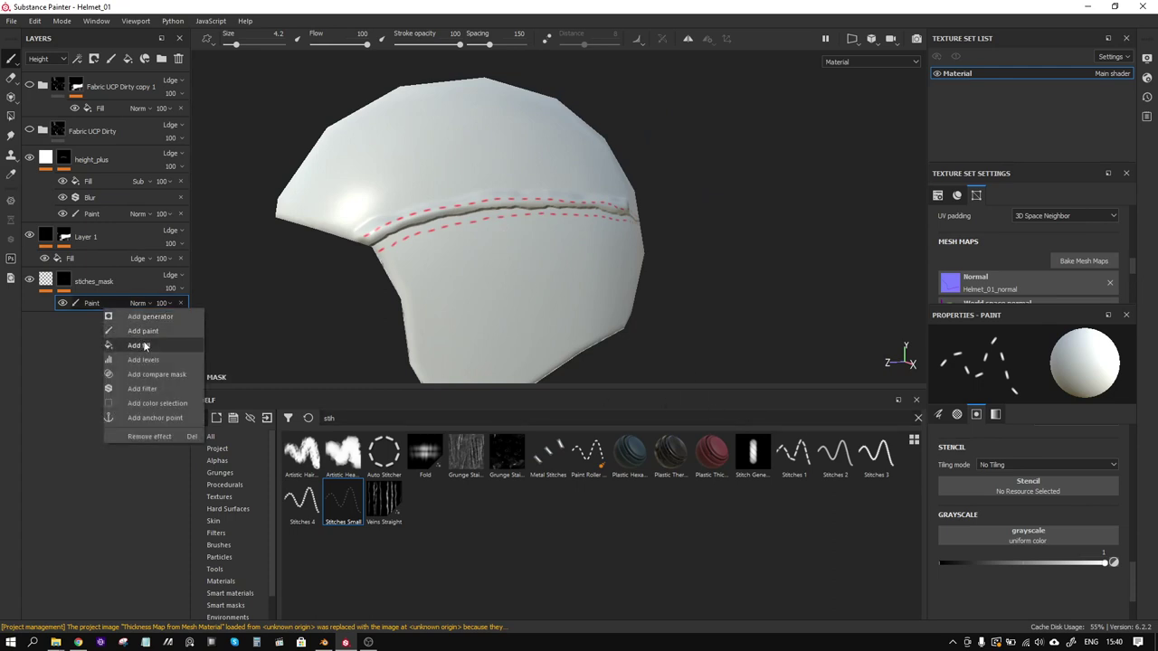
{"action": "left_click", "coordinate": [173, 419]}
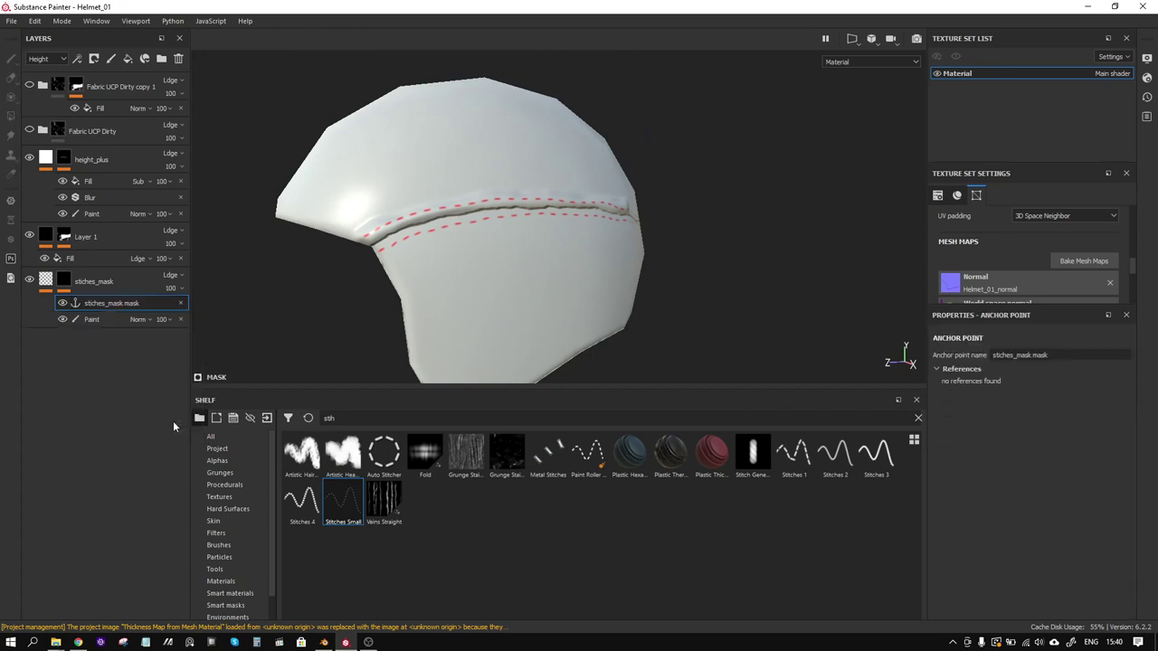
{"action": "left_click", "coordinate": [30, 281]}
{"action": "left_click", "coordinate": [28, 130]}
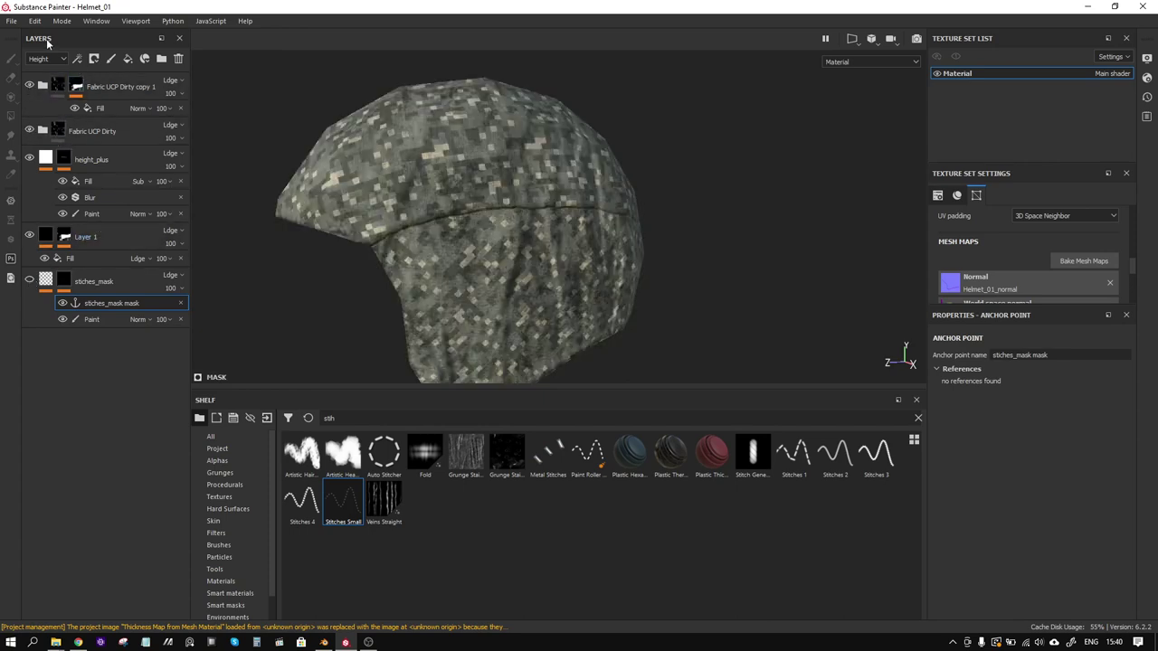
Add a new paint layer at the top of the layer stack and give it a fill effect
{"action": "left_click", "coordinate": [112, 60]}
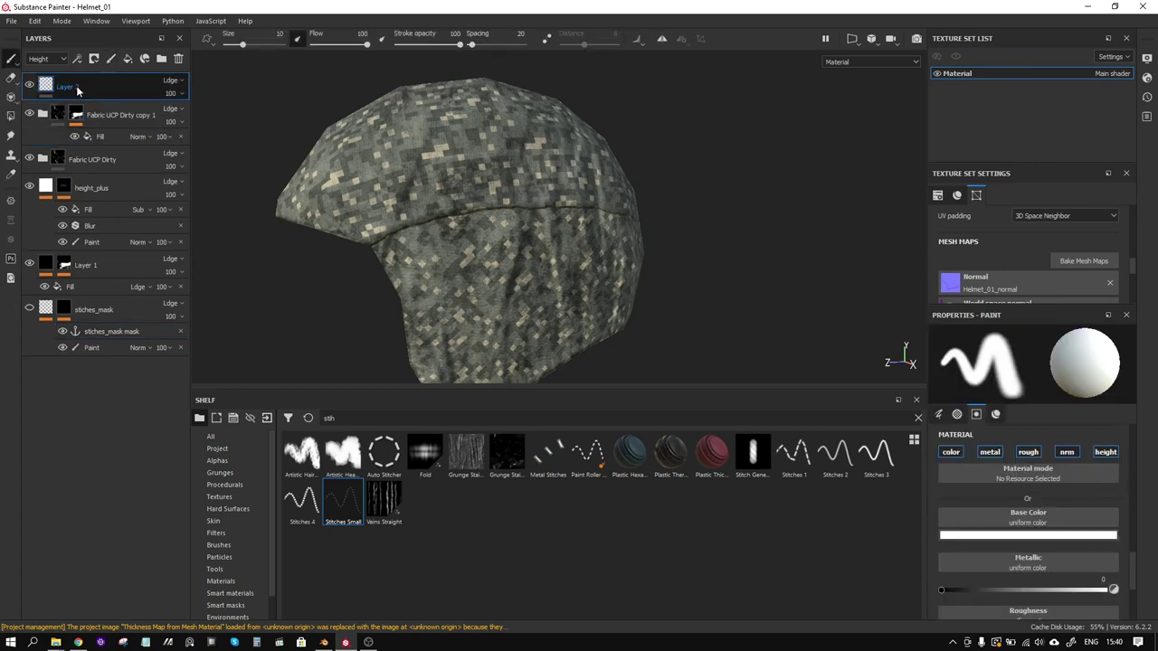
{"action": "right_click", "coordinate": [76, 85]}
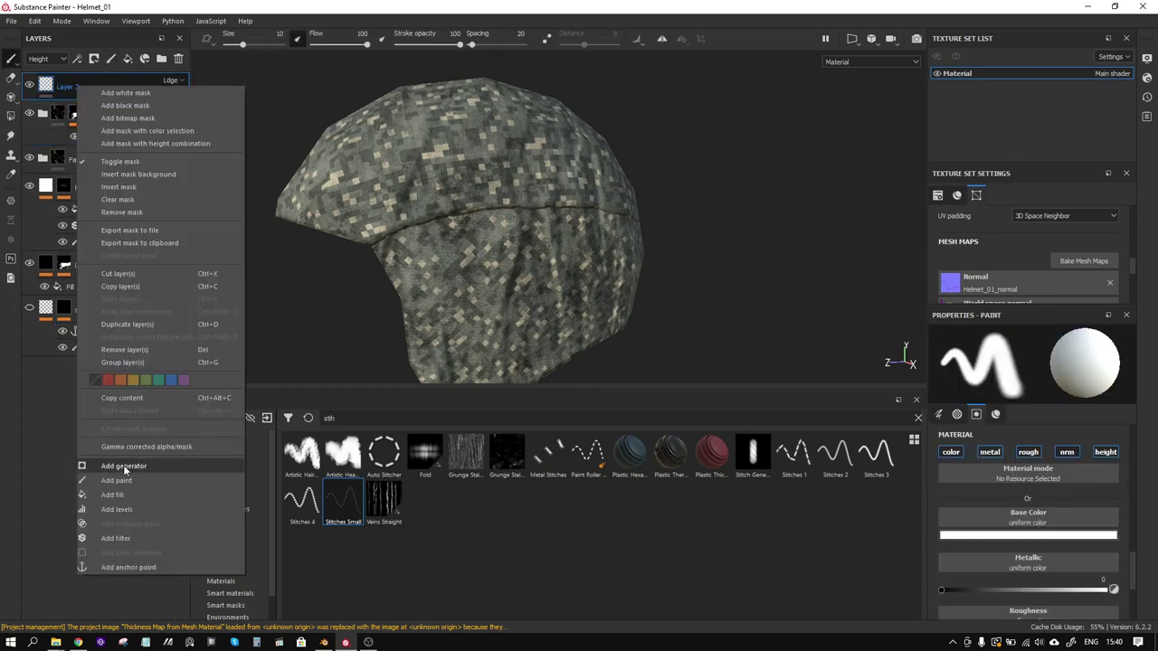
{"action": "left_click", "coordinate": [28, 404]}
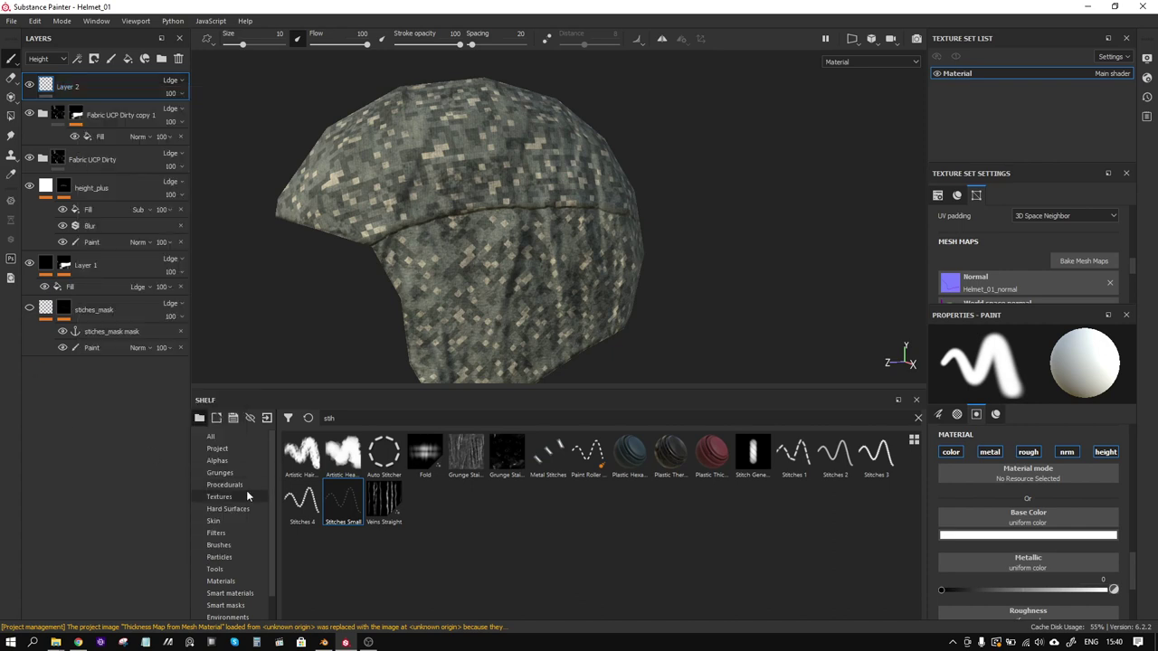
{"action": "left_click", "coordinate": [220, 581]}
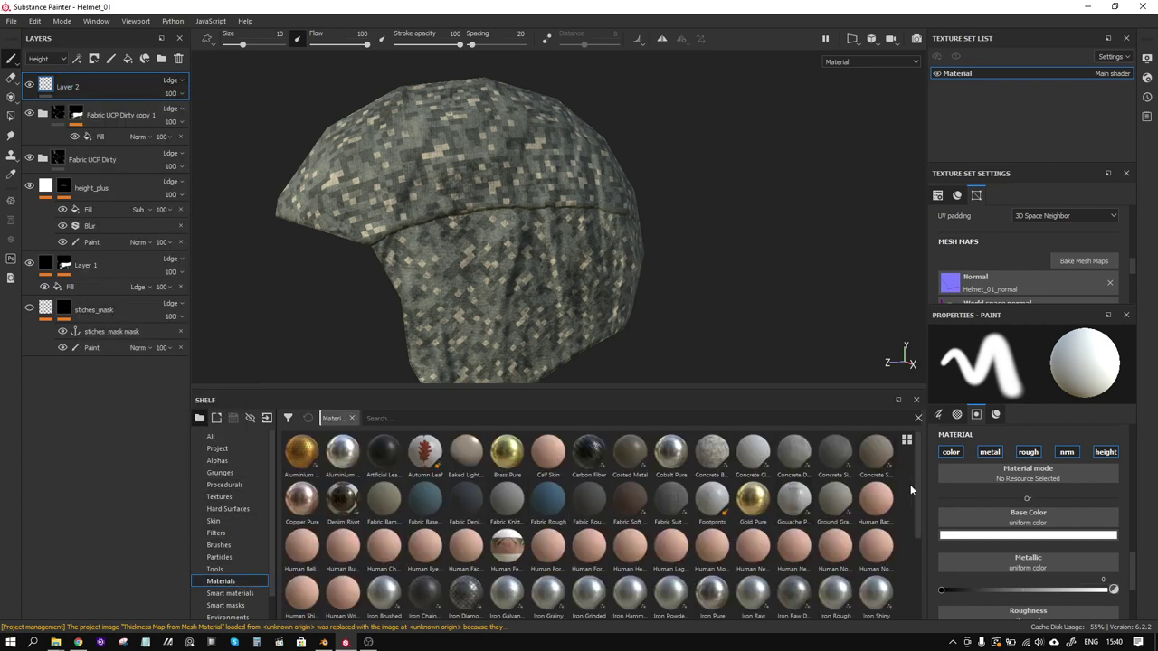
{"action": "mouse_move", "coordinate": [919, 482]}
{"action": "left_mouse_down"}
{"action": "mouse_move", "coordinate": [923, 555]}
{"action": "mouse_move", "coordinate": [926, 479]}
{"action": "left_mouse_up"}
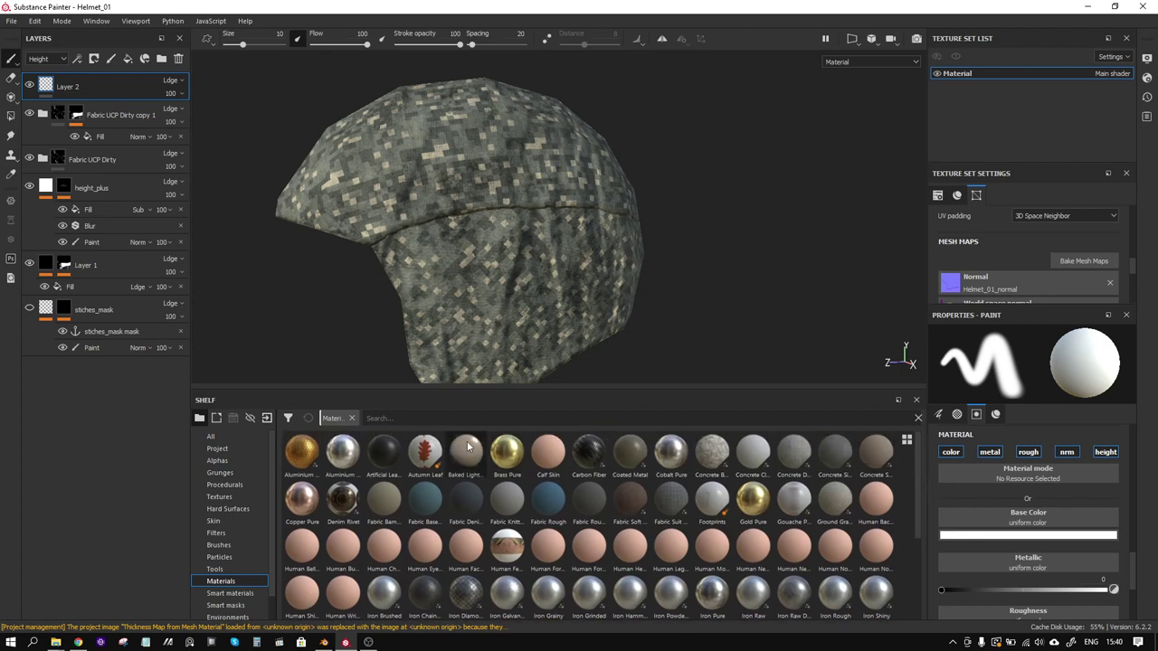
{"action": "right_click", "coordinate": [51, 87]}
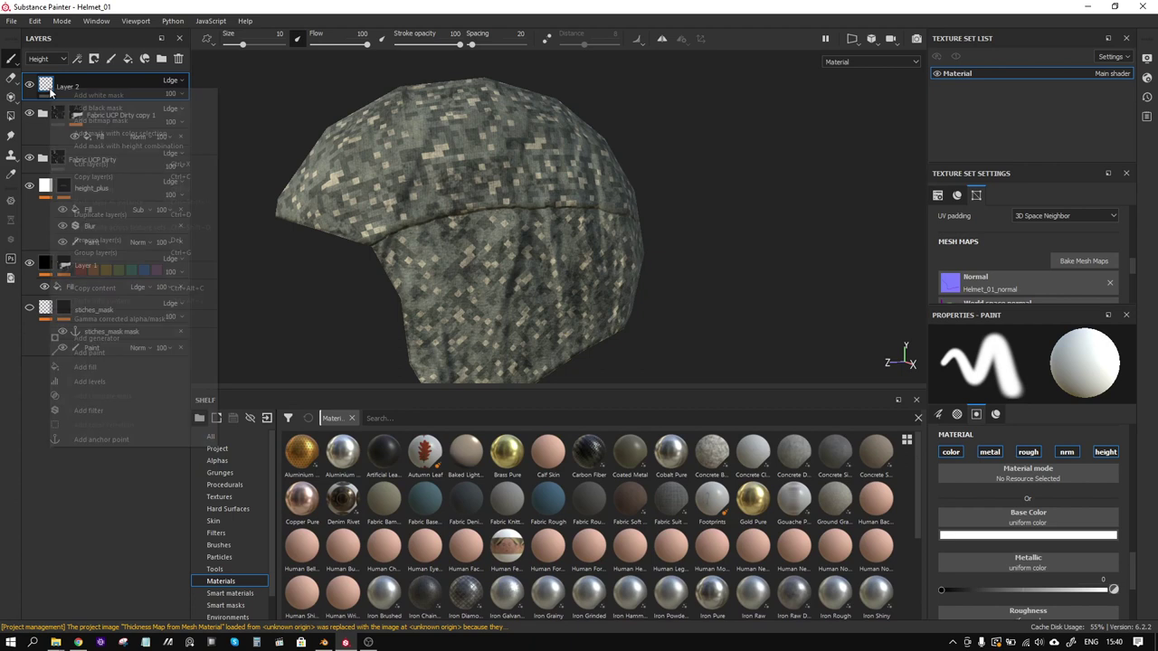
{"action": "left_click", "coordinate": [104, 367]}
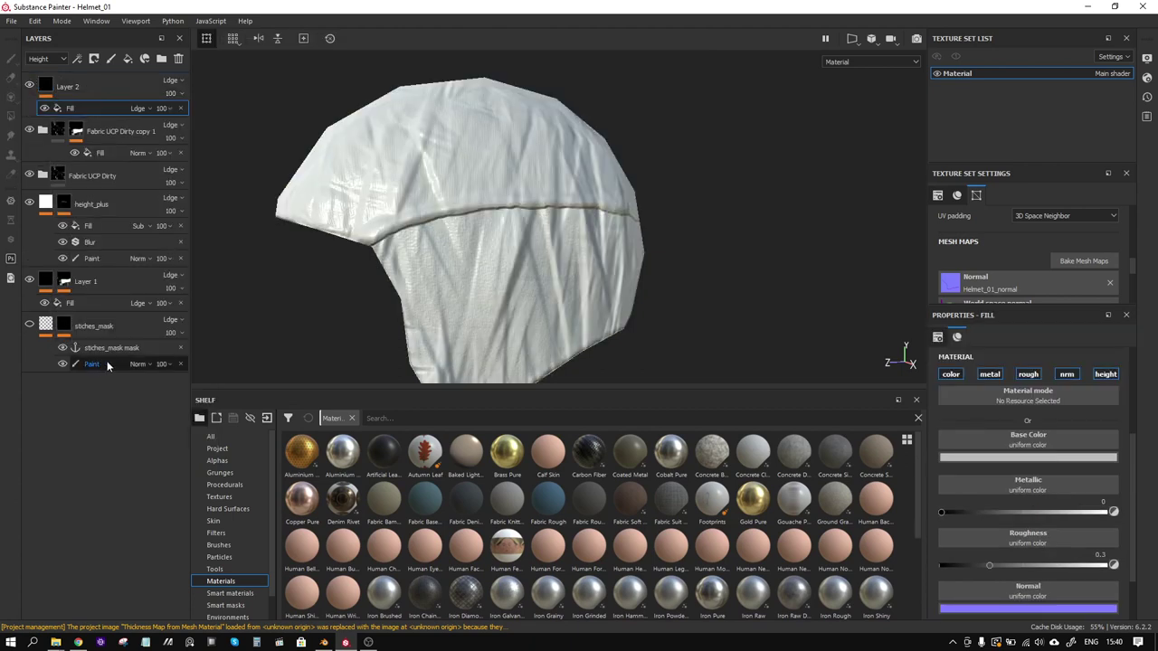
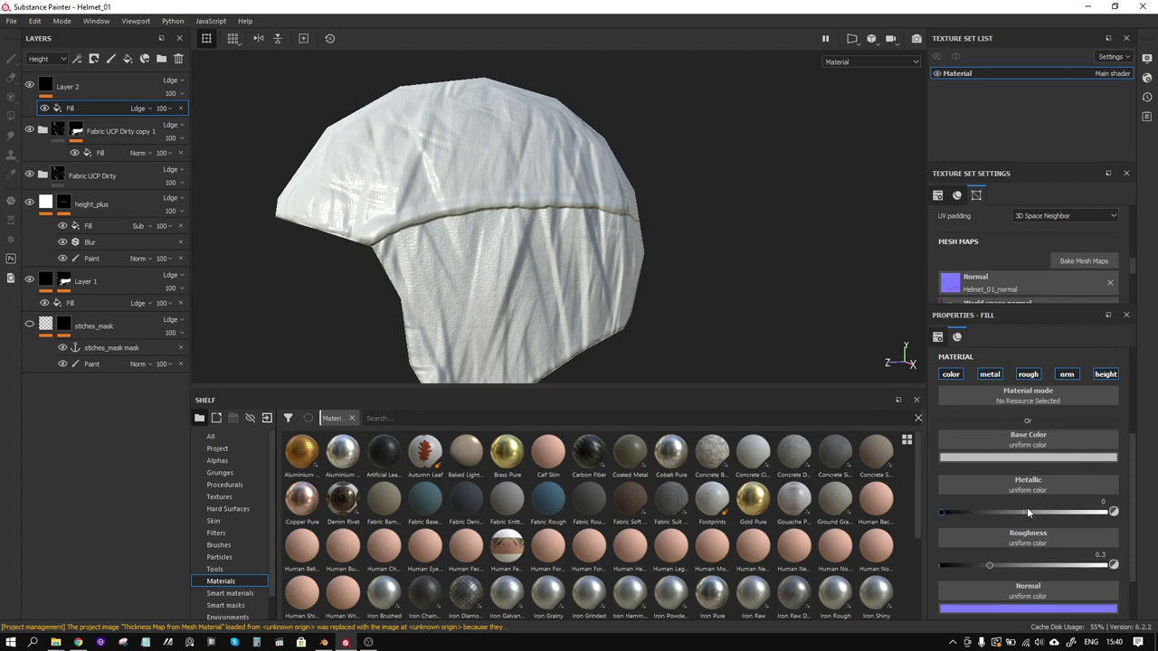
Turn off the fill's normal and height channels and set its base color to near-black with RGB 0.003
{"action": "left_click", "coordinate": [1068, 375]}
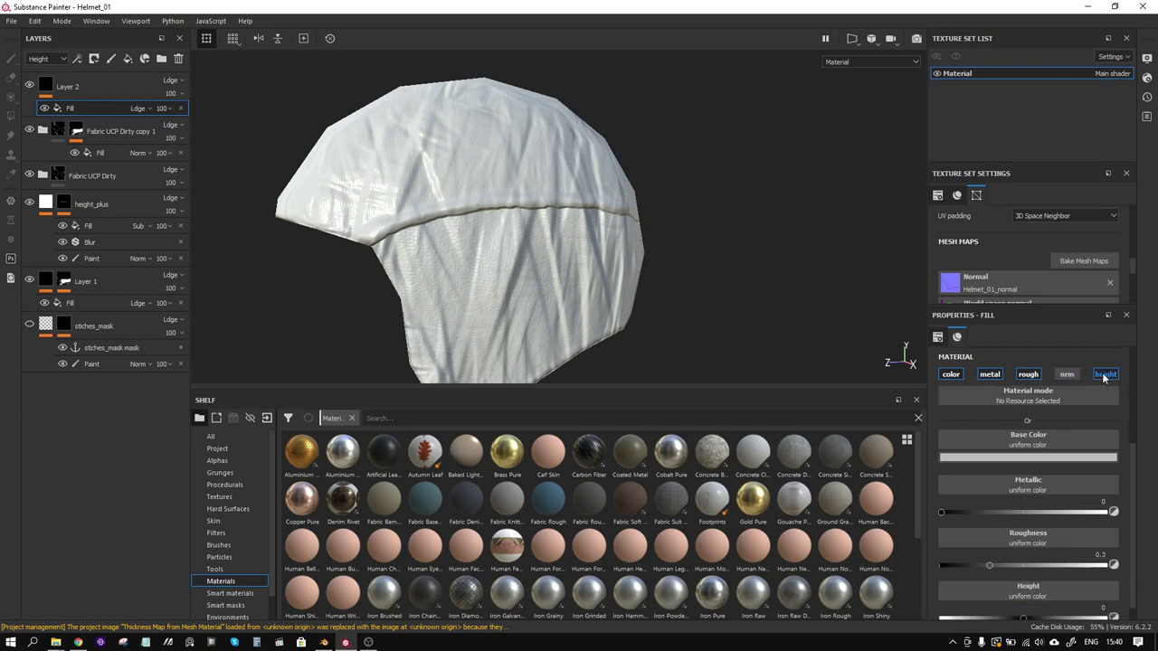
{"action": "left_click", "coordinate": [1102, 374]}
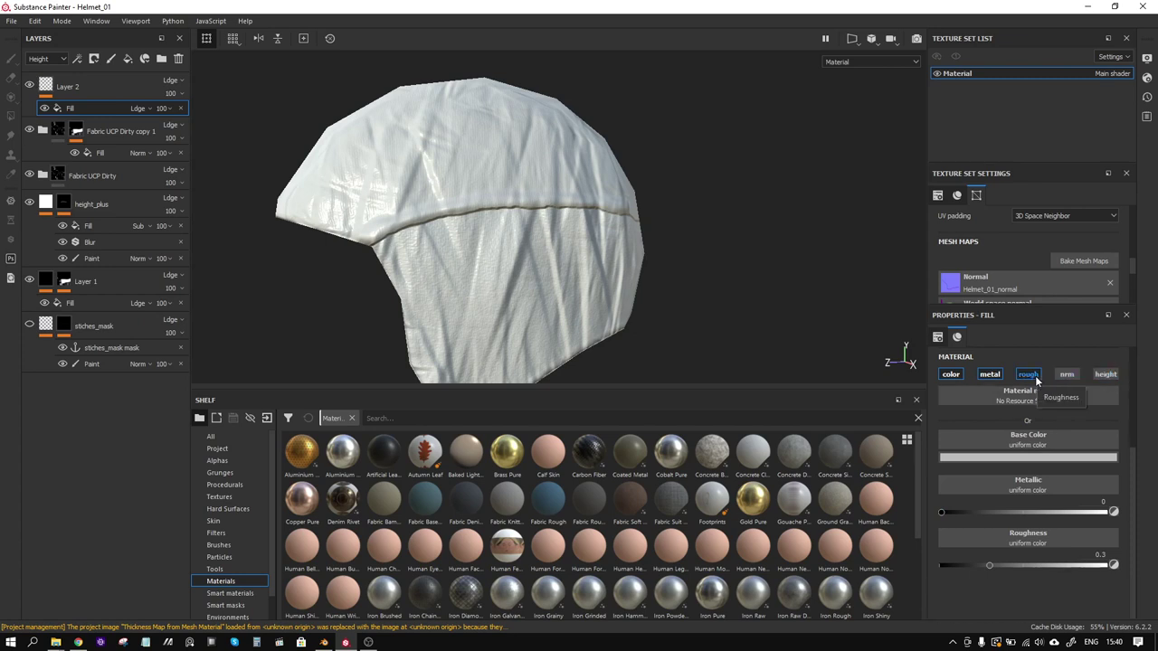
{"action": "left_click", "coordinate": [999, 458]}
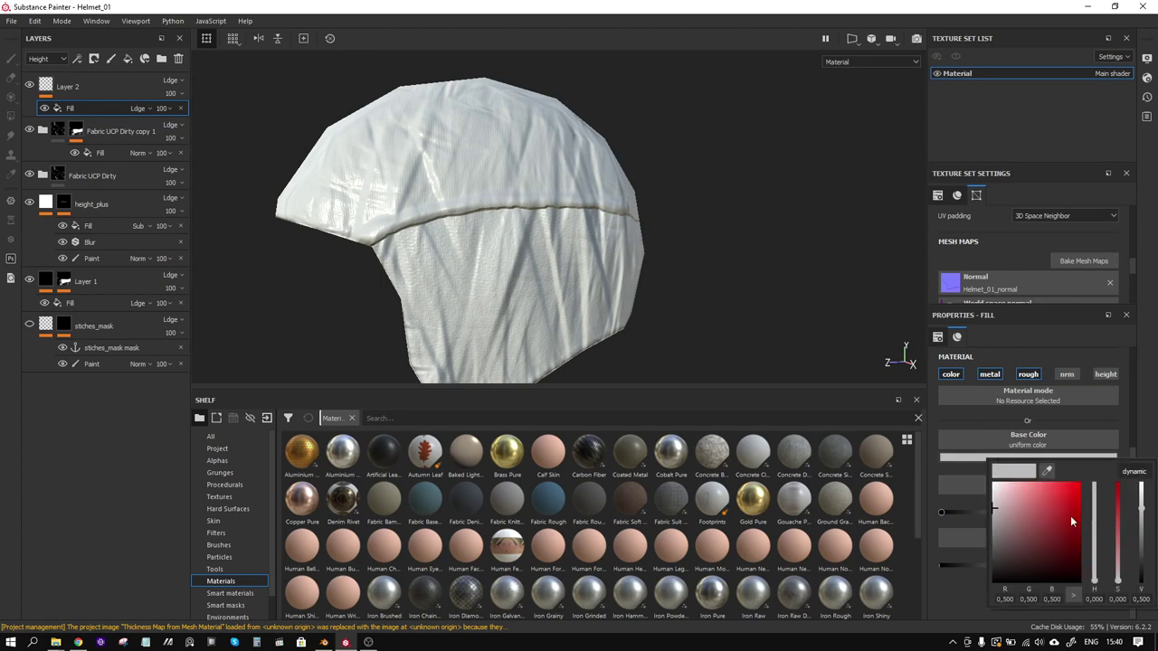
{"action": "left_click_drag", "start_coordinate": [1143, 573], "coordinate": [1142, 581]}
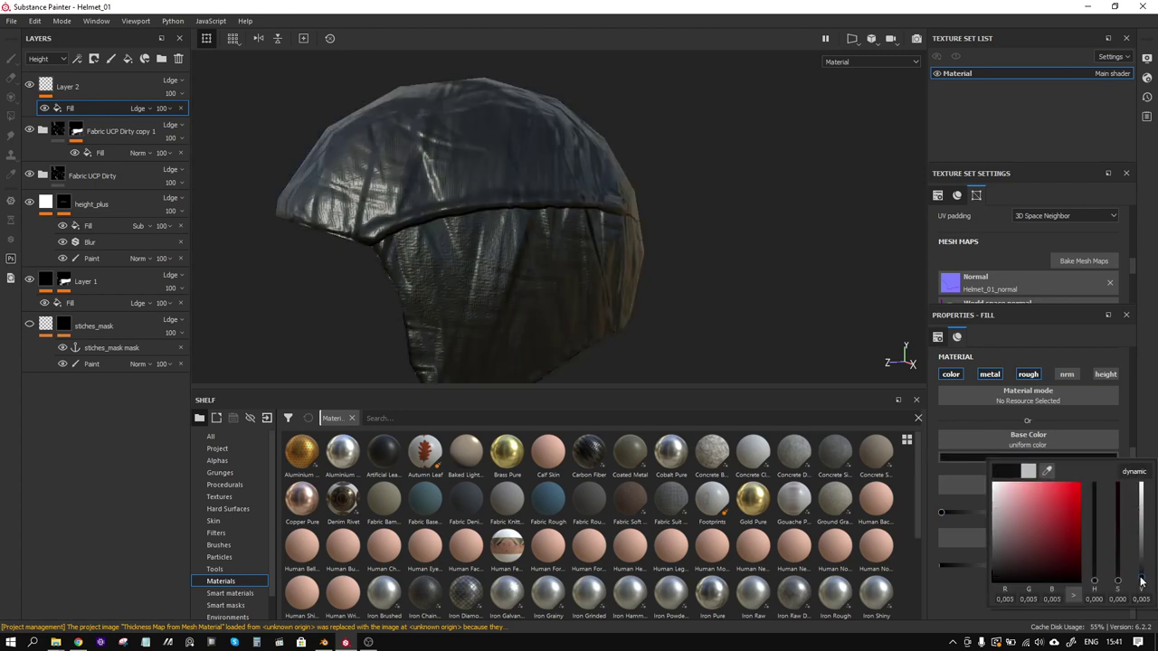
{"action": "left_click", "coordinate": [1150, 436]}
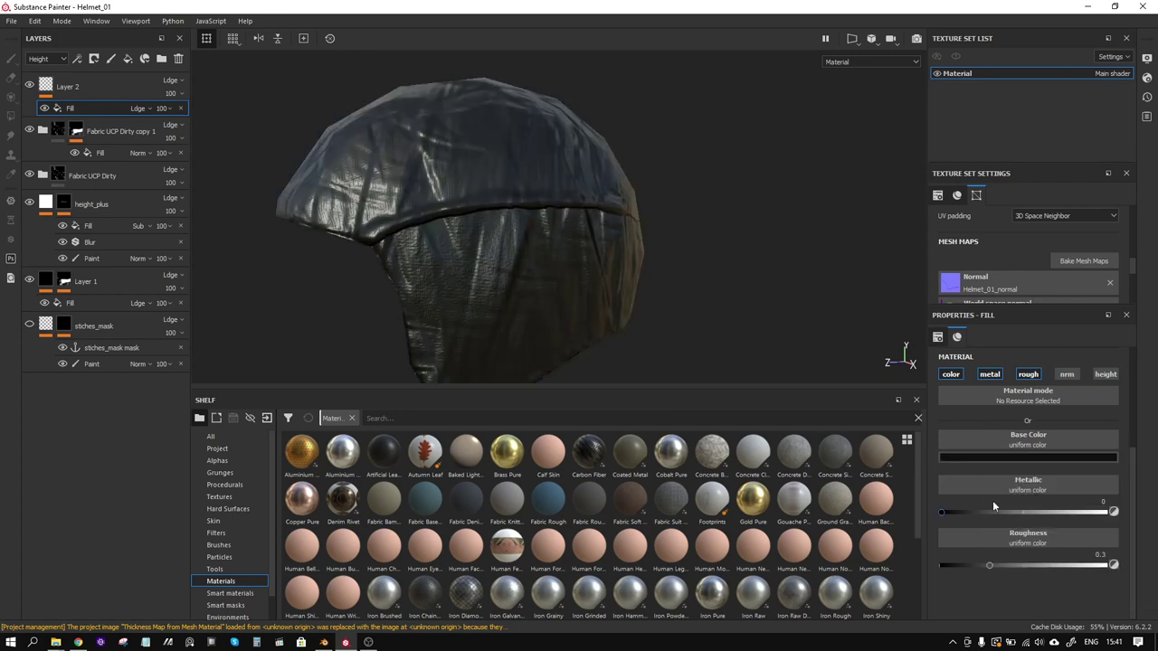
Set the fill's roughness to 0.4065
{"action": "left_click", "coordinate": [1076, 459]}
{"action": "left_click", "coordinate": [1138, 419]}
{"action": "mouse_move", "coordinate": [985, 566]}
{"action": "left_mouse_down"}
{"action": "mouse_move", "coordinate": [961, 565]}
{"action": "mouse_move", "coordinate": [1016, 562]}
{"action": "mouse_move", "coordinate": [1006, 565]}
{"action": "left_mouse_up"}
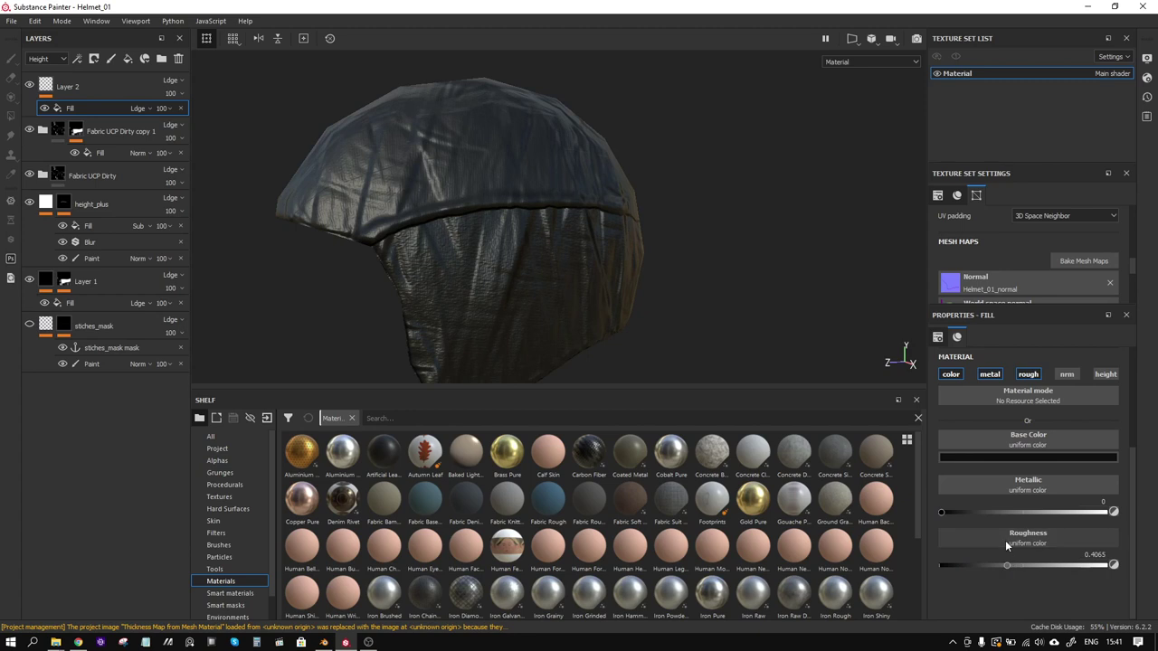
Add a black mask to Layer 2
{"action": "double_click", "coordinate": [76, 87]}
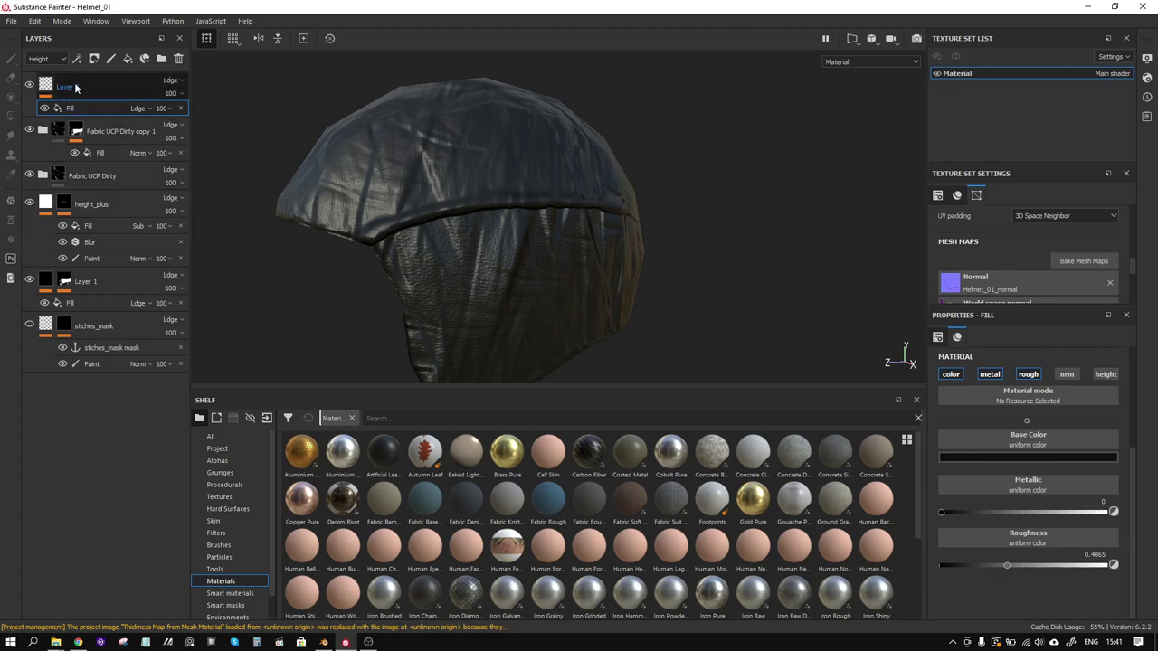
{"action": "right_click", "coordinate": [82, 87]}
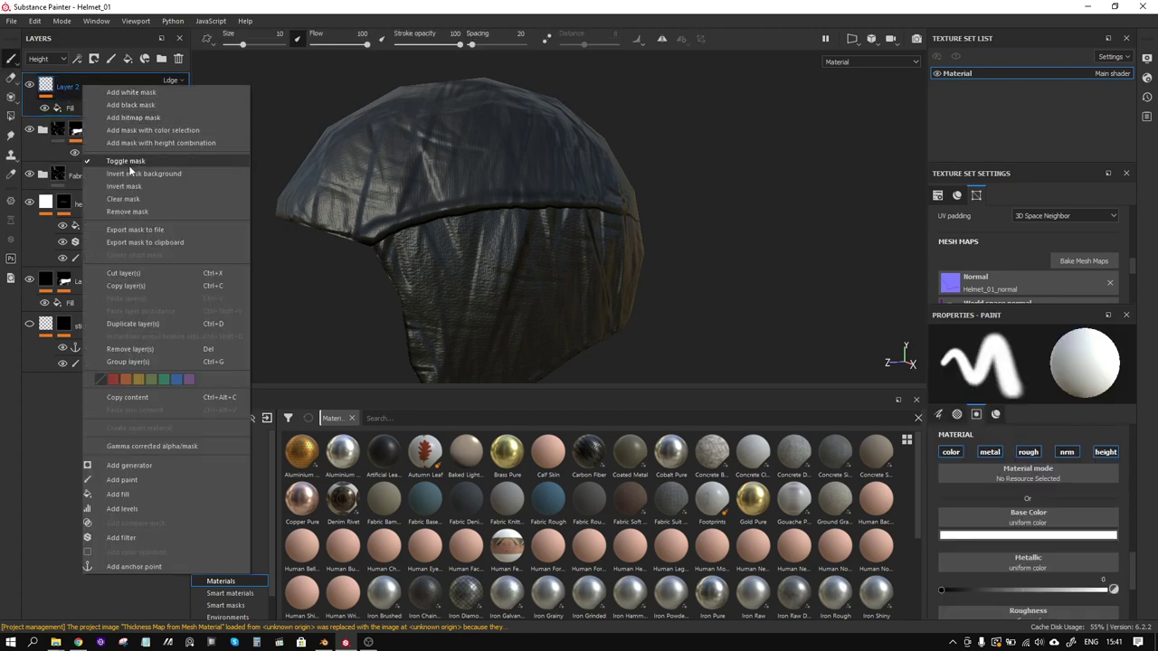
{"action": "left_click", "coordinate": [135, 105]}
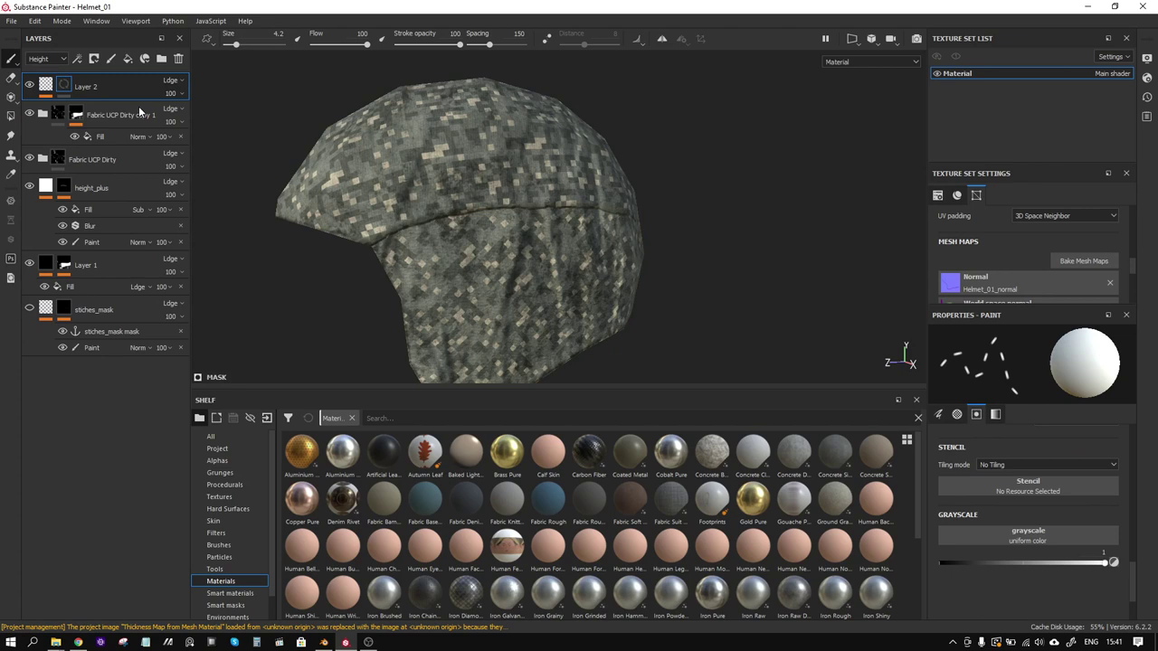
Add a fill to Layer 2's mask and use the stiches_mask mask anchor point as its grayscale source
{"action": "right_click", "coordinate": [63, 88]}
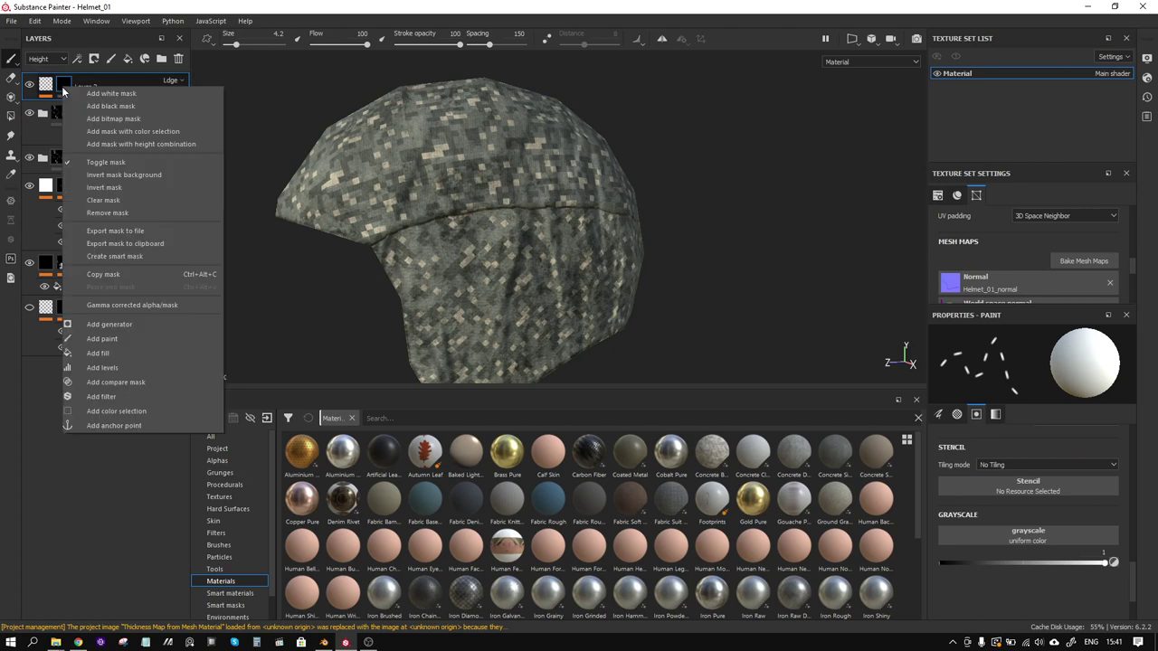
{"action": "left_click", "coordinate": [132, 352]}
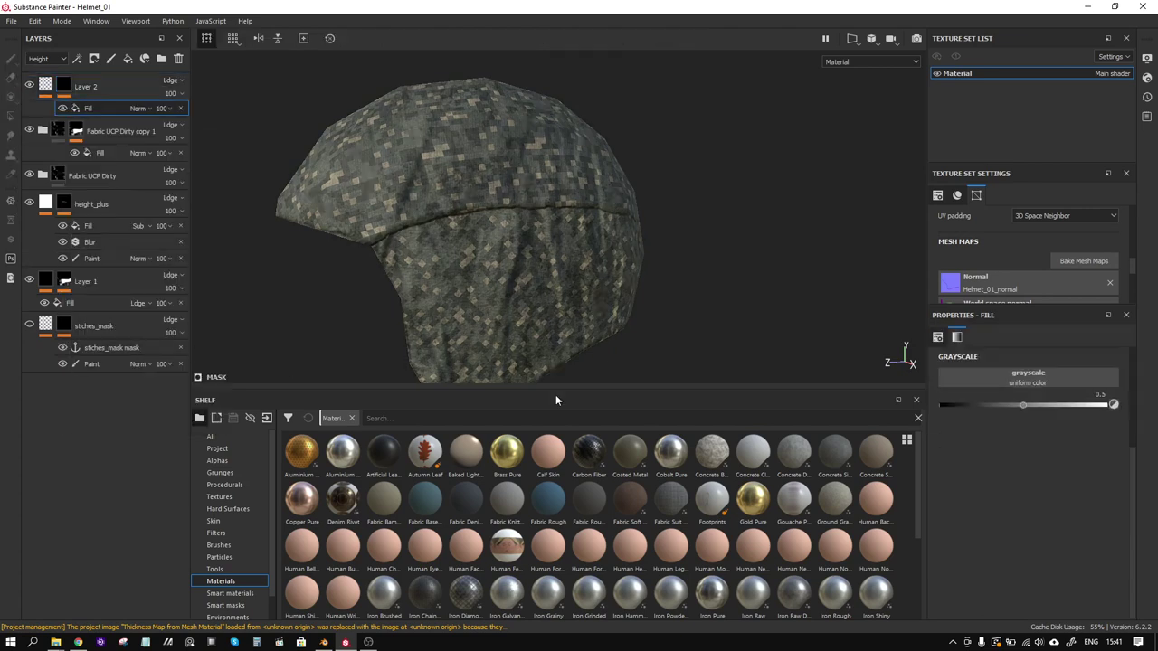
{"action": "left_click", "coordinate": [1000, 371]}
{"action": "left_click", "coordinate": [1065, 381]}
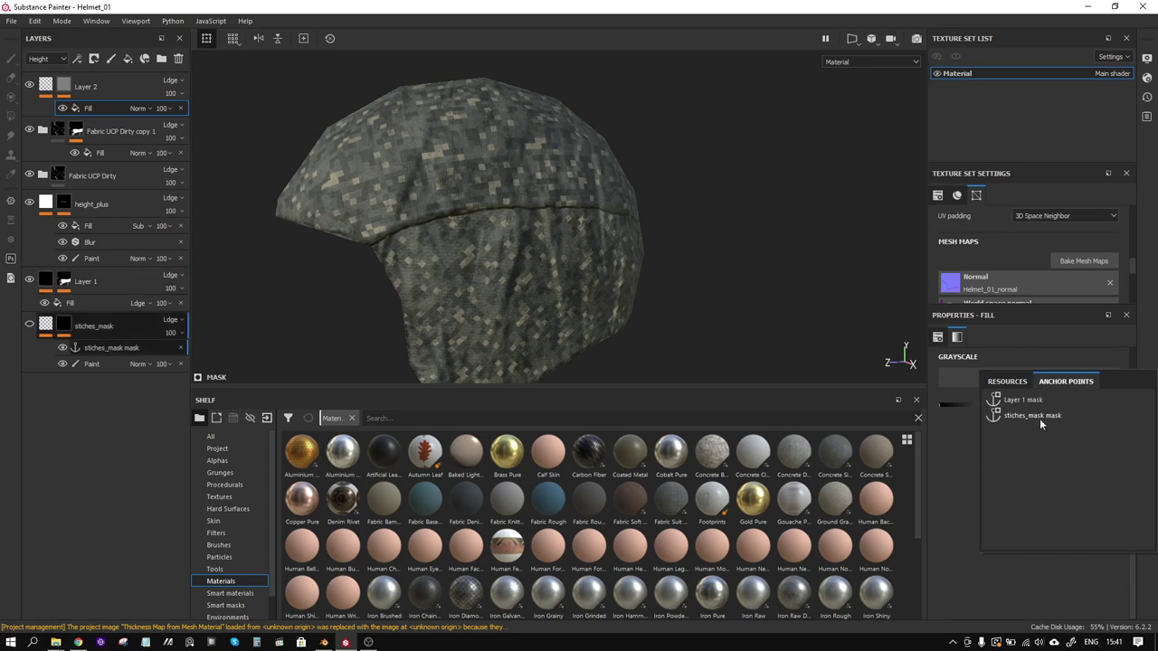
{"action": "left_click", "coordinate": [1038, 416]}
Lower the input white level of the mask fill to 0.408 to strengthen the stitches
{"action": "scroll", "coordinate": [395, 190], "scroll_direction": "up", "scroll_amount": 2}
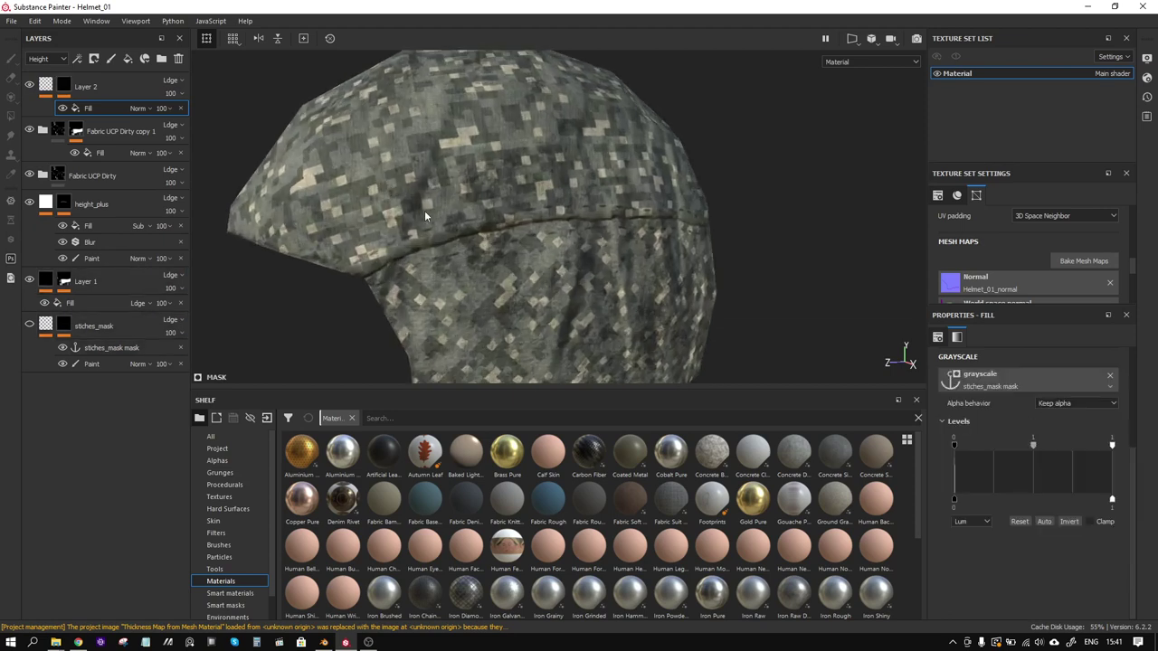
{"action": "left_click_drag", "start_coordinate": [485, 264], "coordinate": [493, 230], "text": "alt"}
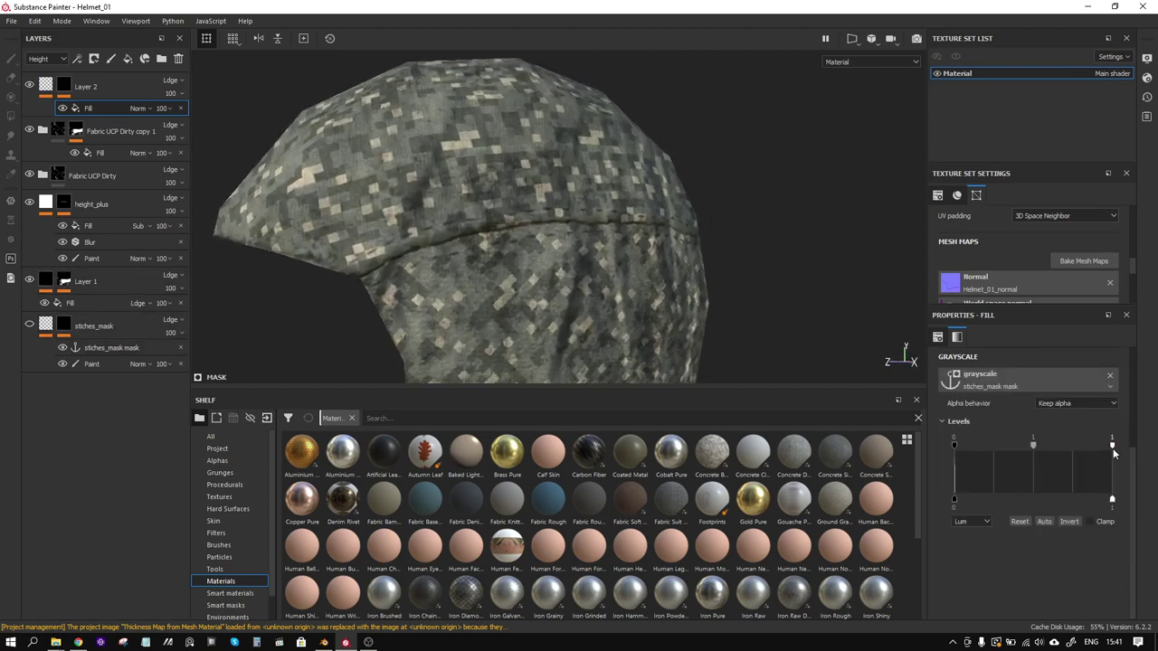
{"action": "left_click_drag", "start_coordinate": [1112, 444], "coordinate": [1019, 447]}
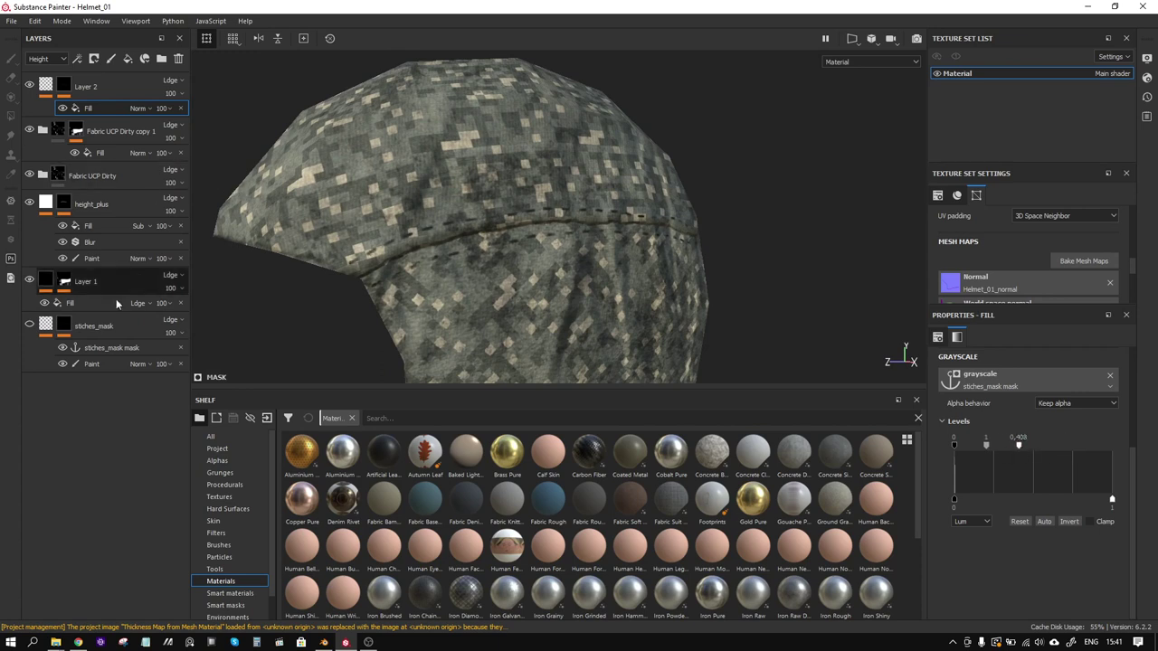
Select the height_plus layer's mask and display it alone in the 3D view
{"action": "double_click", "coordinate": [99, 205]}
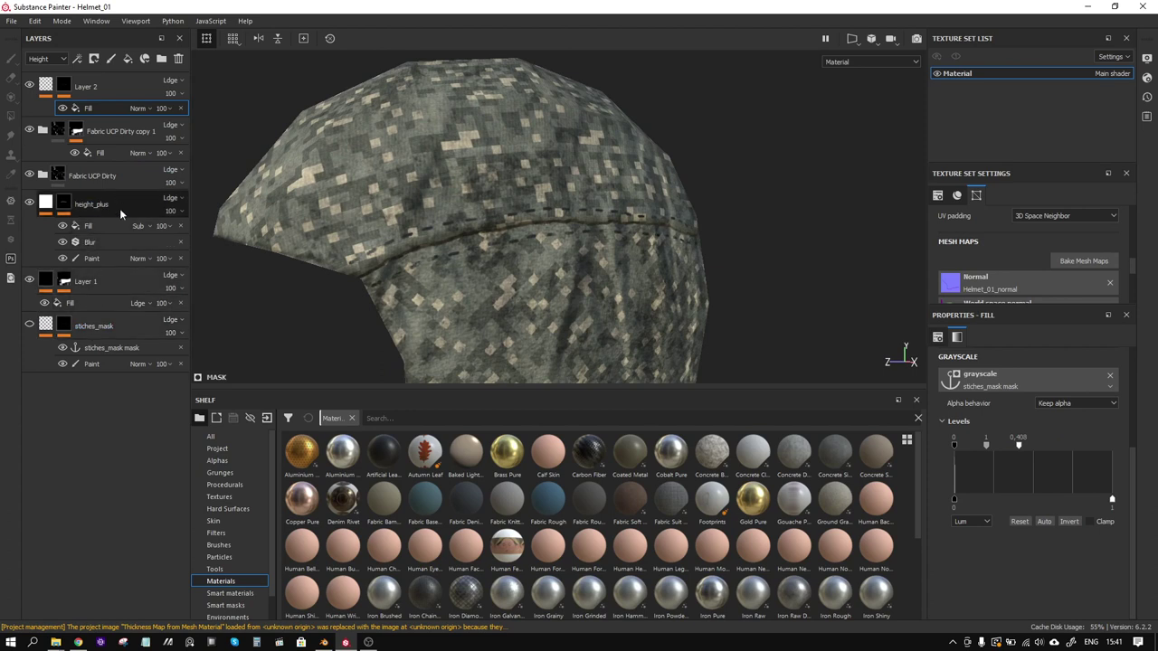
{"action": "left_click", "coordinate": [76, 204]}
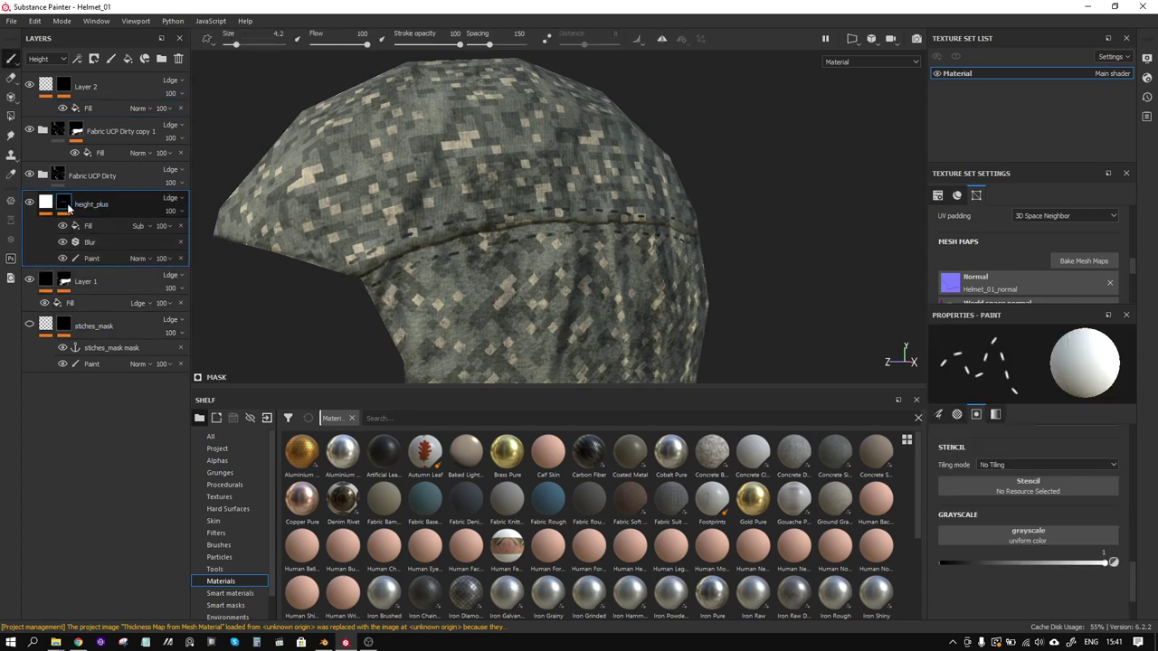
{"action": "left_click", "coordinate": [69, 208]}
{"action": "left_click", "coordinate": [870, 62]}
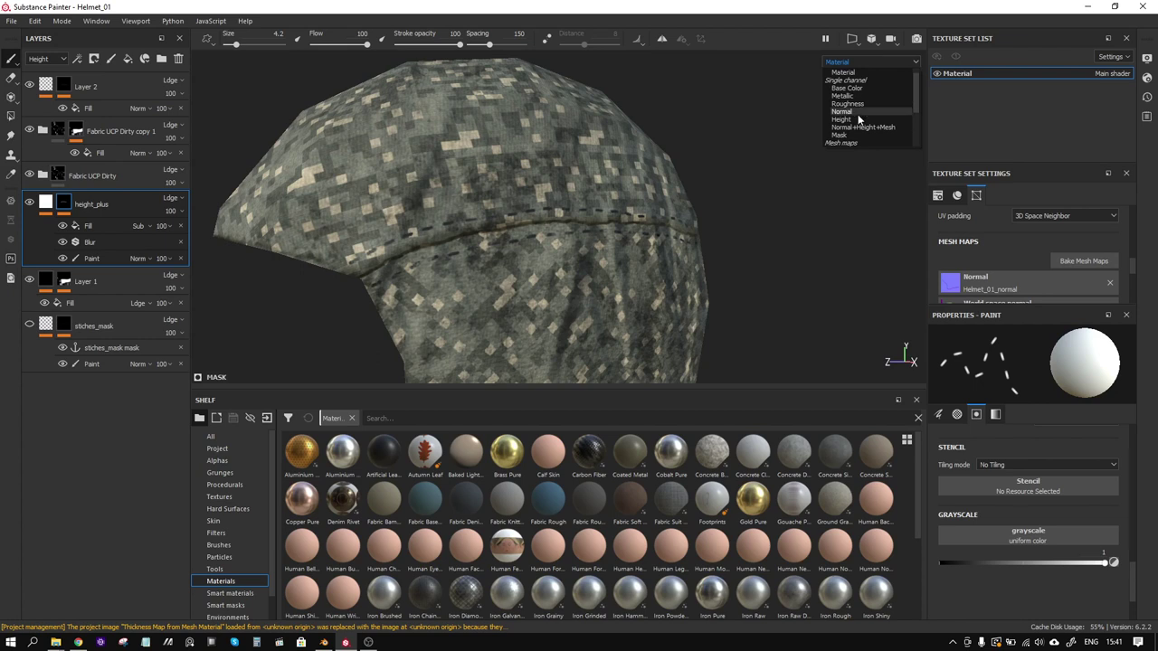
{"action": "left_click", "coordinate": [849, 134]}
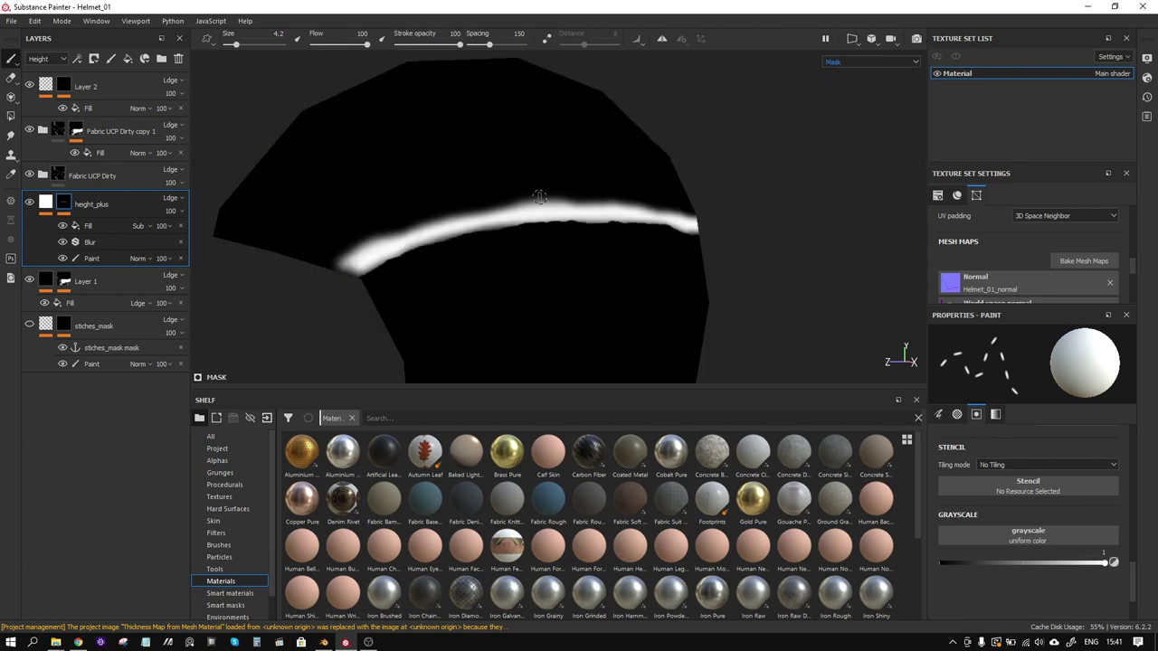
Add a Blur filter of intensity 1.27 to the stiches_mask mask, topped by an anchor point named stiches_mask mask_blured
{"action": "left_click", "coordinate": [106, 225]}
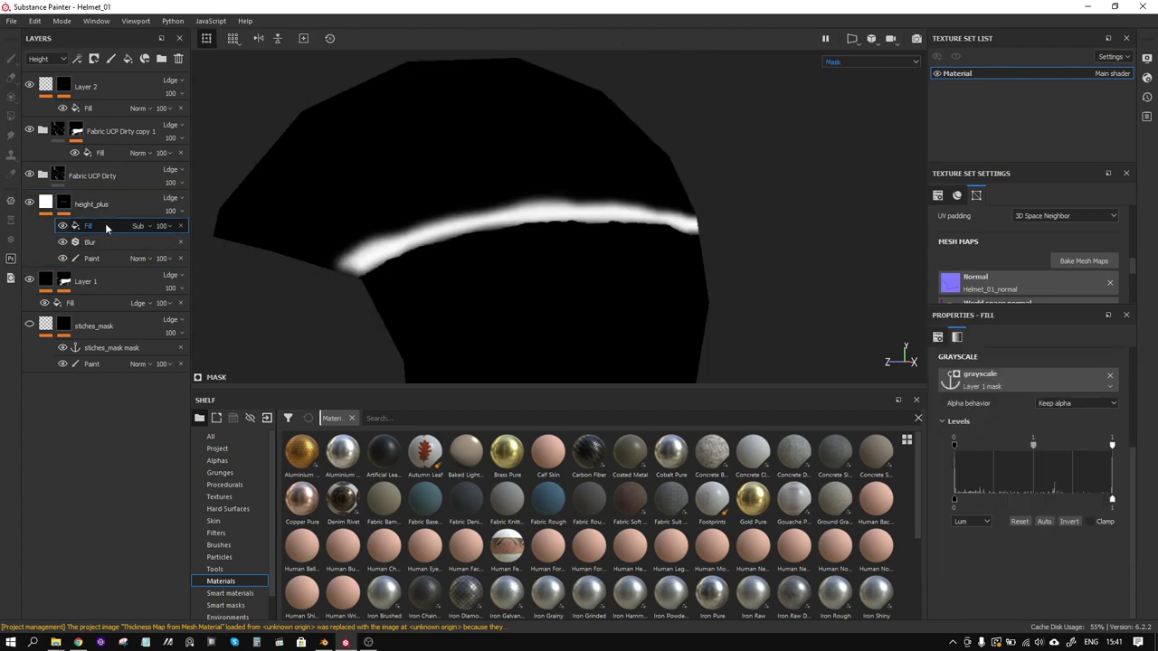
{"action": "left_click", "coordinate": [113, 351]}
{"action": "right_click", "coordinate": [105, 348]}
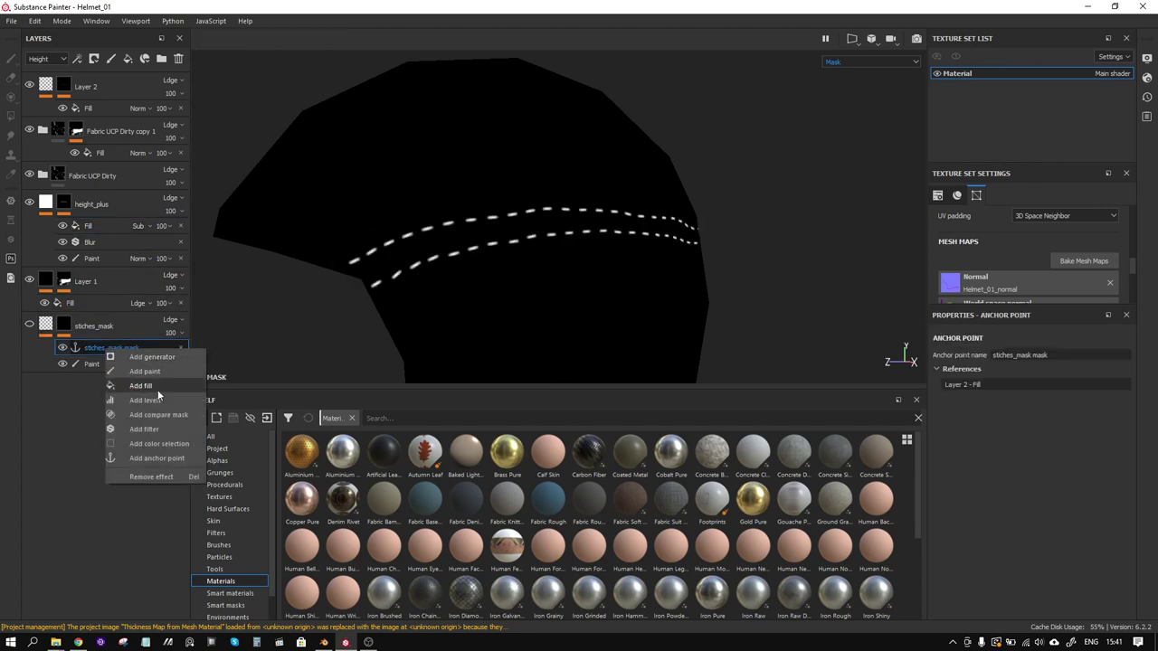
{"action": "left_click", "coordinate": [152, 429]}
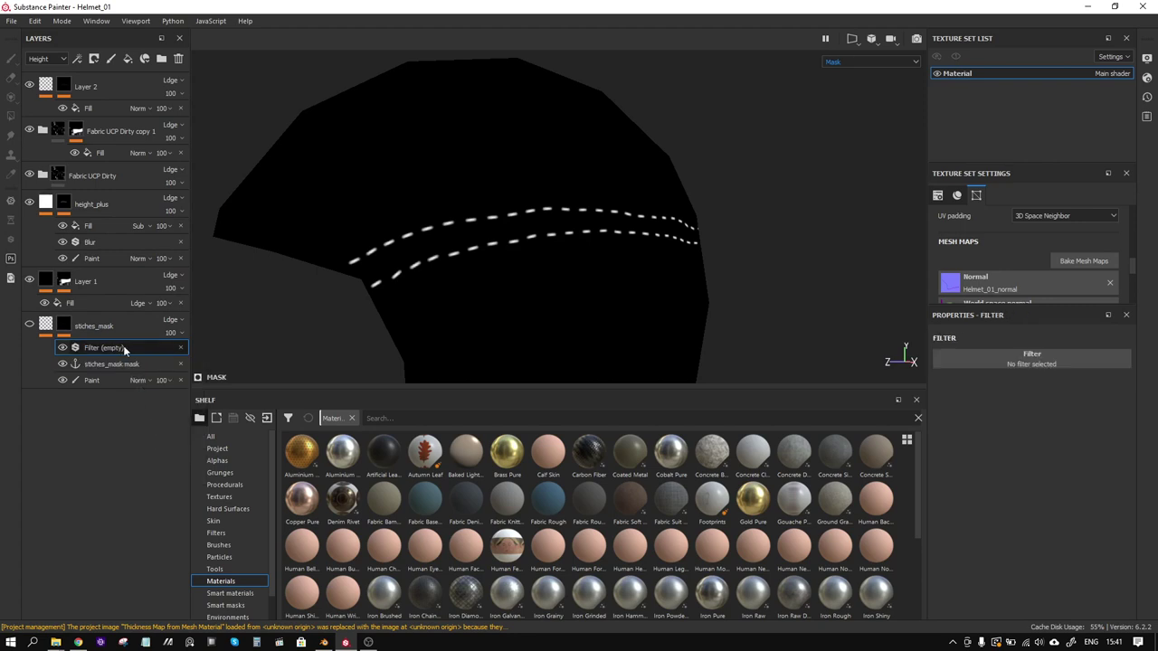
{"action": "left_click", "coordinate": [1011, 358]}
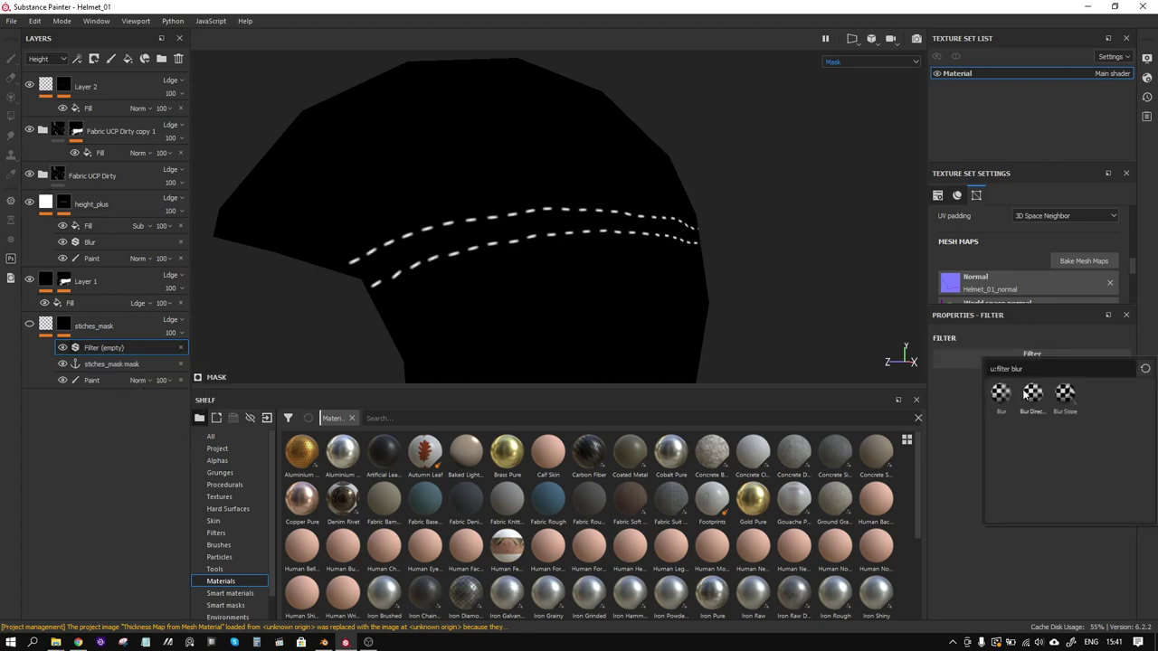
{"action": "left_click", "coordinate": [1000, 393]}
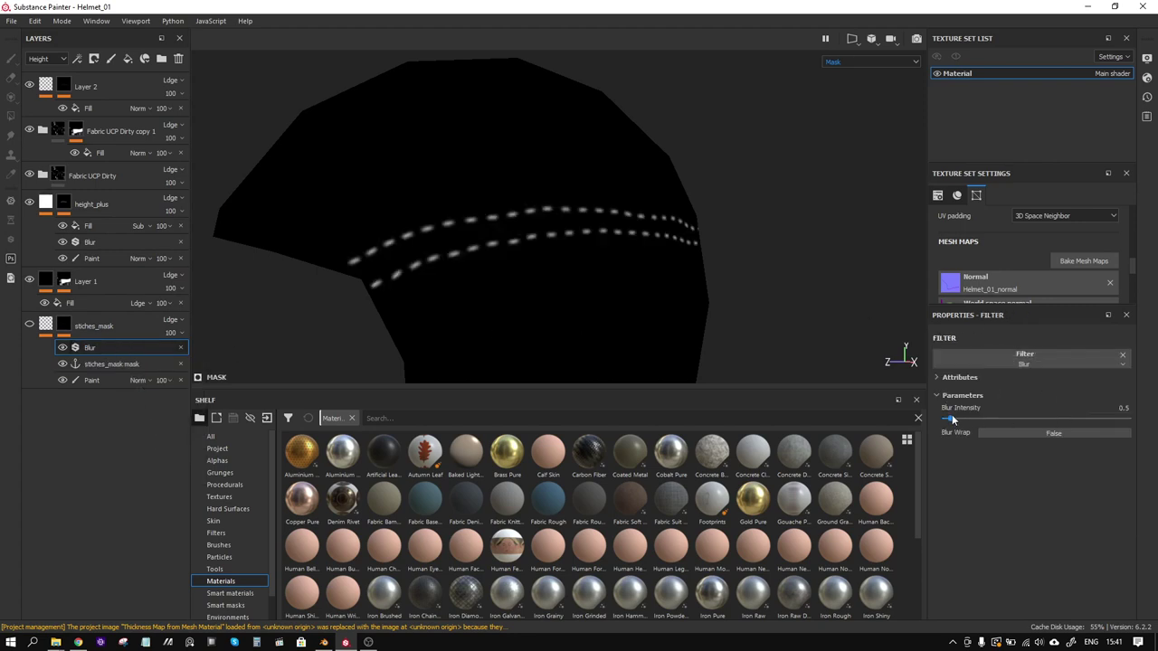
{"action": "left_click_drag", "start_coordinate": [951, 420], "coordinate": [961, 420]}
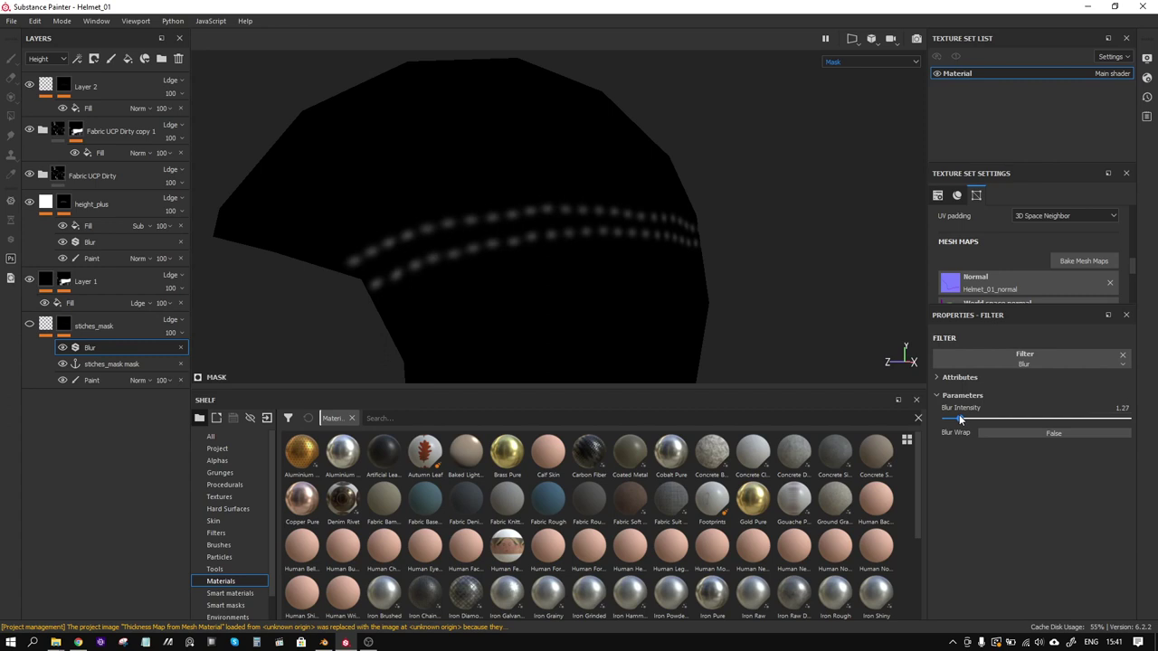
{"action": "right_click", "coordinate": [98, 352]}
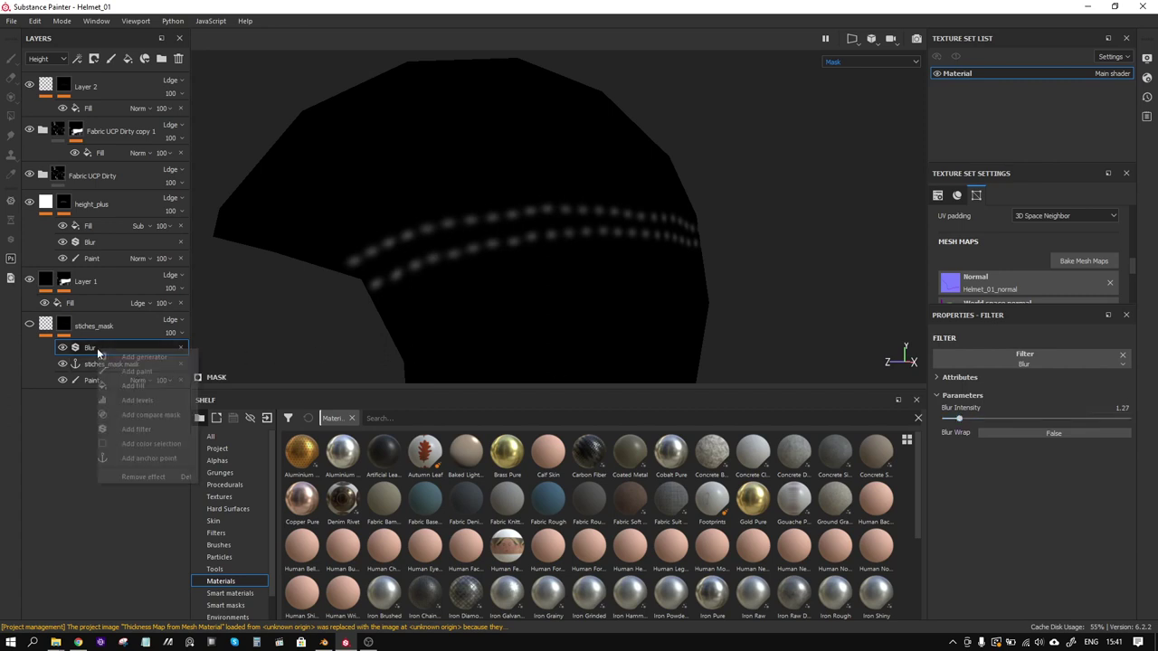
{"action": "left_click", "coordinate": [154, 457]}
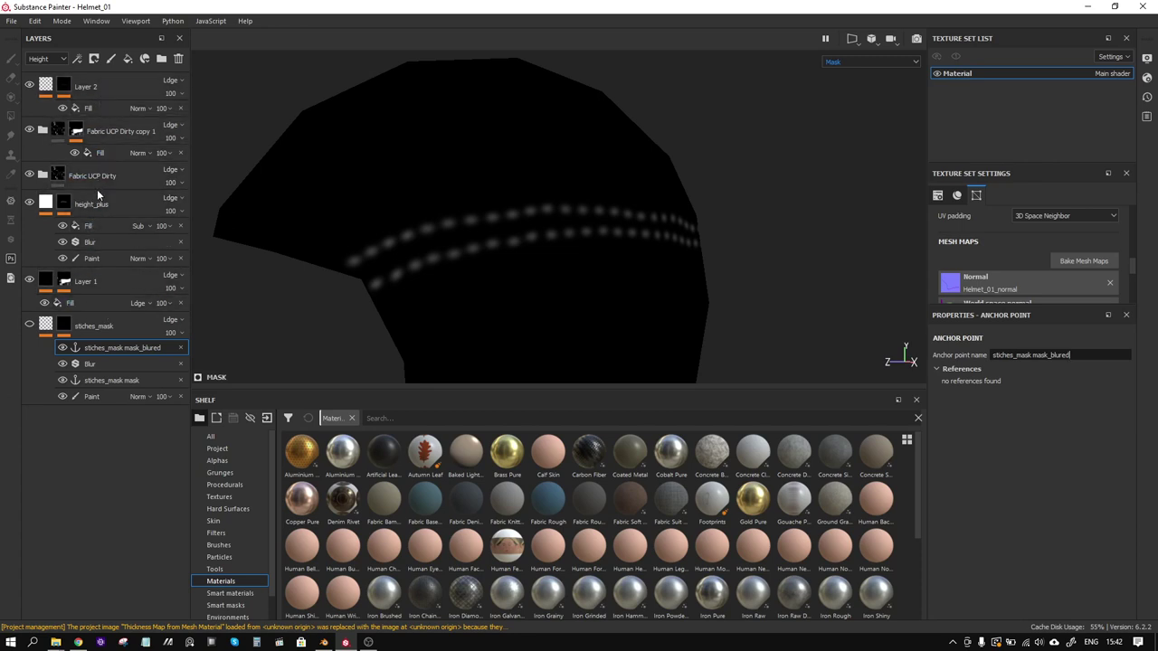
Add a Subtract fill at the top of the height_plus mask, using the stiches_mask mask_blured anchor point as its grayscale source
{"action": "left_click", "coordinate": [101, 227]}
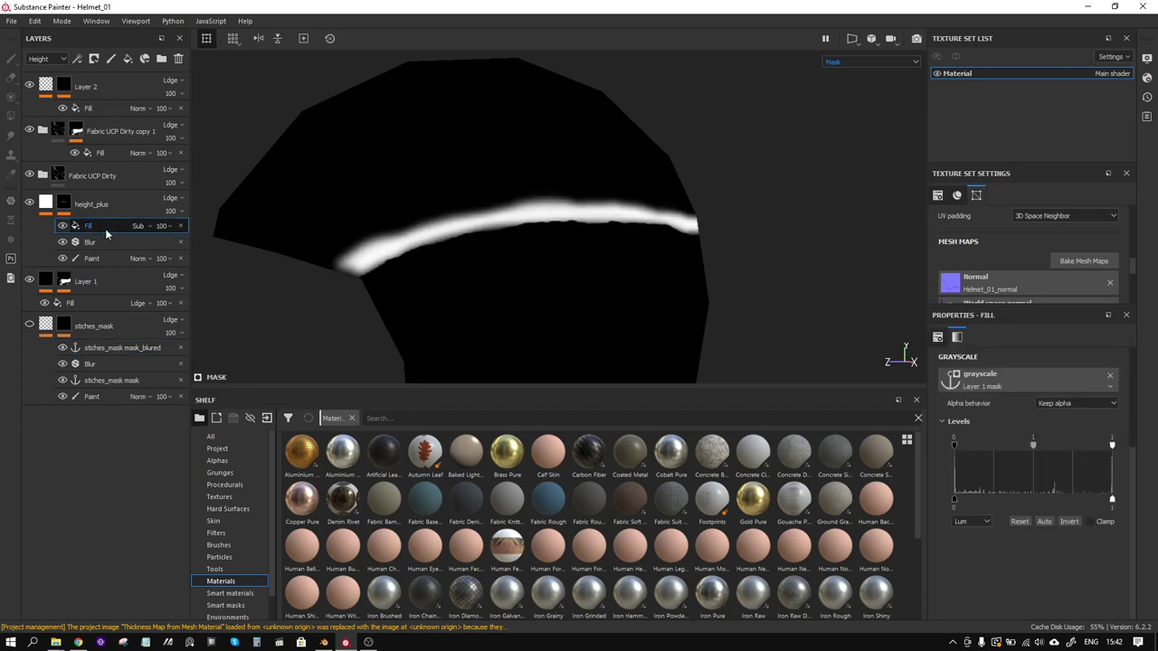
{"action": "right_click", "coordinate": [105, 228]}
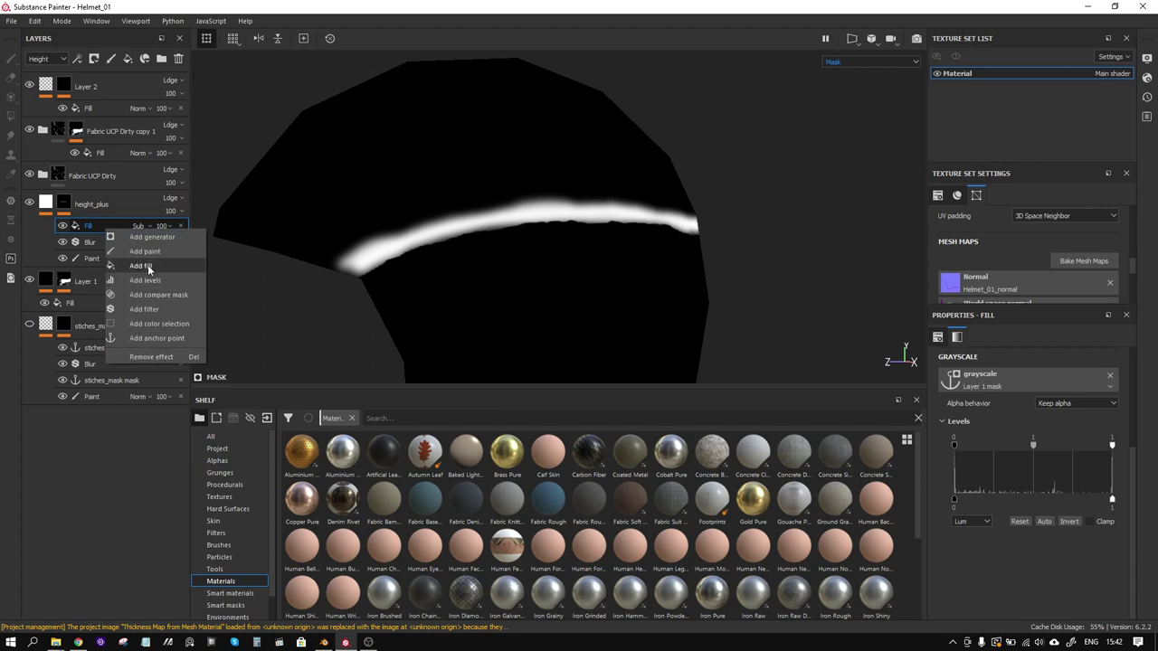
{"action": "left_click", "coordinate": [148, 267]}
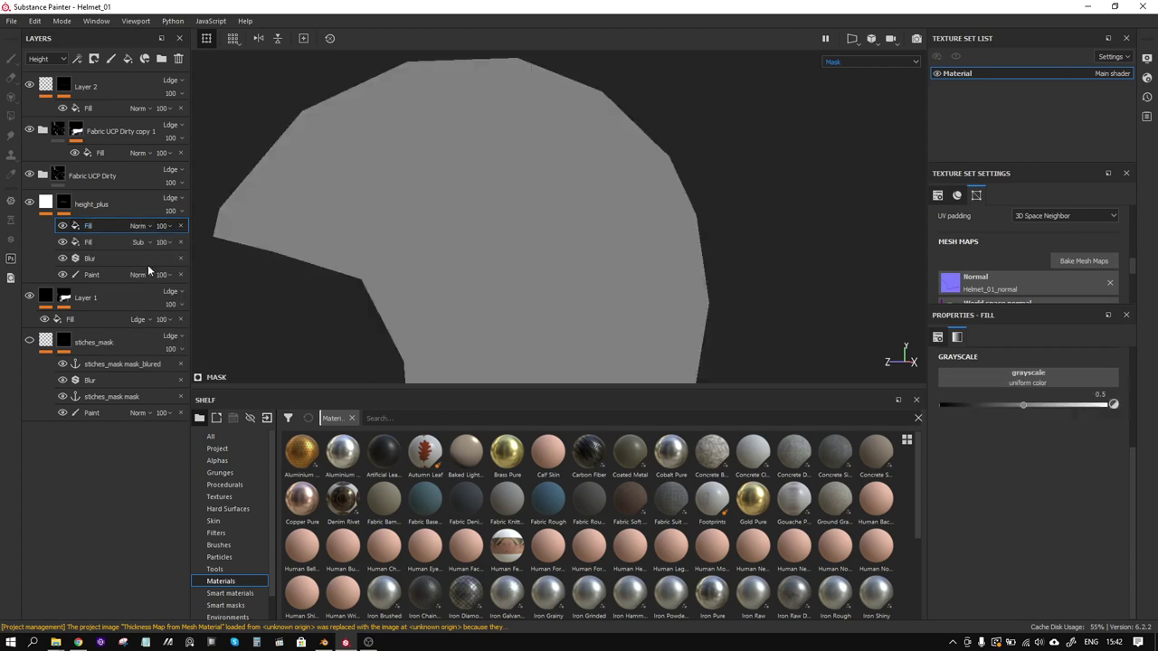
{"action": "left_click", "coordinate": [995, 374]}
{"action": "left_click", "coordinate": [1054, 388]}
{"action": "left_click", "coordinate": [1032, 438]}
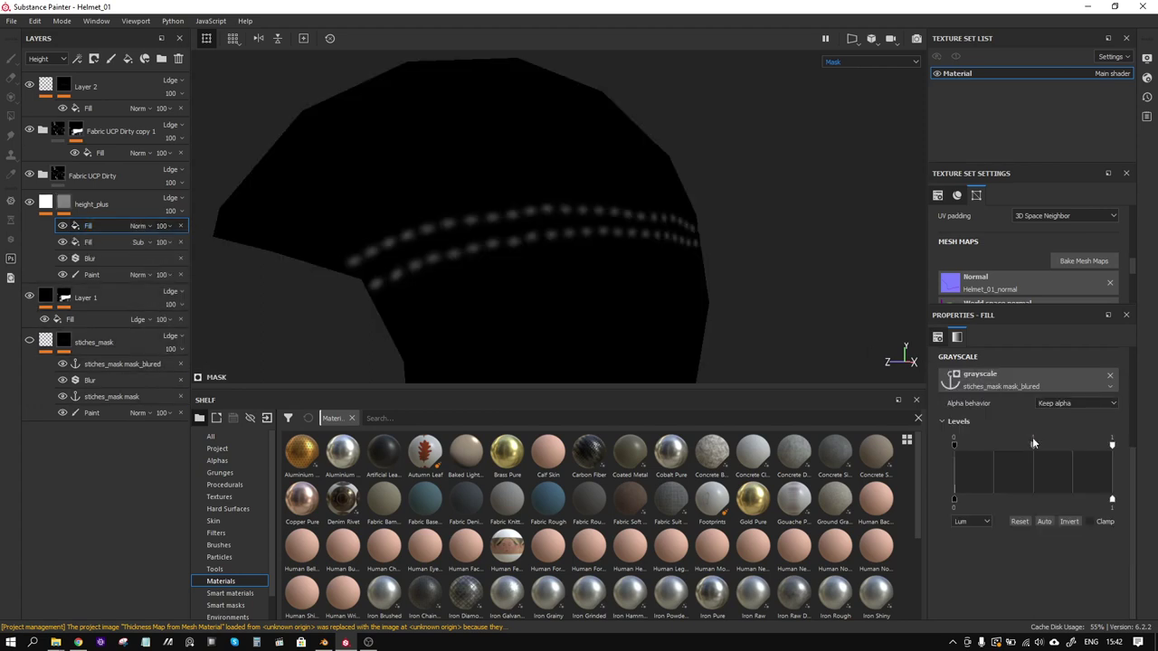
{"action": "left_click", "coordinate": [143, 225]}
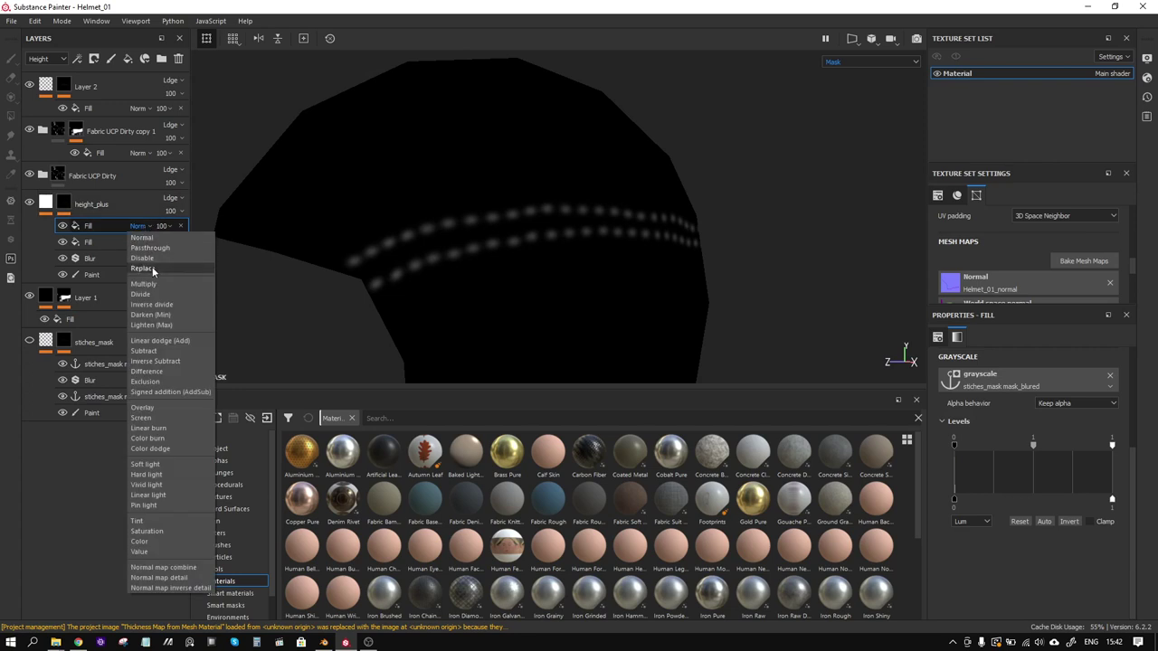
{"action": "left_click", "coordinate": [159, 349]}
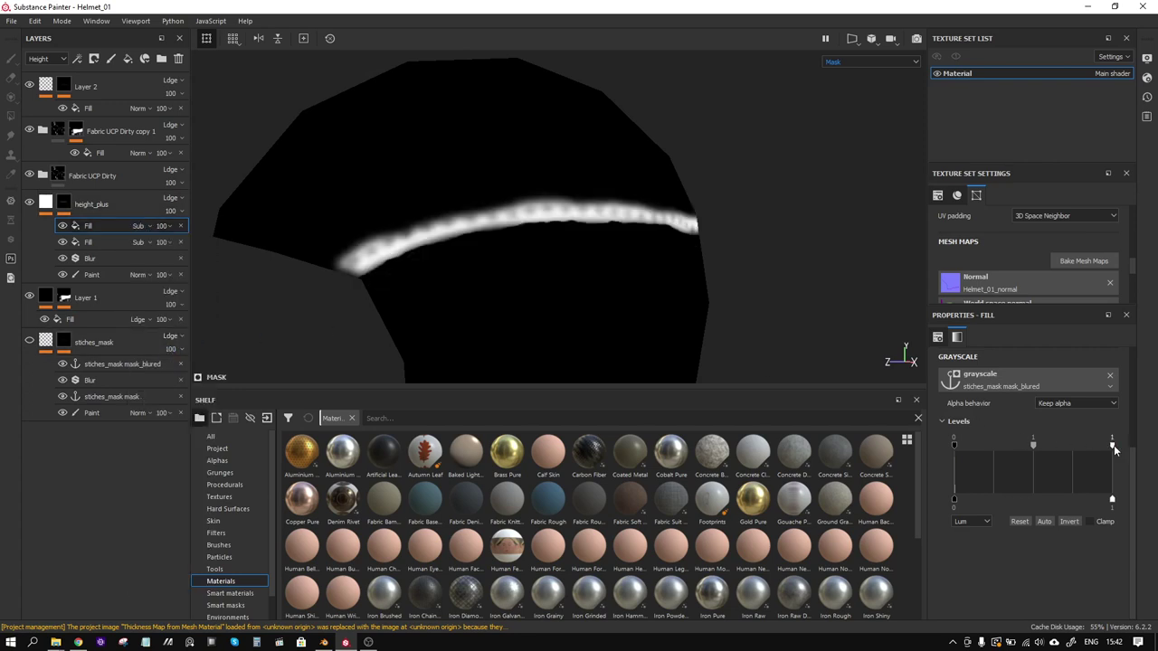
Set the blurred stitch fill's input levels to midtone 0.808 and white 0.298, judging the dents around the seam in material view
{"action": "left_click_drag", "start_coordinate": [1112, 445], "coordinate": [971, 447]}
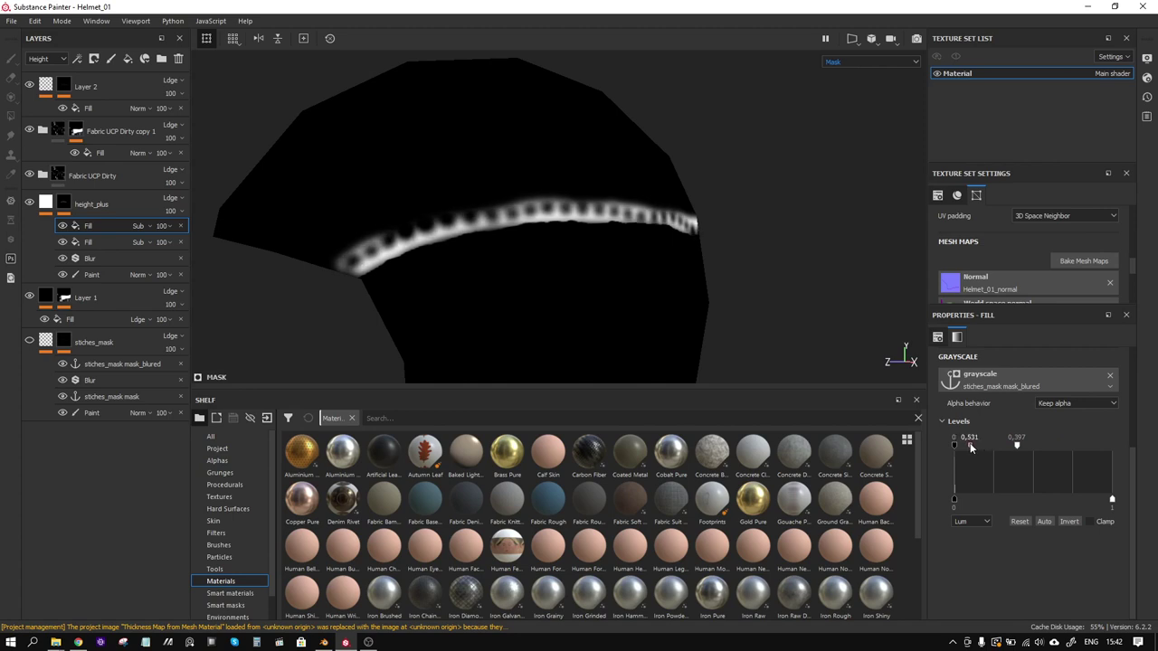
{"action": "key", "text": "m"}
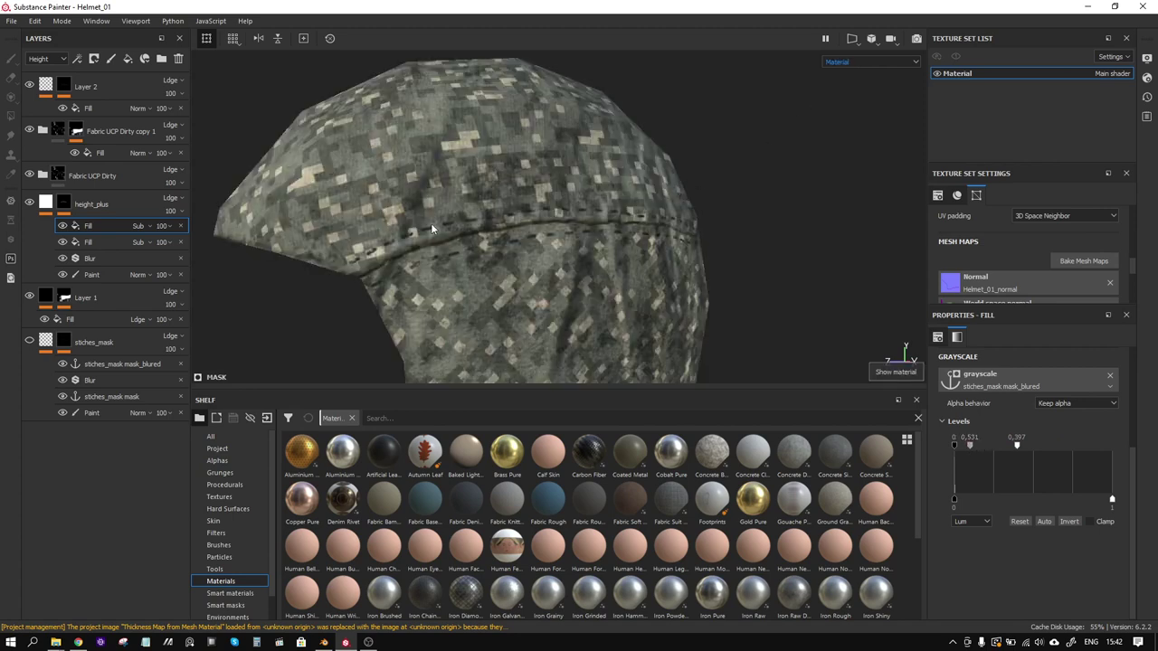
{"action": "scroll", "coordinate": [426, 231], "scroll_direction": "up", "scroll_amount": 2}
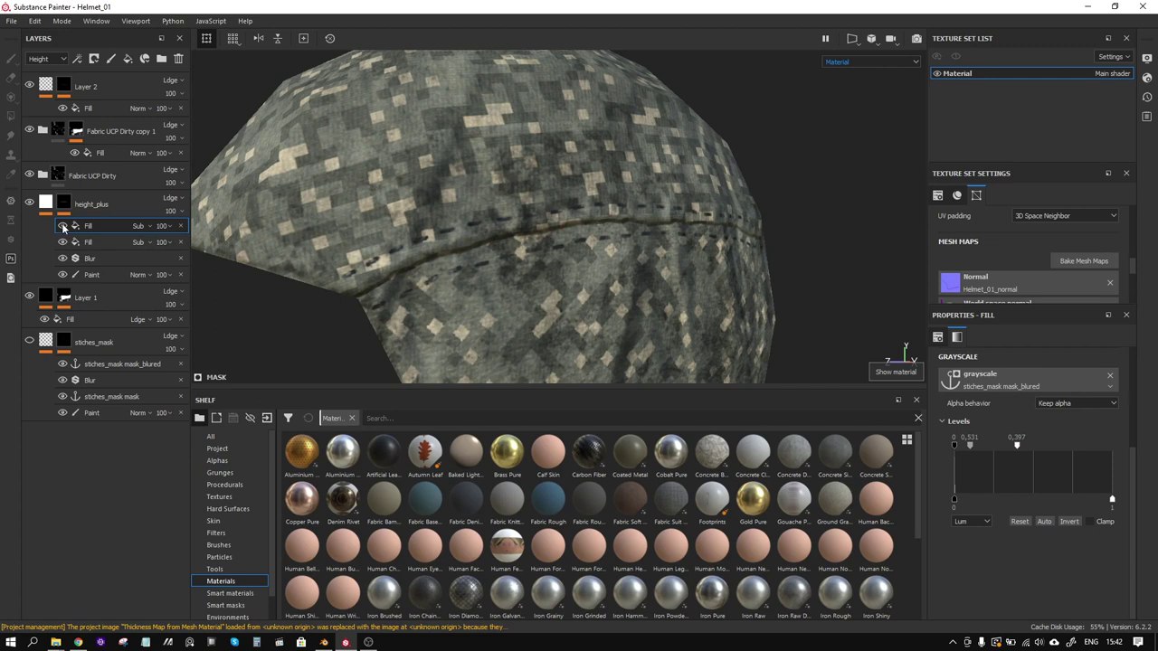
{"action": "left_click_drag", "start_coordinate": [630, 240], "coordinate": [561, 251], "text": "alt"}
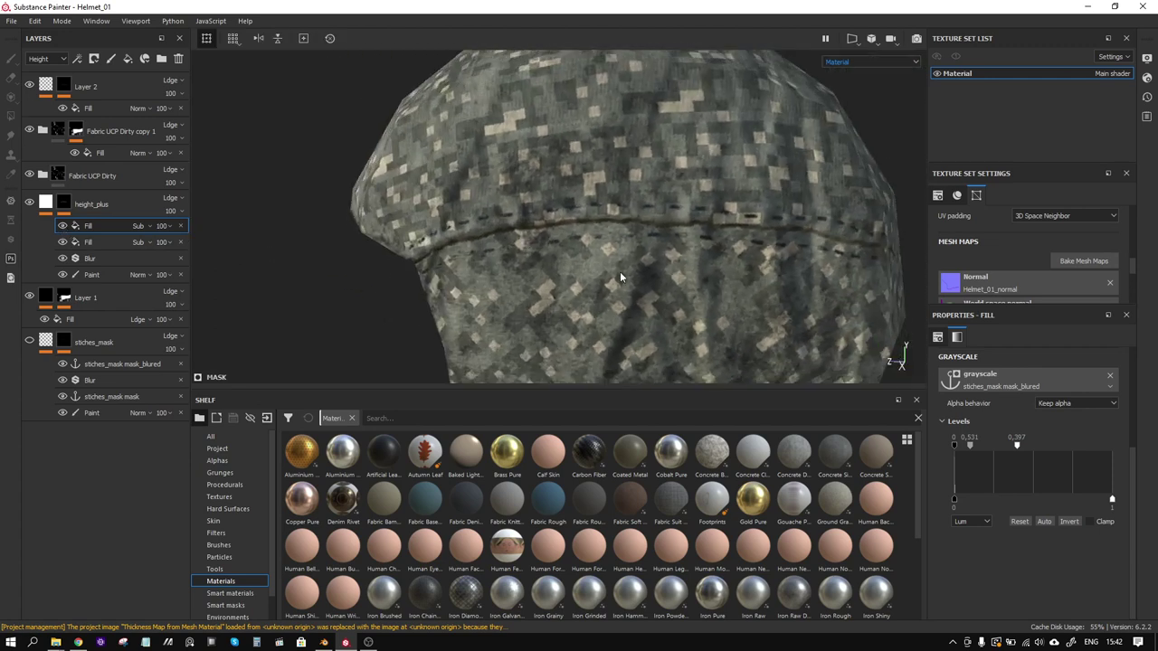
{"action": "left_click_drag", "start_coordinate": [1018, 445], "coordinate": [1063, 445]}
{"action": "mouse_move", "coordinate": [957, 446]}
{"action": "left_mouse_down"}
{"action": "mouse_move", "coordinate": [1054, 445]}
{"action": "mouse_move", "coordinate": [981, 447]}
{"action": "mouse_move", "coordinate": [1001, 447]}
{"action": "left_mouse_up"}
{"action": "left_click_drag", "start_coordinate": [574, 265], "coordinate": [561, 229], "text": "alt"}
{"action": "scroll", "coordinate": [525, 231], "scroll_direction": "up", "scroll_amount": 4}
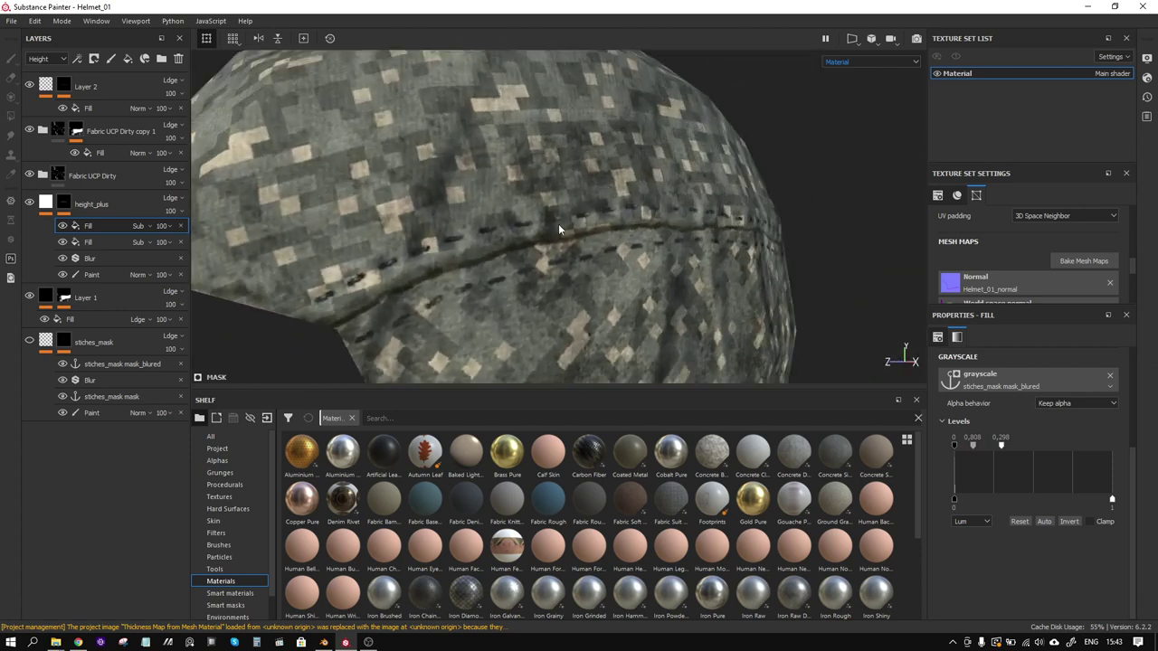
Add another fill at the top of the height_plus mask, sourced from the stiches_mask mask anchor point
{"action": "right_click", "coordinate": [95, 229]}
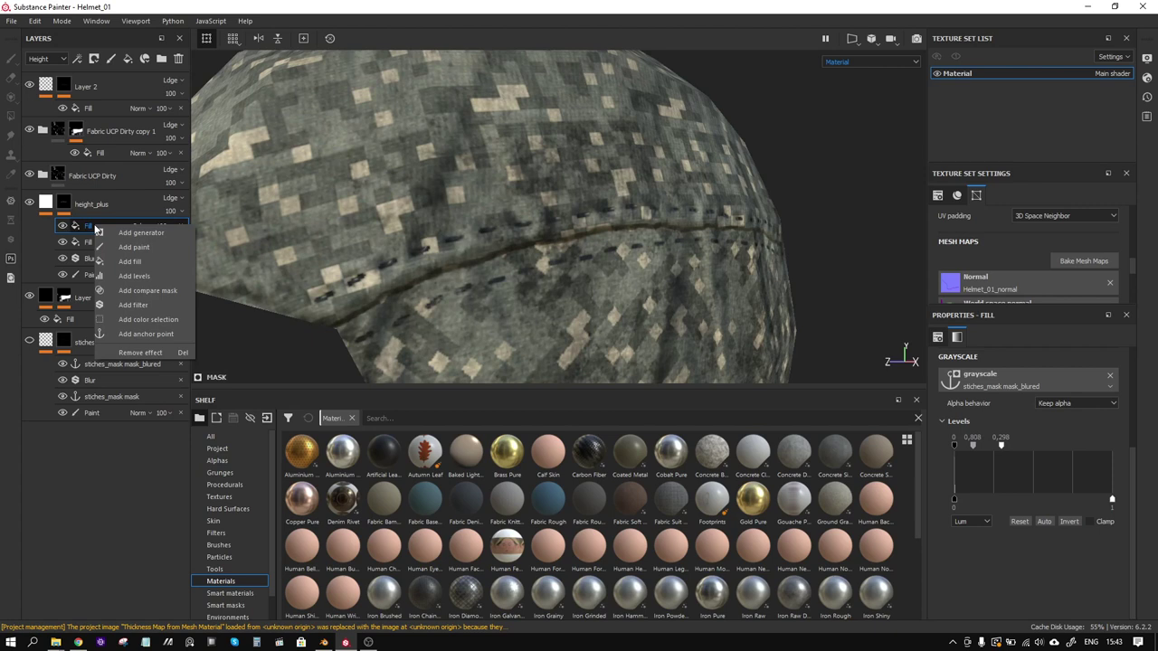
{"action": "left_click", "coordinate": [151, 259]}
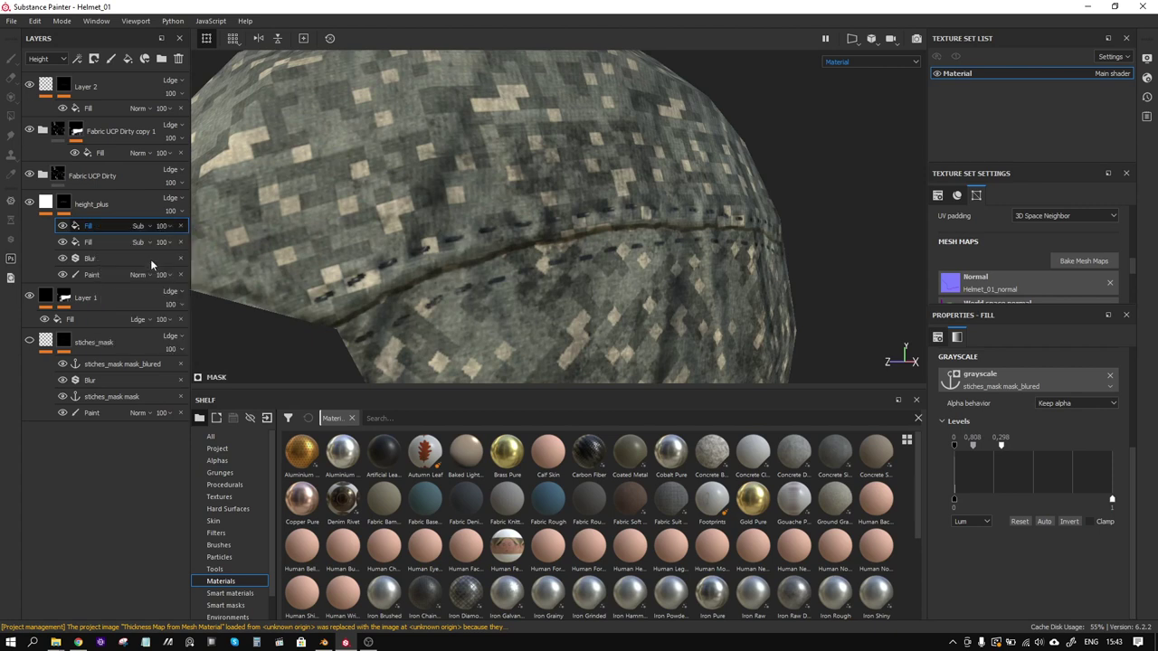
{"action": "left_click", "coordinate": [1047, 375]}
{"action": "left_click", "coordinate": [1063, 393]}
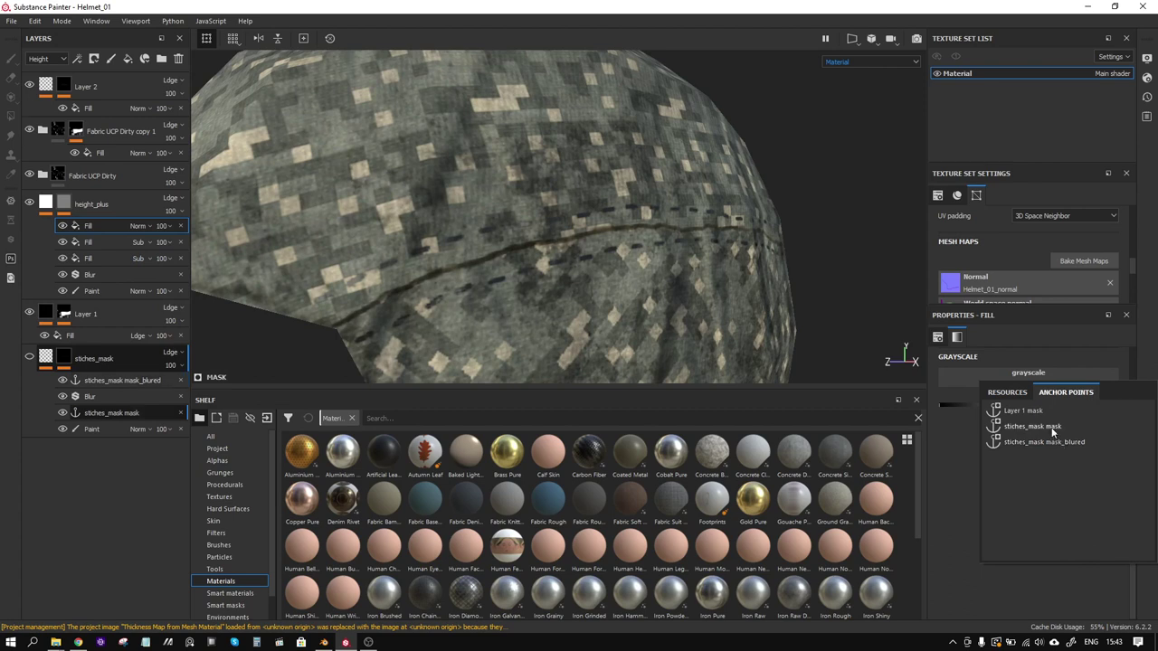
{"action": "left_click", "coordinate": [1051, 428]}
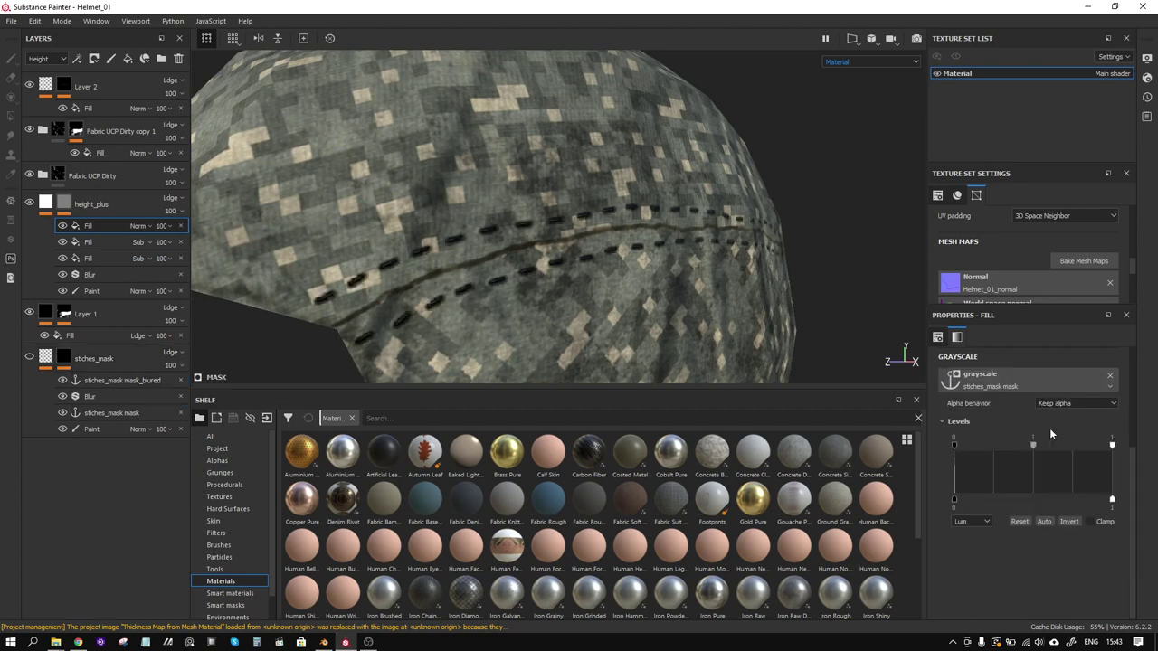
Set the new stitch fill's input black level to 0.695 and its output white level to 0.107
{"action": "mouse_move", "coordinate": [1110, 447]}
{"action": "left_mouse_down"}
{"action": "mouse_move", "coordinate": [987, 443]}
{"action": "mouse_move", "coordinate": [1144, 438]}
{"action": "left_mouse_up"}
{"action": "left_click_drag", "start_coordinate": [954, 442], "coordinate": [1065, 445]}
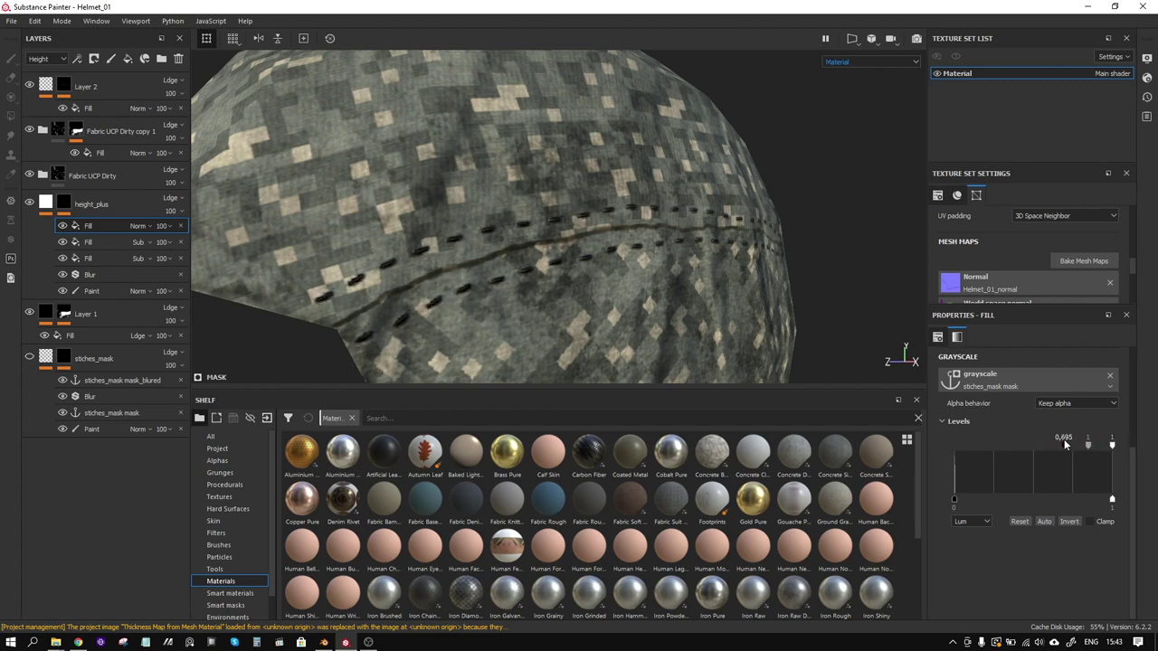
{"action": "left_click_drag", "start_coordinate": [1112, 503], "coordinate": [972, 503]}
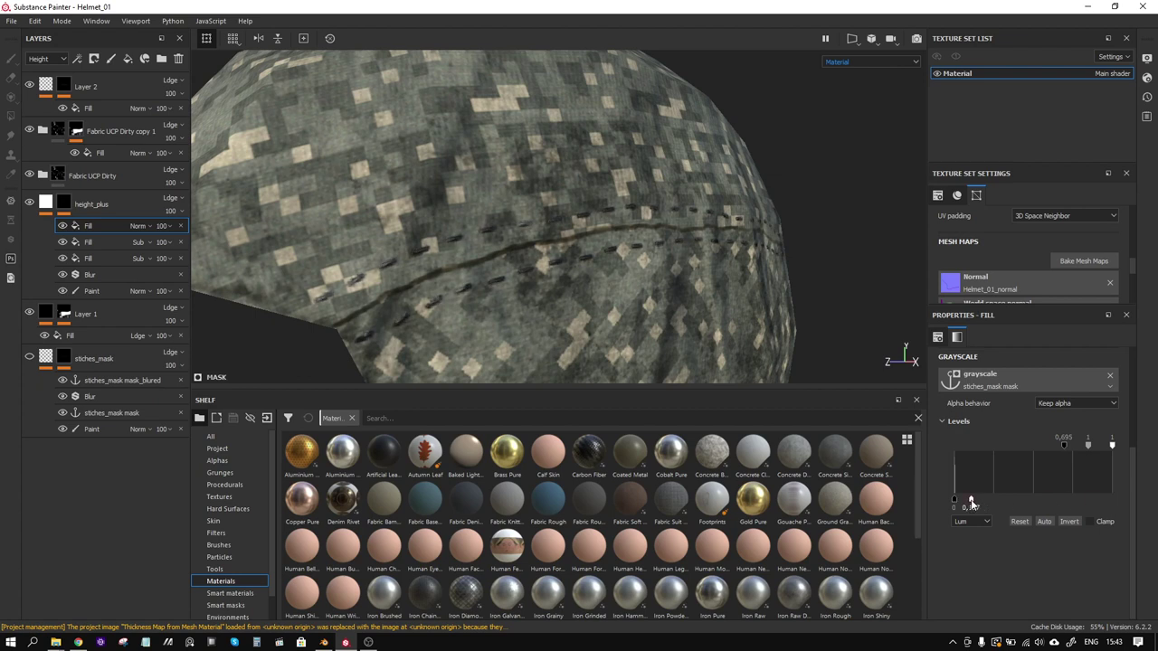
{"action": "right_click_drag", "start_coordinate": [644, 292], "coordinate": [684, 299], "text": "alt"}
{"action": "left_click_drag", "start_coordinate": [684, 294], "coordinate": [760, 285], "text": "alt"}
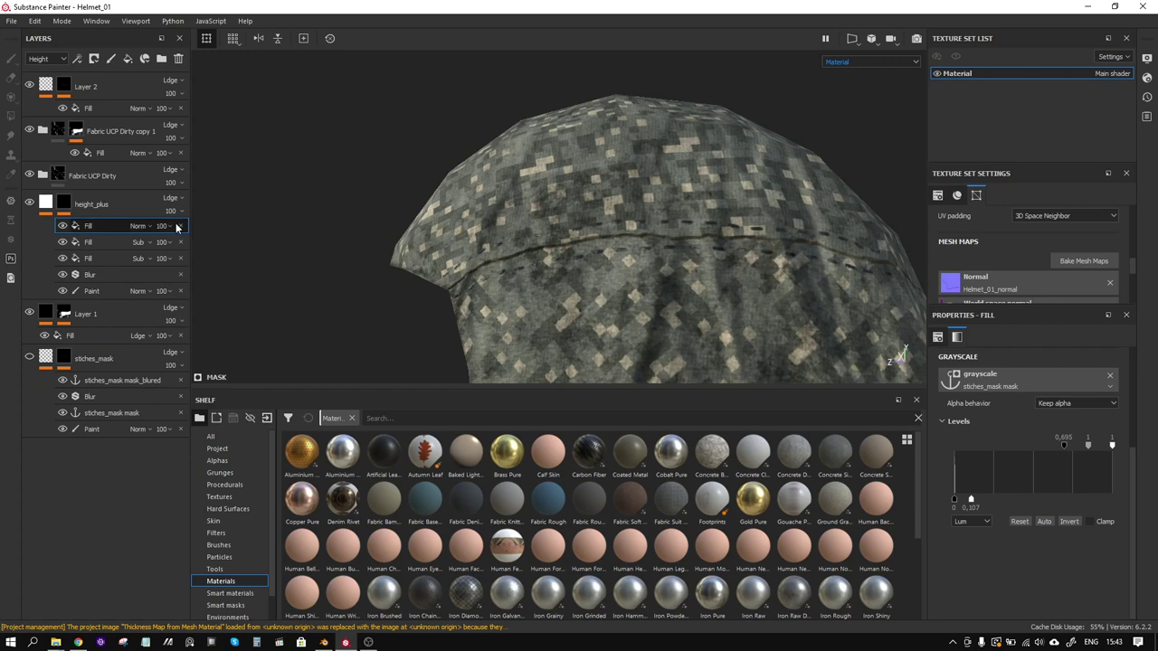
Change the blending mode of the top fill in the height_plus mask to Linear dodge (Add)
{"action": "left_click", "coordinate": [146, 227]}
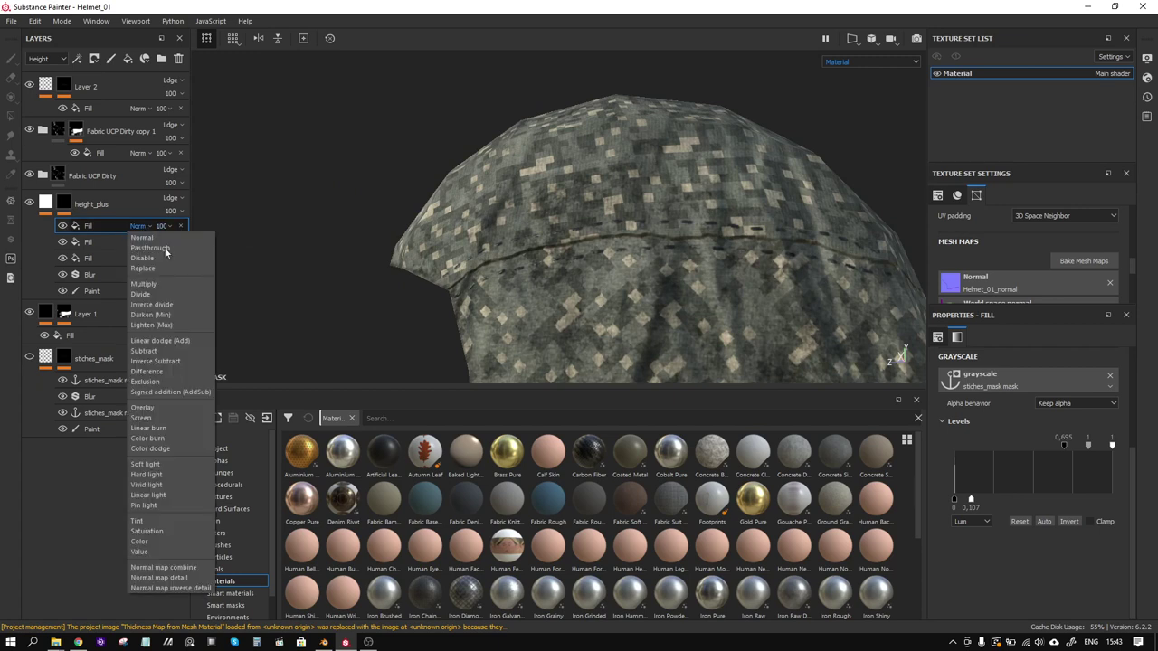
{"action": "left_click", "coordinate": [190, 343]}
{"action": "right_click_drag", "start_coordinate": [570, 202], "coordinate": [600, 243], "text": "alt"}
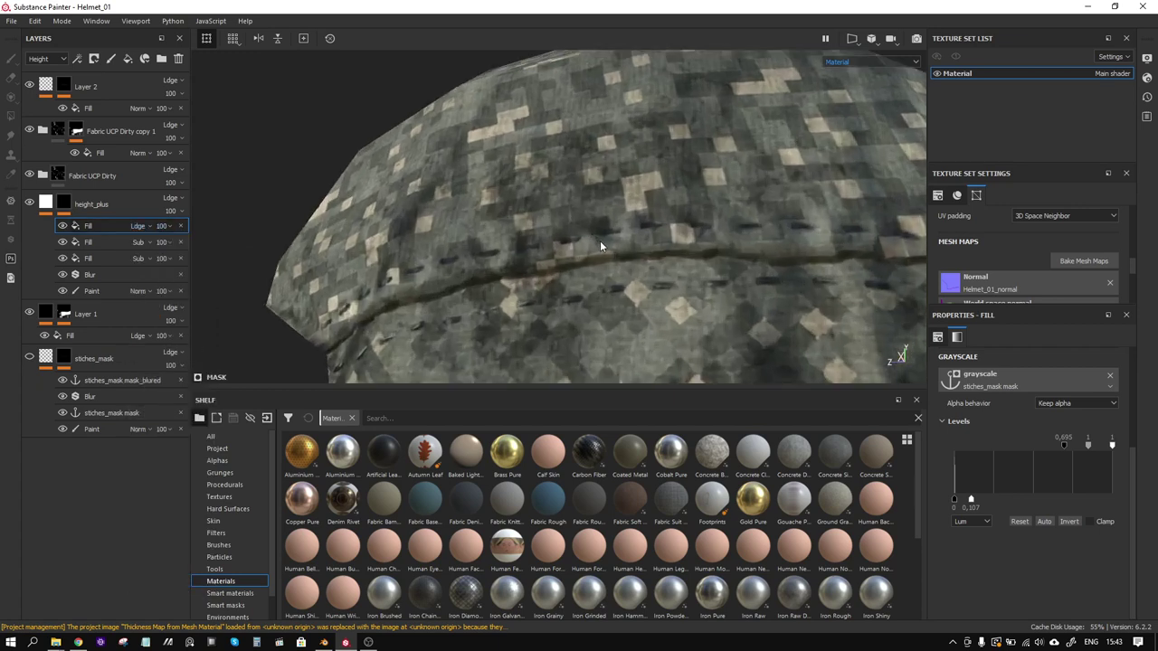
{"action": "left_click_drag", "start_coordinate": [600, 242], "coordinate": [641, 245], "text": "alt"}
{"action": "right_click_drag", "start_coordinate": [641, 245], "coordinate": [899, 362], "text": "alt"}
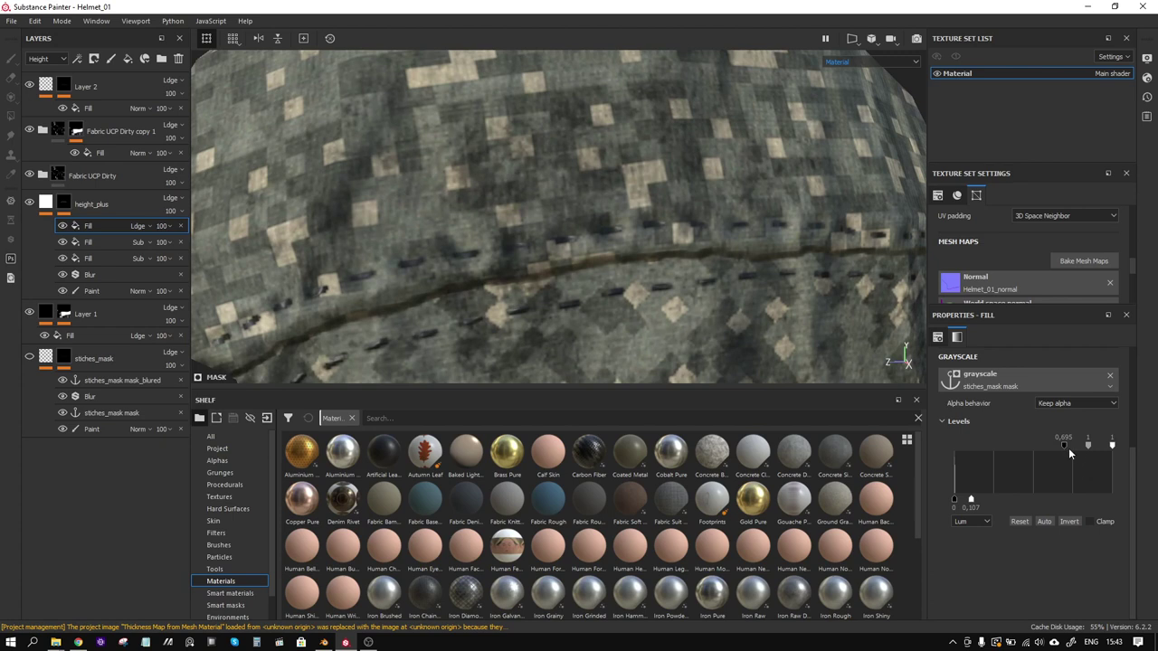
Raise the output white level of the top stitch fill to 0.87 to make the stitches stand out more
{"action": "left_click_drag", "start_coordinate": [970, 501], "coordinate": [1093, 499]}
{"action": "scroll", "coordinate": [709, 289], "scroll_direction": "down", "scroll_amount": 3}
{"action": "left_click_drag", "start_coordinate": [663, 278], "coordinate": [743, 304], "text": "alt"}
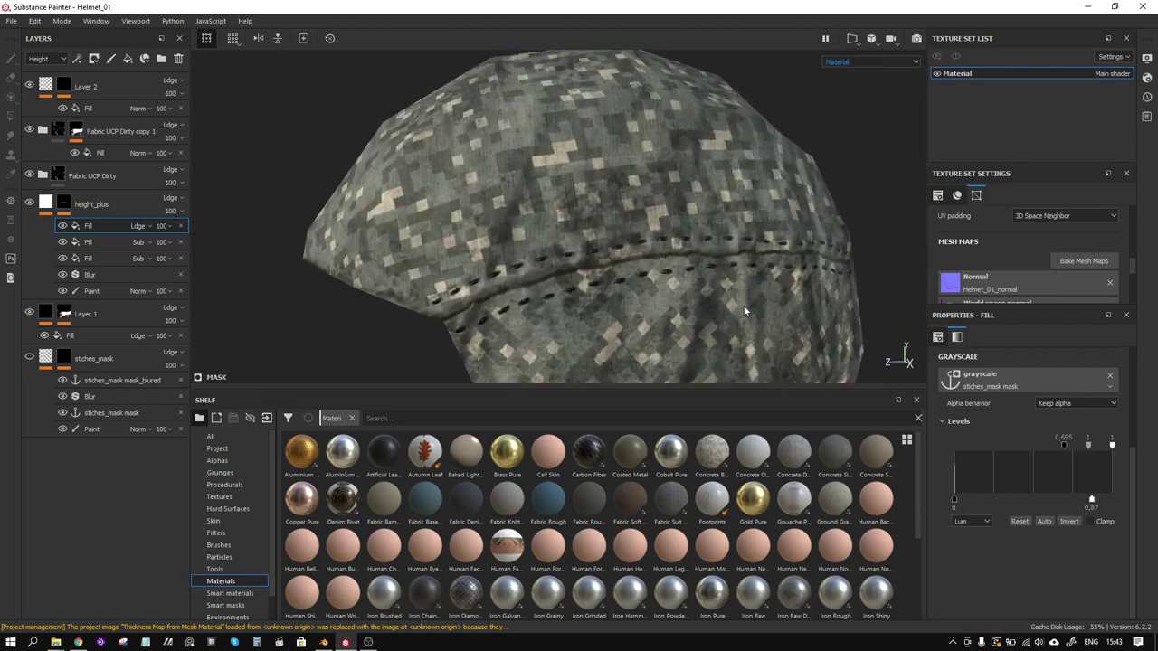
{"action": "scroll", "coordinate": [743, 305], "scroll_direction": "down", "scroll_amount": 2}
Add a new fill layer above Layer 2
{"action": "left_click", "coordinate": [119, 80]}
{"action": "key", "text": "1"}
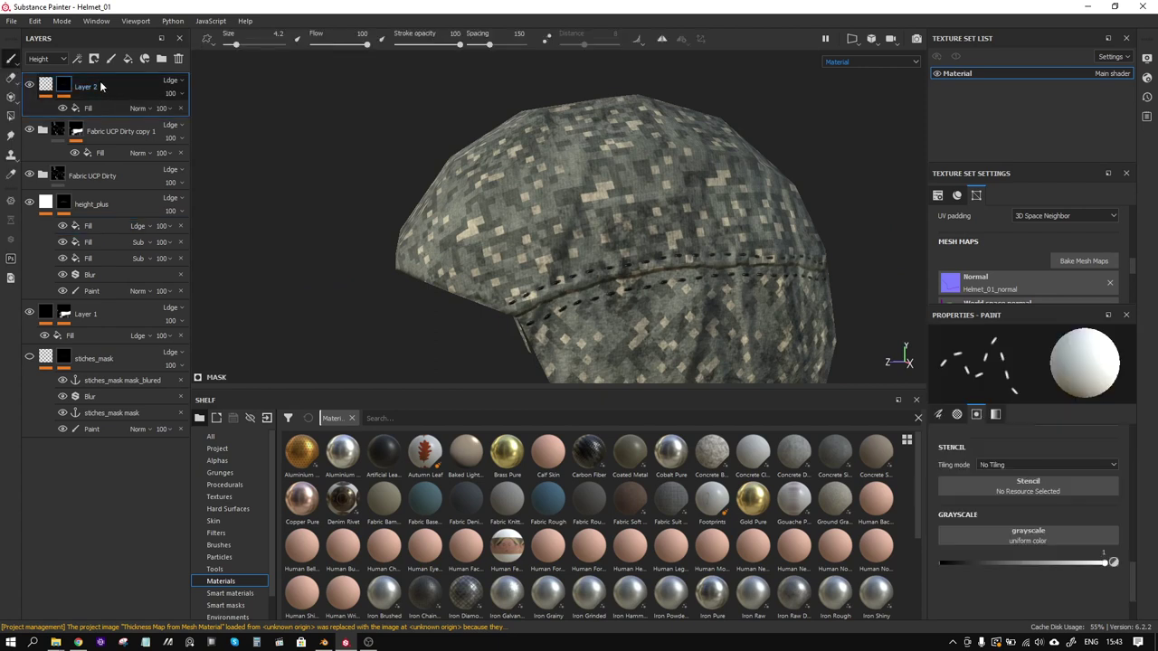
{"action": "left_click", "coordinate": [127, 58]}
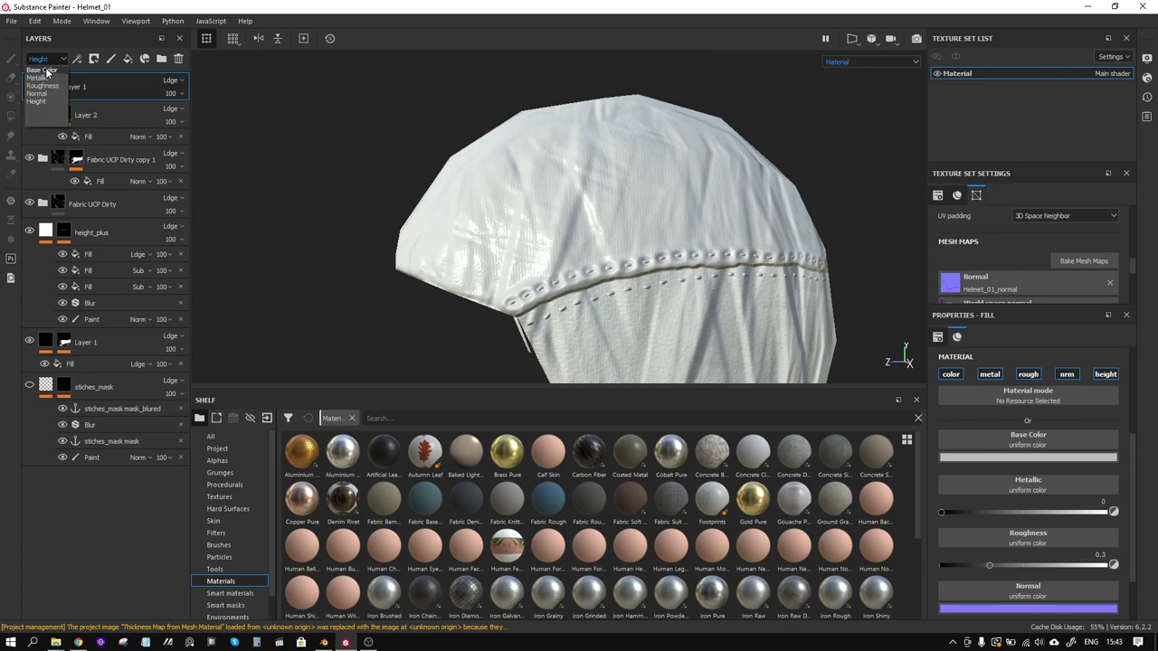
Set the new fill layer's blending mode to Passthrough for the Base Color and Metallic channels
{"action": "left_click", "coordinate": [172, 81]}
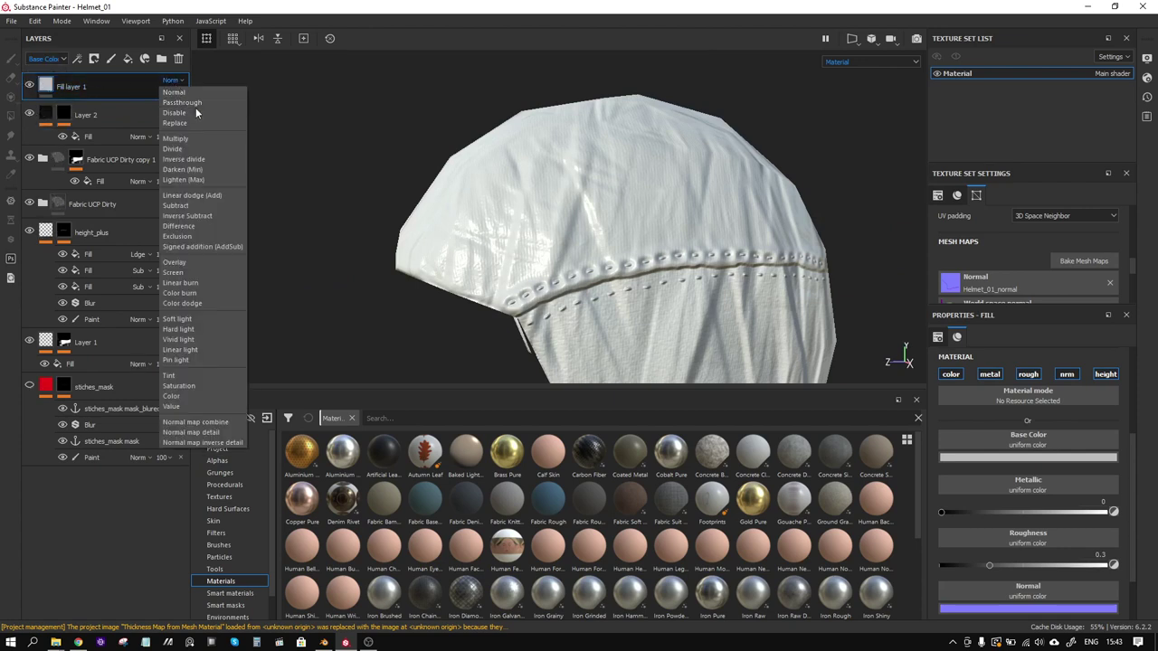
{"action": "left_click", "coordinate": [196, 104]}
{"action": "left_click", "coordinate": [47, 59]}
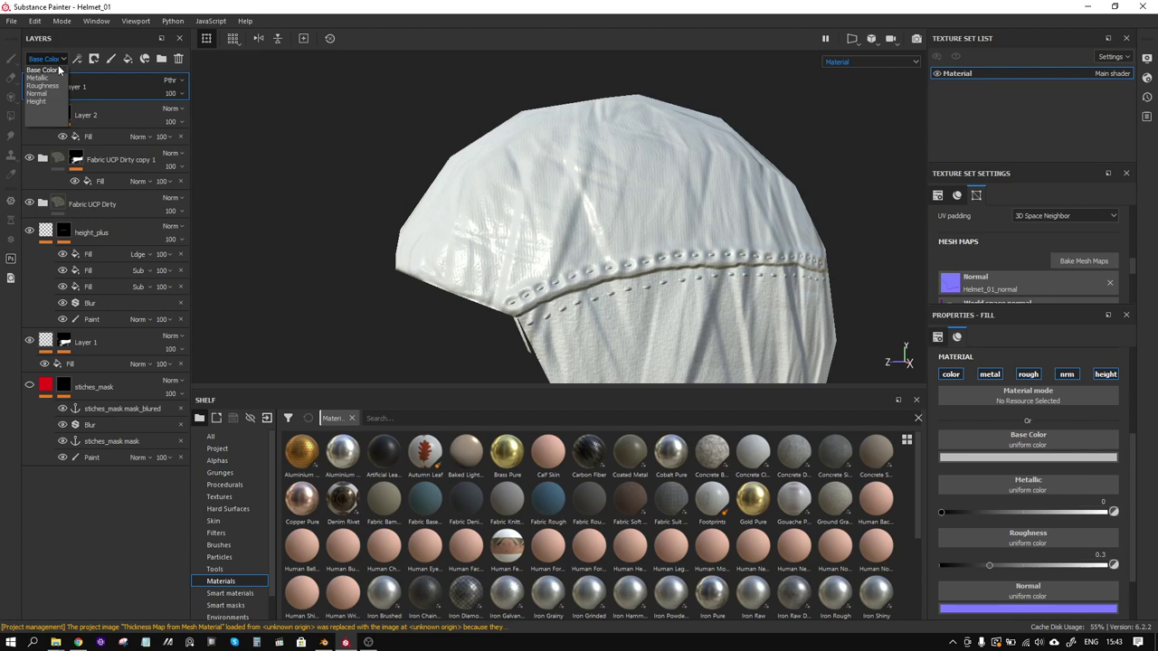
{"action": "left_click", "coordinate": [41, 83]}
{"action": "left_click", "coordinate": [173, 81]}
{"action": "left_click", "coordinate": [178, 103]}
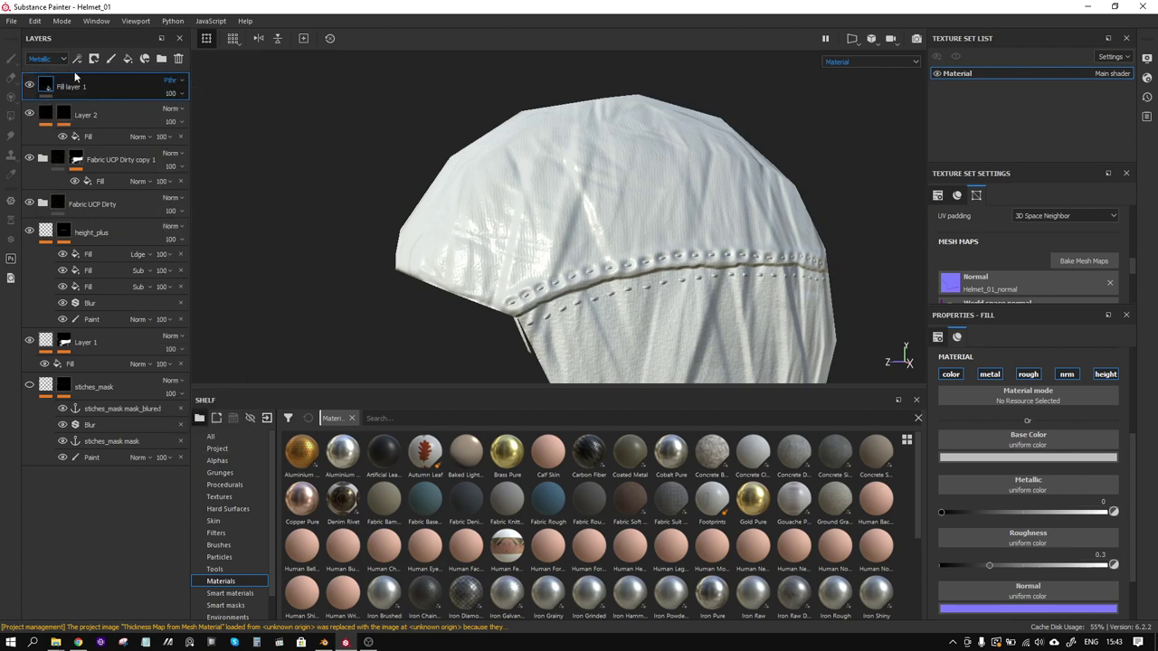
Set Fill layer 1's blending mode to Passthrough for the Roughness, Normal and Height channels
{"action": "left_click", "coordinate": [51, 59]}
{"action": "left_click", "coordinate": [48, 86]}
{"action": "left_click", "coordinate": [172, 81]}
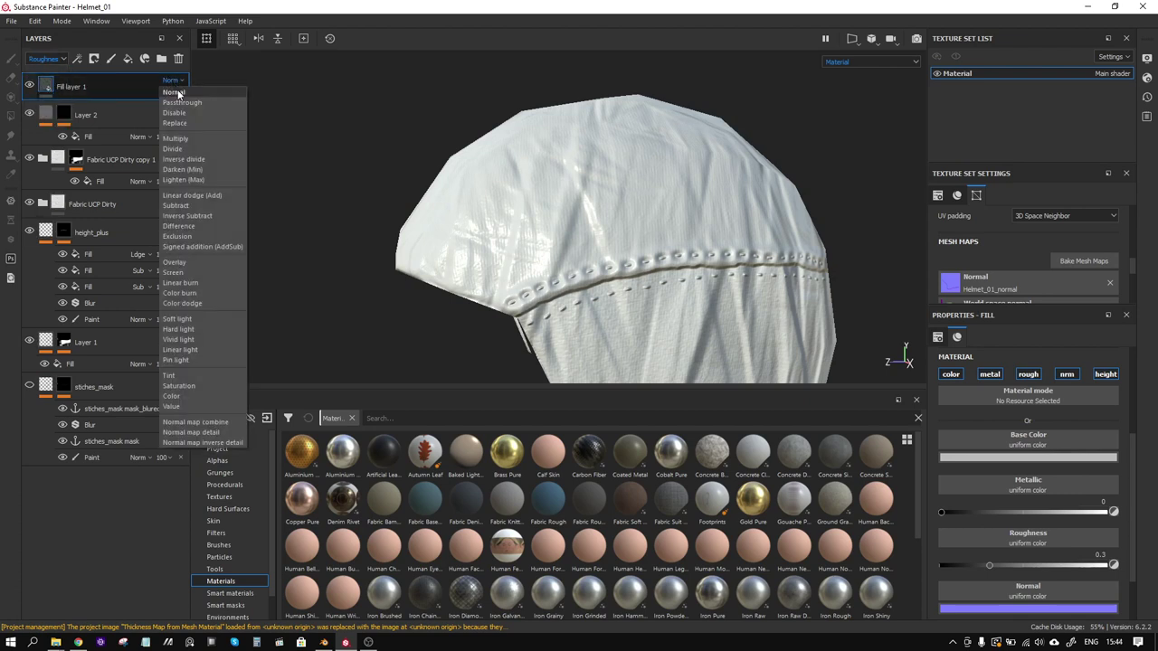
{"action": "left_click", "coordinate": [181, 104]}
{"action": "left_click", "coordinate": [47, 59]}
{"action": "left_click", "coordinate": [46, 93]}
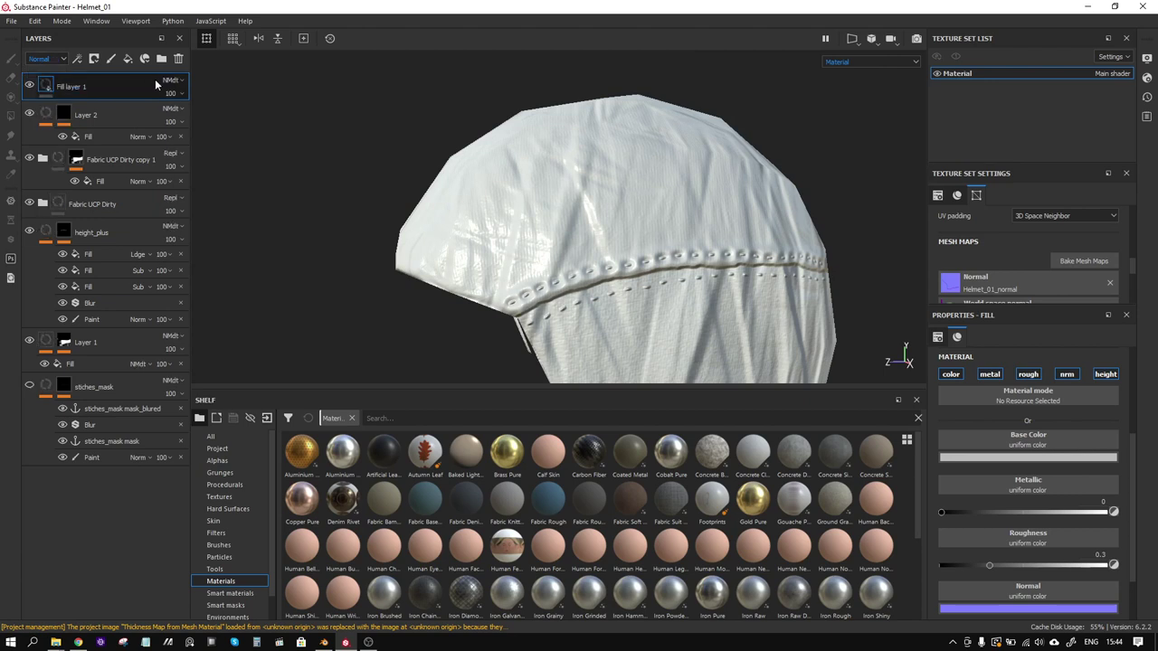
{"action": "left_click", "coordinate": [172, 81]}
{"action": "left_click", "coordinate": [179, 104]}
{"action": "left_click", "coordinate": [53, 58]}
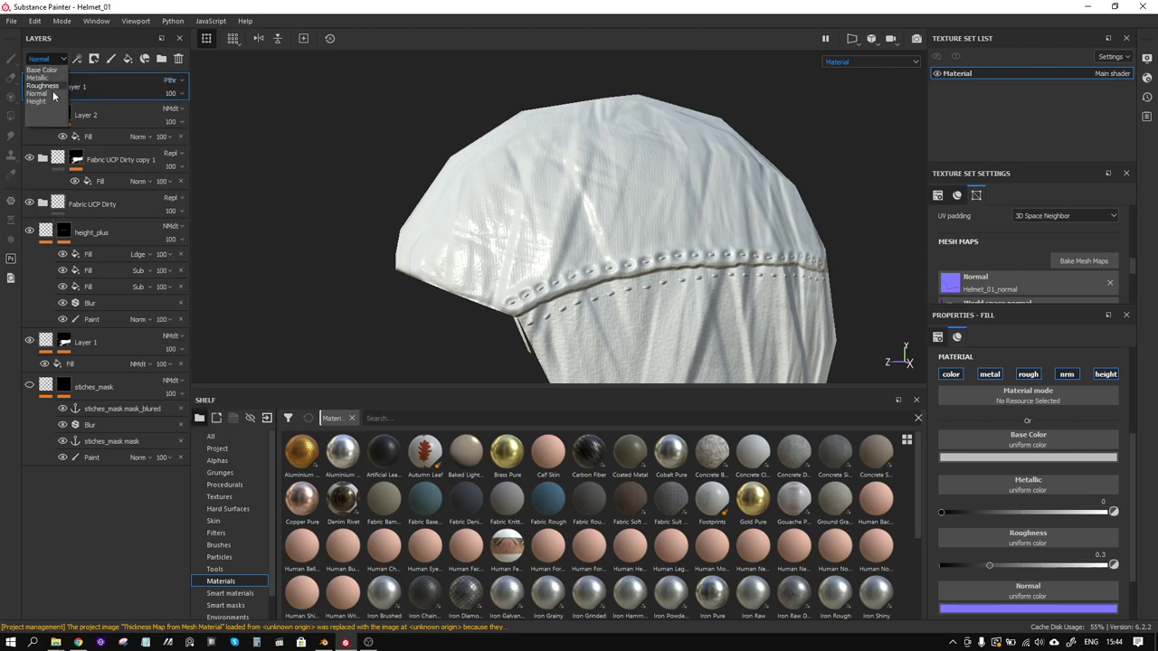
{"action": "left_click", "coordinate": [55, 97]}
{"action": "left_click", "coordinate": [172, 81]}
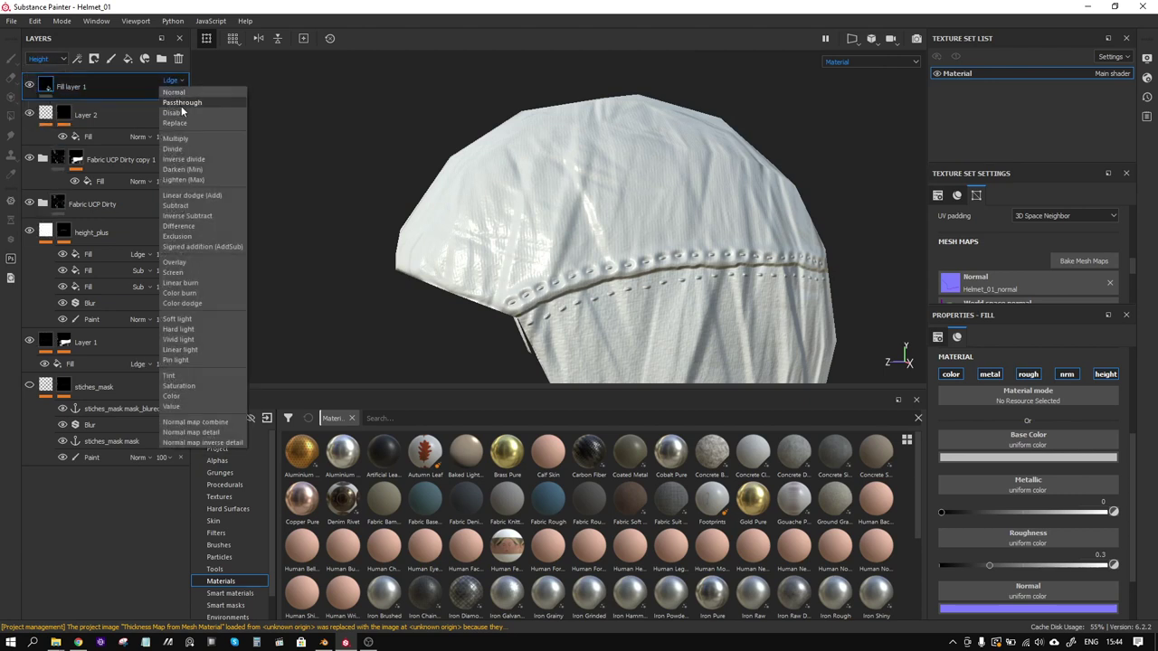
{"action": "left_click", "coordinate": [181, 102]}
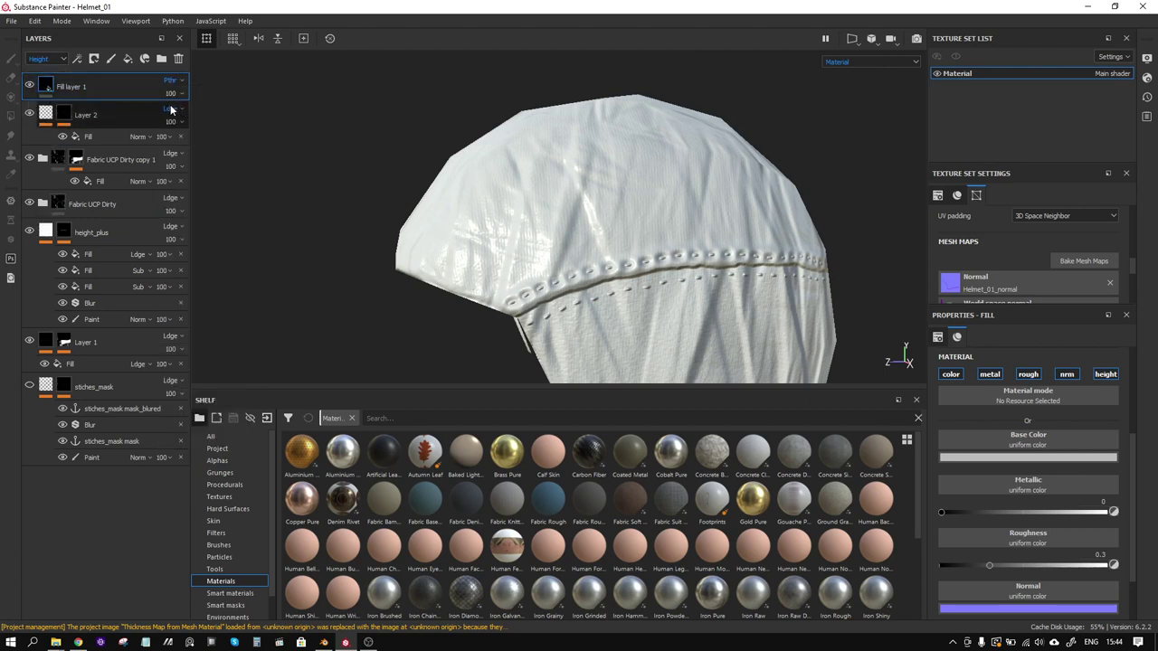
Add a MatFx HBAO filter to Fill layer 1 and show its Normal To Height parameters
{"action": "right_click", "coordinate": [44, 83]}
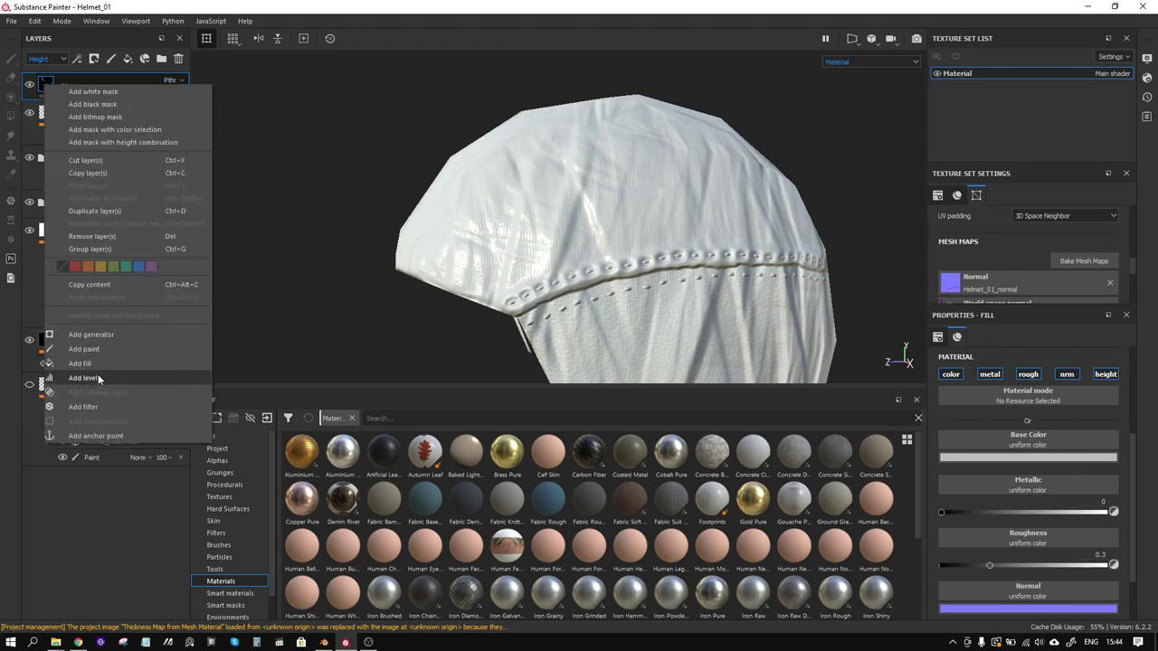
{"action": "left_click", "coordinate": [98, 405]}
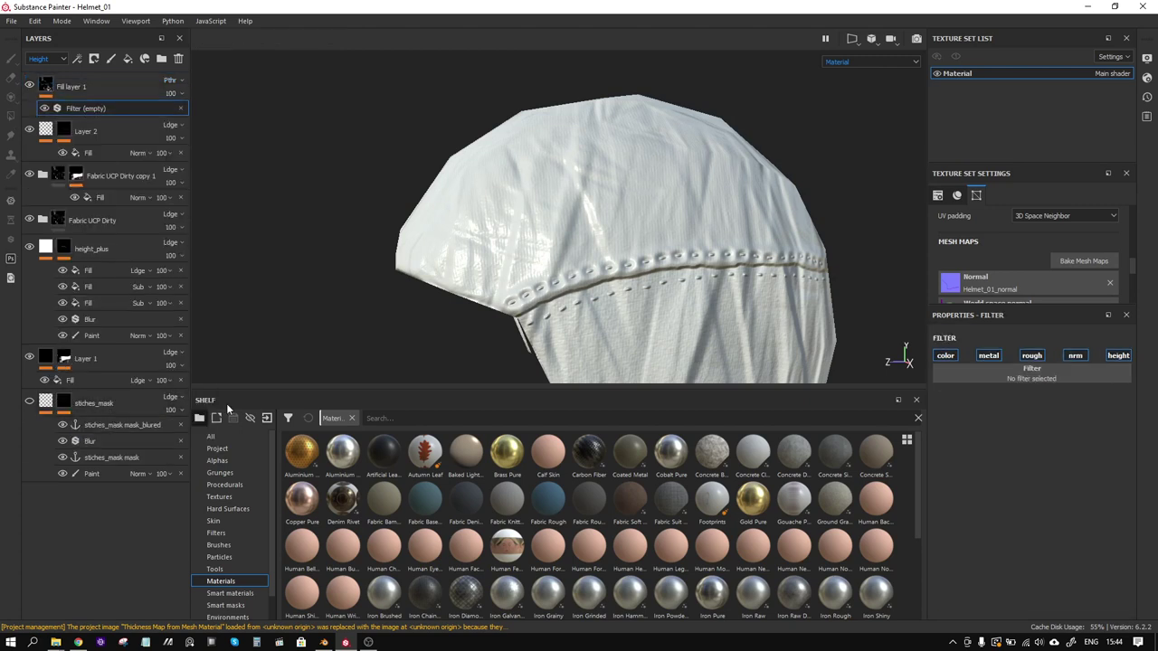
{"action": "left_click", "coordinate": [1013, 377]}
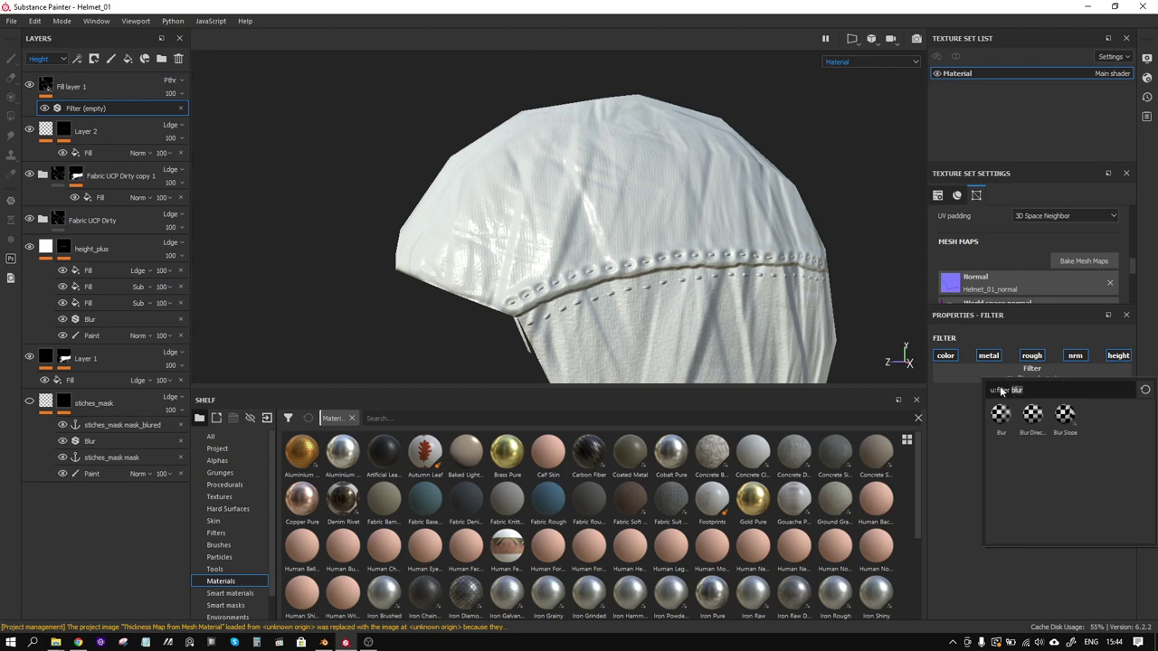
{"action": "type", "text": "matfx"}
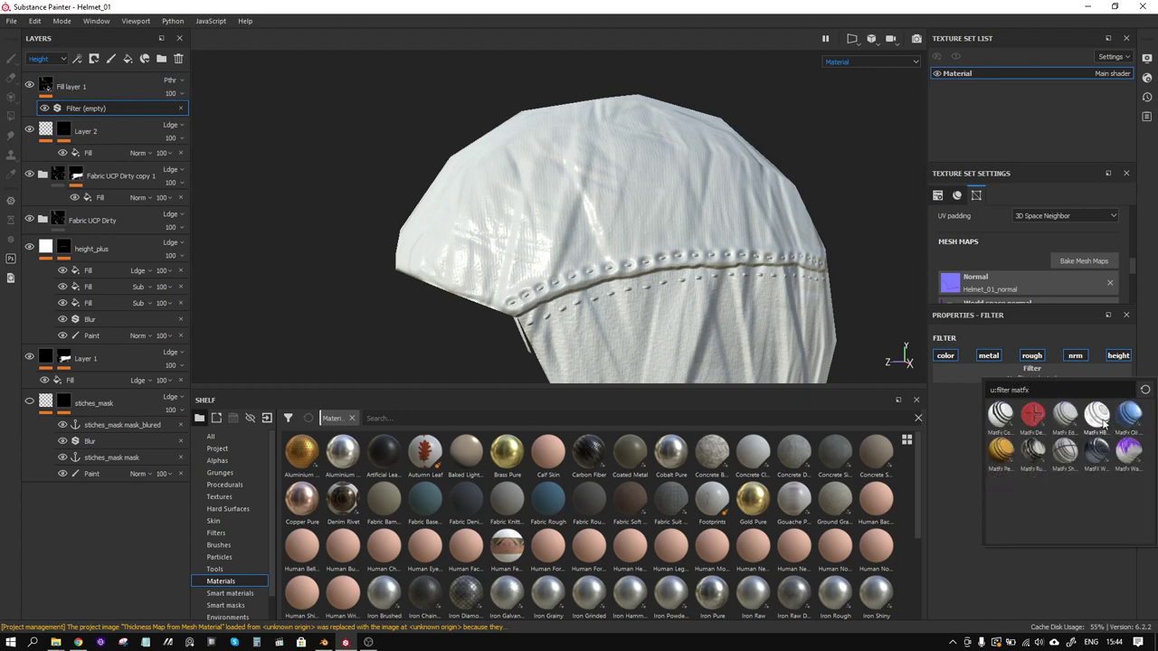
{"action": "left_click", "coordinate": [1101, 422]}
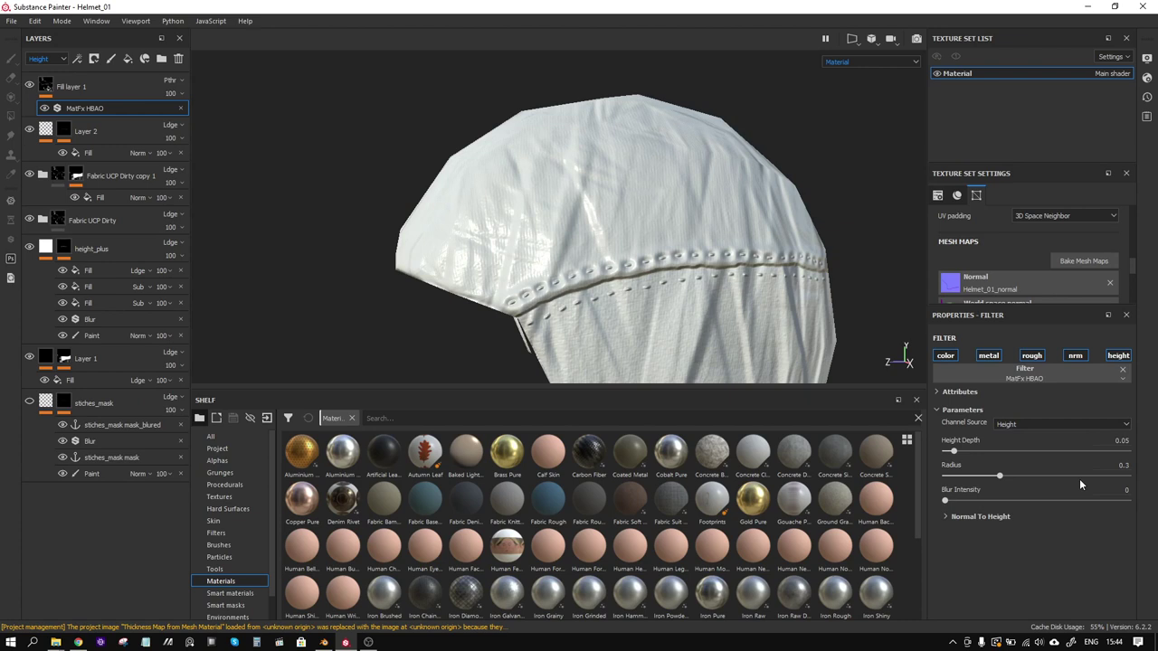
{"action": "left_click", "coordinate": [1000, 517]}
Delete Fill layer 1 together with its MatFx HBAO filter
{"action": "left_click", "coordinate": [98, 87]}
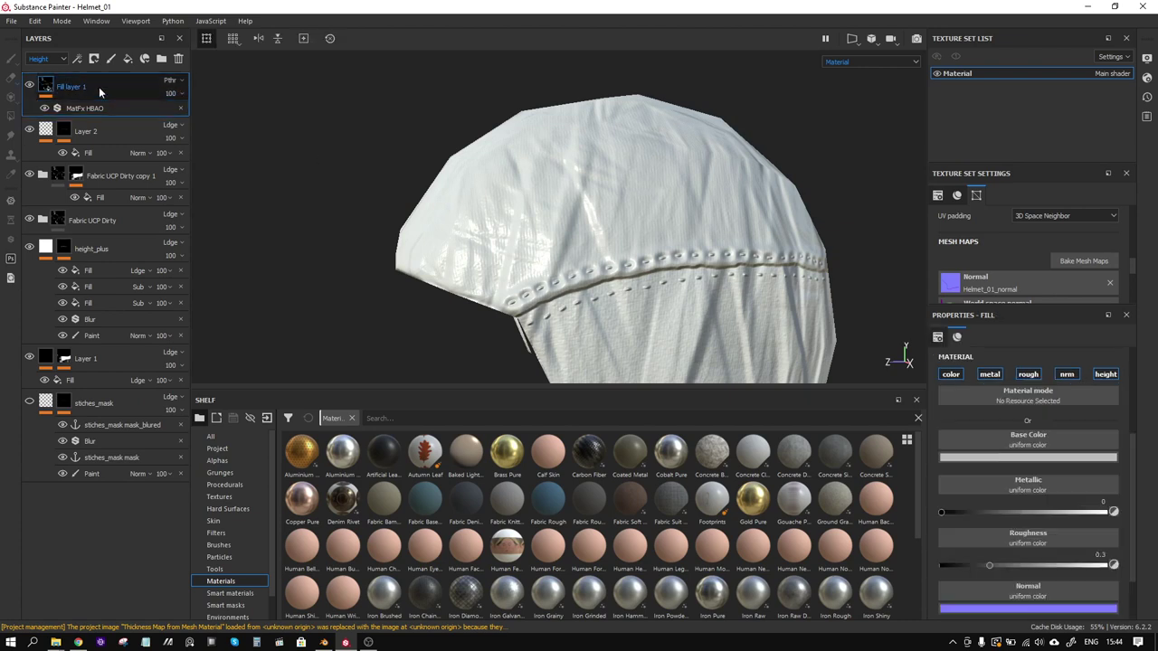
{"action": "left_click", "coordinate": [52, 60]}
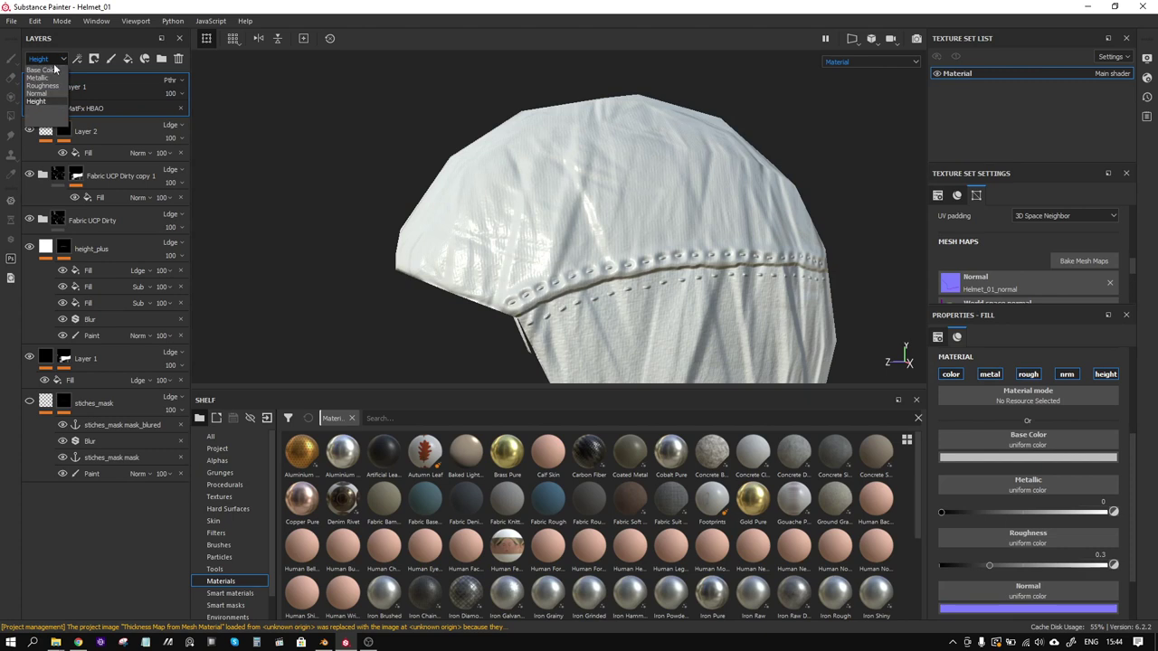
{"action": "left_click", "coordinate": [43, 70]}
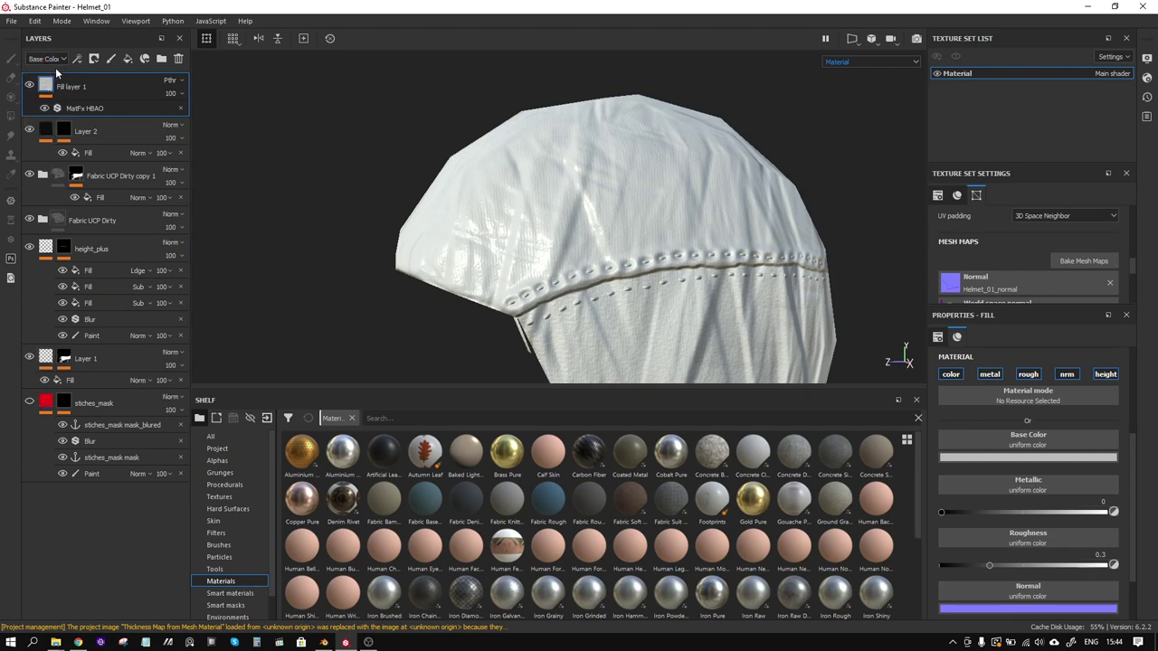
{"action": "left_click", "coordinate": [93, 110]}
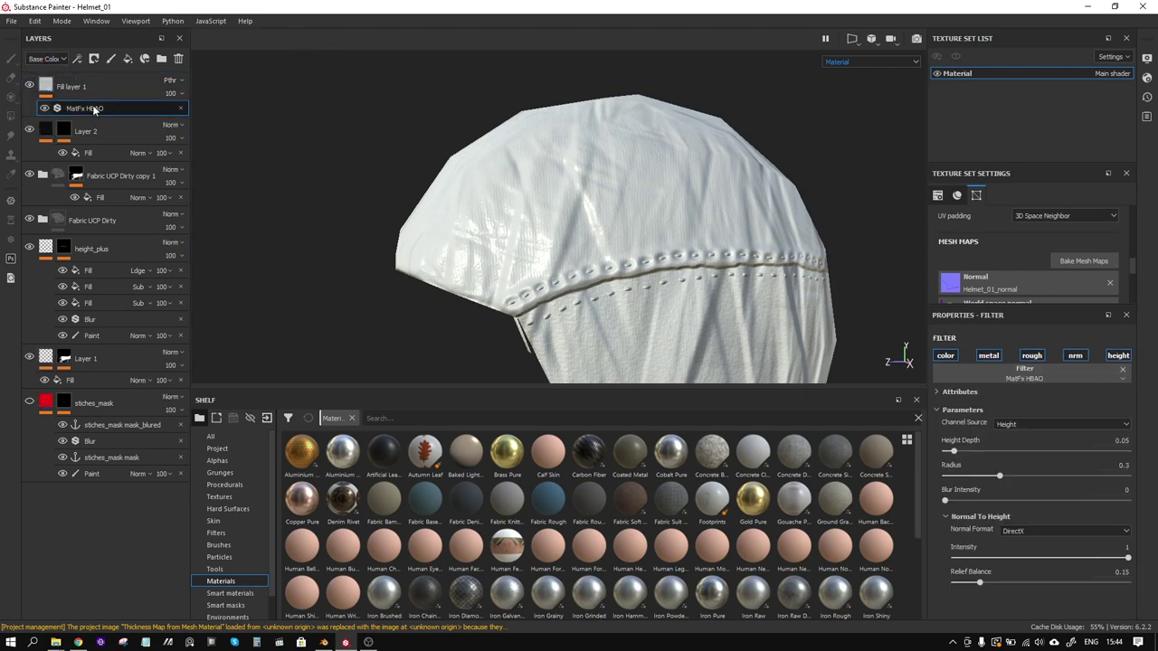
{"action": "left_click", "coordinate": [89, 85]}
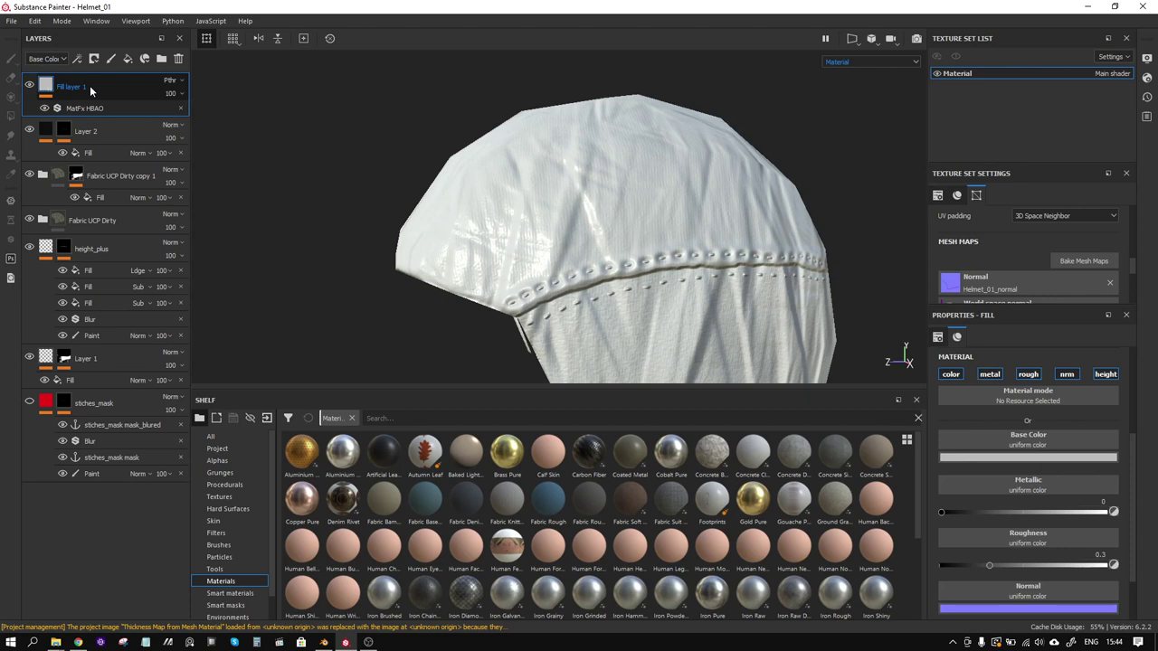
{"action": "key", "text": "Delete"}
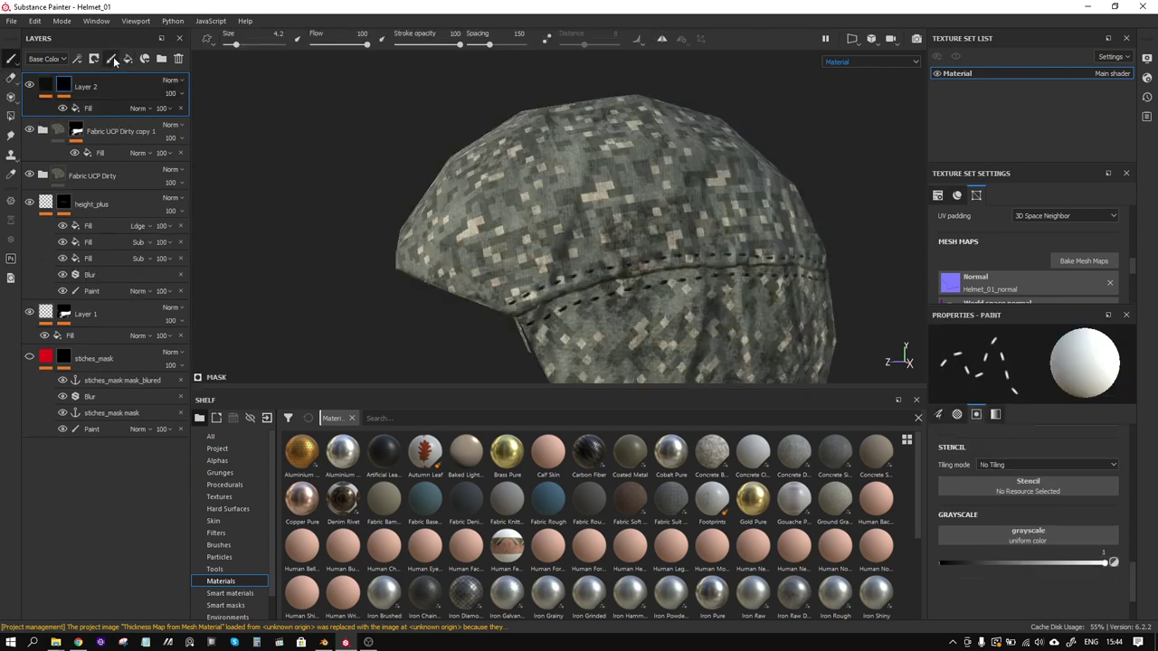
Add a new paint layer above Layer 2 and set it to Passthrough for the Base Color and Metallic channels
{"action": "left_click", "coordinate": [113, 56]}
{"action": "left_click", "coordinate": [63, 58]}
{"action": "left_click", "coordinate": [54, 70]}
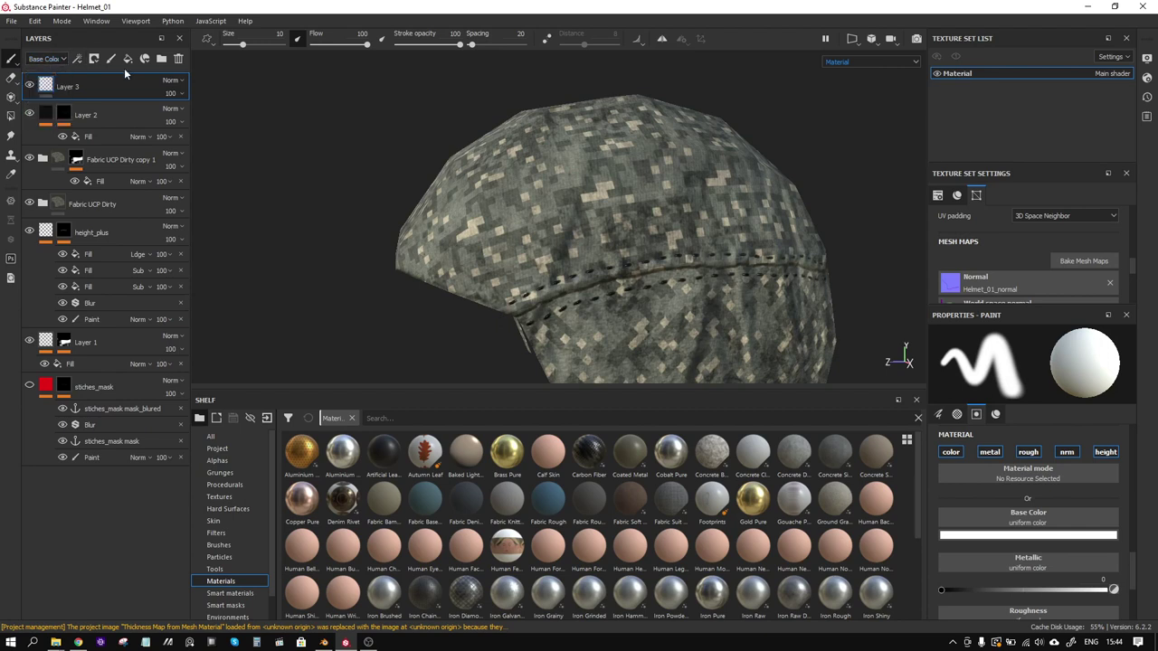
{"action": "left_click", "coordinate": [170, 80]}
{"action": "left_click", "coordinate": [194, 99]}
{"action": "left_click", "coordinate": [61, 59]}
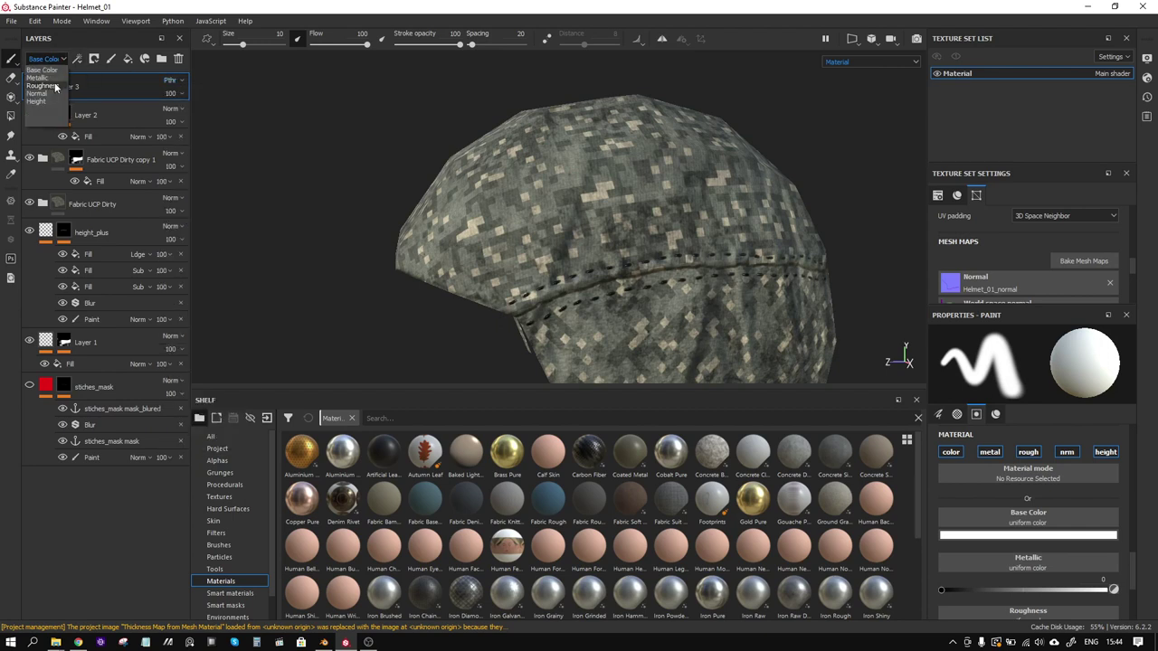
{"action": "left_click", "coordinate": [53, 78]}
{"action": "left_click", "coordinate": [170, 80]}
{"action": "left_click", "coordinate": [172, 102]}
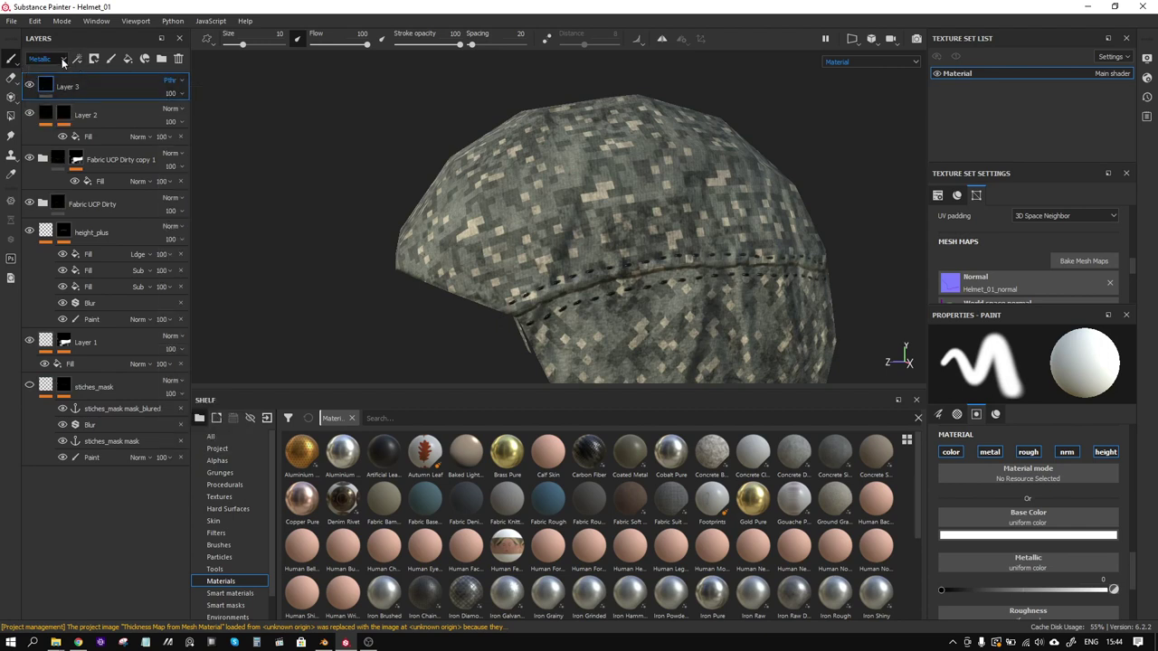
Set Layer 3's blending mode to Passthrough for the Roughness, Normal and Height channels
{"action": "left_click", "coordinate": [59, 59]}
{"action": "left_click", "coordinate": [56, 87]}
{"action": "left_click", "coordinate": [171, 81]}
{"action": "left_click", "coordinate": [174, 92]}
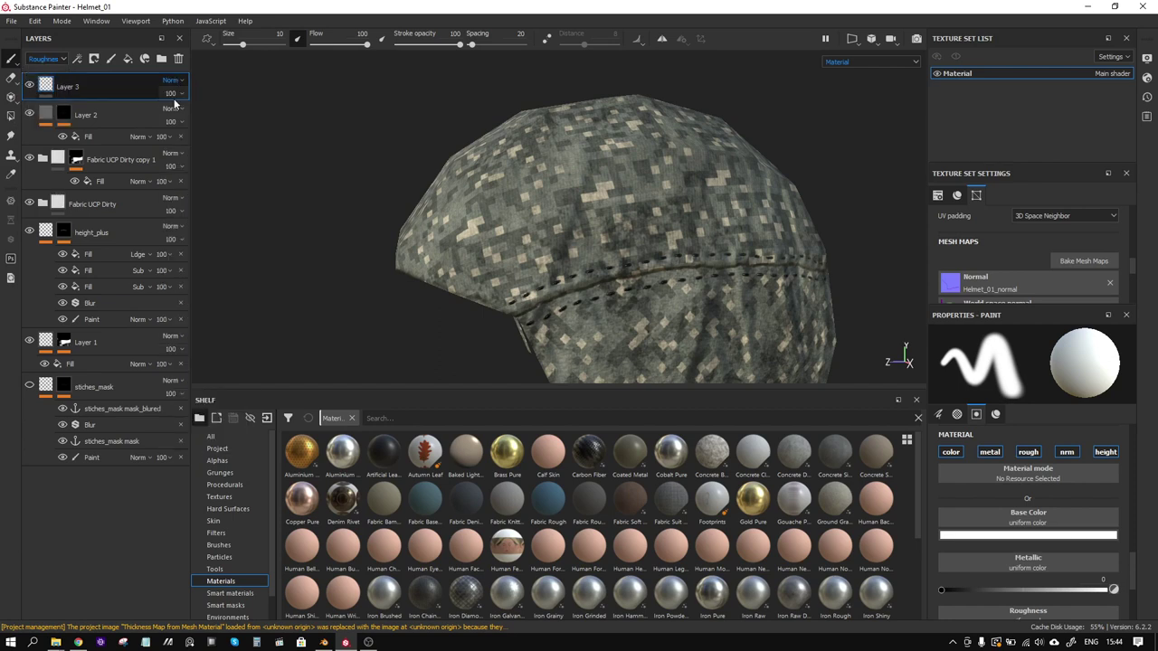
{"action": "left_click", "coordinate": [47, 59]}
{"action": "left_click", "coordinate": [51, 89]}
{"action": "left_click", "coordinate": [162, 83]}
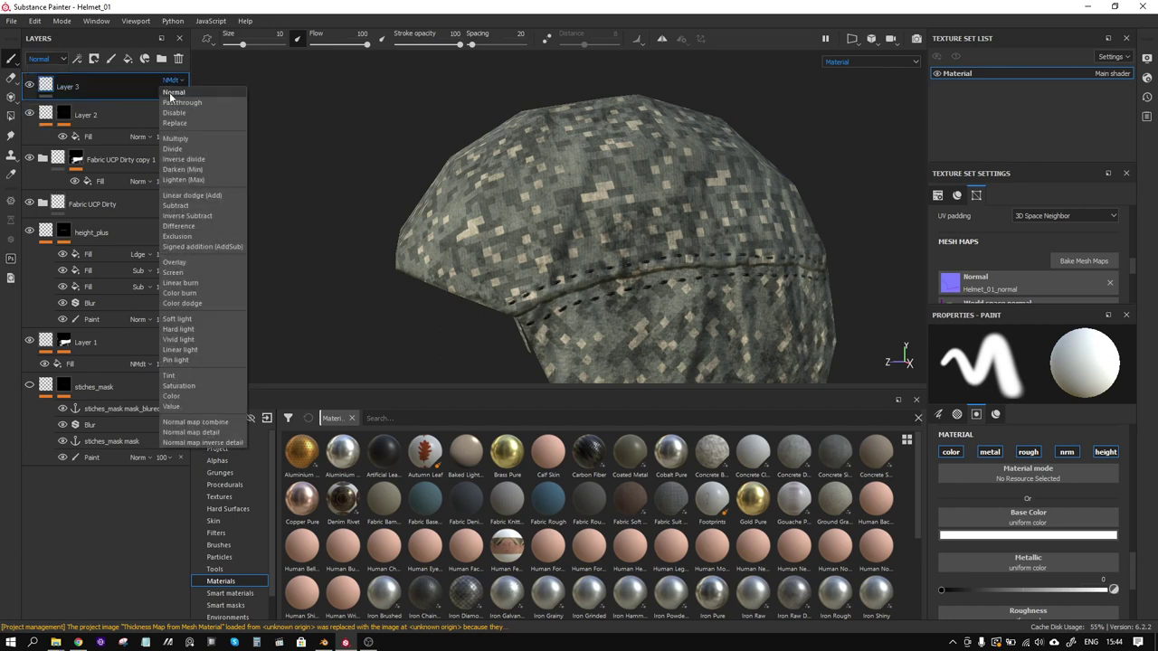
{"action": "left_click", "coordinate": [169, 92]}
{"action": "left_click", "coordinate": [55, 58]}
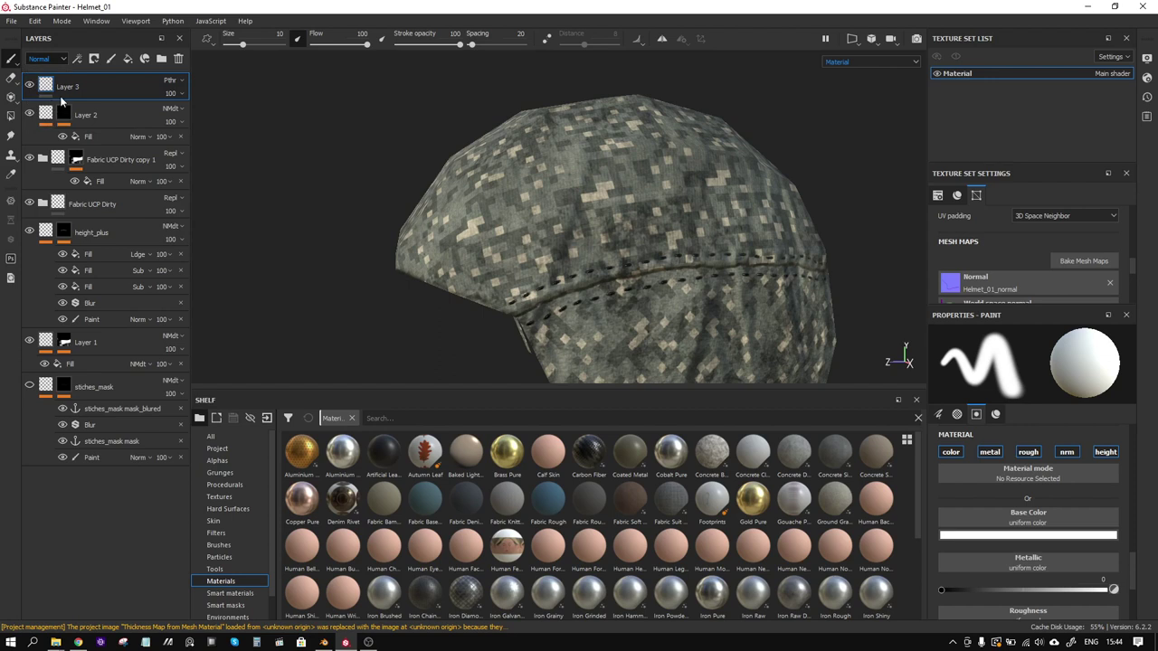
{"action": "left_click", "coordinate": [59, 96]}
{"action": "left_click", "coordinate": [172, 81]}
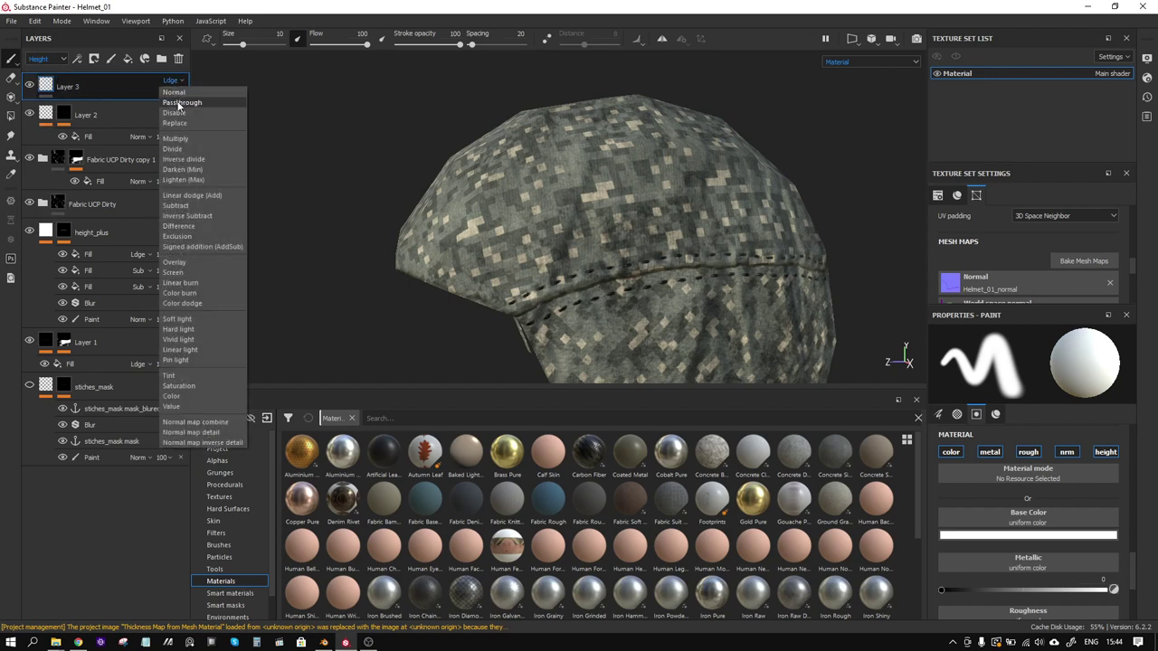
Add a MatFx HBAO filter to Layer 3
{"action": "right_click", "coordinate": [49, 85]}
{"action": "left_click", "coordinate": [101, 409]}
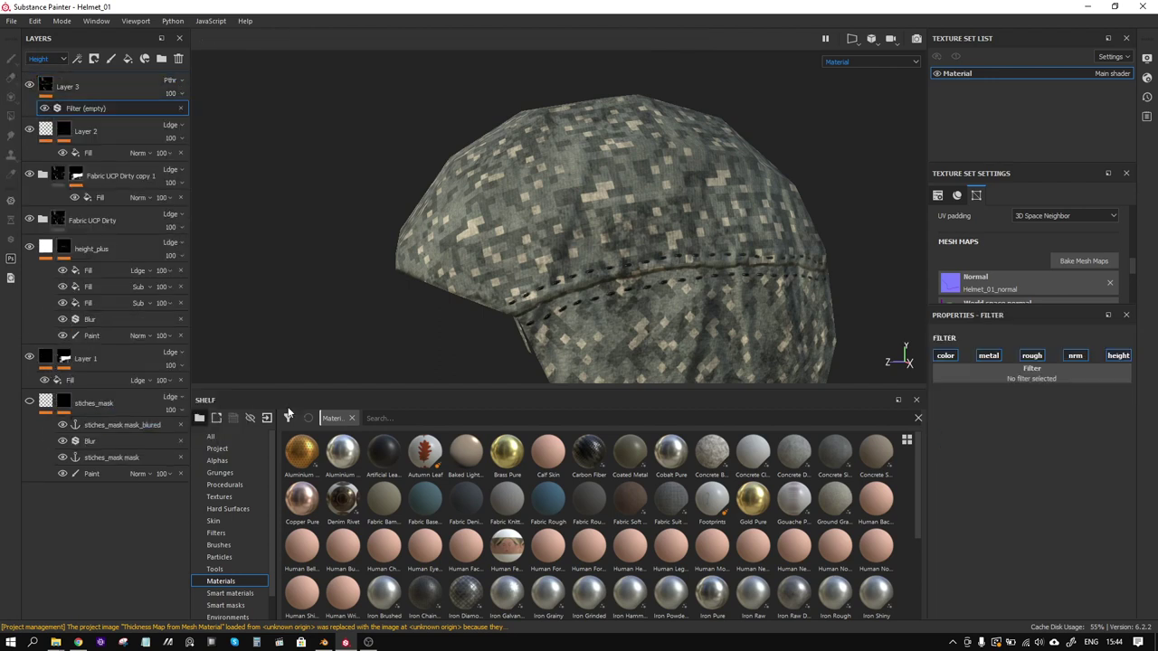
{"action": "left_click", "coordinate": [1020, 369]}
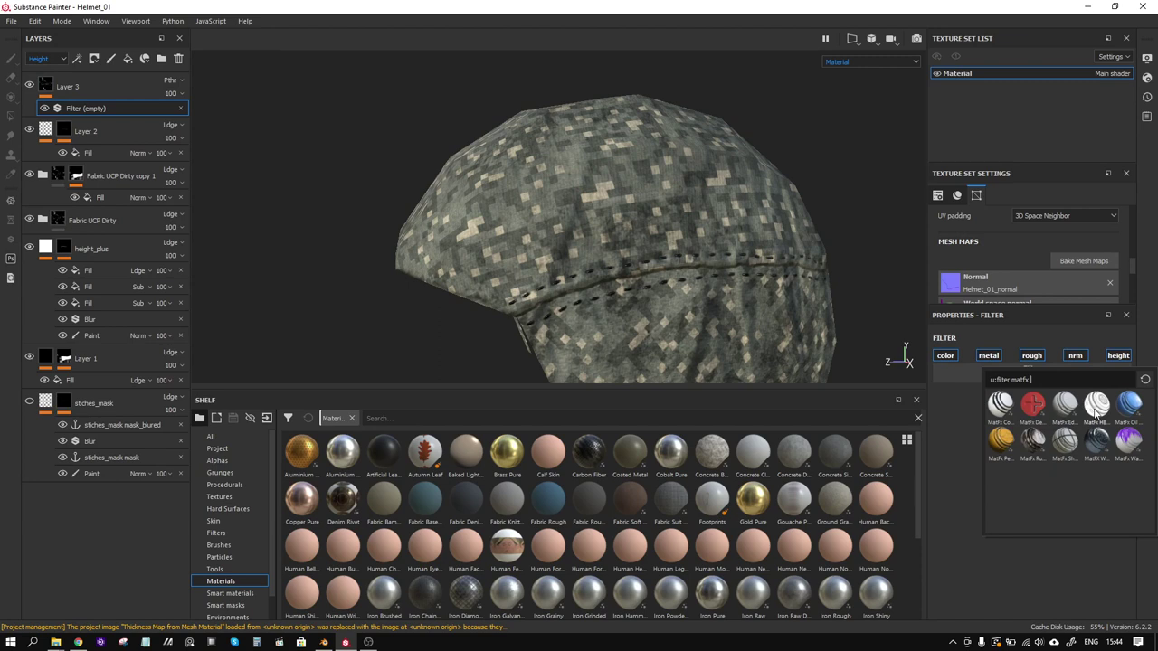
{"action": "left_click", "coordinate": [1096, 405]}
Set the HBAO filter's Height Depth to 0.28, Radius to 0.27 and Relief Balance to 0.24
{"action": "scroll", "coordinate": [713, 325], "scroll_direction": "up", "scroll_amount": 5}
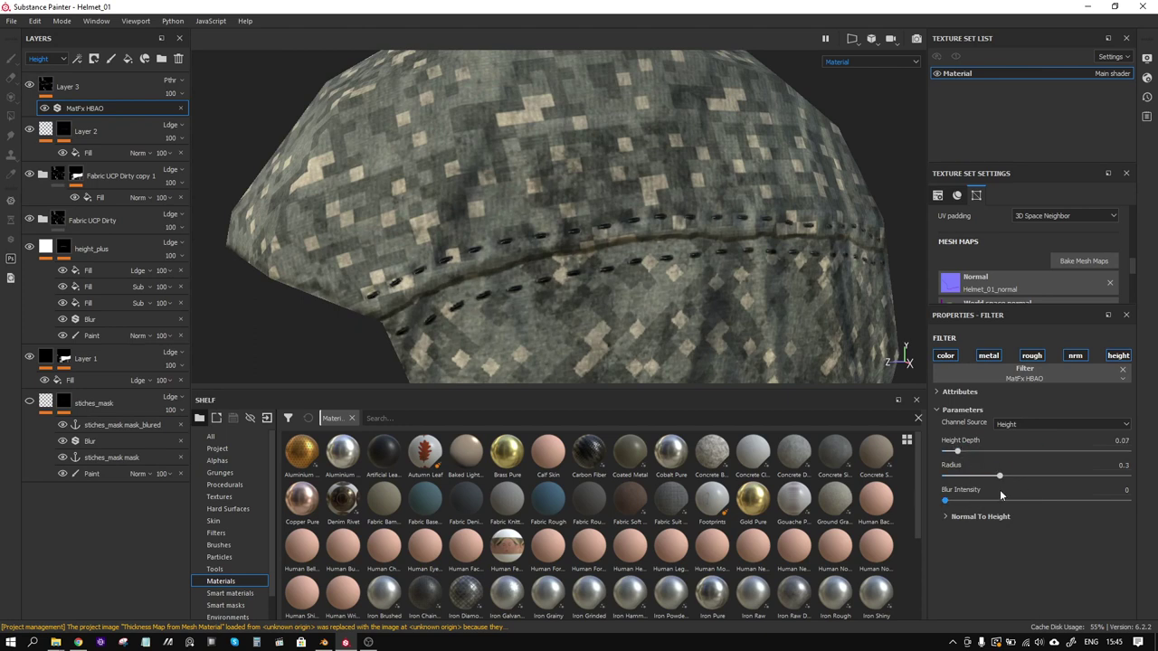
{"action": "left_click", "coordinate": [979, 516]}
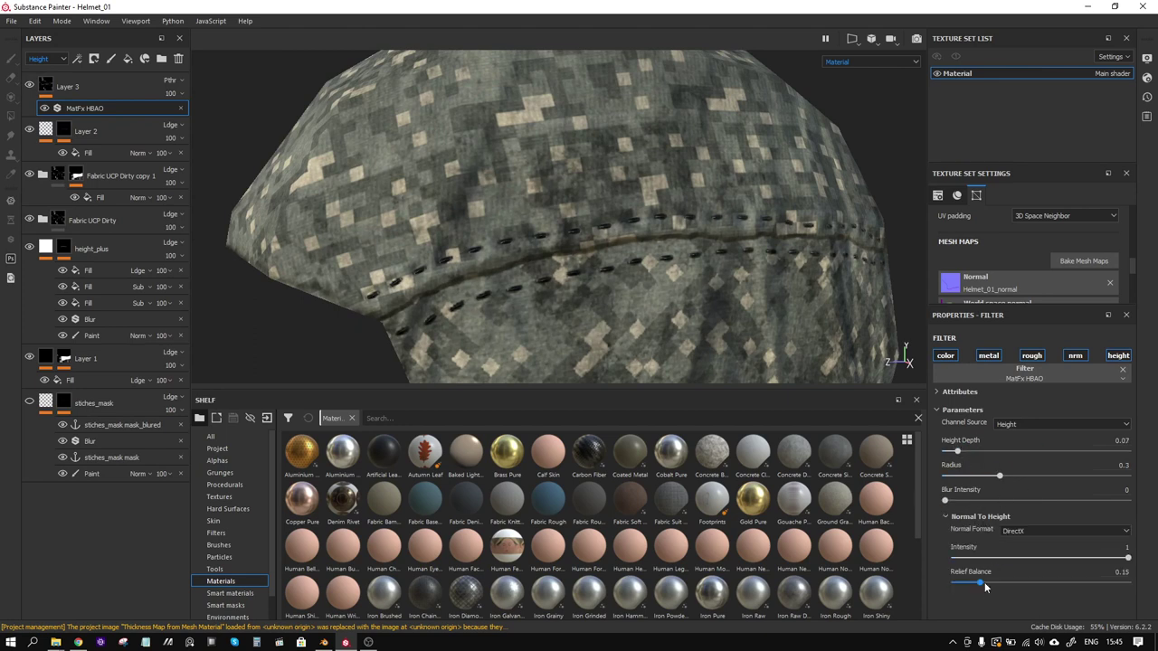
{"action": "mouse_move", "coordinate": [981, 582]}
{"action": "left_mouse_down"}
{"action": "mouse_move", "coordinate": [1057, 578]}
{"action": "mouse_move", "coordinate": [994, 578]}
{"action": "left_mouse_up"}
{"action": "left_click_drag", "start_coordinate": [1115, 479], "coordinate": [995, 487]}
{"action": "scroll", "coordinate": [532, 263], "scroll_direction": "up", "scroll_amount": 4}
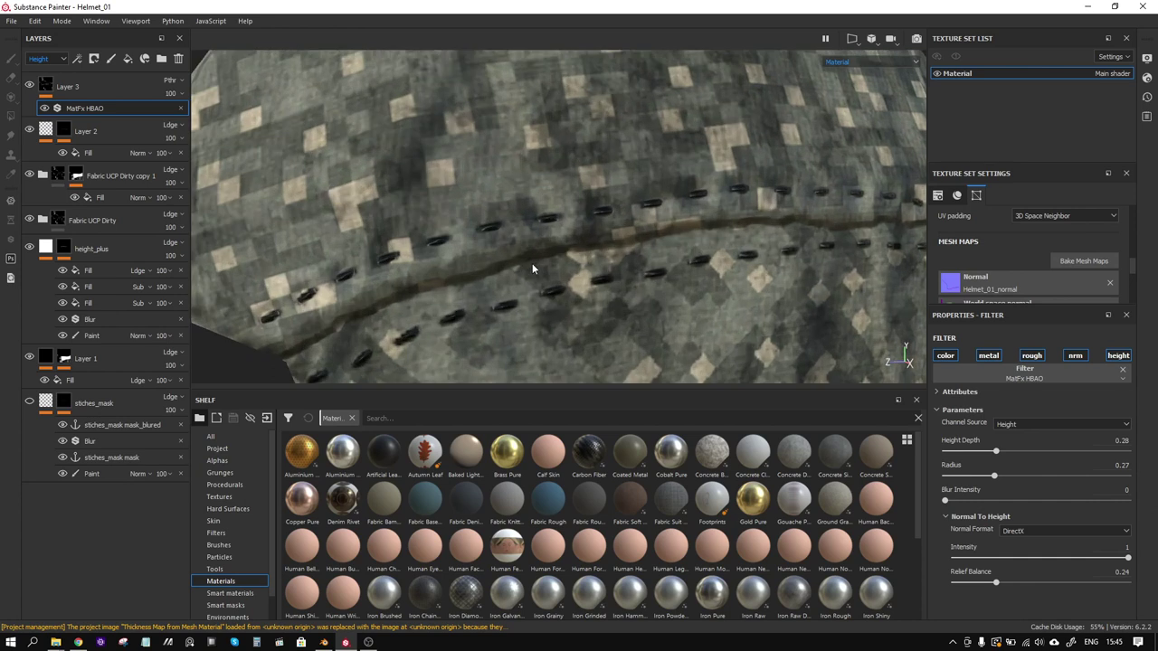
Examine the ambient occlusion effect around the helmet's seam and stitches from several angles and distances
{"action": "scroll", "coordinate": [546, 267], "scroll_direction": "down", "scroll_amount": 5}
{"action": "left_click_drag", "start_coordinate": [558, 271], "coordinate": [728, 294], "text": "alt"}
{"action": "scroll", "coordinate": [678, 273], "scroll_direction": "down", "scroll_amount": 2}
{"action": "scroll", "coordinate": [664, 272], "scroll_direction": "down", "scroll_amount": 2}
{"action": "scroll", "coordinate": [597, 264], "scroll_direction": "up", "scroll_amount": 3}
{"action": "right_click_drag", "start_coordinate": [729, 294], "coordinate": [701, 282], "text": "shift"}
{"action": "scroll", "coordinate": [657, 274], "scroll_direction": "up", "scroll_amount": 3}
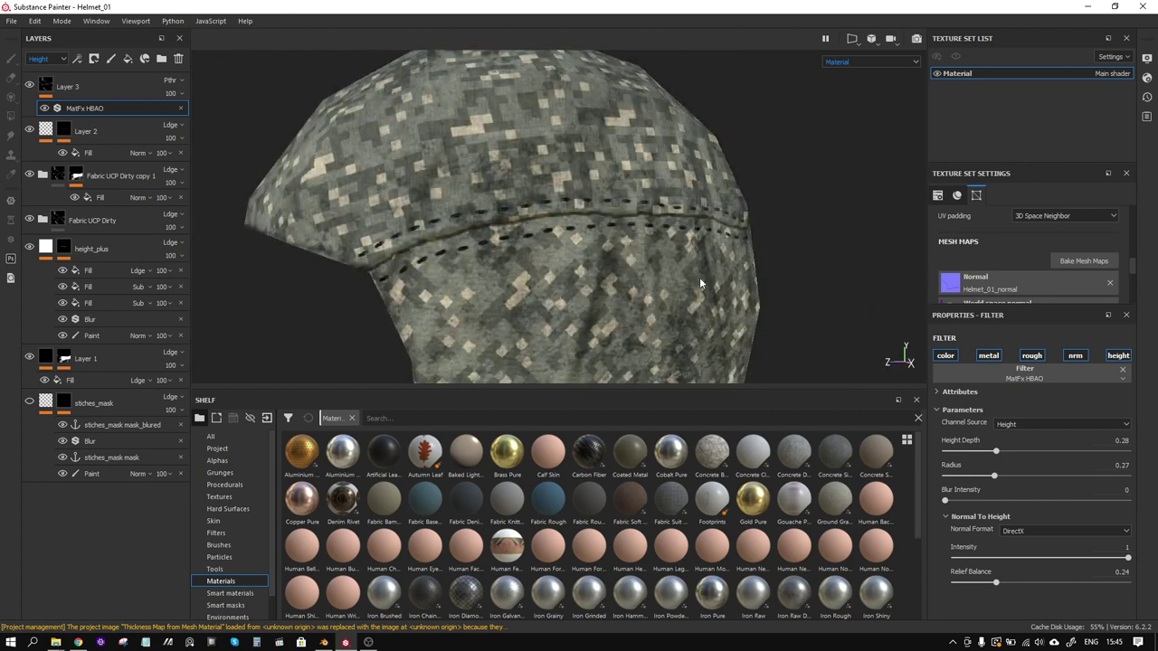
{"action": "left_click_drag", "start_coordinate": [590, 279], "coordinate": [612, 290], "text": "alt"}
{"action": "scroll", "coordinate": [611, 289], "scroll_direction": "down", "scroll_amount": 3}
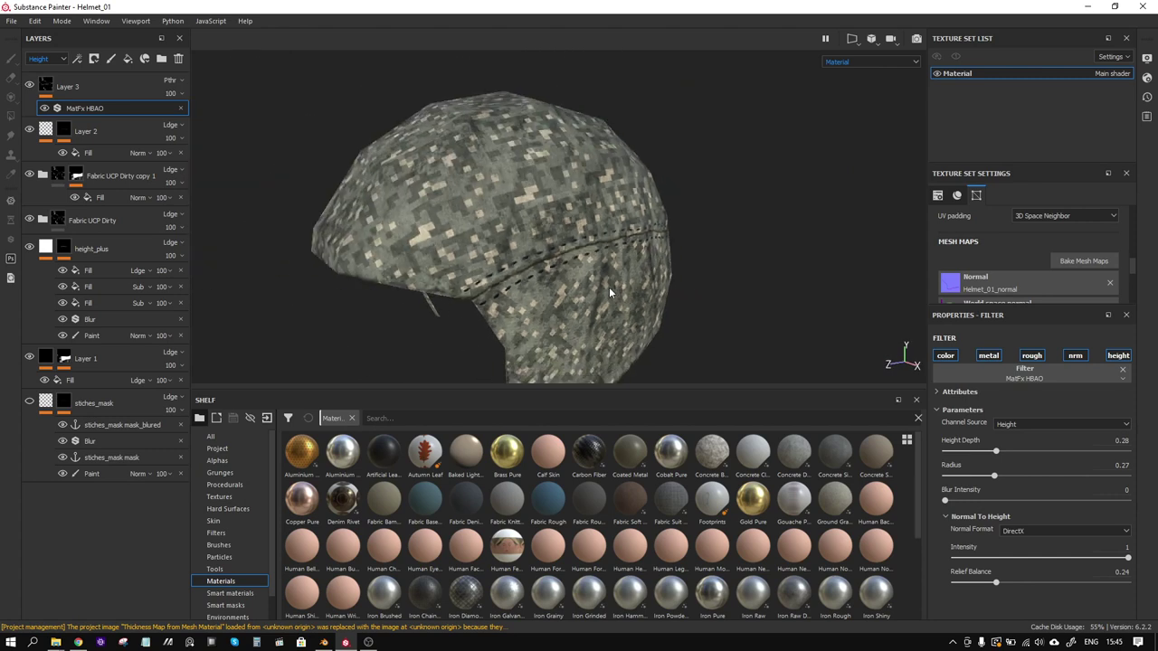
Delete Layer 3 with its MatFx HBAO filter and check the whole helmet without it
{"action": "left_click", "coordinate": [95, 88]}
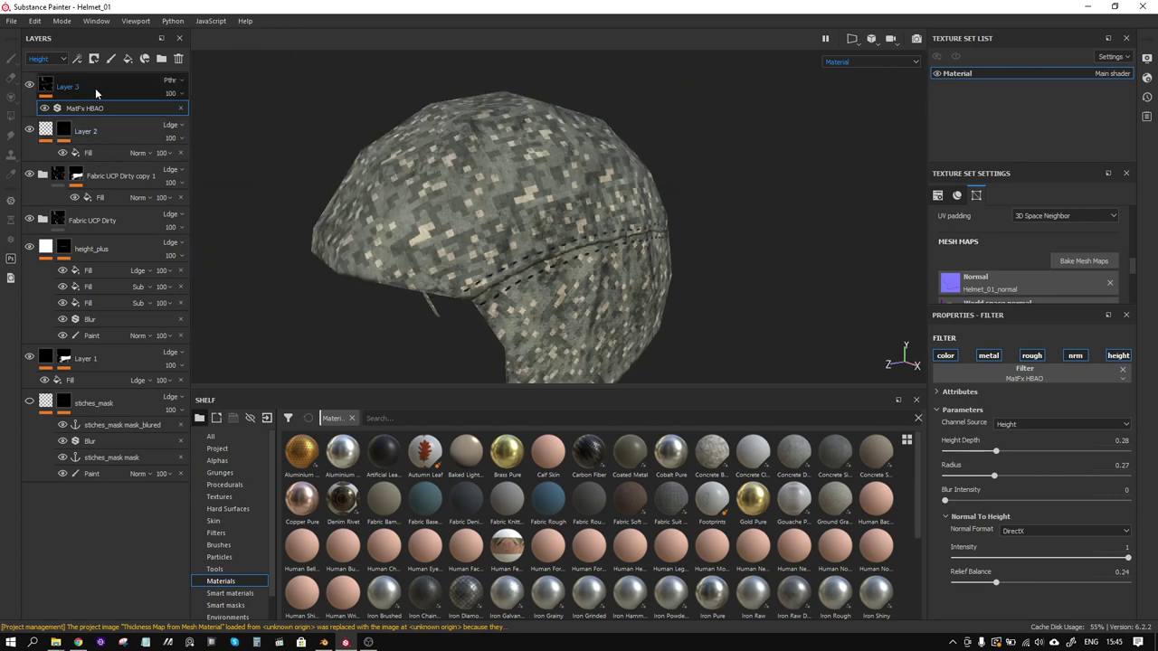
{"action": "left_click", "coordinate": [179, 59]}
{"action": "left_click_drag", "start_coordinate": [680, 336], "coordinate": [665, 312], "text": "alt"}
{"action": "scroll", "coordinate": [706, 339], "scroll_direction": "down", "scroll_amount": 3}
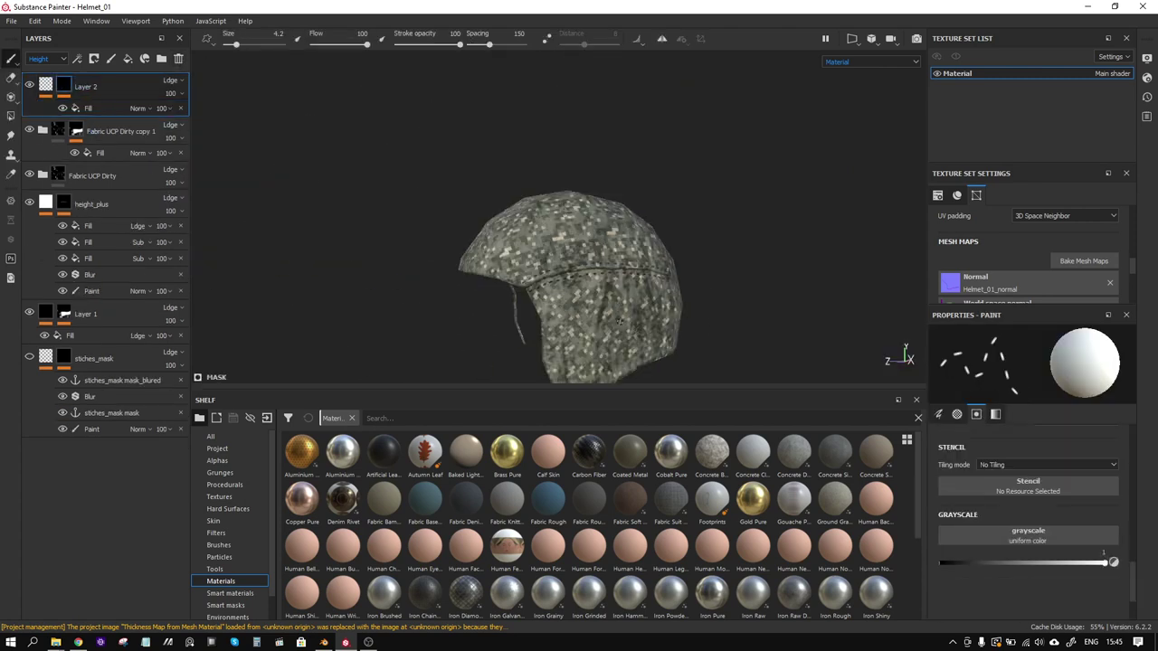
{"action": "middle_click_drag", "start_coordinate": [750, 349], "coordinate": [650, 339], "text": "alt"}
{"action": "left_click_drag", "start_coordinate": [650, 340], "coordinate": [589, 320], "text": "alt"}
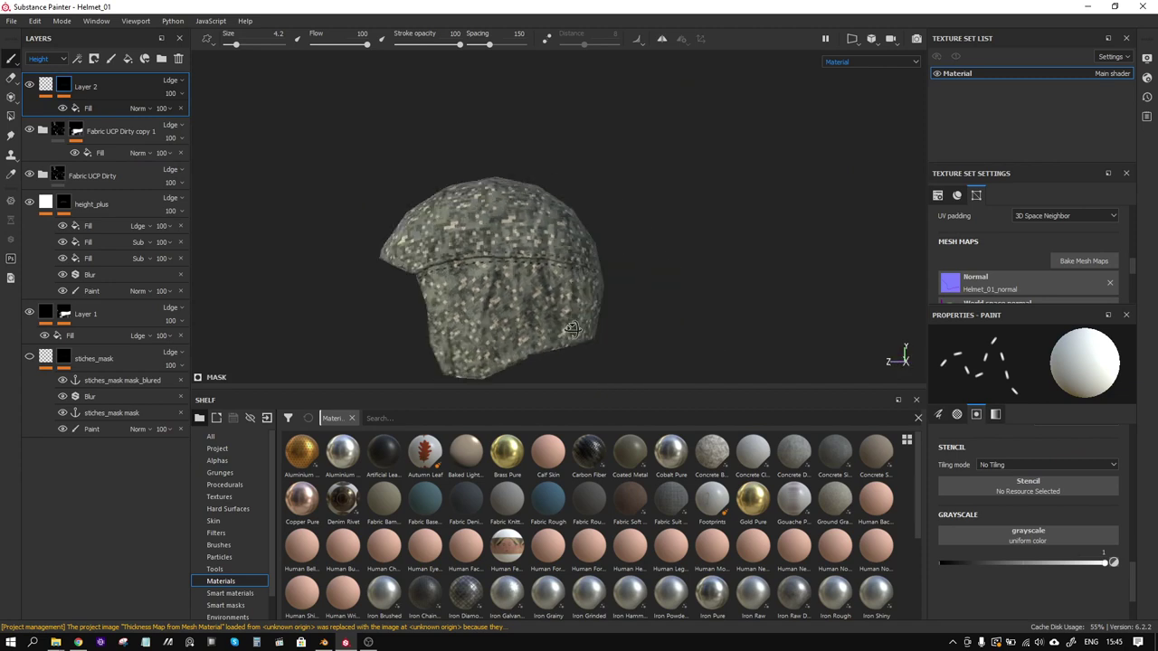